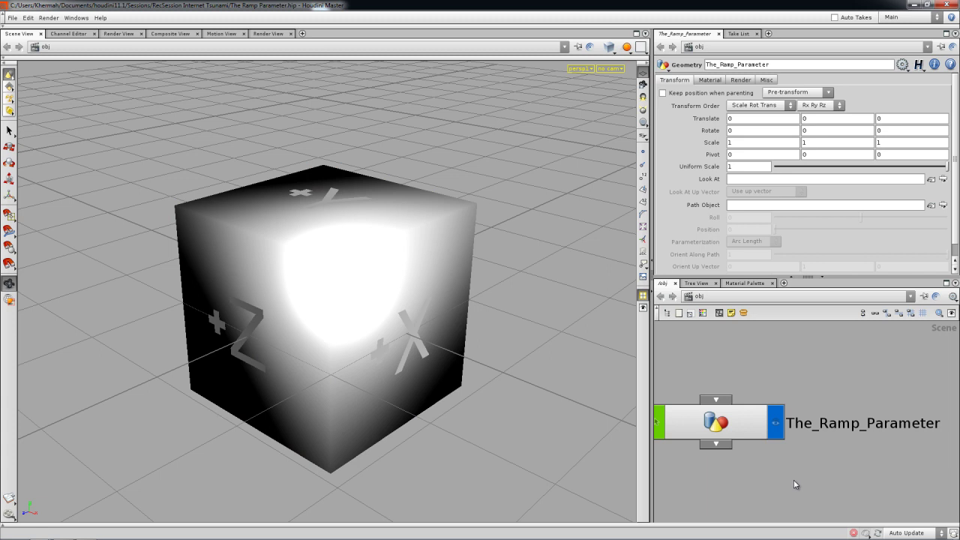
# Step: Enter The_Ramp_Parameter geometry network, add a Line node and make it the displayed node
pyautogui.moveTo(774, 480); pyautogui.dragTo(781, 481, button='middle')
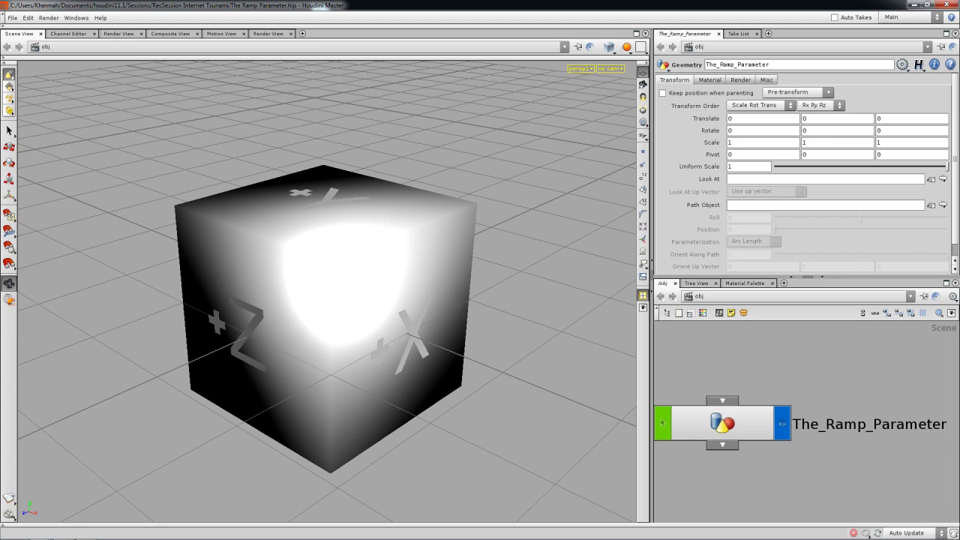
pyautogui.doubleClick(725, 422)
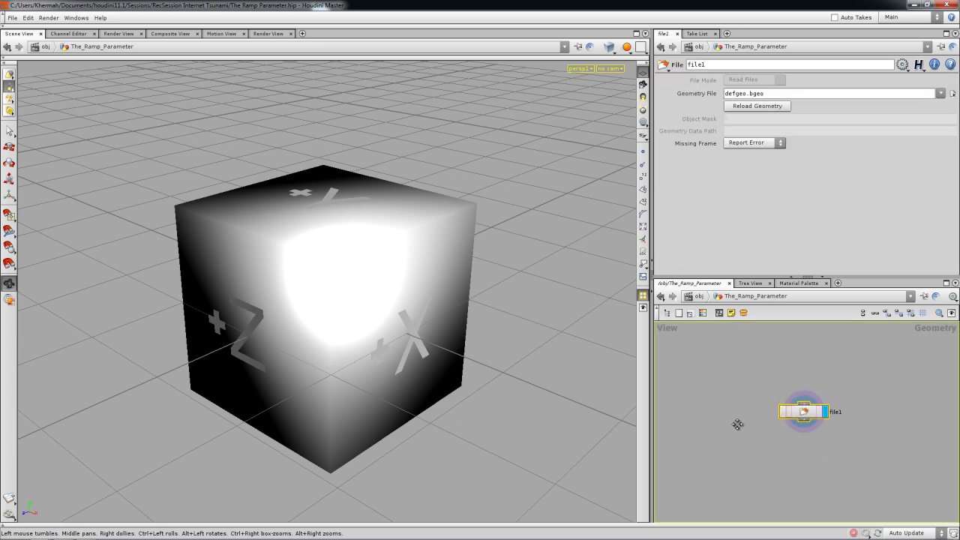
pyautogui.press('Tab')
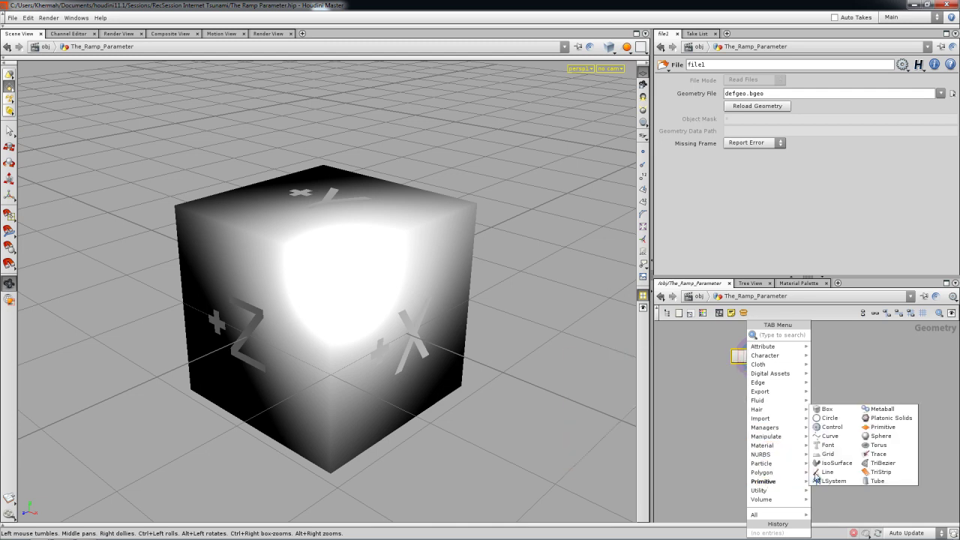
pyautogui.click(827, 472)
pyautogui.click(800, 432)
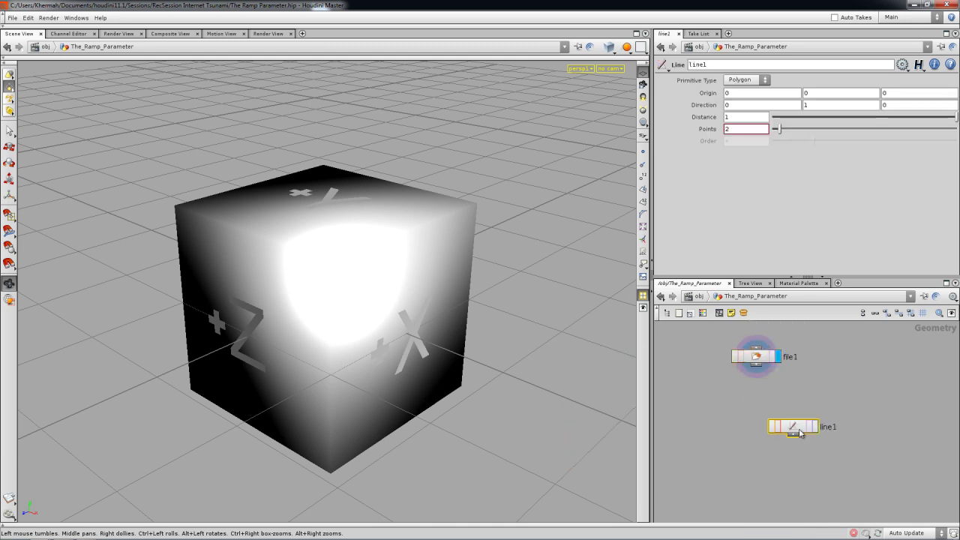
pyautogui.moveTo(800, 433); pyautogui.dragTo(806, 419)
pyautogui.click(803, 409)
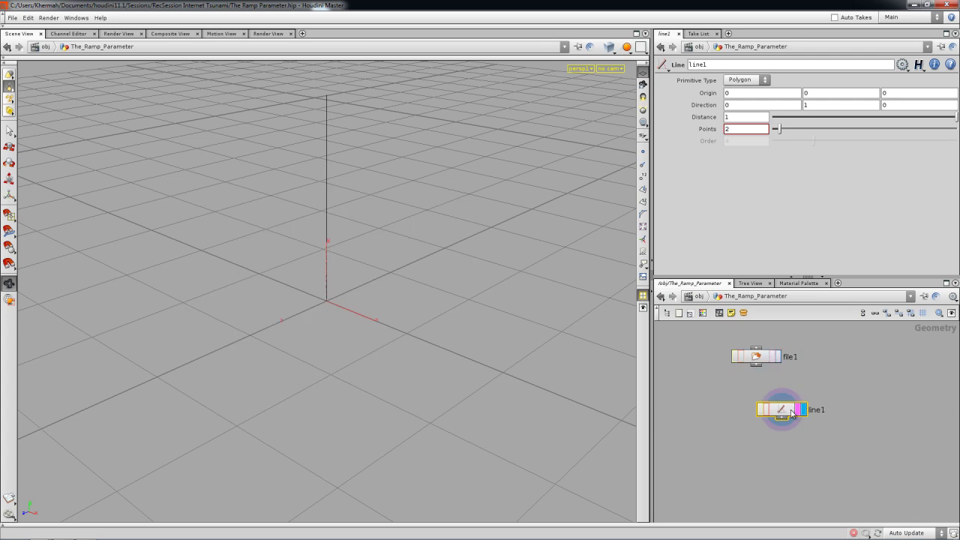
# Step: Set the line's distance to 5 and its number of points to 50
pyautogui.moveTo(432, 280); pyautogui.dragTo(383, 253)
pyautogui.click(737, 120)
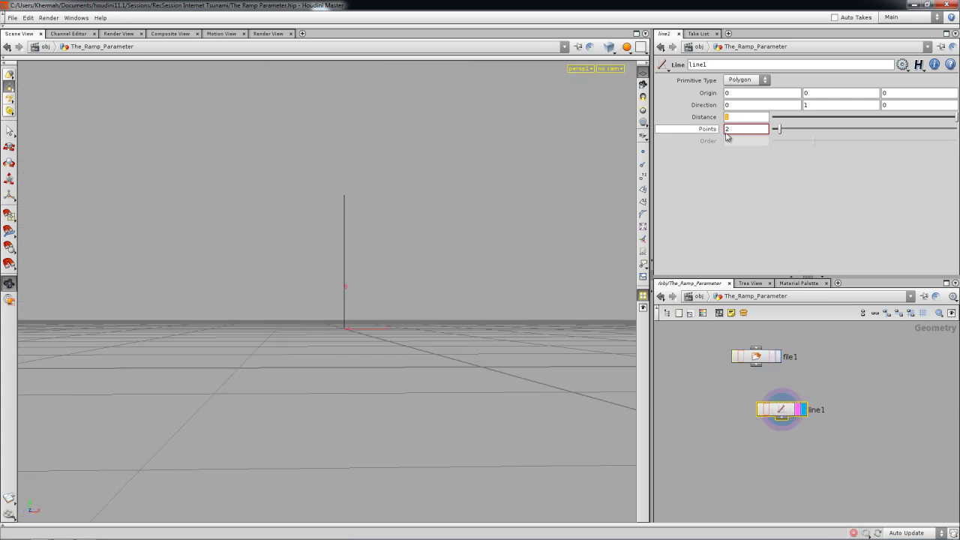
pyautogui.write('5')
pyautogui.press('Tab')
pyautogui.write('50')
pyautogui.press('Return')
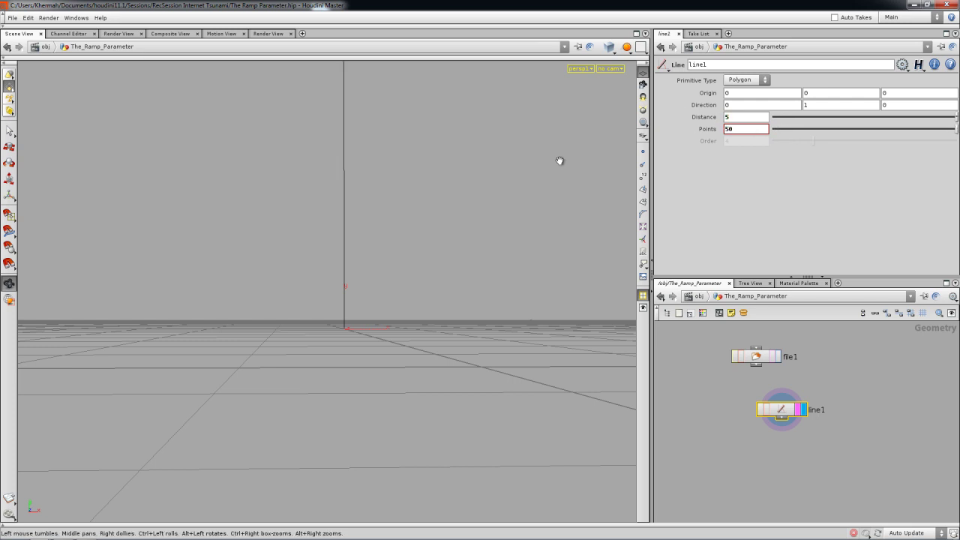
# Step: Turn on point display in the viewport so the whole line's points are drawn
pyautogui.moveTo(481, 170); pyautogui.dragTo(520, 229)
pyautogui.click(642, 150)
pyautogui.moveTo(420, 225); pyautogui.dragTo(474, 223)
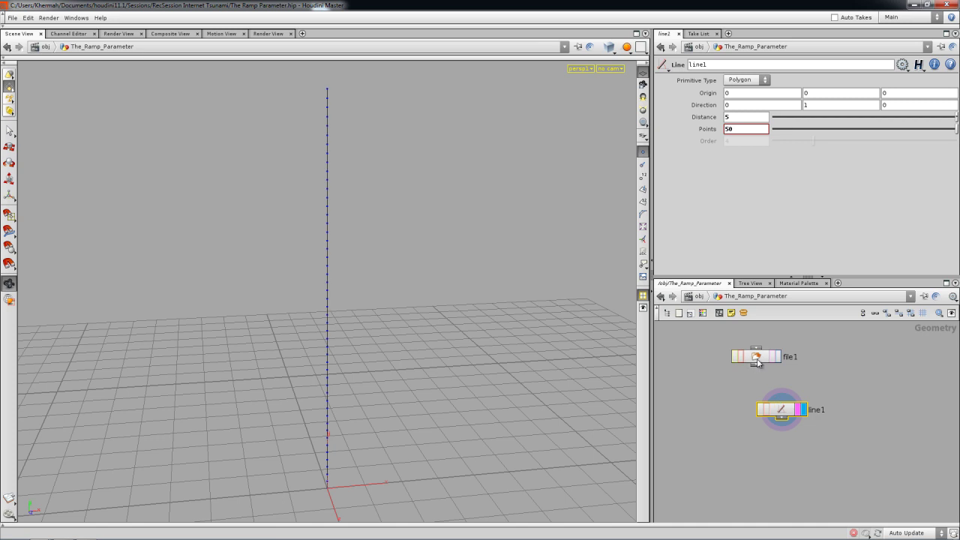
# Step: Add a Null node below line1 and wire the line's output into it
pyautogui.moveTo(784, 428); pyautogui.dragTo(759, 401)
pyautogui.scroll(1, 806, 402)
pyautogui.press('Tab')
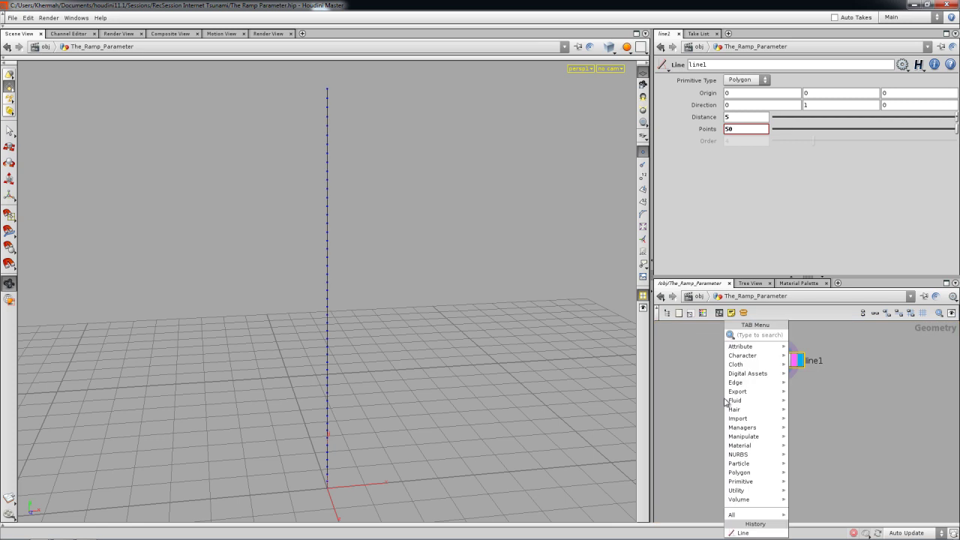
pyautogui.write('Null')
pyautogui.click(800, 335)
pyautogui.click(786, 420)
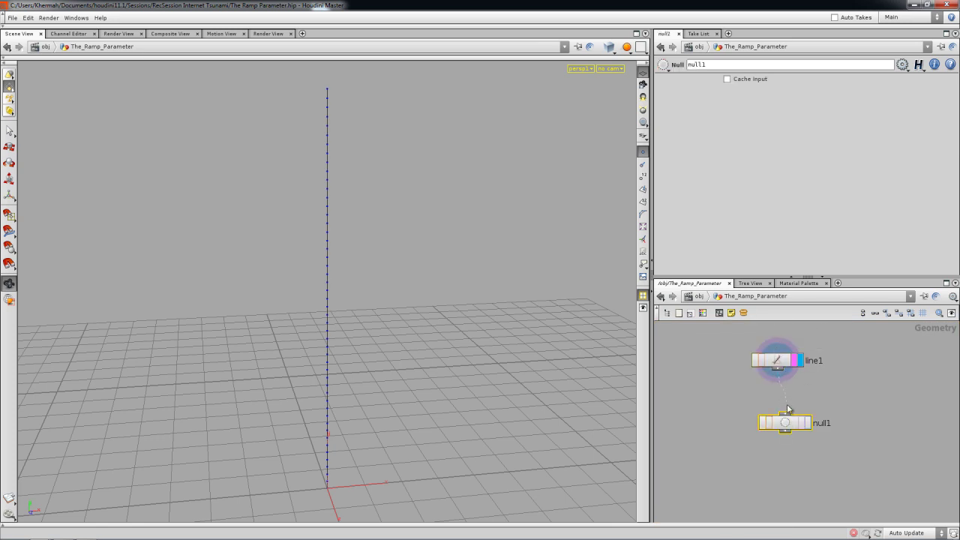
pyautogui.moveTo(786, 414)
pyautogui.mouseDown()
pyautogui.moveTo(777, 388)
pyautogui.moveTo(783, 426)
pyautogui.mouseUp()
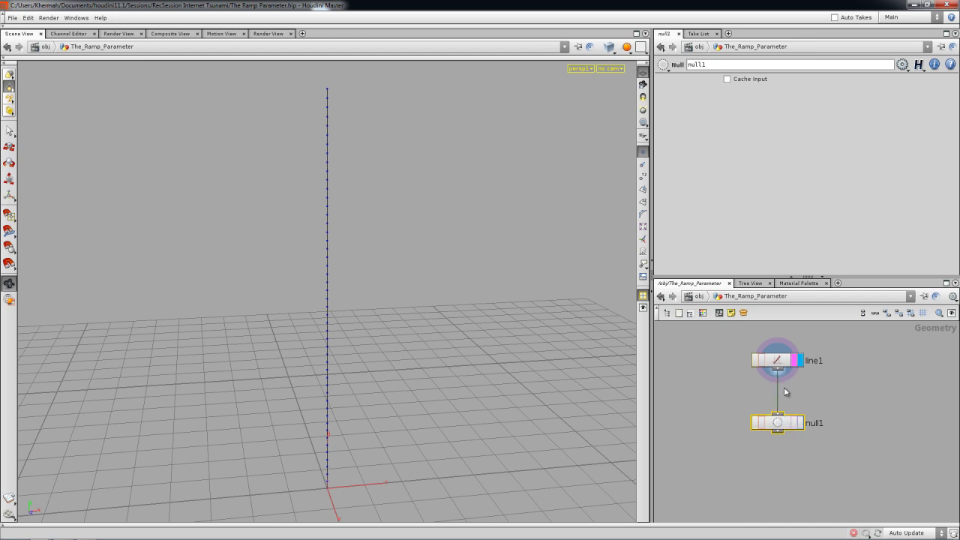
pyautogui.rightClick(780, 428)
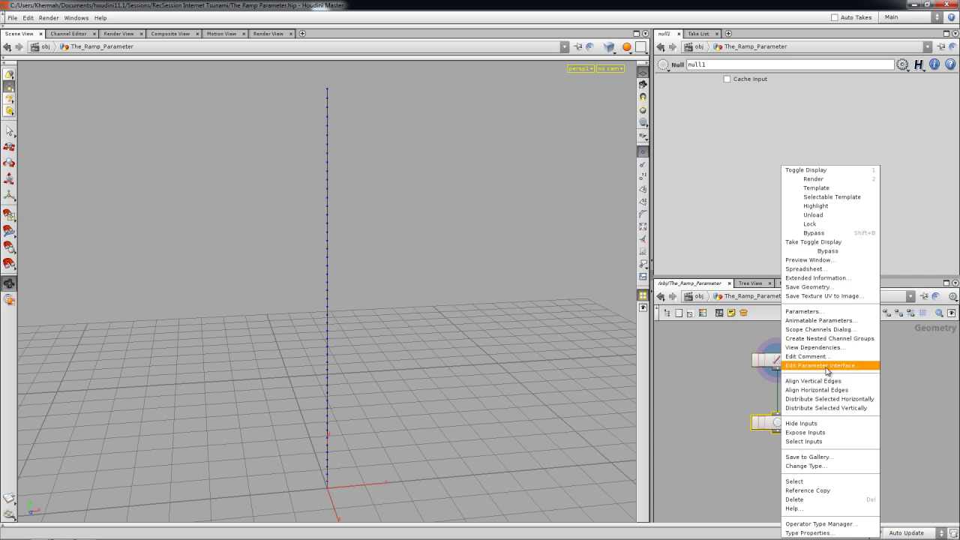
pyautogui.click(779, 327)
pyautogui.click(902, 64)
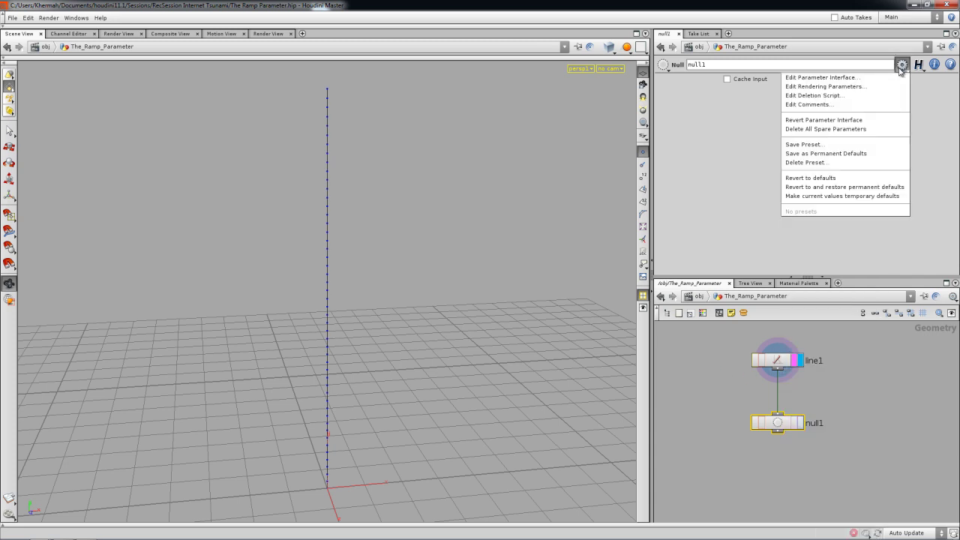
pyautogui.click(720, 74)
# Step: Rename the Null node to Ramps
pyautogui.doubleClick(697, 66)
pyautogui.write('nkps')
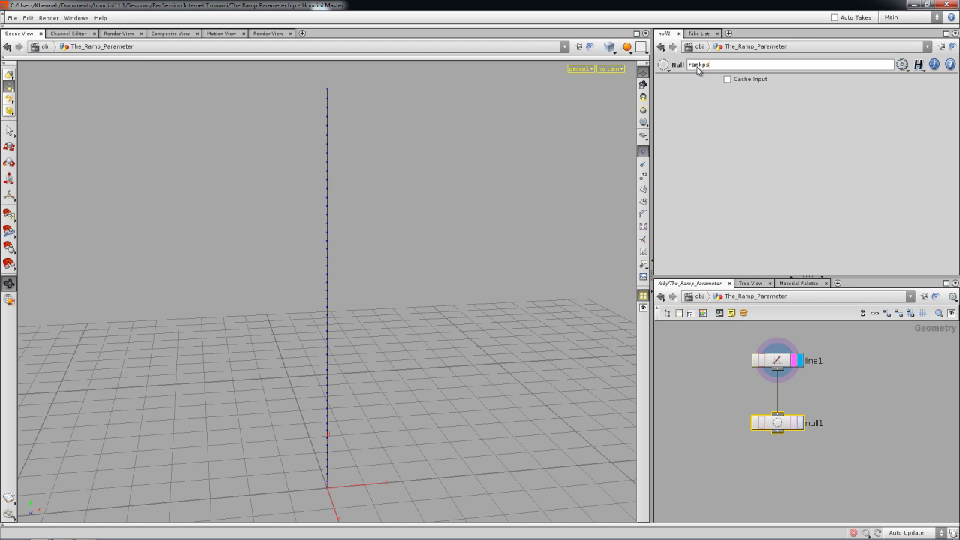
pyautogui.write('amps')
pyautogui.press('Return')
pyautogui.moveTo(690, 66); pyautogui.dragTo(685, 66)
pyautogui.write('RT')
pyautogui.press('Return')
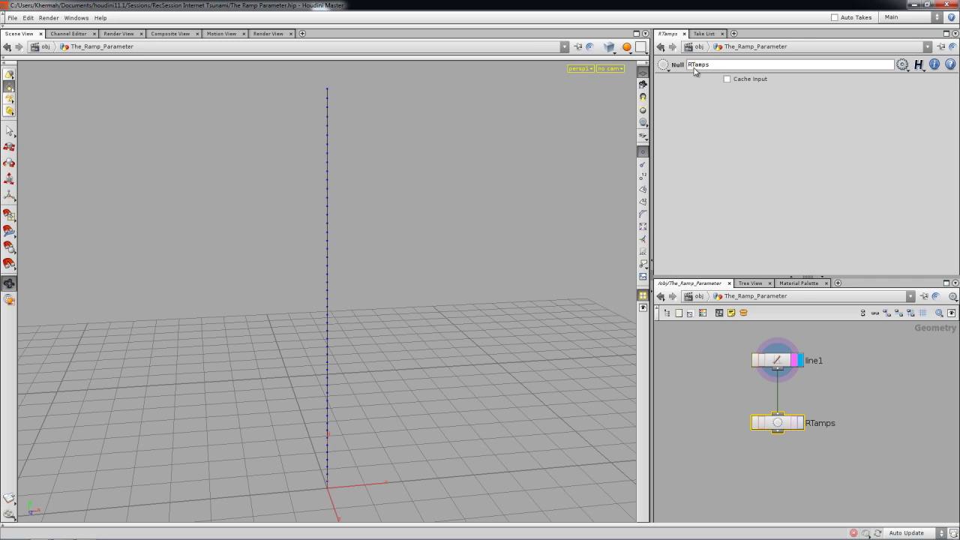
pyautogui.press('BackSpace')
pyautogui.press('Return')
# Step: In the Ramps node's parameter interface, add a float ramp parameter and make the Cache Input parameter invisible
pyautogui.click(903, 65)
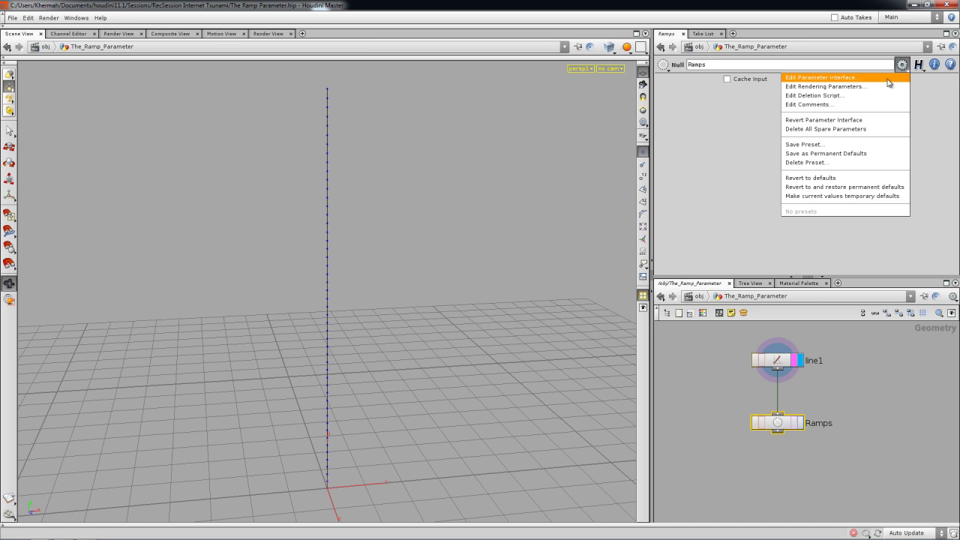
pyautogui.click(870, 81)
pyautogui.moveTo(628, 16); pyautogui.dragTo(532, 87)
pyautogui.click(341, 333)
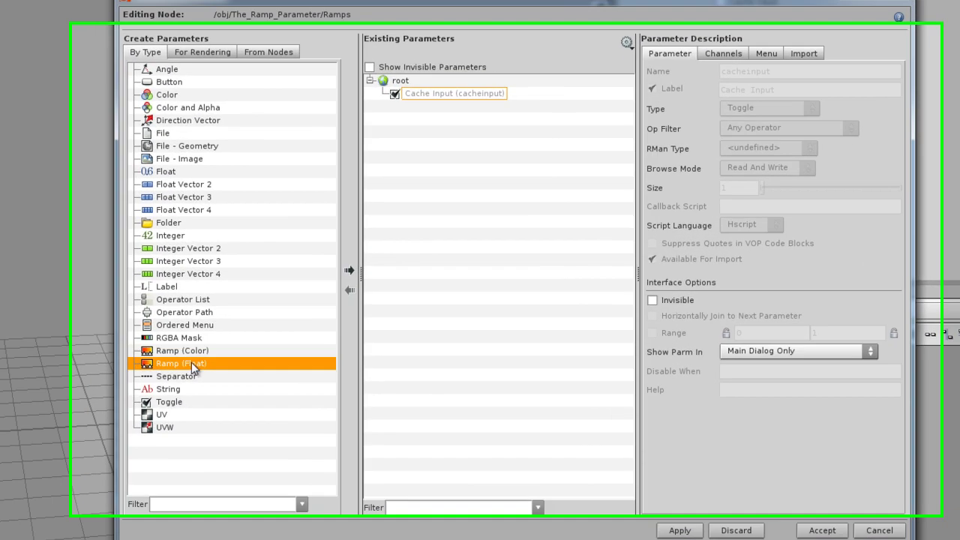
pyautogui.moveTo(100, 377); pyautogui.dragTo(390, 109)
pyautogui.click(390, 76)
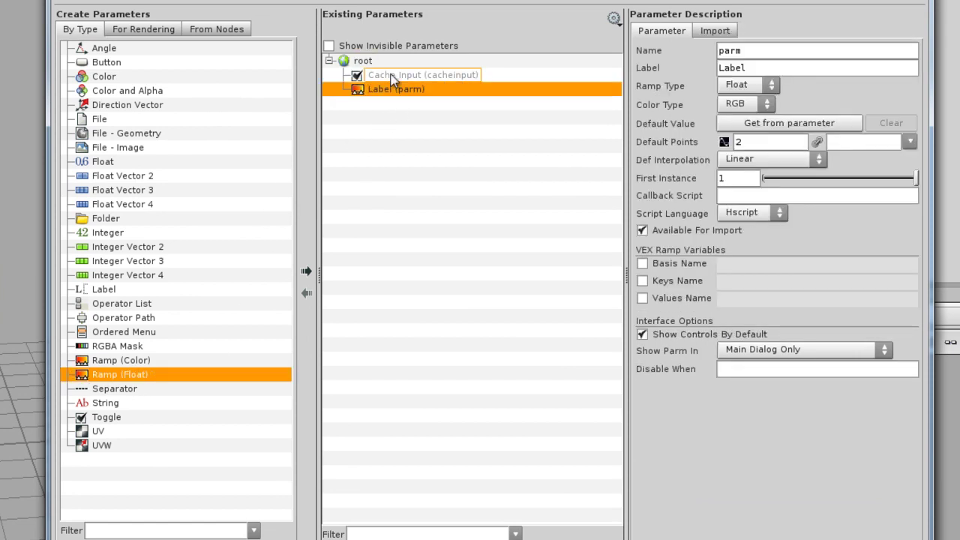
pyautogui.click(642, 304)
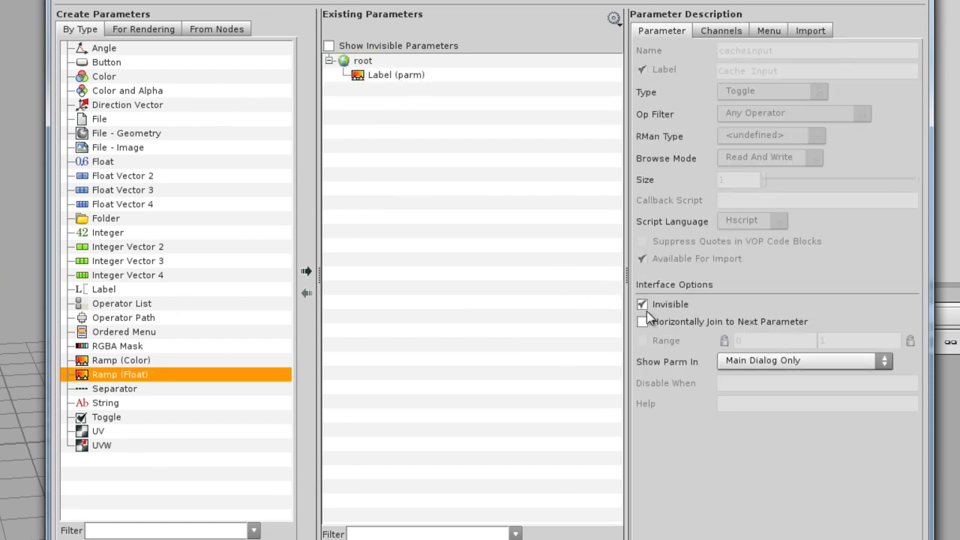
# Step: Name the float ramp parameter size and give it the label Size
pyautogui.click(403, 75)
pyautogui.write('scale')
pyautogui.press('BackSpace')
pyautogui.press('BackSpace')
pyautogui.press('BackSpace')
pyautogui.press('BackSpace')
pyautogui.write('ize')
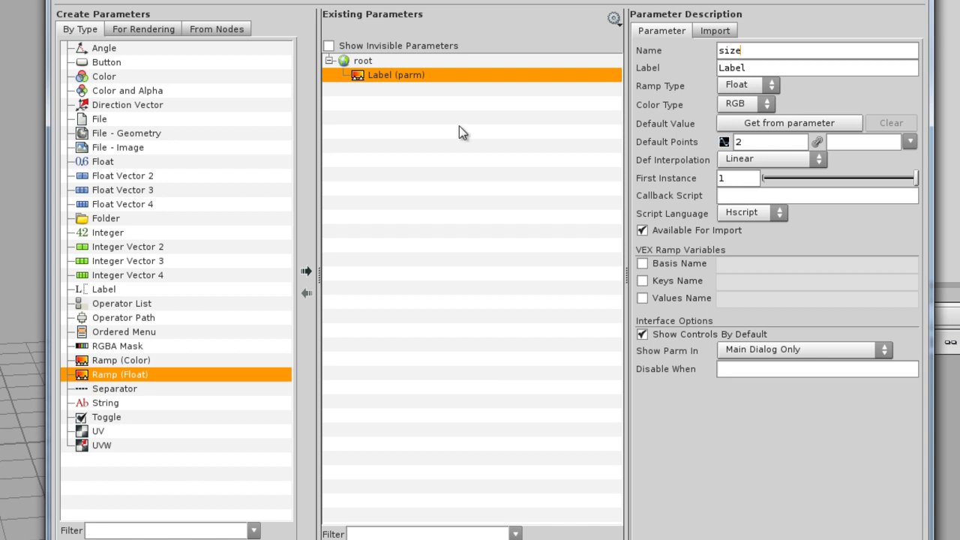
pyautogui.press('Tab')
pyautogui.write('Size')
pyautogui.press('Tab')
# Step: Add a second float ramp parameter below Size, named rot and labelled Rotation
pyautogui.moveTo(143, 376); pyautogui.dragTo(427, 107)
pyautogui.doubleClick(733, 51)
pyautogui.write('ot')
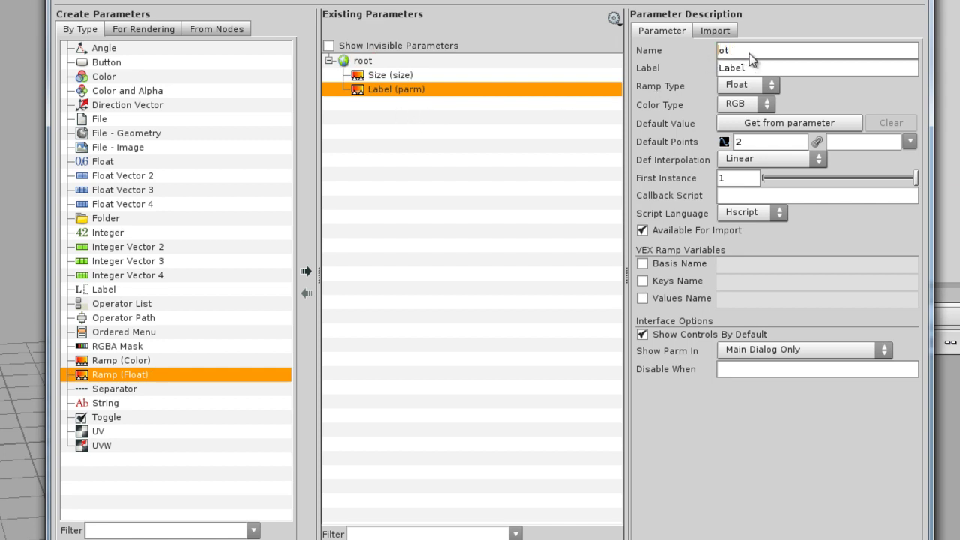
pyautogui.press('Tab')
pyautogui.write('Ro')
pyautogui.press('Return')
# Step: Add a color ramp parameter named color with the label Colors, and accept the parameter interface changes
pyautogui.moveTo(120, 361); pyautogui.dragTo(345, 156)
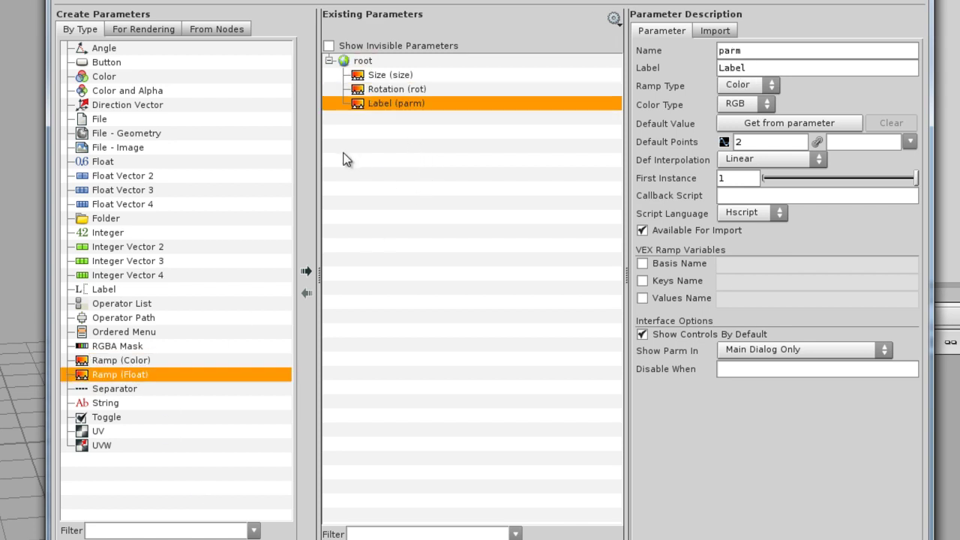
pyautogui.doubleClick(747, 53)
pyautogui.write('color')
pyautogui.press('Tab')
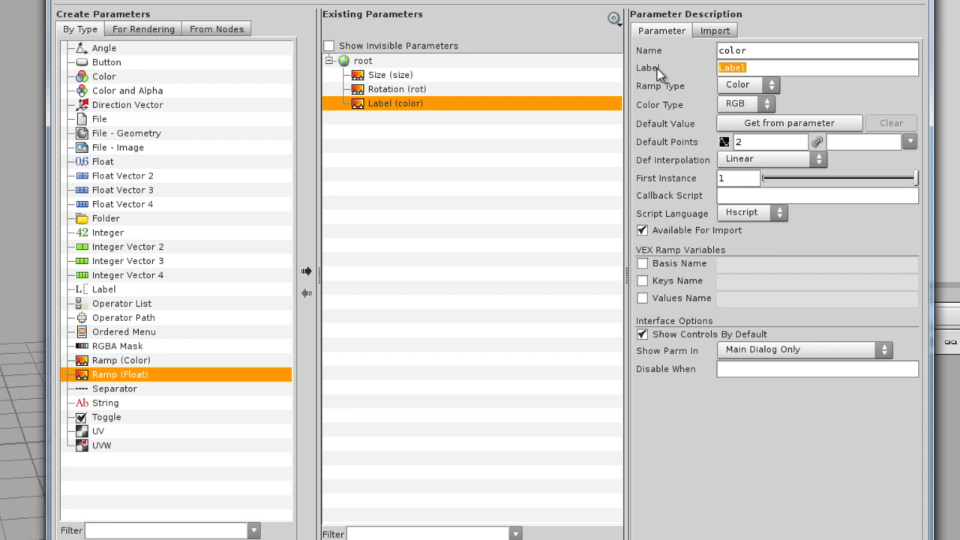
pyautogui.write('Color s')
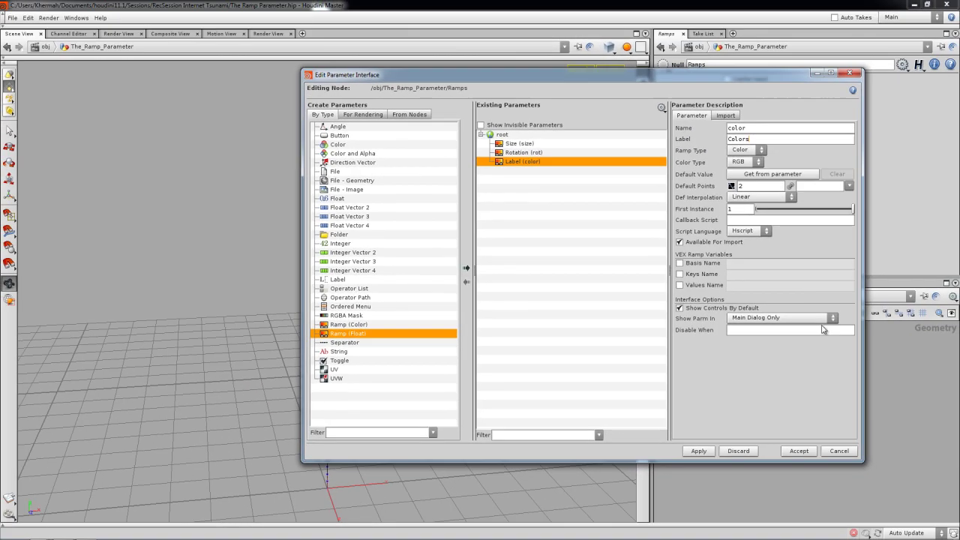
pyautogui.click(787, 452)
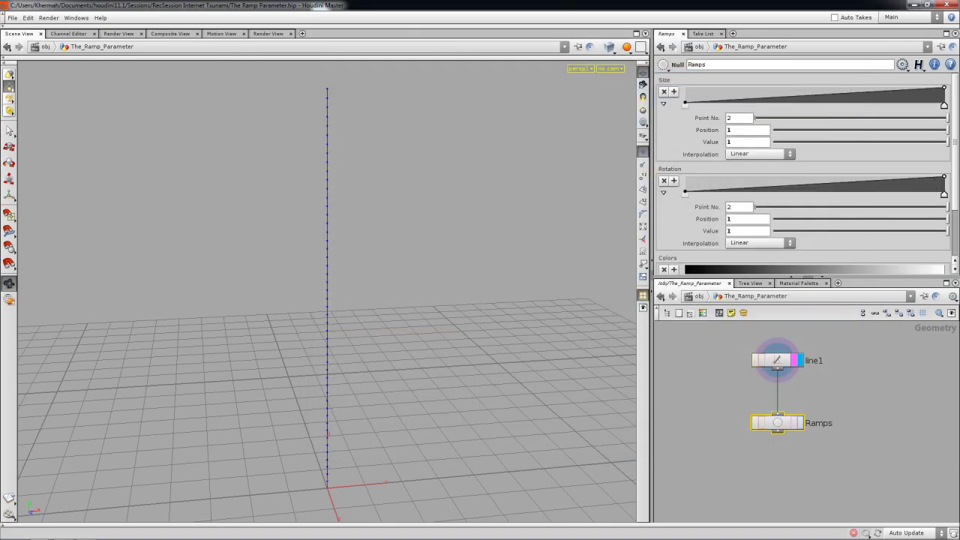
# Step: Lower the Rotation ramp's last point to a value of 0
pyautogui.moveTo(956, 189); pyautogui.dragTo(956, 143)
pyautogui.moveTo(943, 177); pyautogui.dragTo(943, 192)
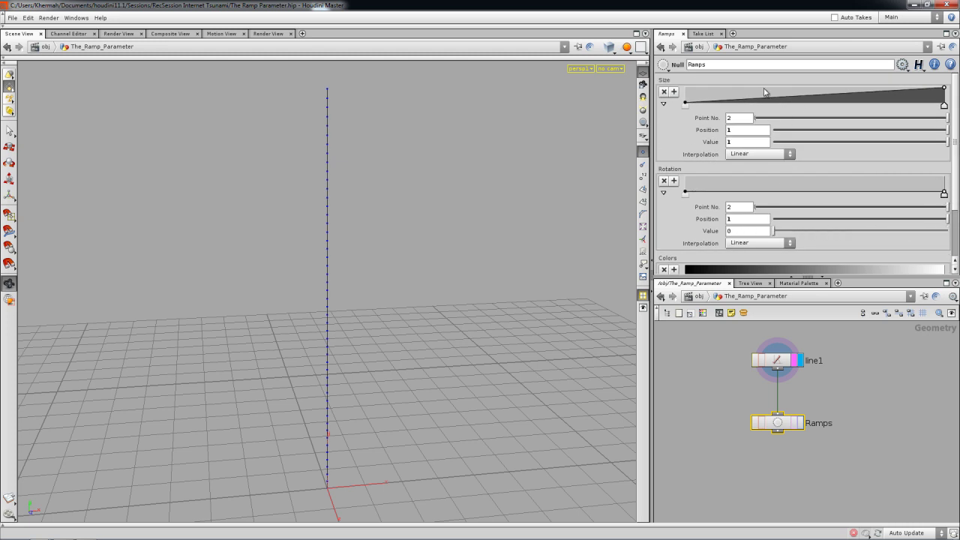
pyautogui.moveTo(955, 201); pyautogui.dragTo(956, 223)
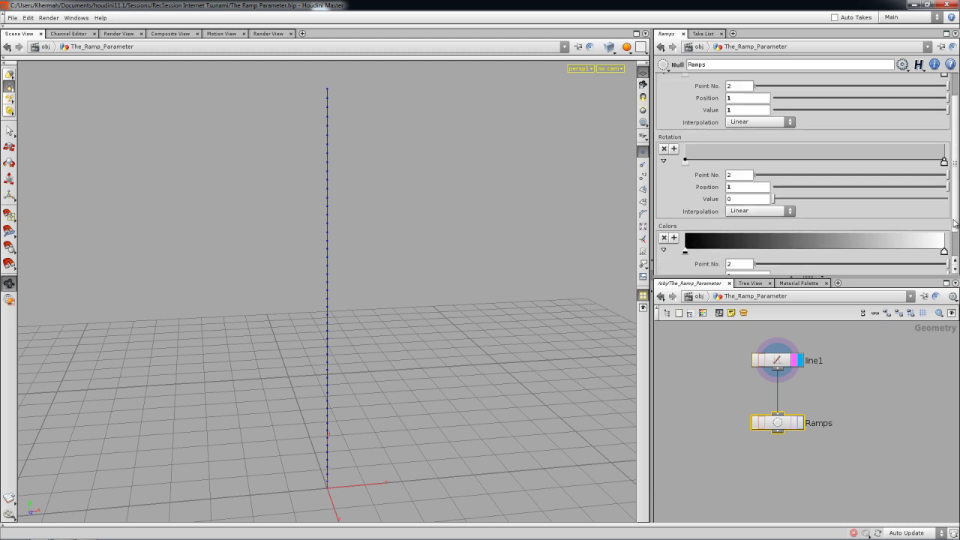
# Step: Examine the position and value settings of the Size ramp's first and last points
pyautogui.moveTo(805, 456); pyautogui.dragTo(803, 440, button='middle')
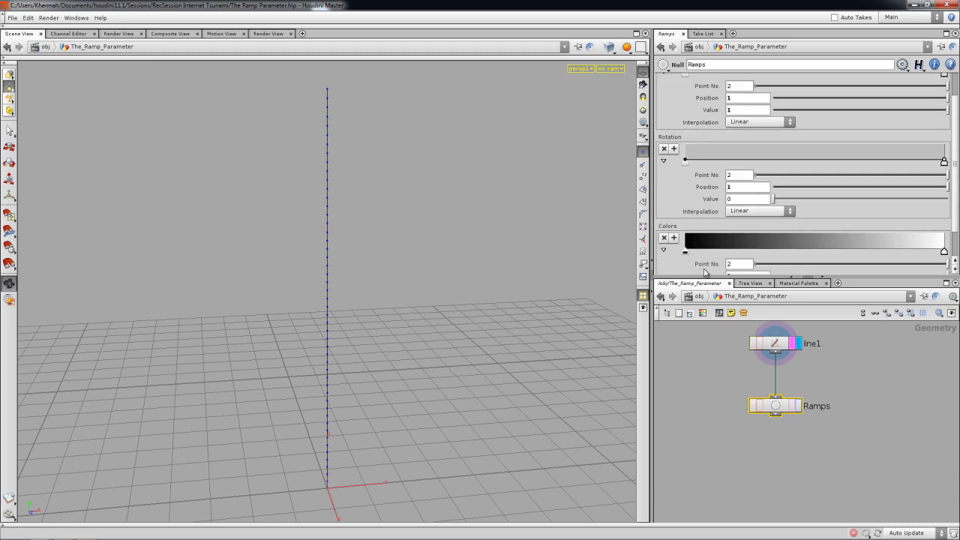
pyautogui.moveTo(956, 215); pyautogui.dragTo(956, 194)
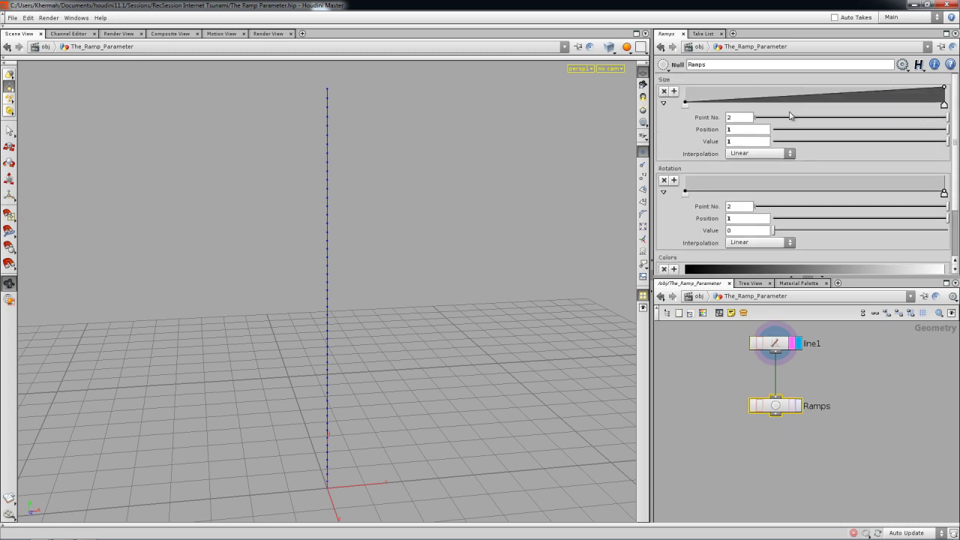
pyautogui.click(685, 103)
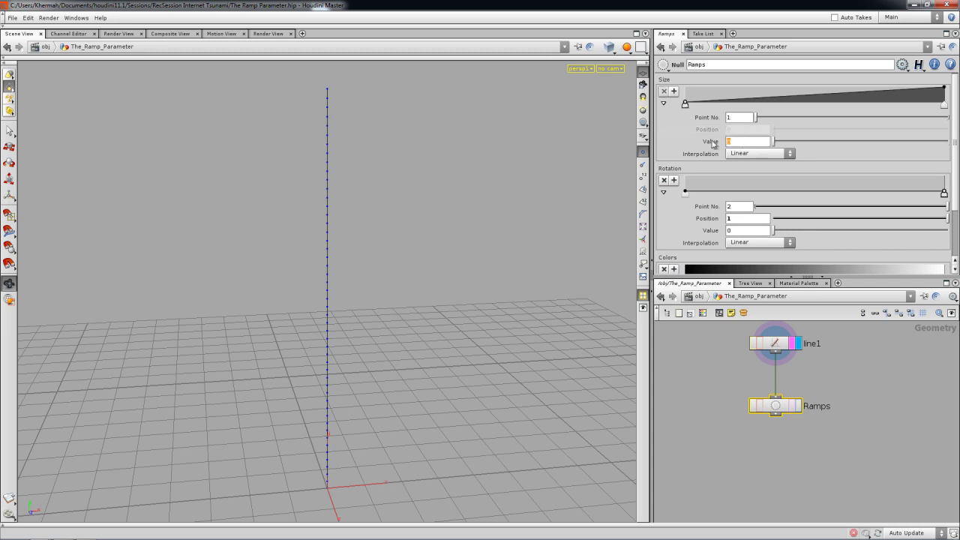
pyautogui.click(944, 105)
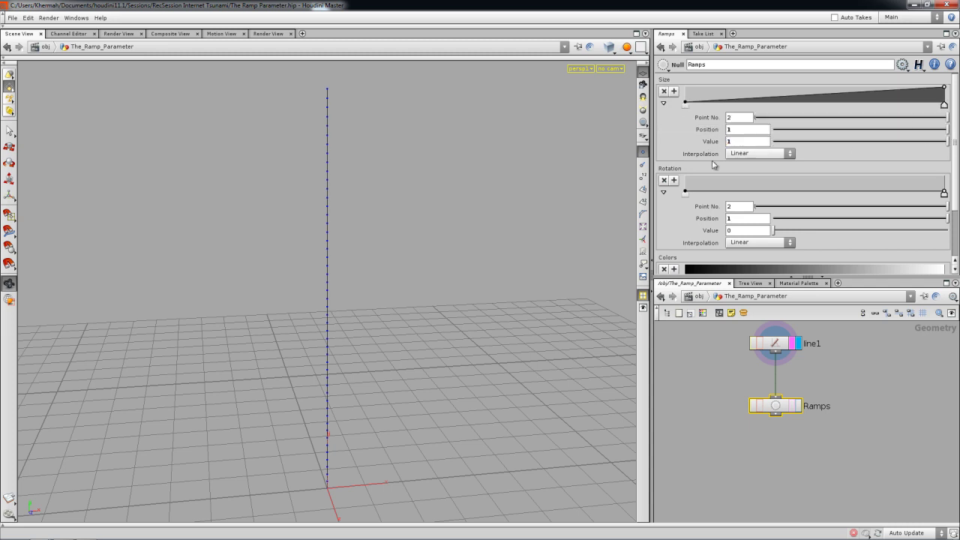
pyautogui.click(734, 144)
# Step: Move the Ramps node further down and insert an AttribCreate node between line1 and Ramps
pyautogui.moveTo(779, 406); pyautogui.dragTo(780, 418)
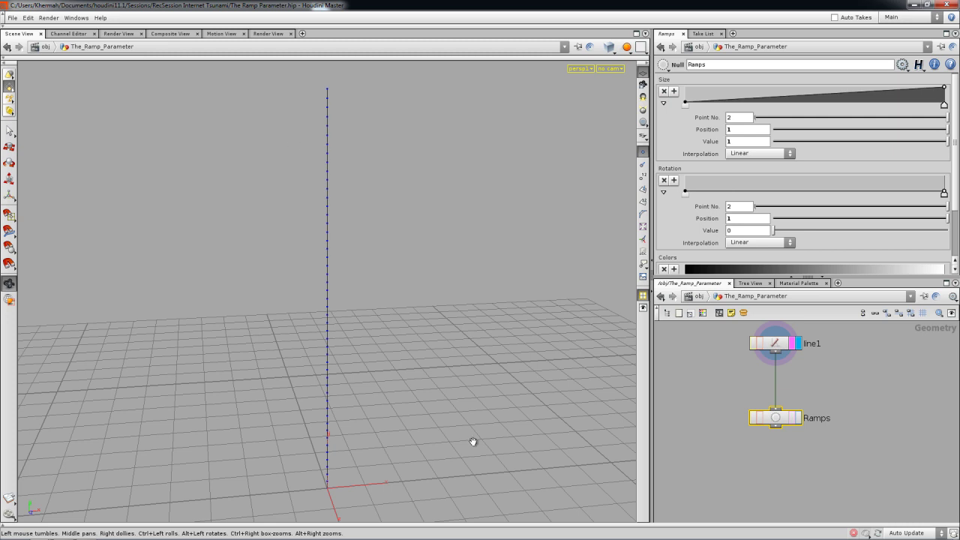
pyautogui.moveTo(780, 418); pyautogui.dragTo(780, 472)
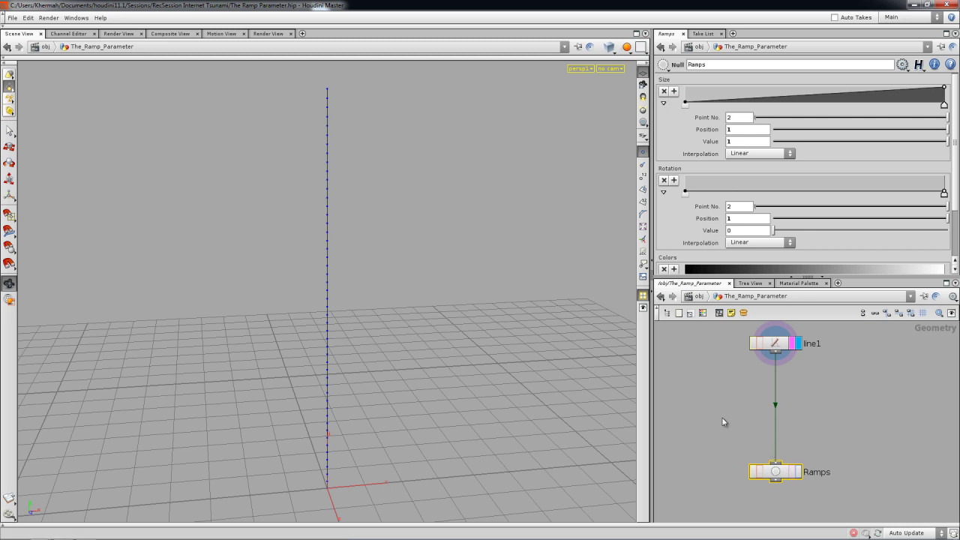
pyautogui.press('Tab')
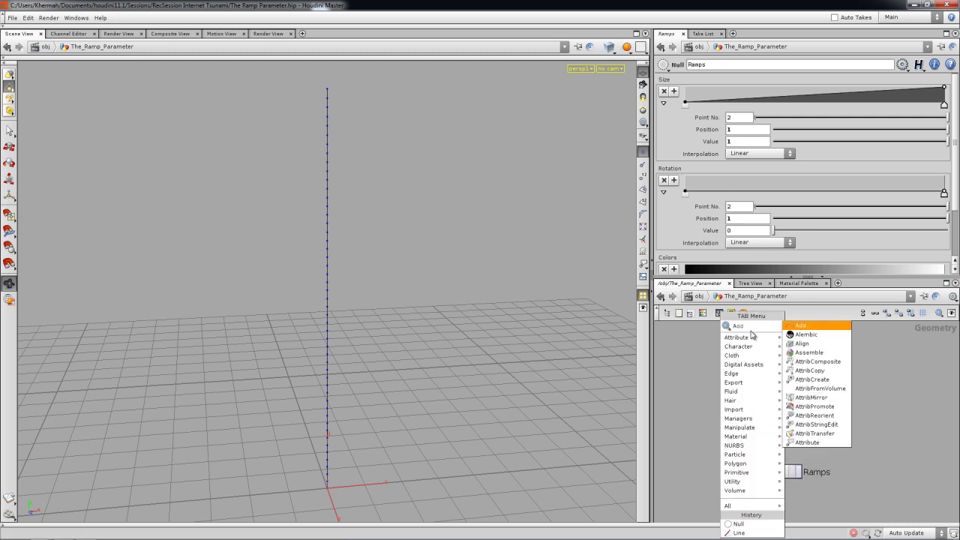
pyautogui.click(812, 379)
pyautogui.click(786, 399)
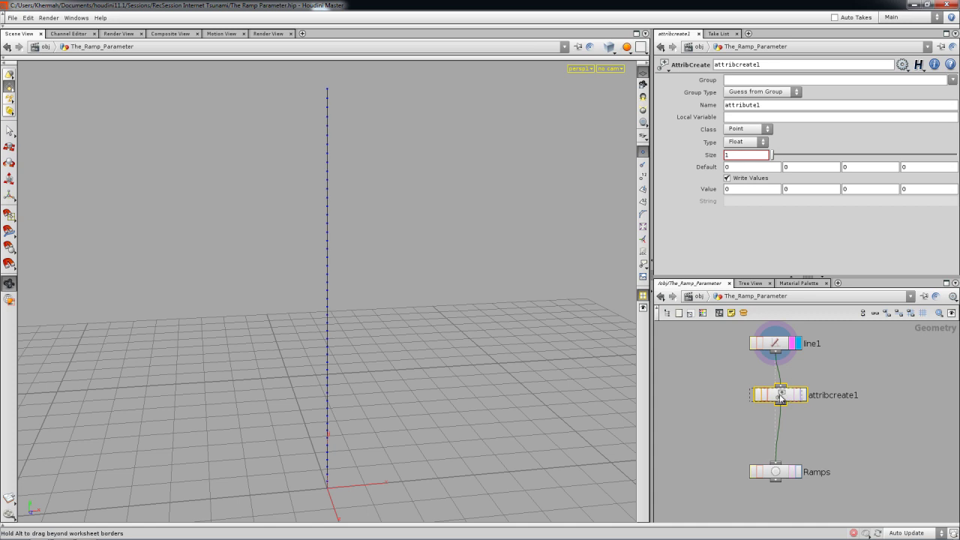
# Step: Lay out the network nodes, name the attribcreate1 attribute zerone and set its first value to $PT/$NPT
pyautogui.press('l')
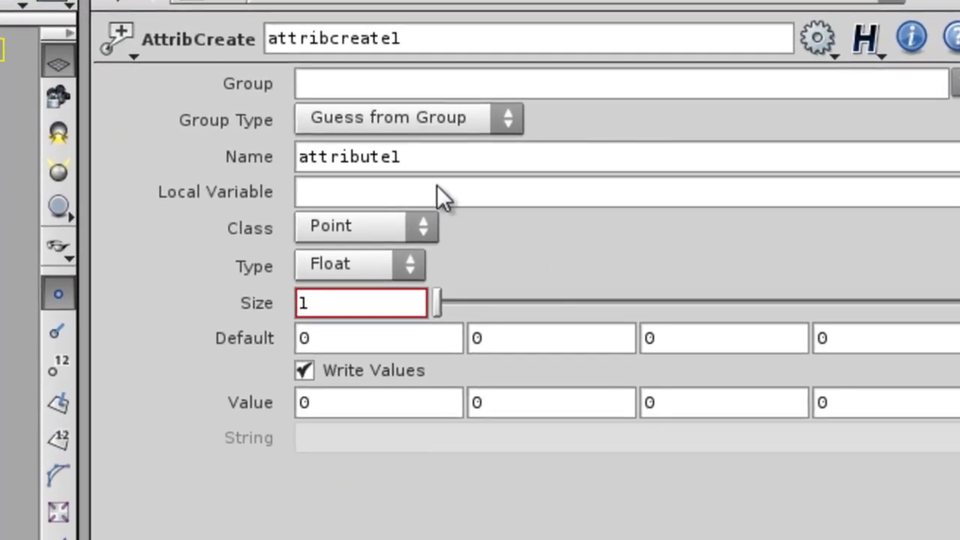
pyautogui.doubleClick(352, 156)
pyautogui.write('zerone')
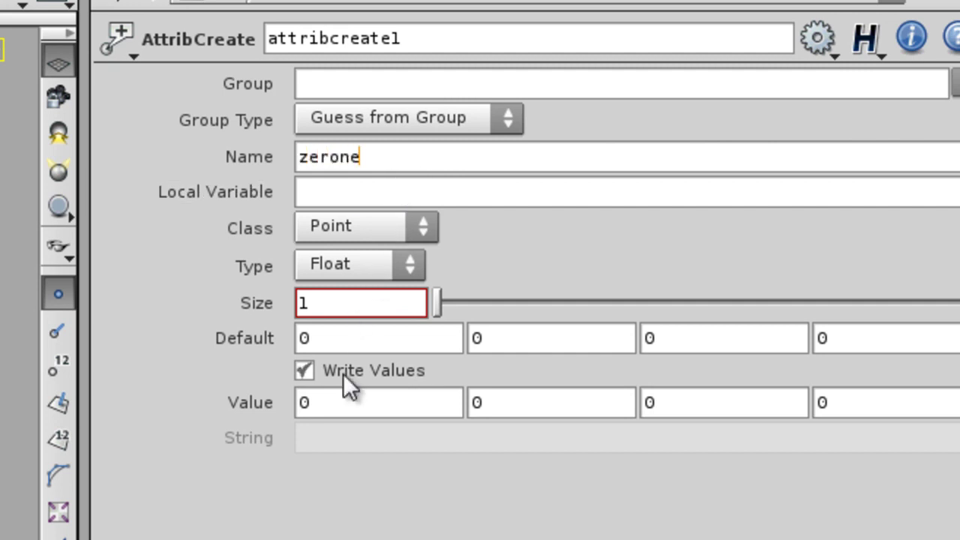
pyautogui.click(332, 401)
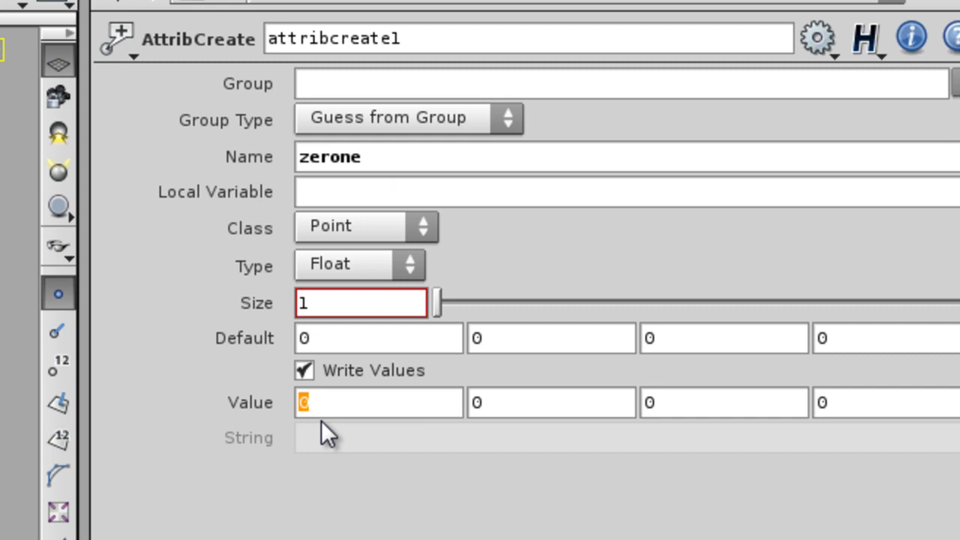
pyautogui.write('$PT')
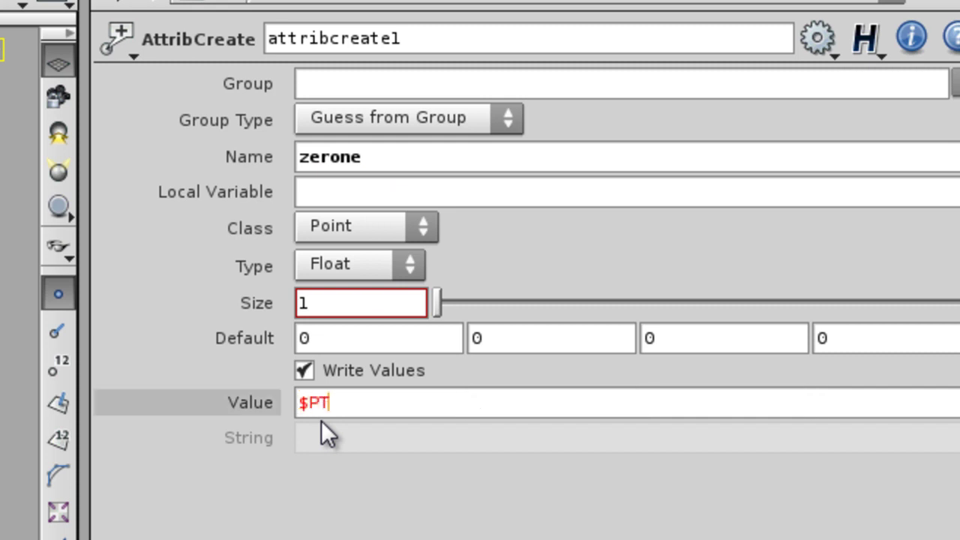
pyautogui.write('/$NPT')
pyautogui.press('Return')
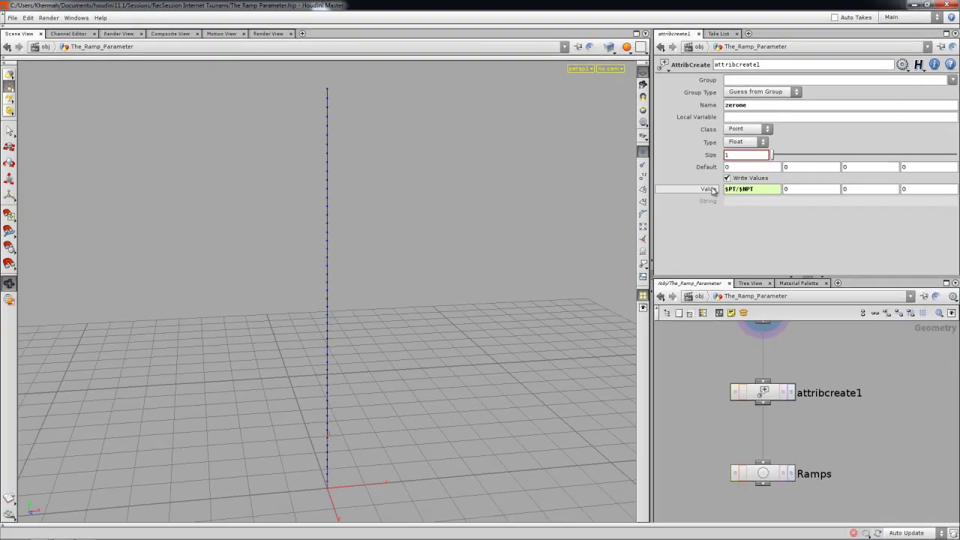
pyautogui.click(255, 402)
pyautogui.click(713, 190)
# Step: Inspect the zerone values of all points in the geometry spreadsheet of attribcreate1
pyautogui.rightClick(770, 392)
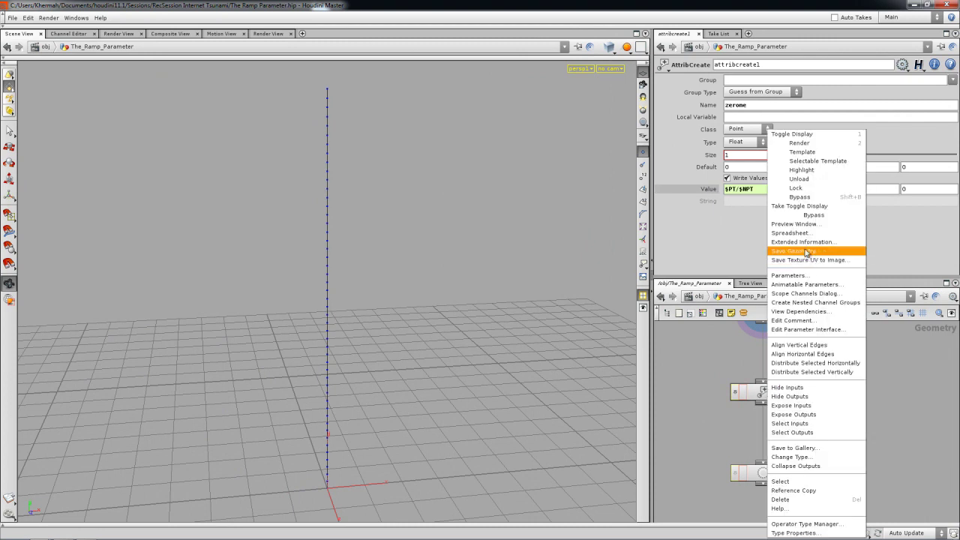
pyautogui.click(789, 236)
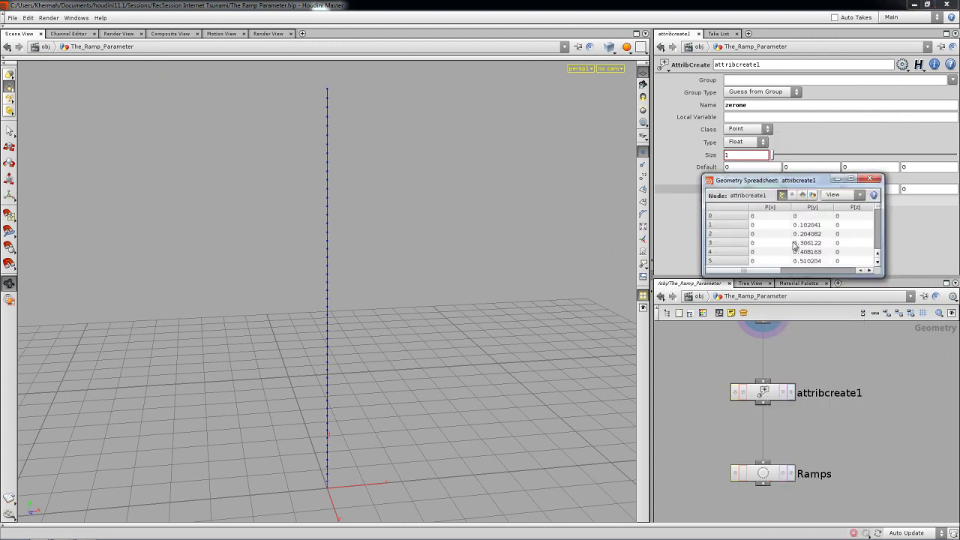
pyautogui.moveTo(708, 244); pyautogui.dragTo(632, 244)
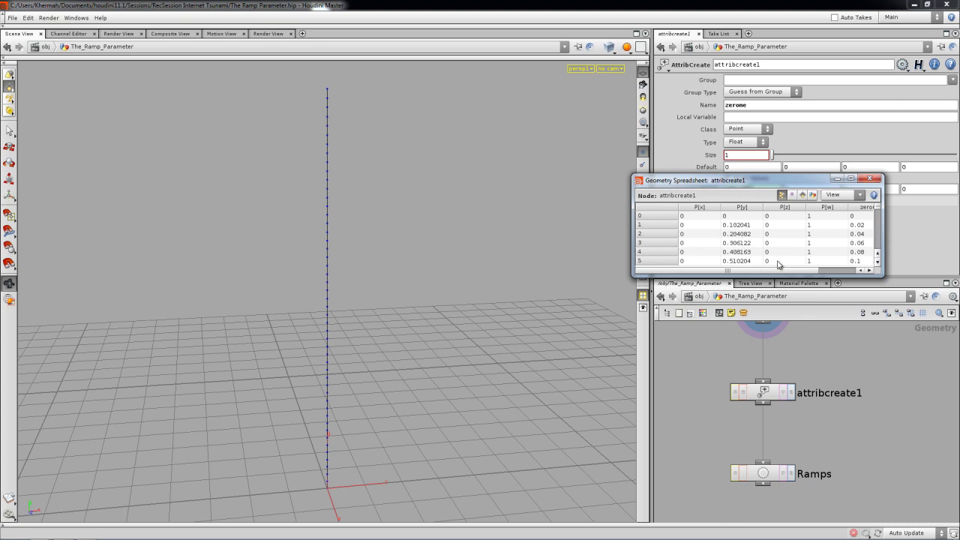
pyautogui.moveTo(775, 274); pyautogui.dragTo(805, 514)
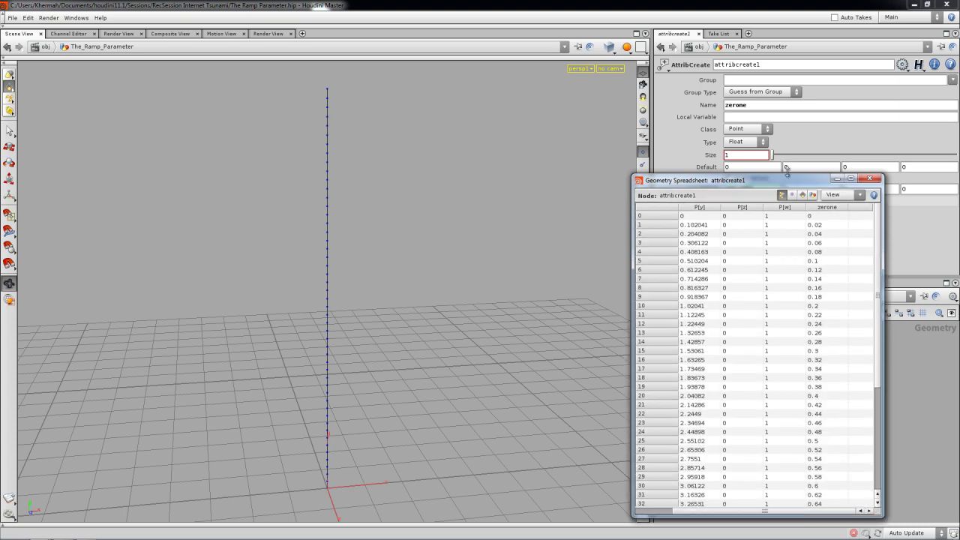
pyautogui.moveTo(786, 176); pyautogui.dragTo(787, 36)
pyautogui.moveTo(820, 81); pyautogui.dragTo(830, 504)
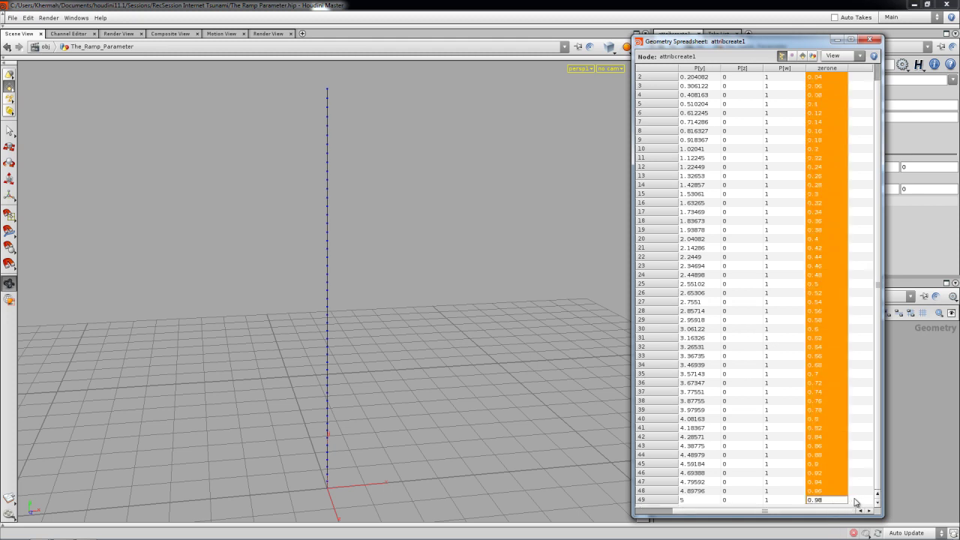
pyautogui.click(869, 40)
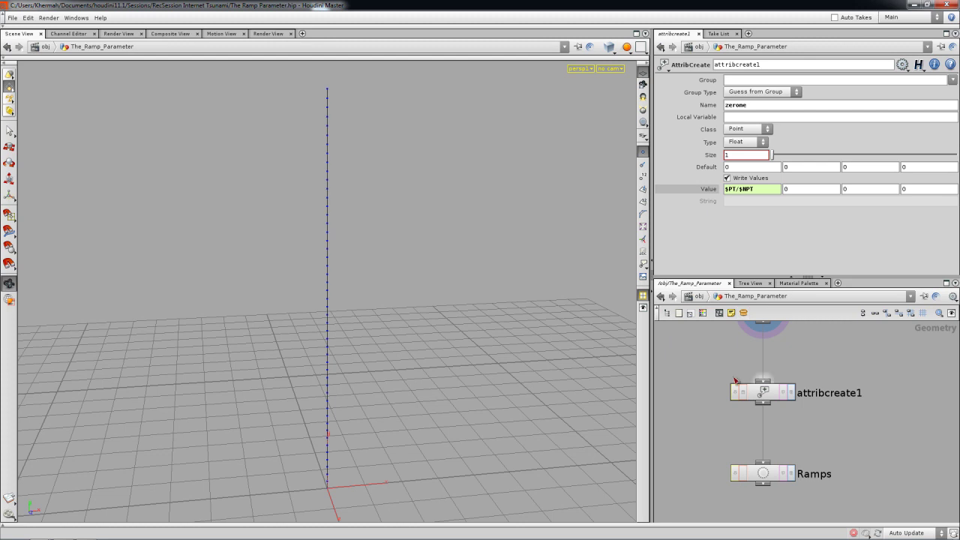
# Step: Add a UVTexture node beside attribcreate1 and connect the output of line1 to it
pyautogui.scroll(-3, 718, 367)
pyautogui.moveTo(794, 378); pyautogui.dragTo(753, 377, button='middle')
pyautogui.press('Tab')
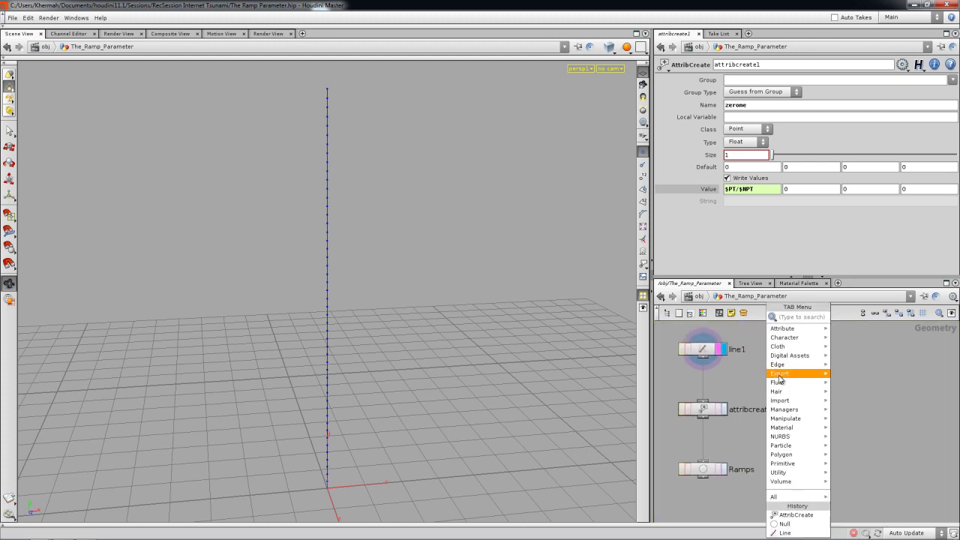
pyautogui.moveTo(791, 429)
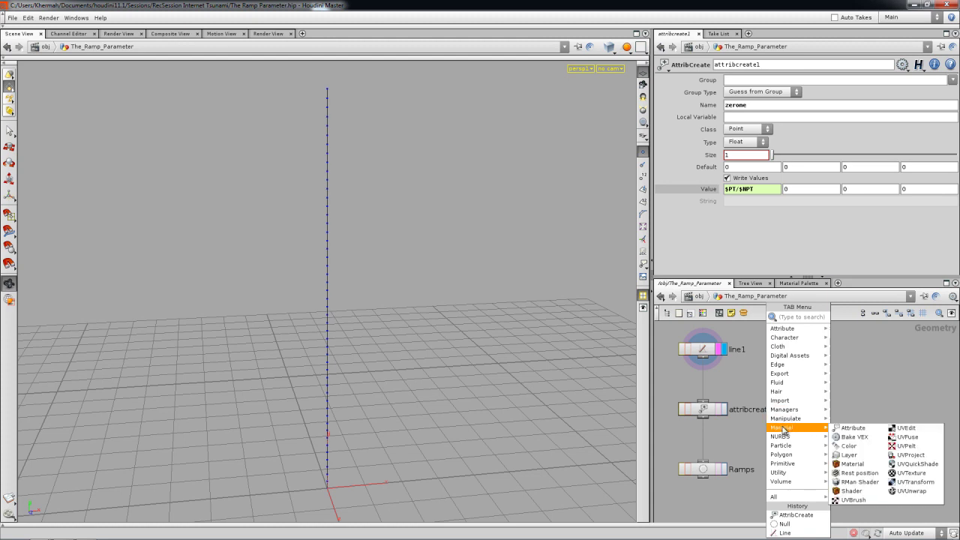
pyautogui.click(920, 474)
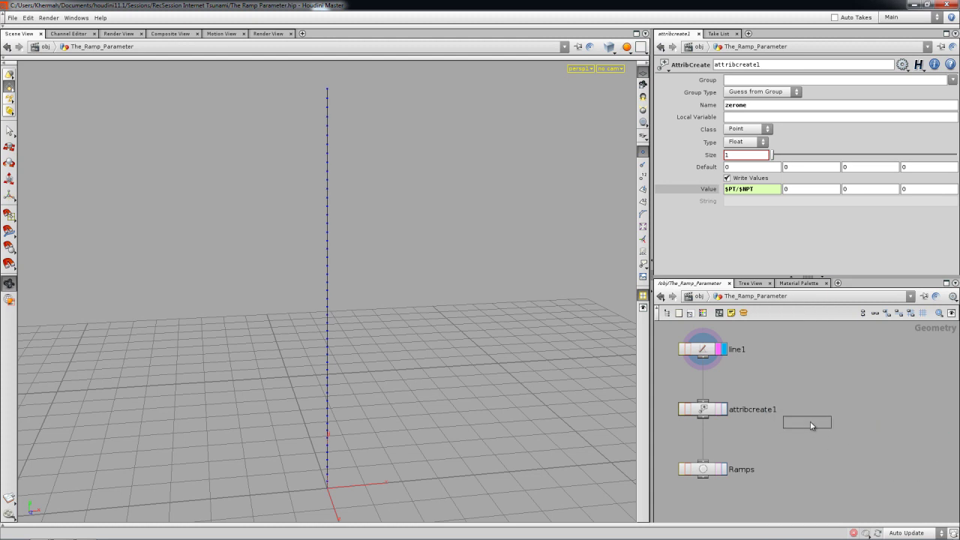
pyautogui.click(810, 420)
pyautogui.moveTo(706, 358); pyautogui.dragTo(822, 411)
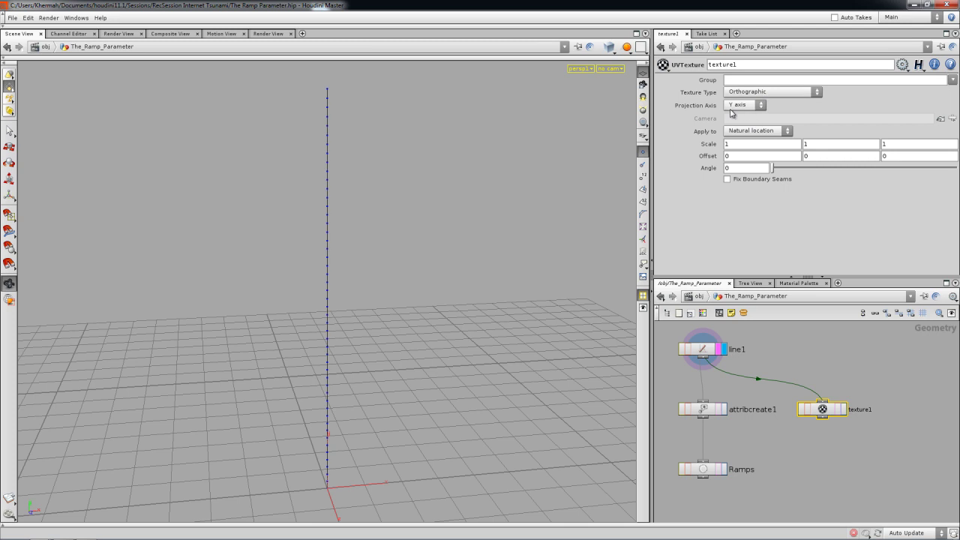
# Step: Open the geometry spreadsheet of texture1, widen it and examine the uv[2] column
pyautogui.rightClick(820, 411)
pyautogui.click(841, 268)
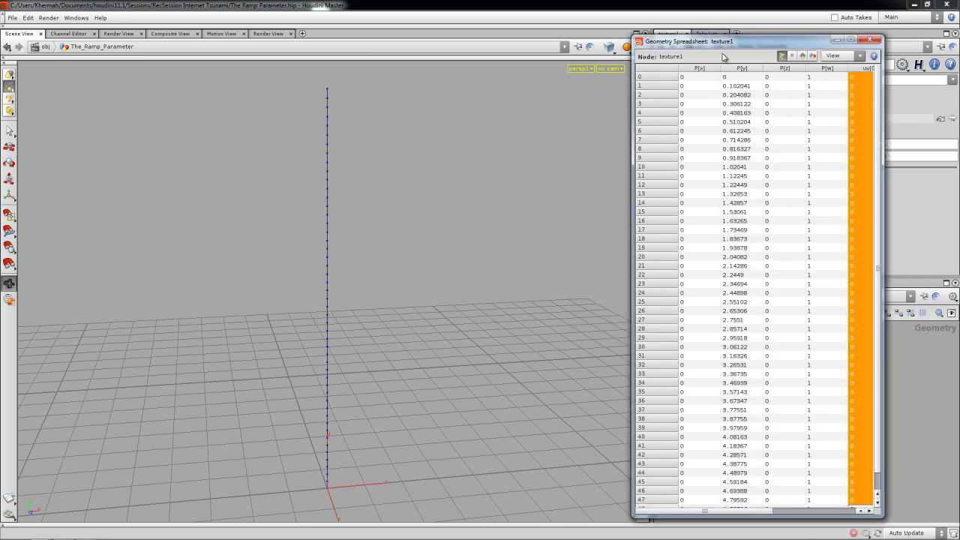
pyautogui.moveTo(633, 120); pyautogui.dragTo(330, 120)
pyautogui.moveTo(614, 47); pyautogui.dragTo(400, 55)
pyautogui.moveTo(437, 85); pyautogui.dragTo(467, 507)
# Step: Try the X, Y and Z projection axes on texture1 while comparing the UV columns, and revert the axis to its default
pyautogui.click(755, 110)
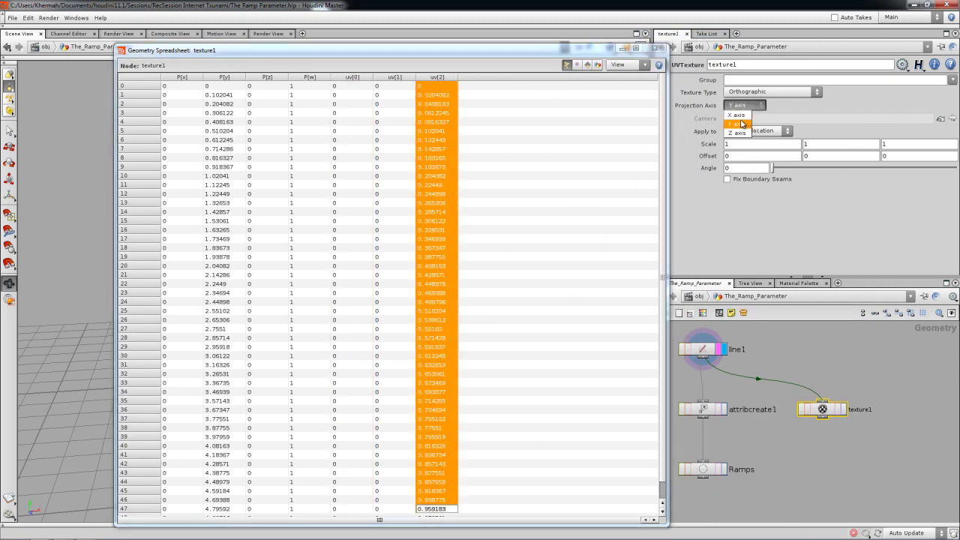
pyautogui.click(737, 115)
pyautogui.click(741, 107)
pyautogui.click(738, 126)
pyautogui.click(741, 106)
pyautogui.click(738, 132)
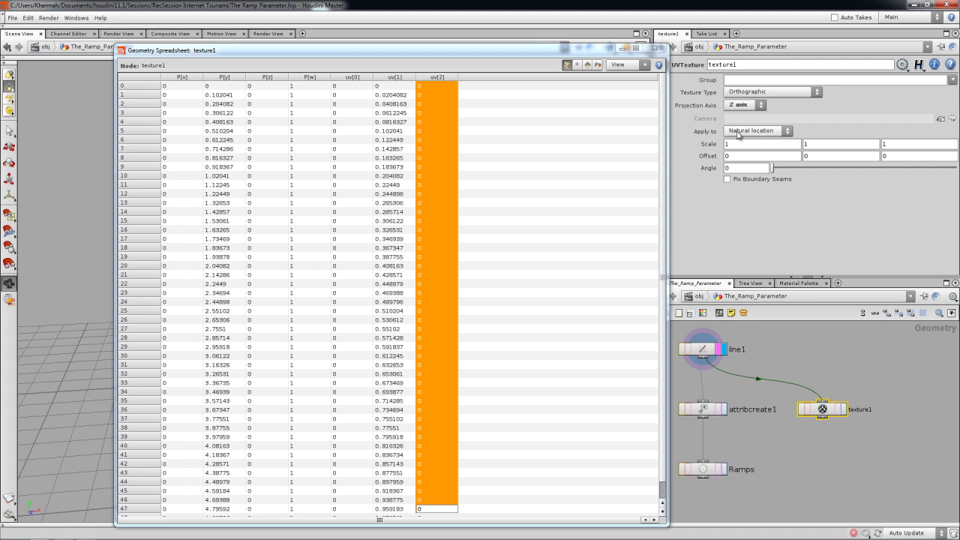
pyautogui.rightClick(688, 113)
pyautogui.click(708, 239)
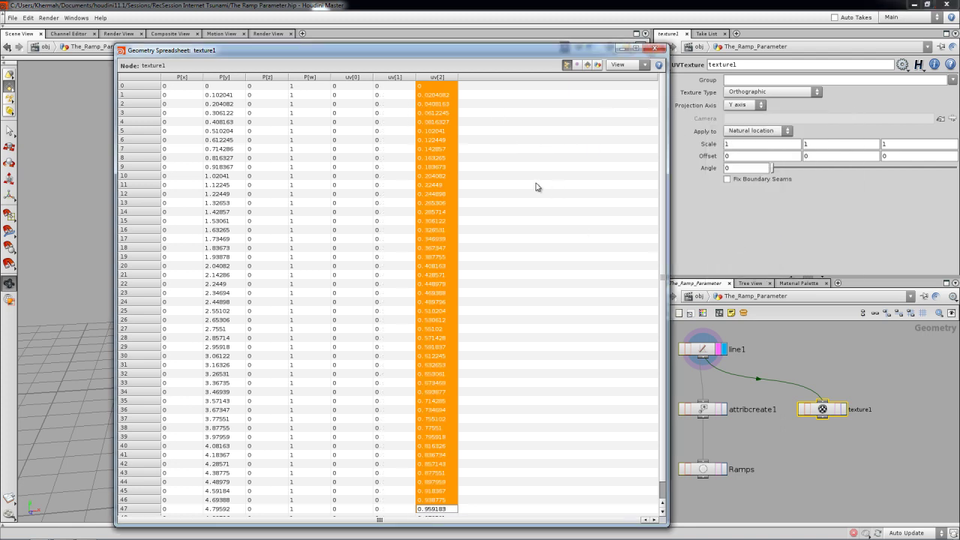
pyautogui.click(655, 48)
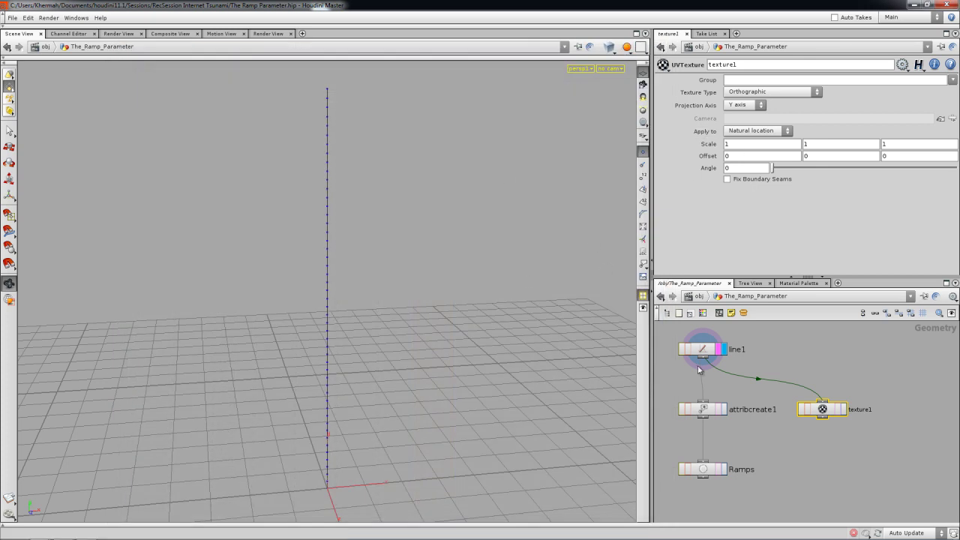
# Step: Add a second AttribCreate node below texture1 and connect the output of texture1 to it
pyautogui.moveTo(798, 436); pyautogui.dragTo(776, 430, button='middle')
pyautogui.press('Tab')
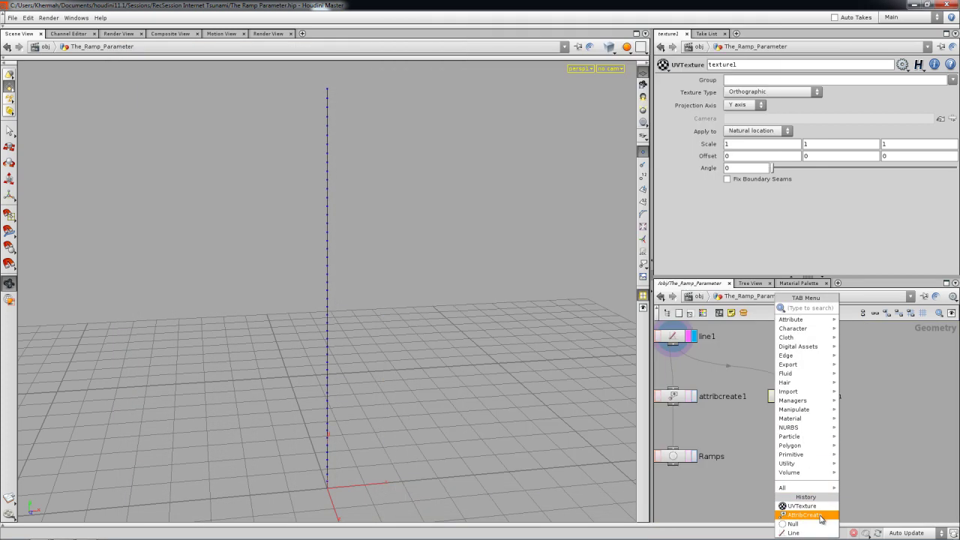
pyautogui.click(820, 519)
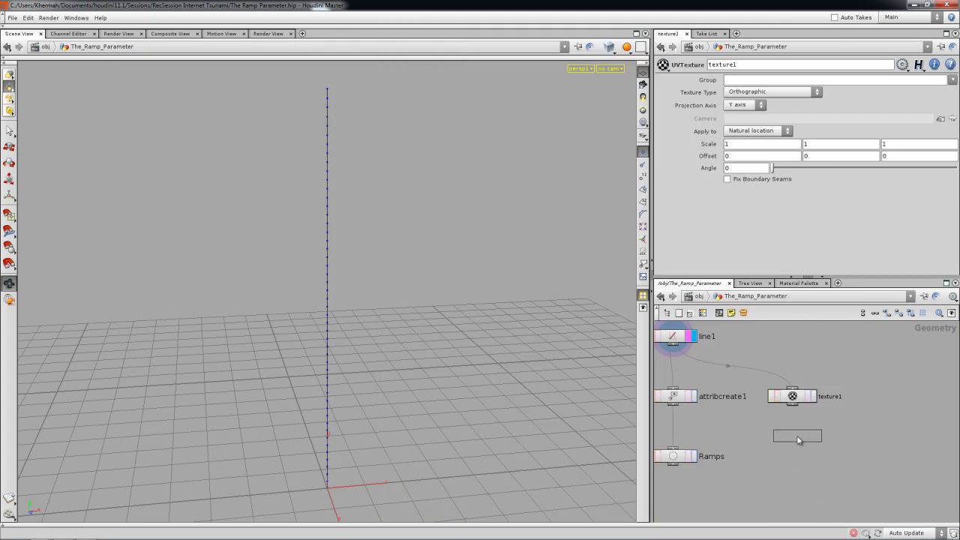
pyautogui.click(797, 436)
pyautogui.moveTo(794, 407); pyautogui.dragTo(793, 437)
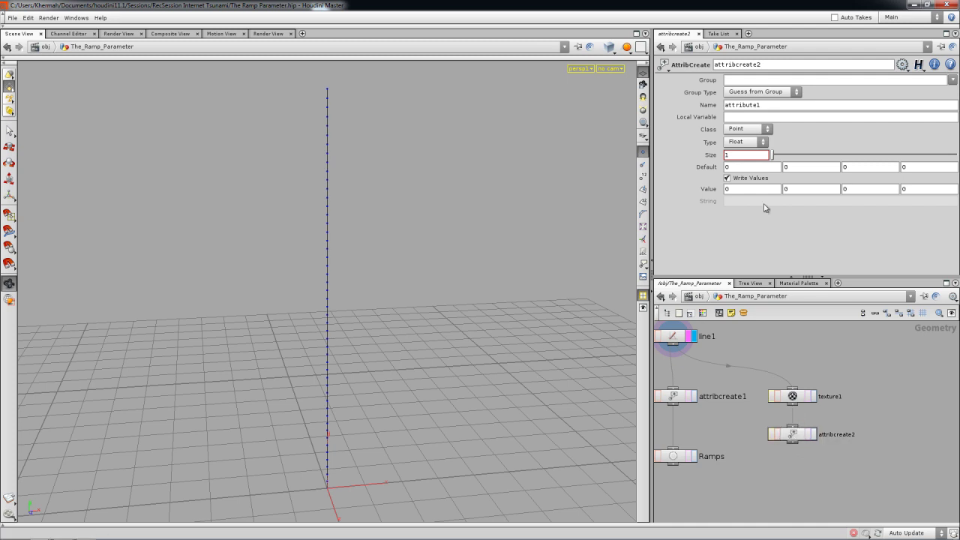
# Step: Name the attribcreate2 attribute zerone and start its first value with the expression point(
pyautogui.doubleClick(761, 105)
pyautogui.write('zerone')
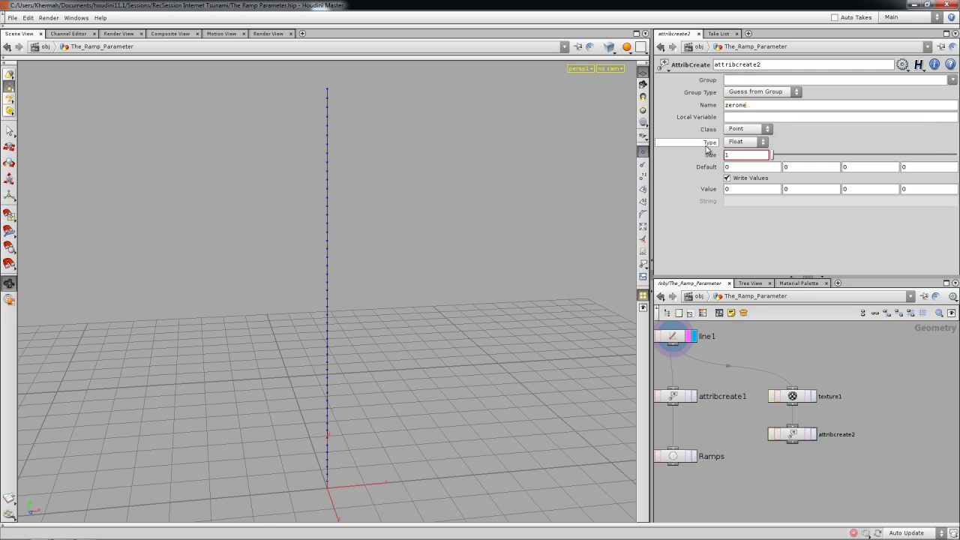
pyautogui.click(731, 189)
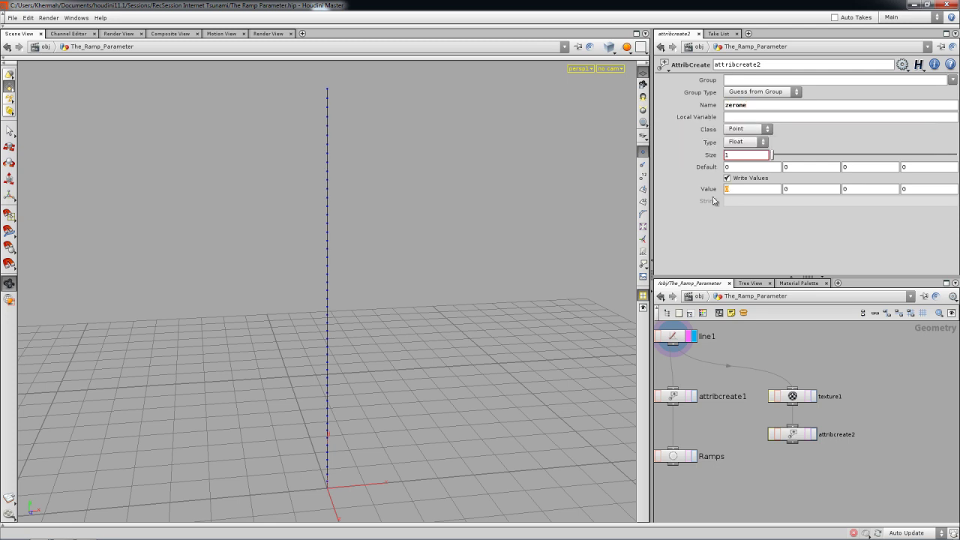
pyautogui.write('point(')
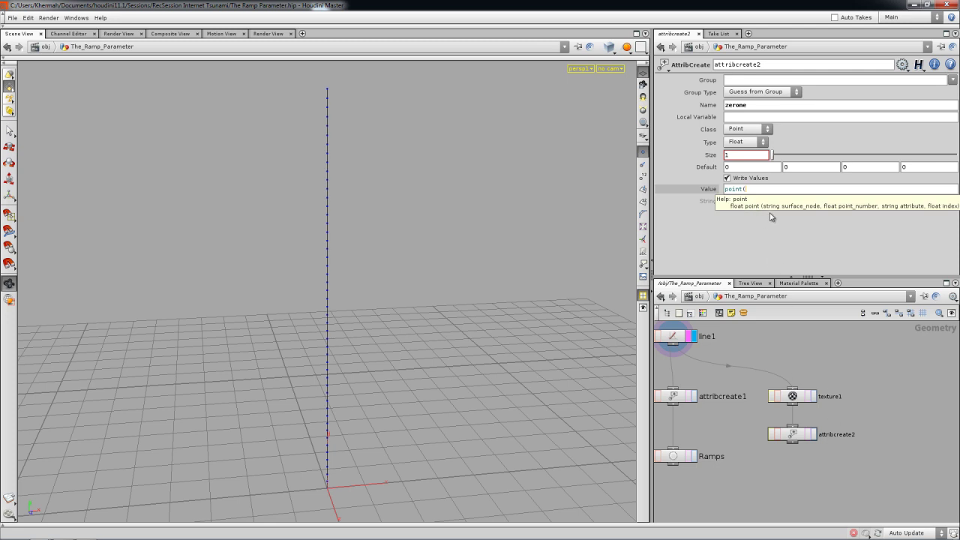
# Step: Check the uv[2] values from the first to the last point in the geometry spreadsheet of texture1
pyautogui.rightClick(790, 396)
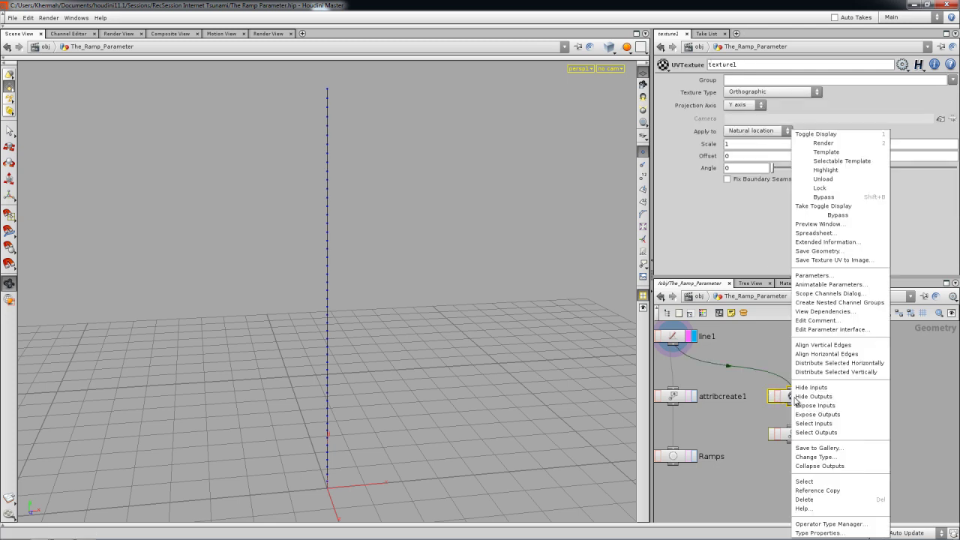
pyautogui.click(819, 232)
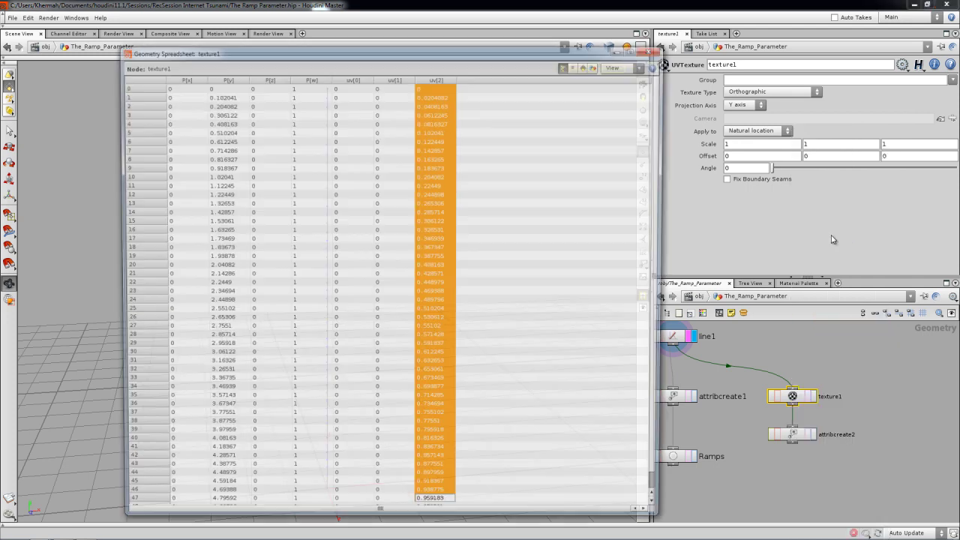
pyautogui.click(434, 87)
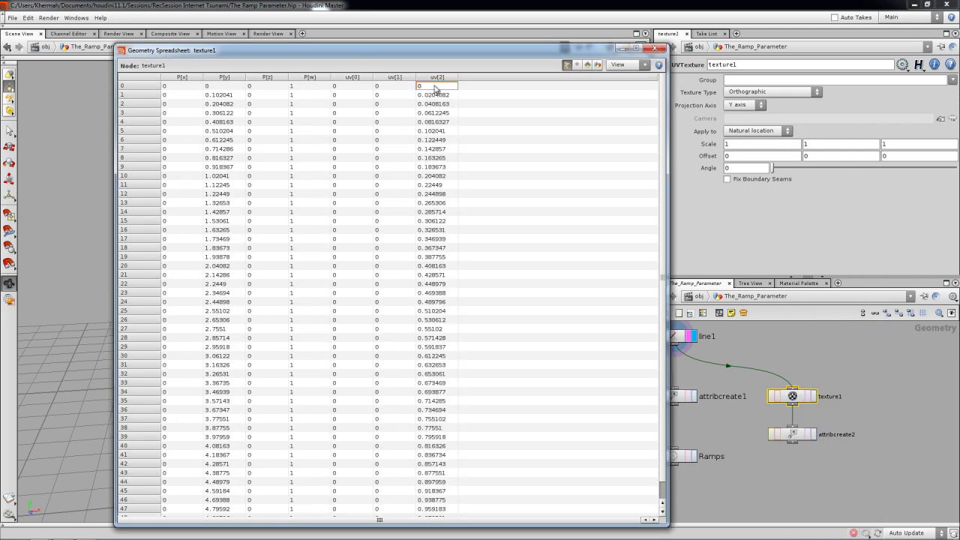
pyautogui.moveTo(437, 86); pyautogui.dragTo(436, 527)
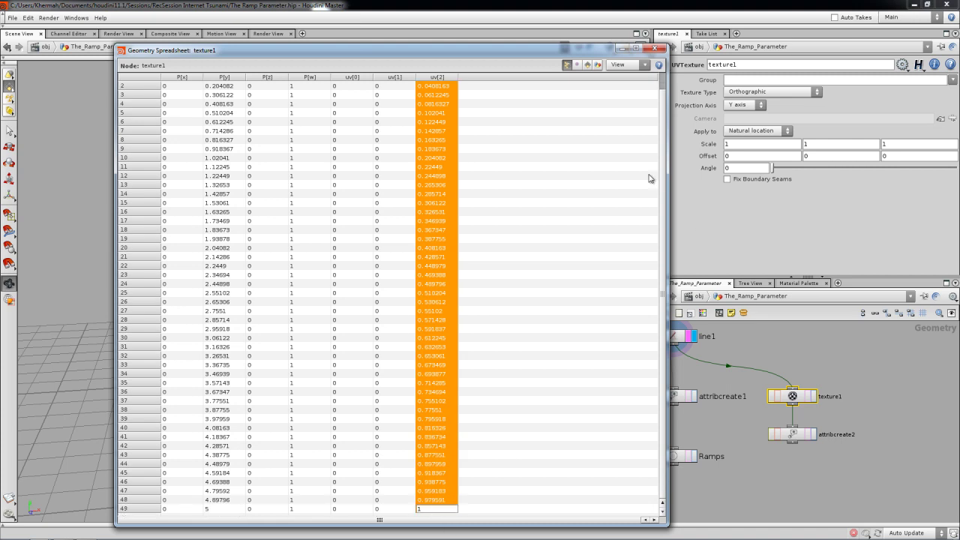
pyautogui.click(654, 48)
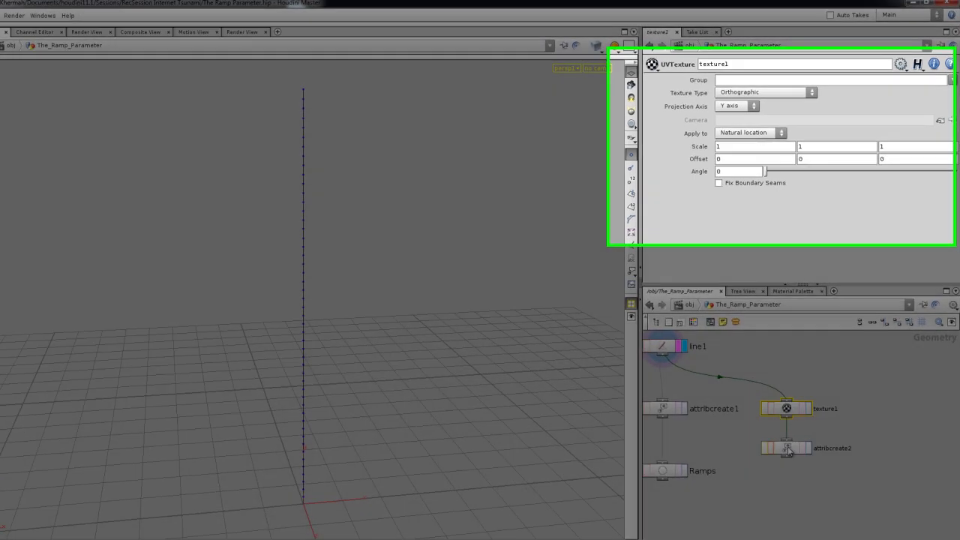
# Step: Complete the first value expression of attribcreate2 as point("../texture1", $PT, "uv", 2)
pyautogui.click(792, 434)
pyautogui.write('point(')
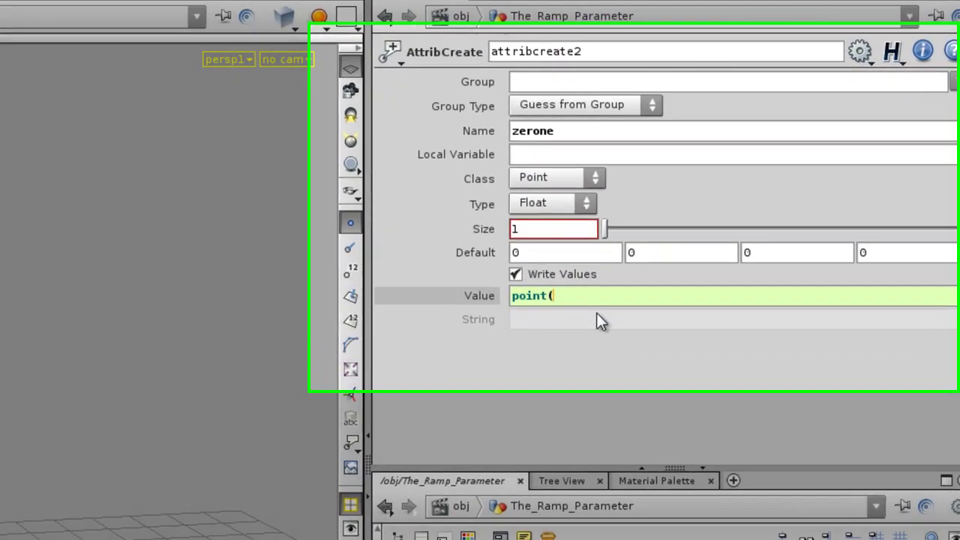
pyautogui.write('"../te')
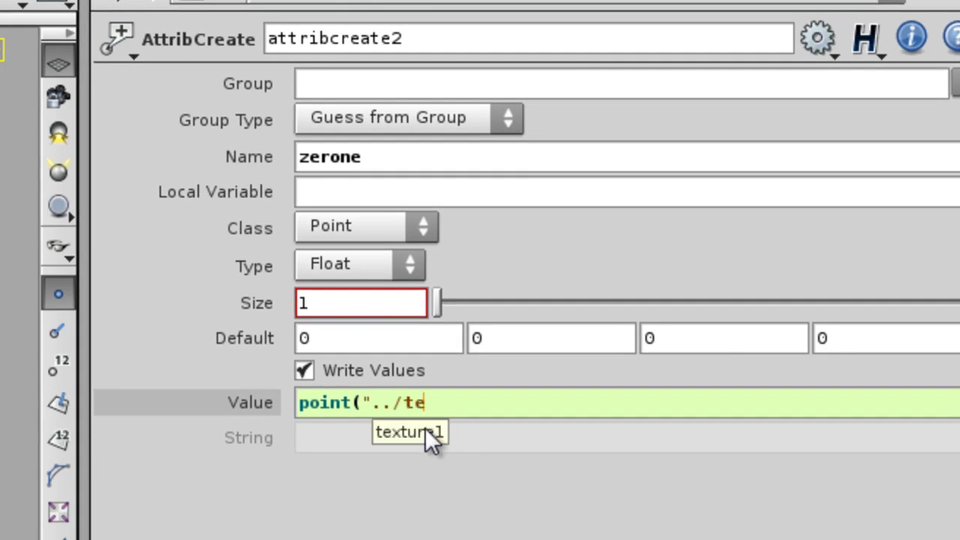
pyautogui.click(425, 432)
pyautogui.write('", ')
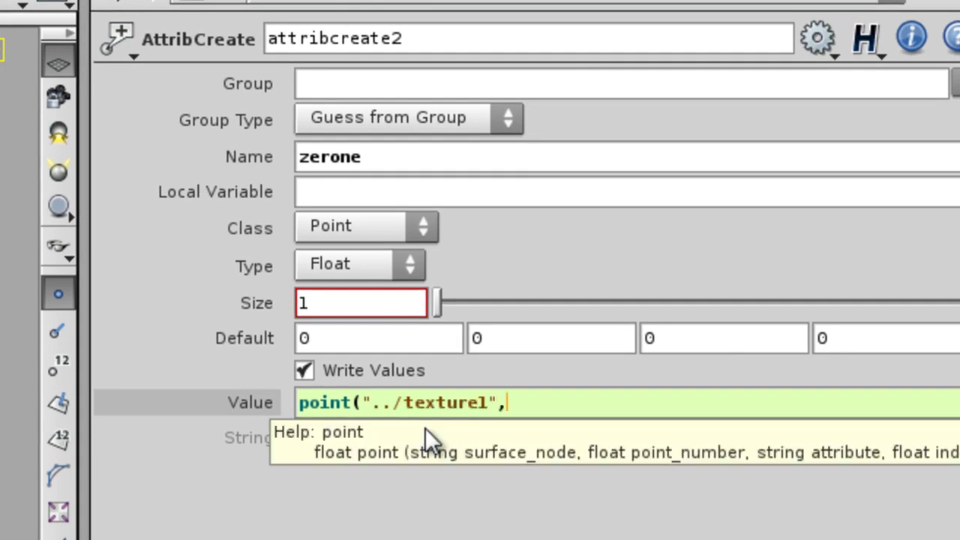
pyautogui.write('$PT, "uv"')
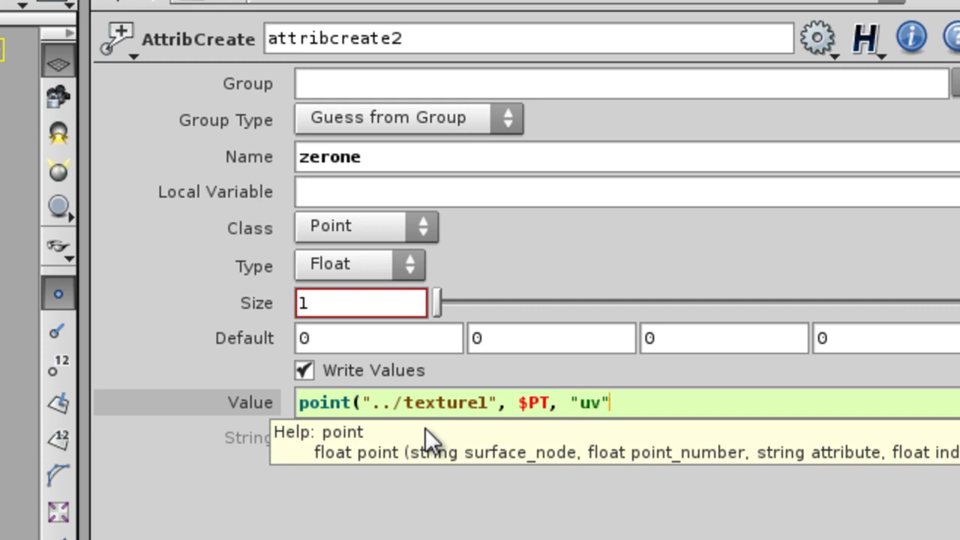
pyautogui.write(', 3')
pyautogui.press('BackSpace')
pyautogui.write('2)')
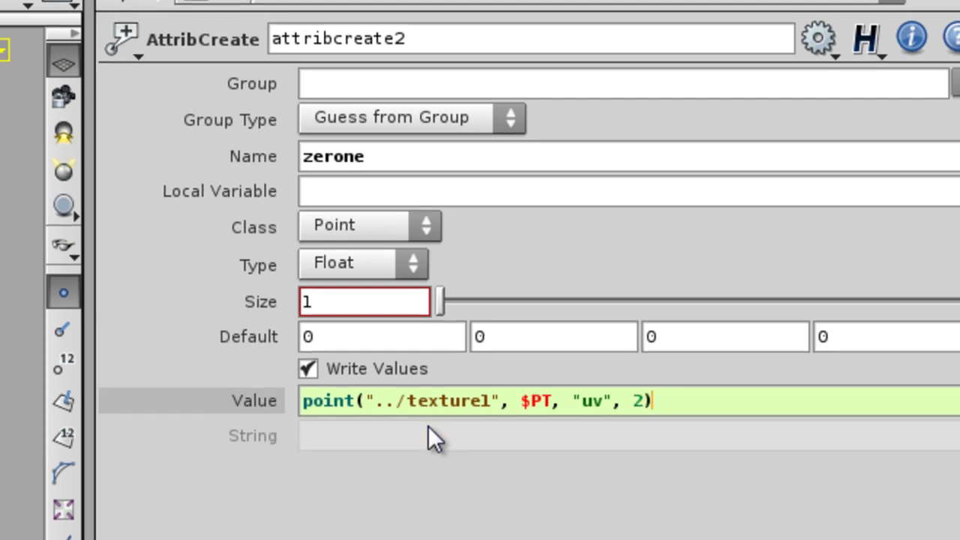
pyautogui.press('Return')
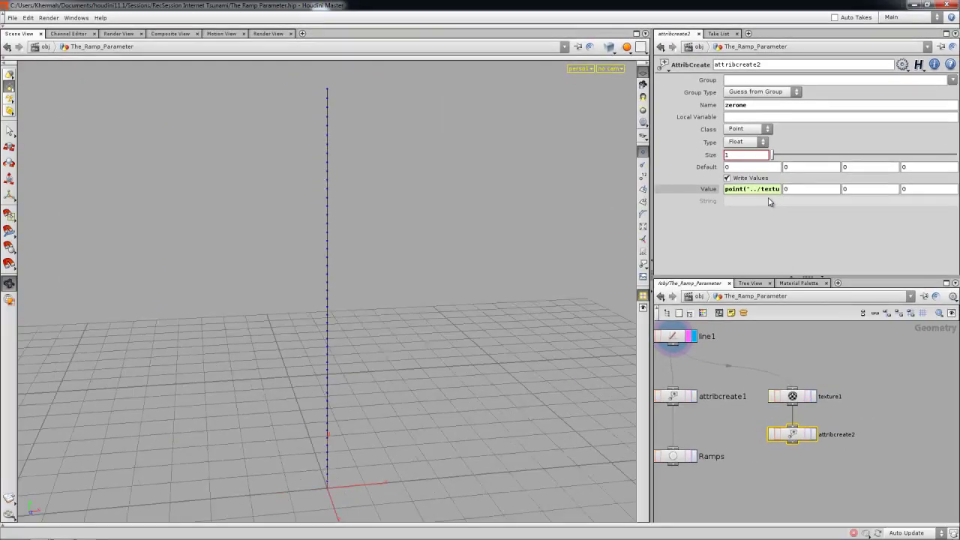
# Step: Check the zerone column against uv[2] in the geometry spreadsheet of attribcreate2, and close the spreadsheet
pyautogui.rightClick(792, 431)
pyautogui.click(845, 273)
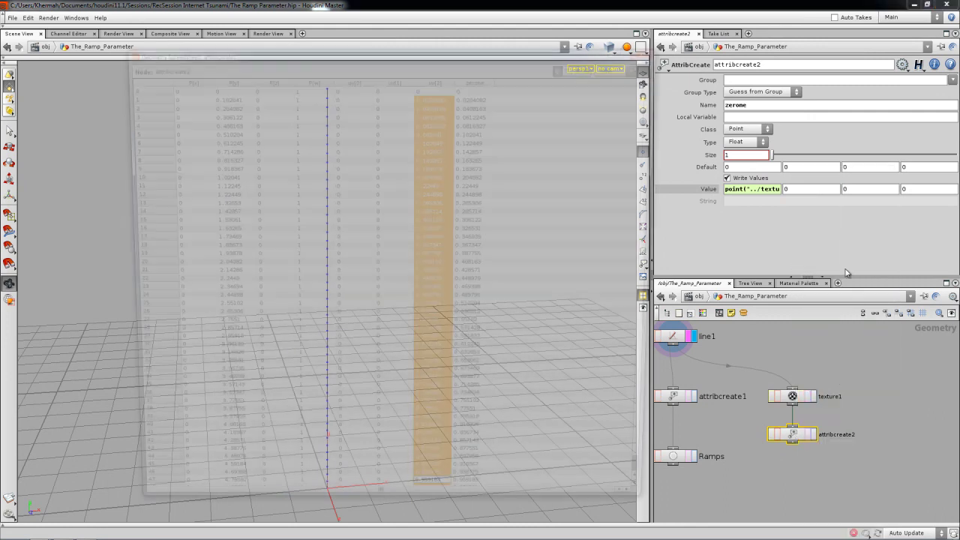
pyautogui.moveTo(348, 87); pyautogui.dragTo(365, 184)
pyautogui.moveTo(382, 112); pyautogui.dragTo(485, 523)
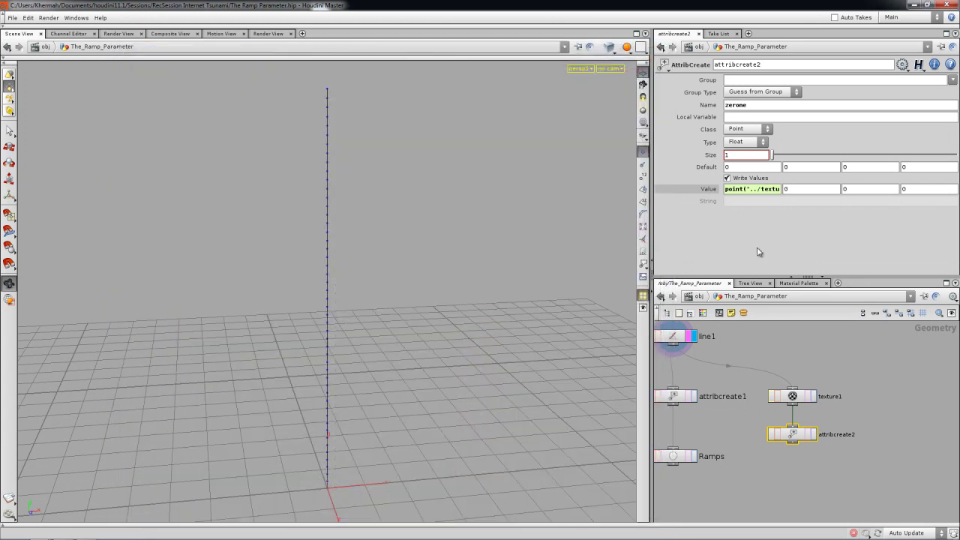
pyautogui.click(656, 49)
# Step: Lay out the network automatically so that attribcreate2 is lined up directly below texture1
pyautogui.moveTo(796, 434); pyautogui.dragTo(874, 435)
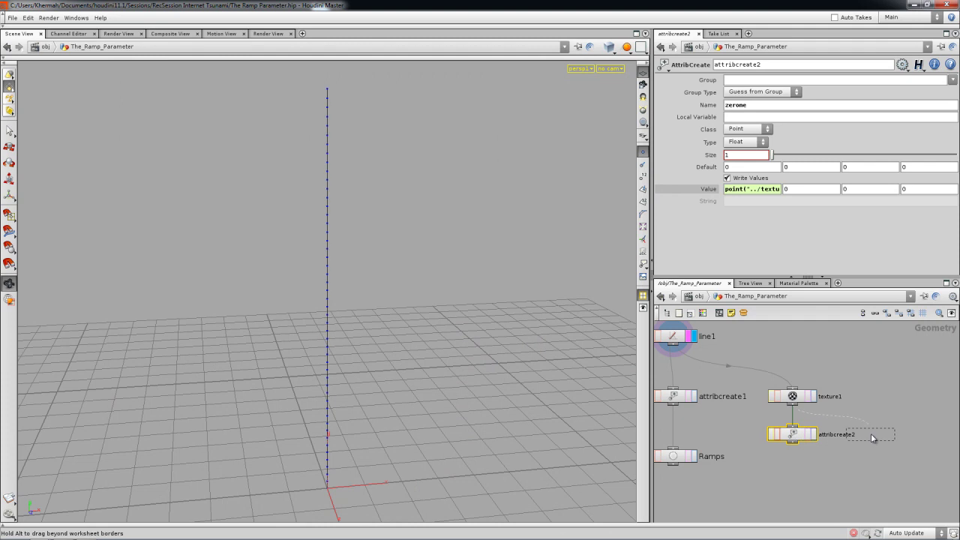
pyautogui.click(807, 396)
pyautogui.click(796, 396)
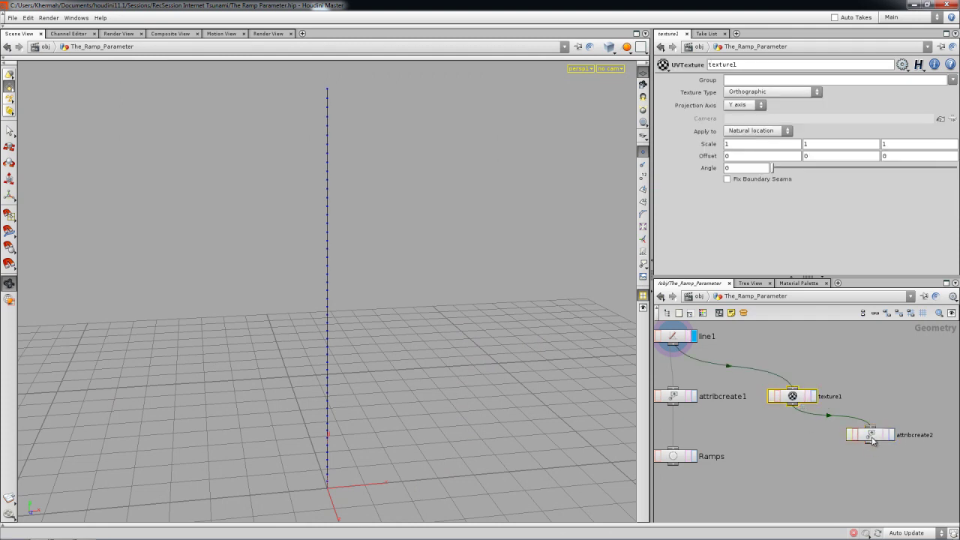
pyautogui.press('l')
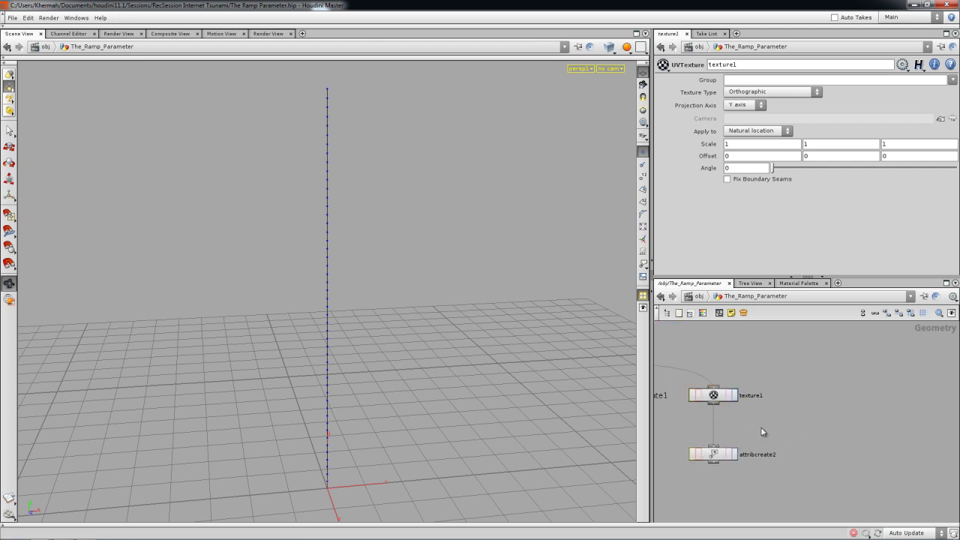
# Step: Add a third AttribCreate node beside attribcreate2 and connect the output of texture1 to it
pyautogui.press('Tab')
pyautogui.click(793, 506)
pyautogui.click(824, 459)
pyautogui.moveTo(824, 456); pyautogui.dragTo(714, 401)
# Step: Read the node information of texture1 for its point attributes
pyautogui.middleClick(713, 396)
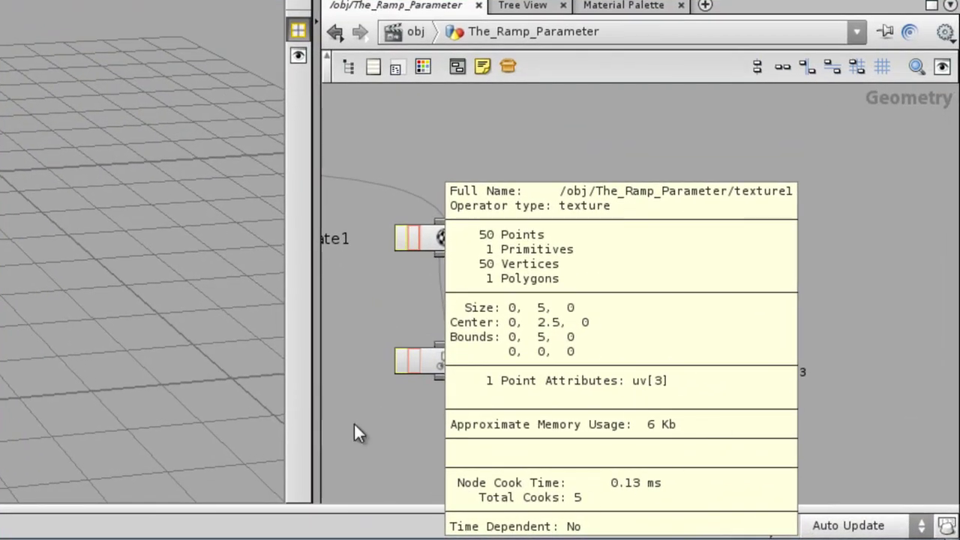
pyautogui.moveTo(558, 486); pyautogui.dragTo(681, 458, button='middle')
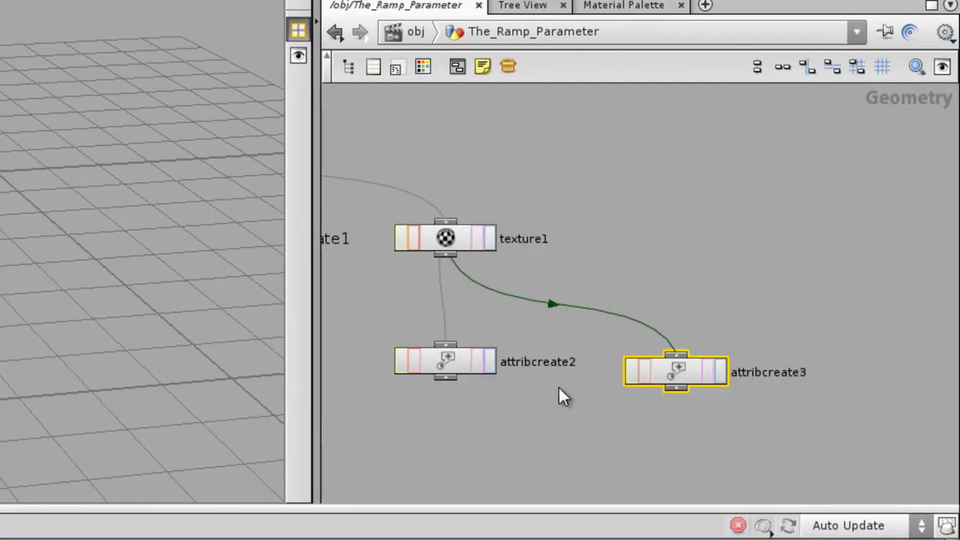
pyautogui.middleClick(447, 239)
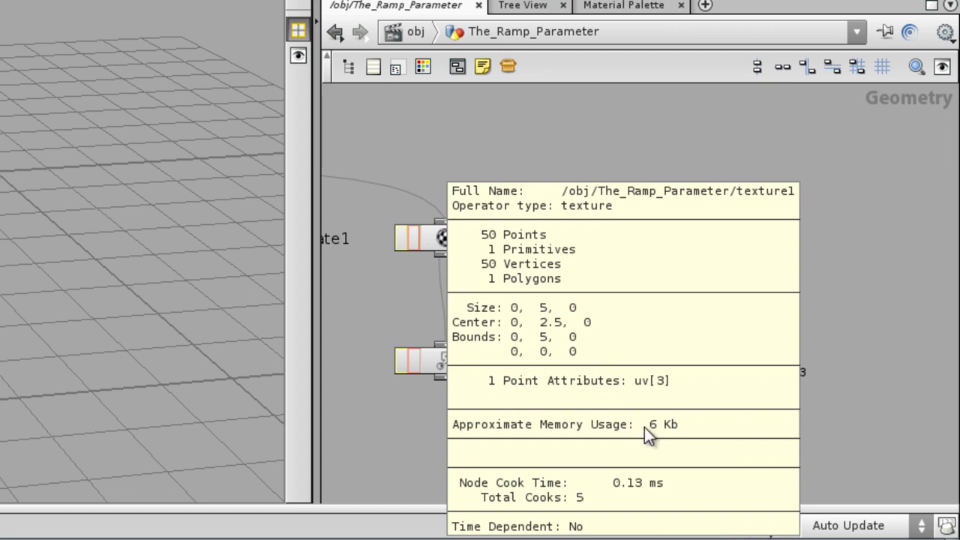
pyautogui.moveTo(514, 450); pyautogui.dragTo(772, 310, button='middle')
pyautogui.middleClick(713, 239)
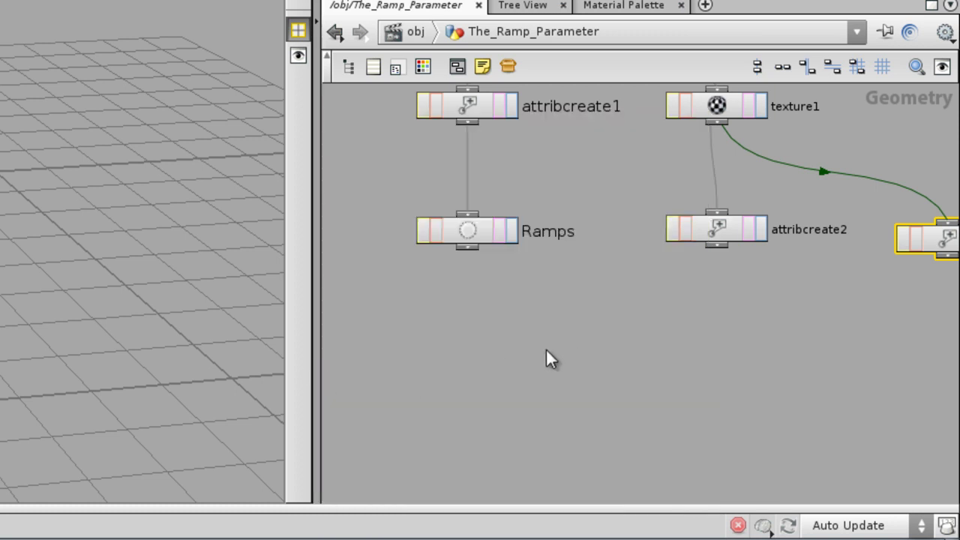
# Step: Arrange attribcreate2 and attribcreate3 in a row below texture1 and inspect the node information
pyautogui.moveTo(703, 230); pyautogui.dragTo(712, 217)
pyautogui.moveTo(717, 274); pyautogui.dragTo(596, 303, button='middle')
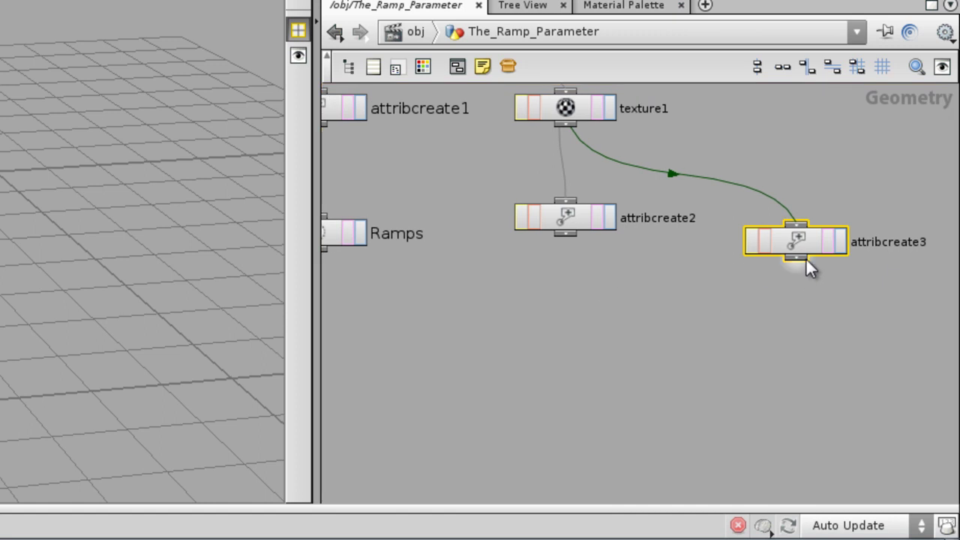
pyautogui.moveTo(801, 231); pyautogui.dragTo(801, 210)
pyautogui.press('h')
pyautogui.middleClick(690, 245)
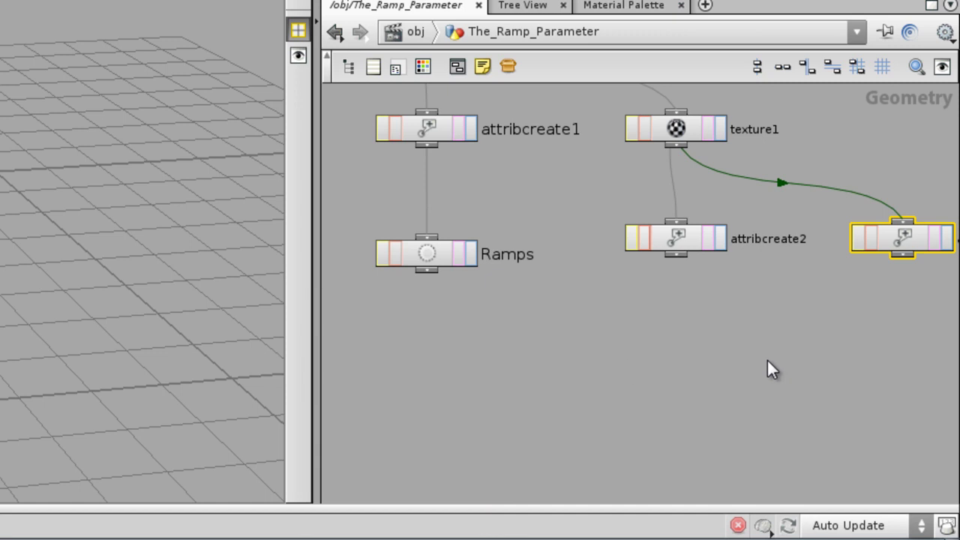
pyautogui.moveTo(768, 362); pyautogui.dragTo(596, 415, button='middle')
pyautogui.middleClick(700, 319)
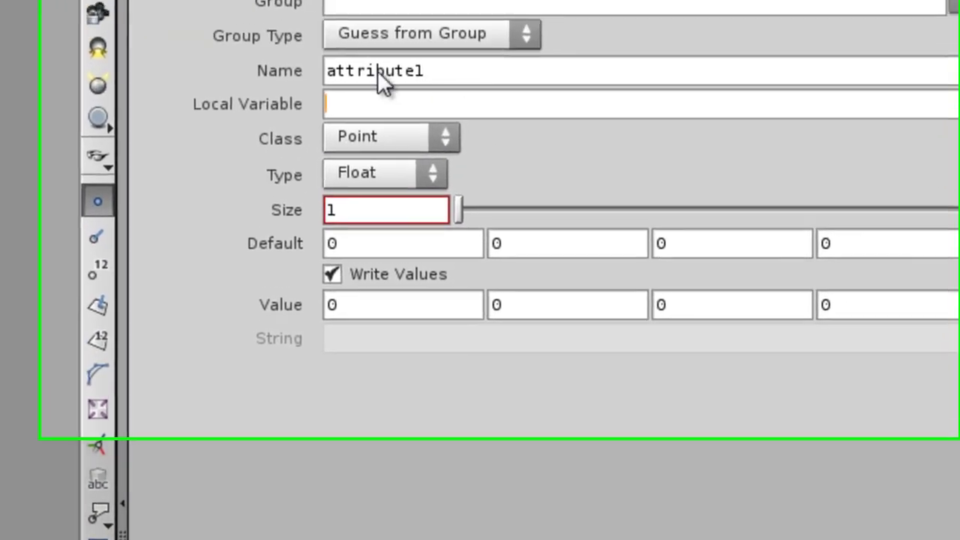
# Step: Name the attribcreate3 attribute zerone, set its first value to $UV2 and display the node
pyautogui.doubleClick(377, 71)
pyautogui.write('zeron')
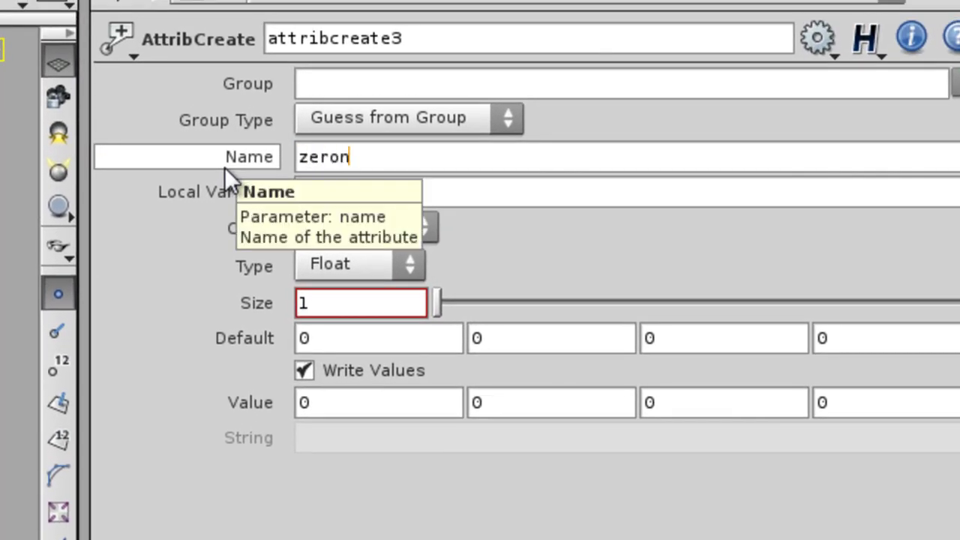
pyautogui.write('e')
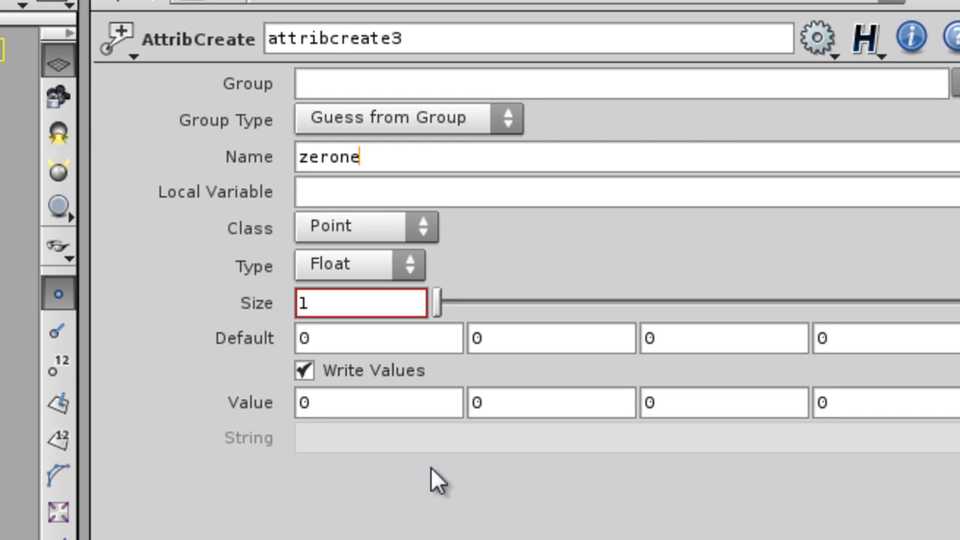
pyautogui.click(321, 403)
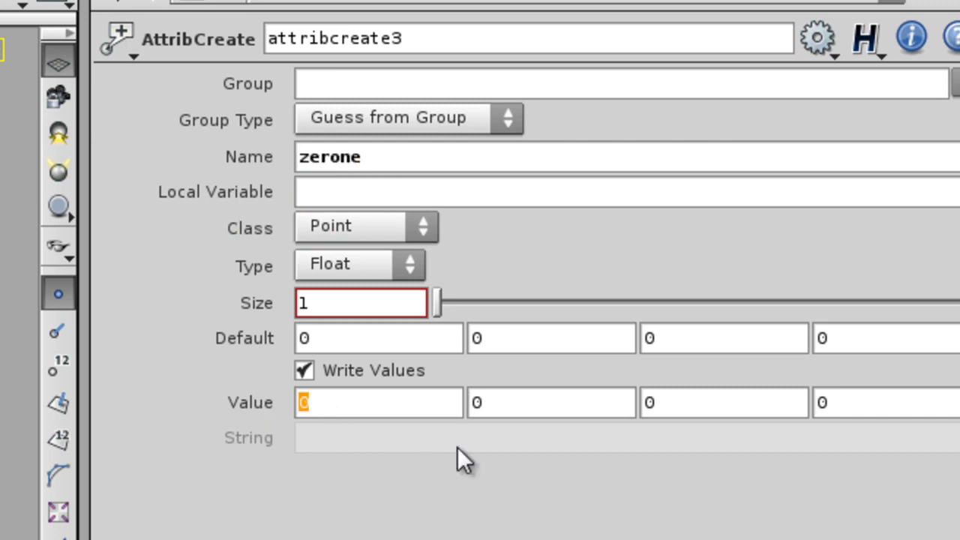
pyautogui.write('$UV')
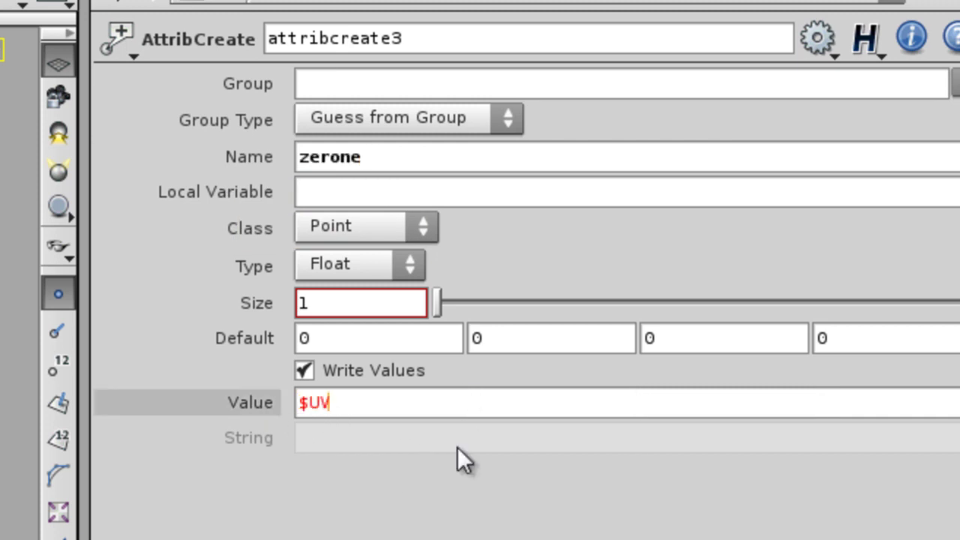
pyautogui.write('2')
pyautogui.press('Return')
pyautogui.click(389, 414)
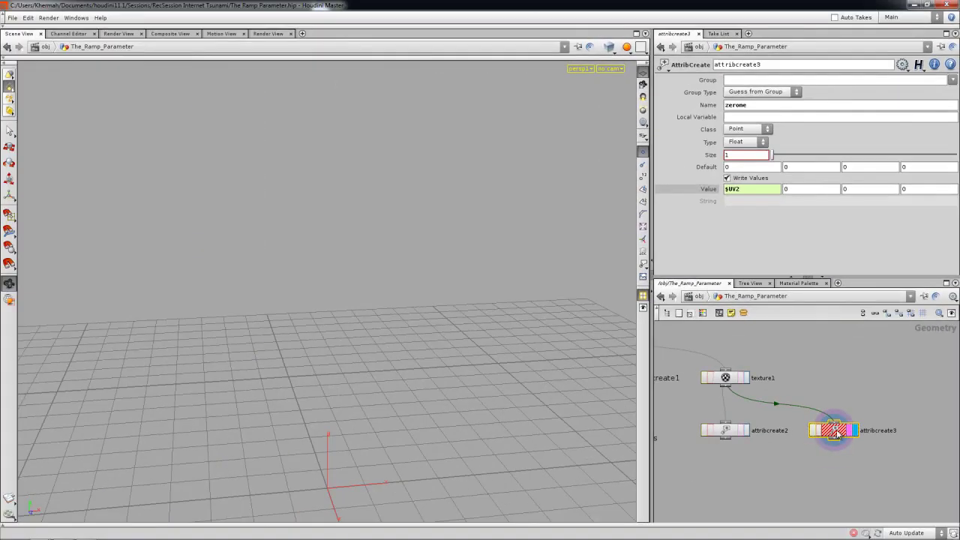
# Step: Read the error in the attribcreate3 node information and set the attribute's size to 3
pyautogui.middleClick(837, 433)
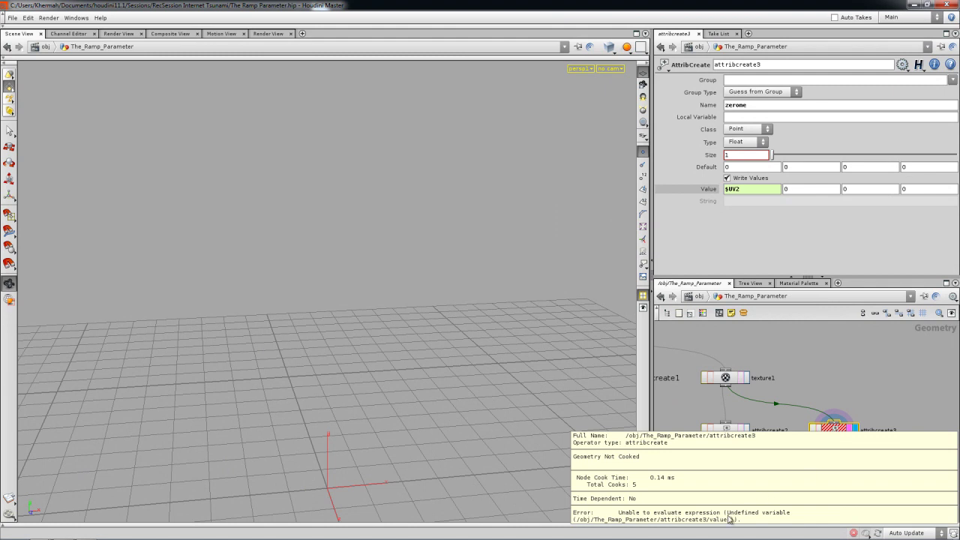
pyautogui.click(753, 521)
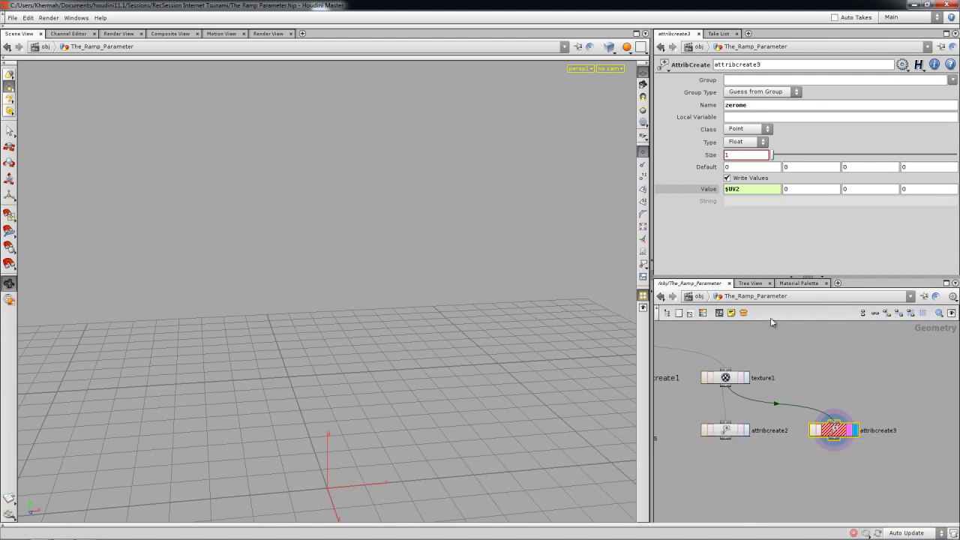
pyautogui.moveTo(777, 156); pyautogui.dragTo(869, 157)
pyautogui.middleClick(839, 431)
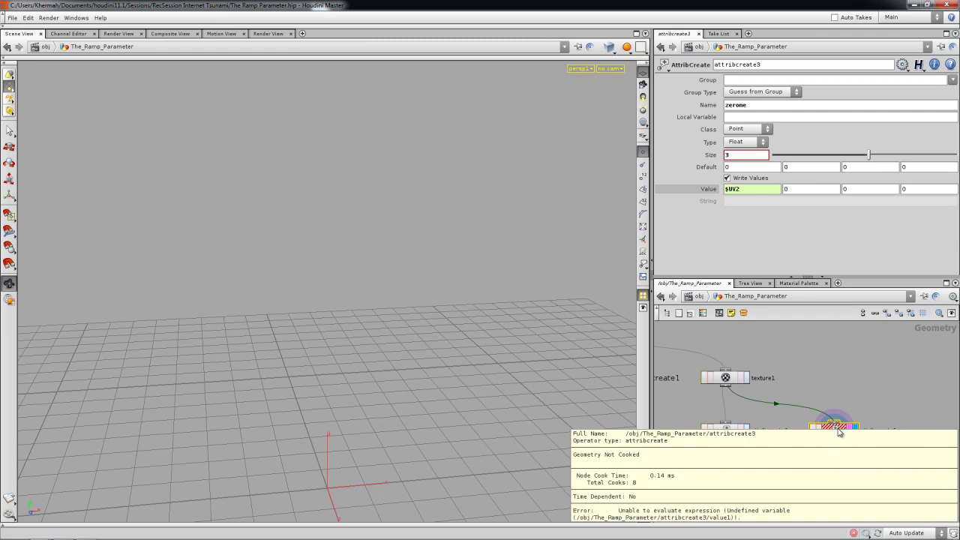
# Step: Set the first value of attribcreate3 to $UV3 and check the node information for errors
pyautogui.moveTo(739, 195); pyautogui.dragTo(752, 194, button='middle')
pyautogui.hotkey('ctrl', 'z')
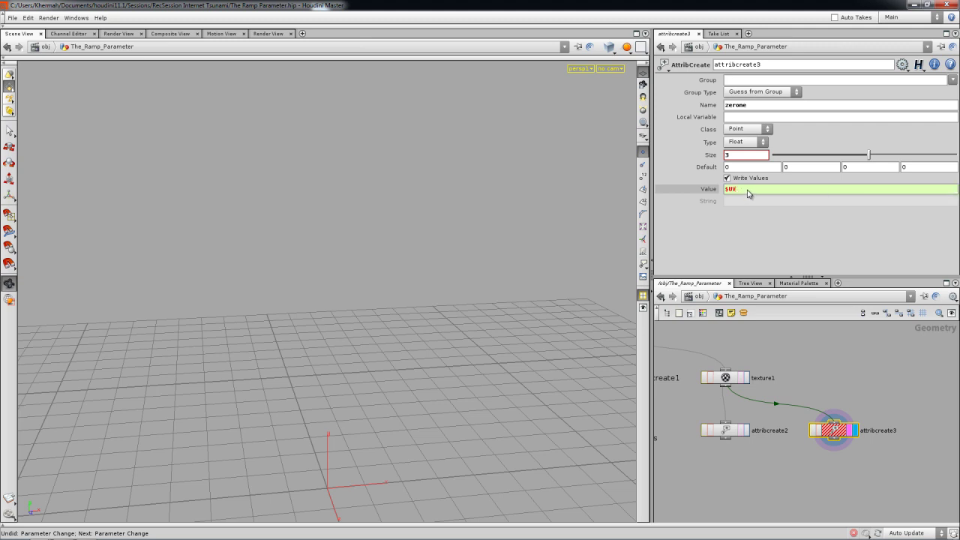
pyautogui.press('Return')
pyautogui.click(748, 192)
pyautogui.click(834, 431)
pyautogui.middleClick(835, 433)
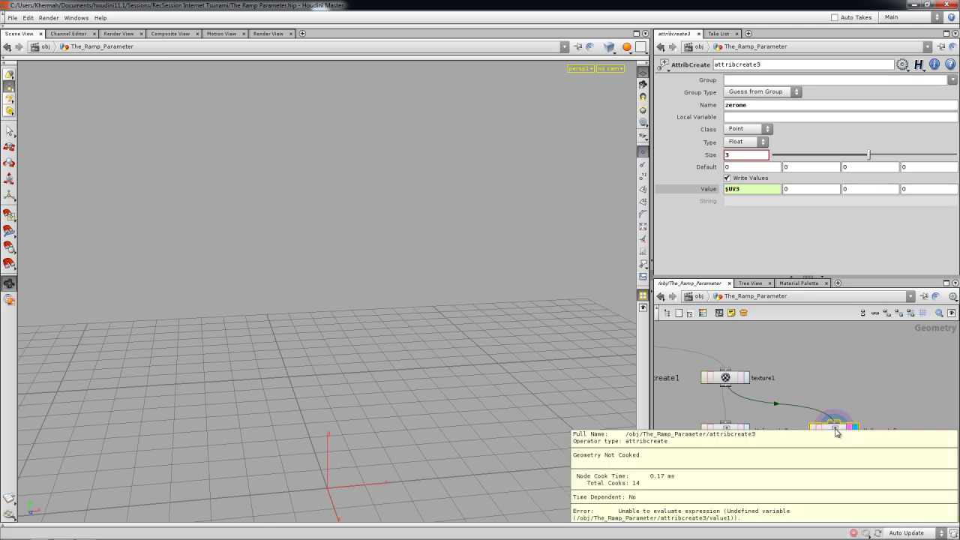
pyautogui.middleClick(836, 433)
# Step: Check the geometry spreadsheet of attribcreate3, close it and read the node's error information
pyautogui.rightClick(836, 433)
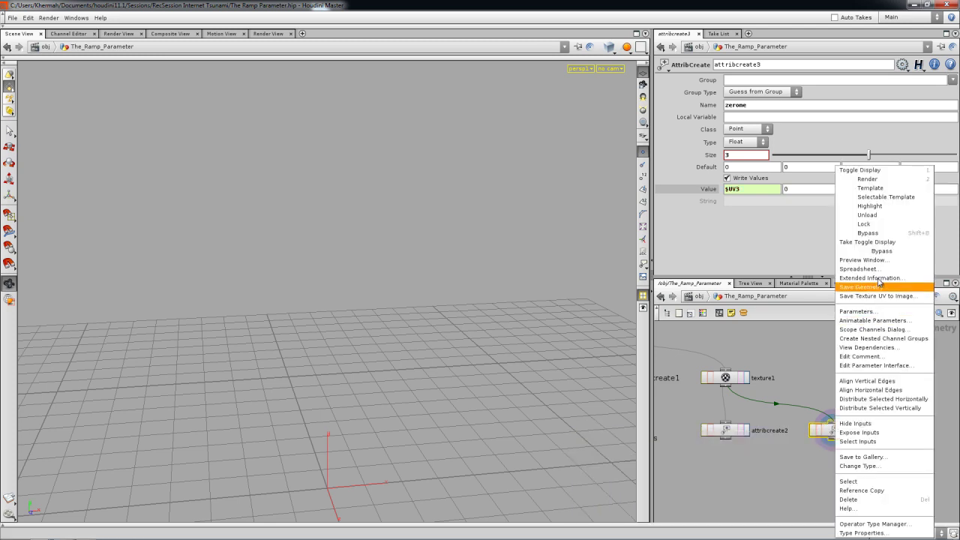
pyautogui.click(857, 269)
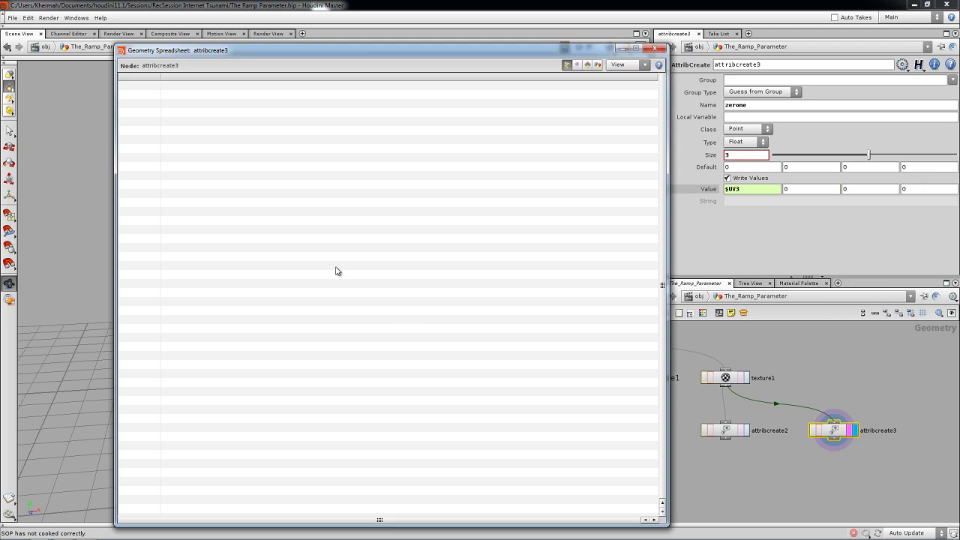
pyautogui.click(656, 48)
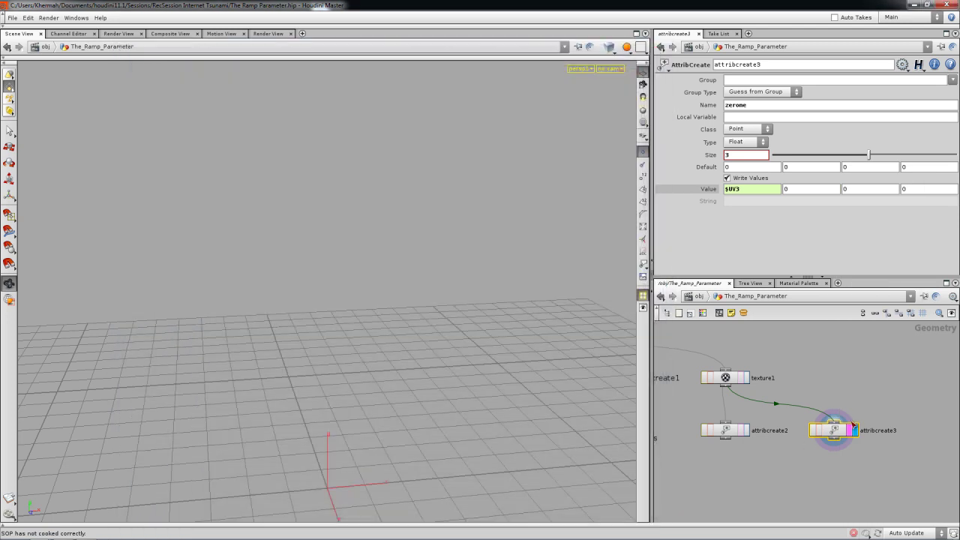
pyautogui.middleClick(834, 433)
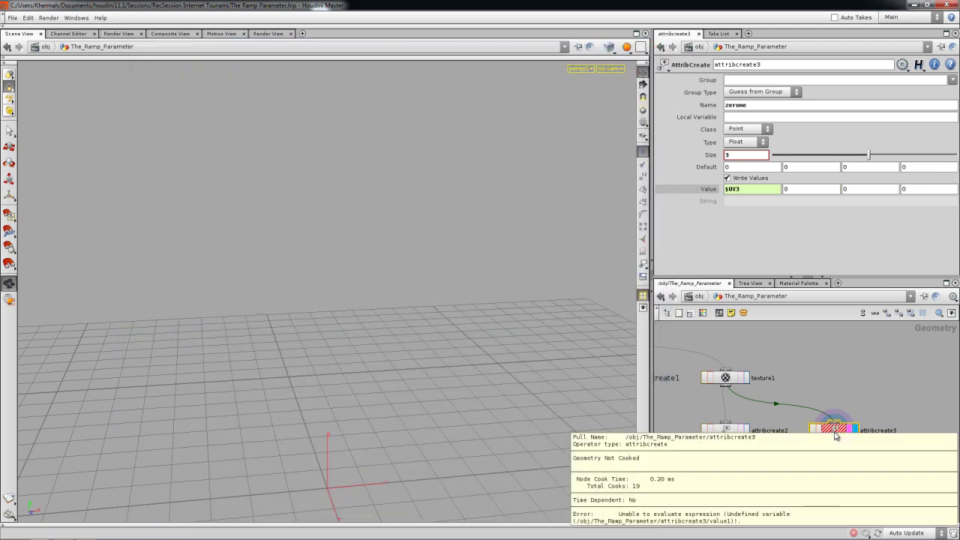
# Step: Insert a new AttribCreate node into the connection between line1 and texture1, placed directly above texture1
pyautogui.moveTo(796, 378); pyautogui.dragTo(798, 415, button='middle')
pyautogui.moveTo(733, 367); pyautogui.dragTo(768, 376, button='middle')
pyautogui.press('Tab')
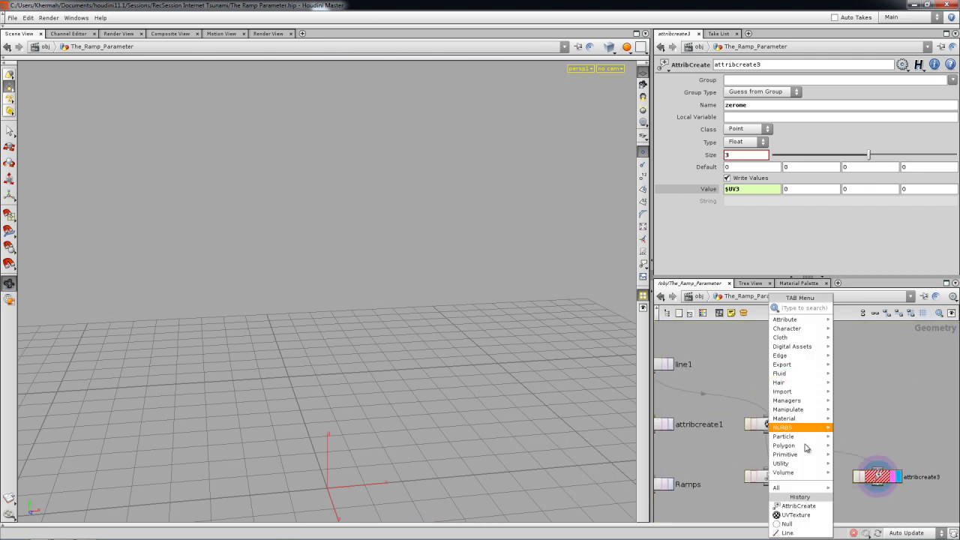
pyautogui.click(796, 514)
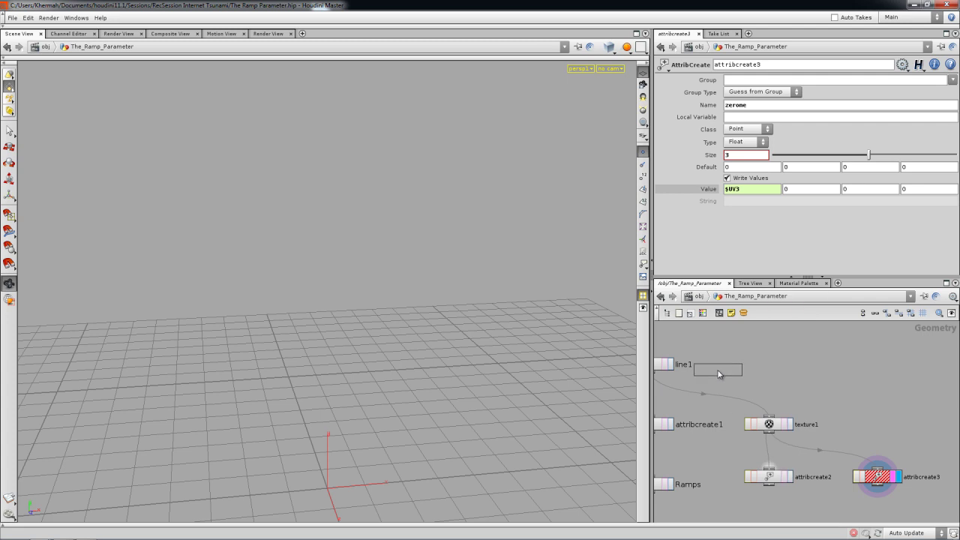
pyautogui.click(775, 425)
pyautogui.click(725, 403)
pyautogui.moveTo(724, 402); pyautogui.dragTo(768, 390)
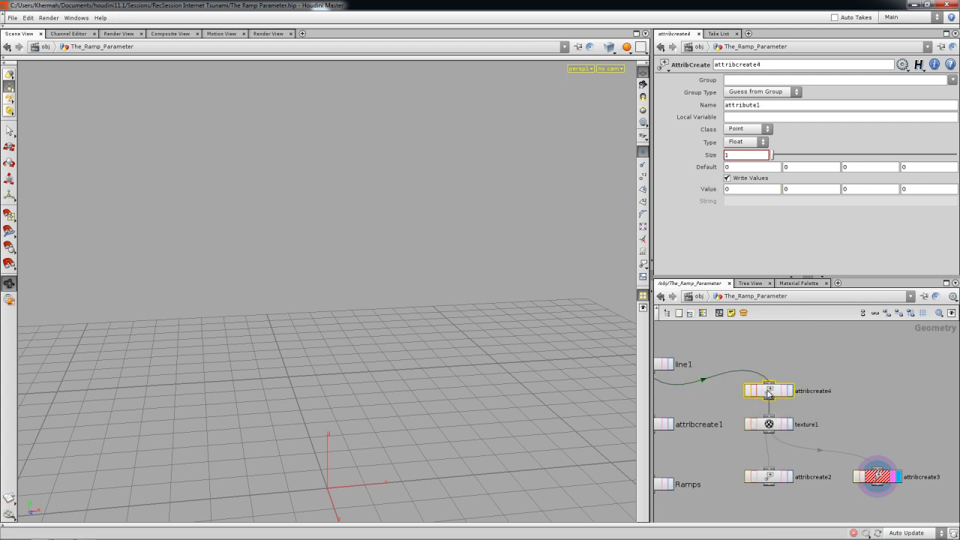
# Step: Name the attribute on attribcreate4 uv and set its size to 3
pyautogui.moveTo(764, 108); pyautogui.dragTo(725, 107)
pyautogui.write('uv')
pyautogui.moveTo(787, 157); pyautogui.dragTo(883, 156)
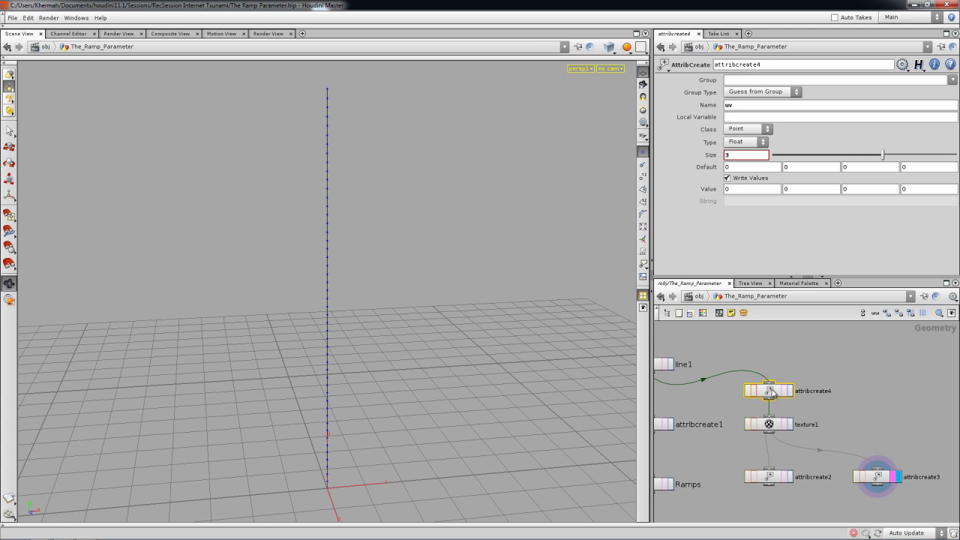
# Step: Check the uv columns in the geometry spreadsheet of attribcreate4 and close it
pyautogui.rightClick(771, 393)
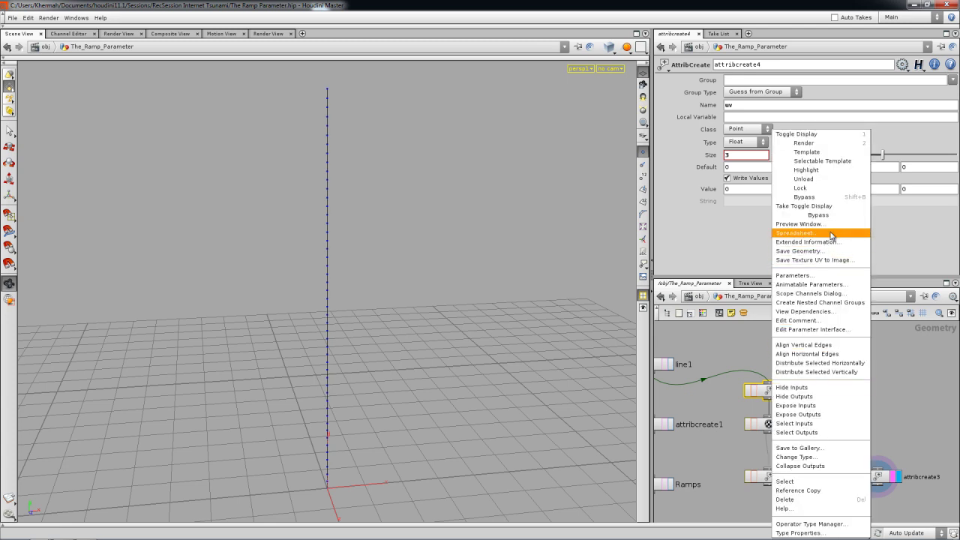
pyautogui.click(797, 238)
pyautogui.click(744, 201)
pyautogui.moveTo(758, 190); pyautogui.dragTo(706, 191)
pyautogui.press('Tab')
pyautogui.press('Tab')
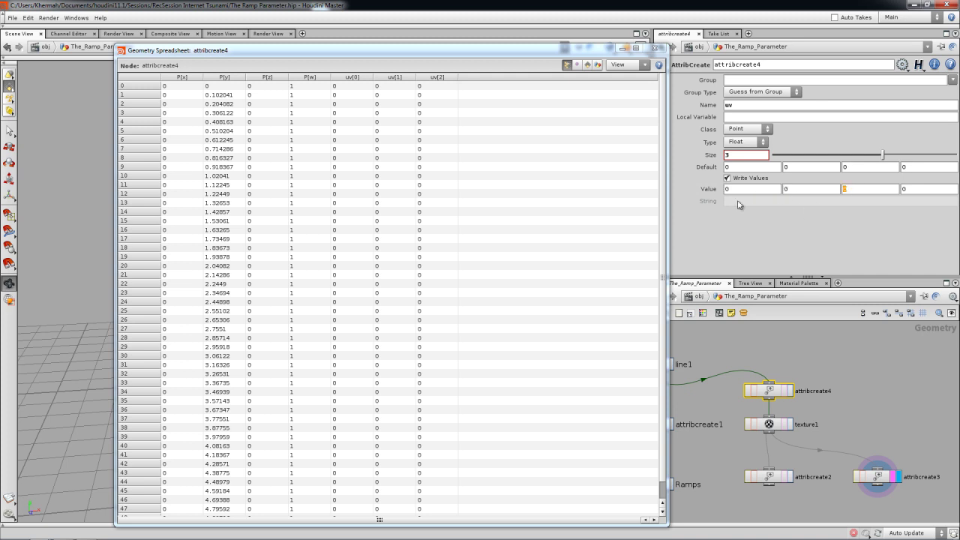
pyautogui.click(654, 48)
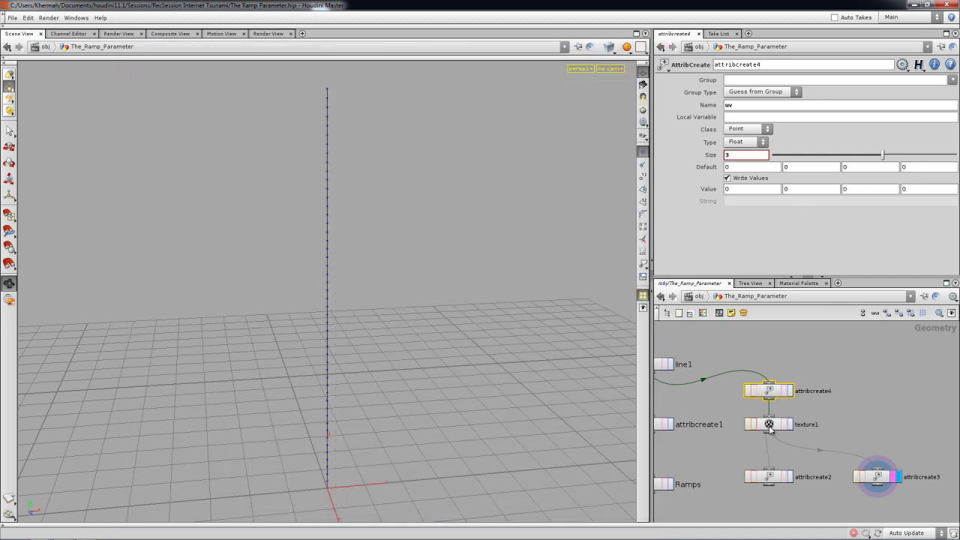
# Step: Select texture1 and read its node information for the point attributes and variable mappings
pyautogui.click(768, 426)
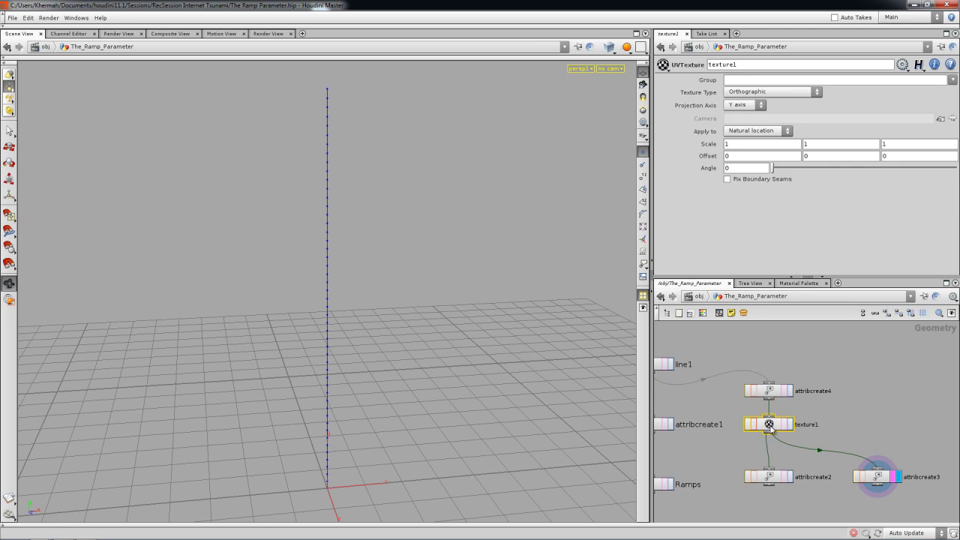
pyautogui.middleClick(770, 427)
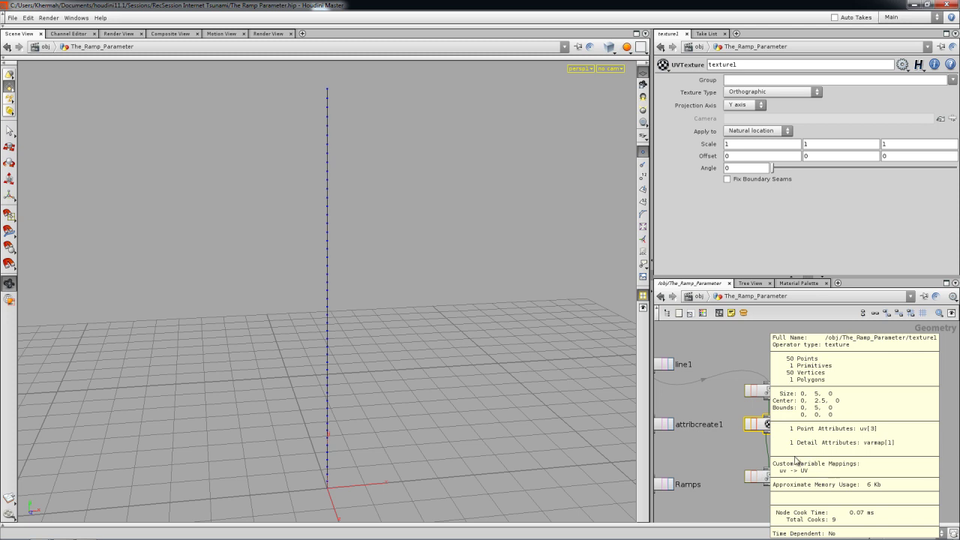
pyautogui.moveTo(770, 500); pyautogui.dragTo(831, 468, button='middle')
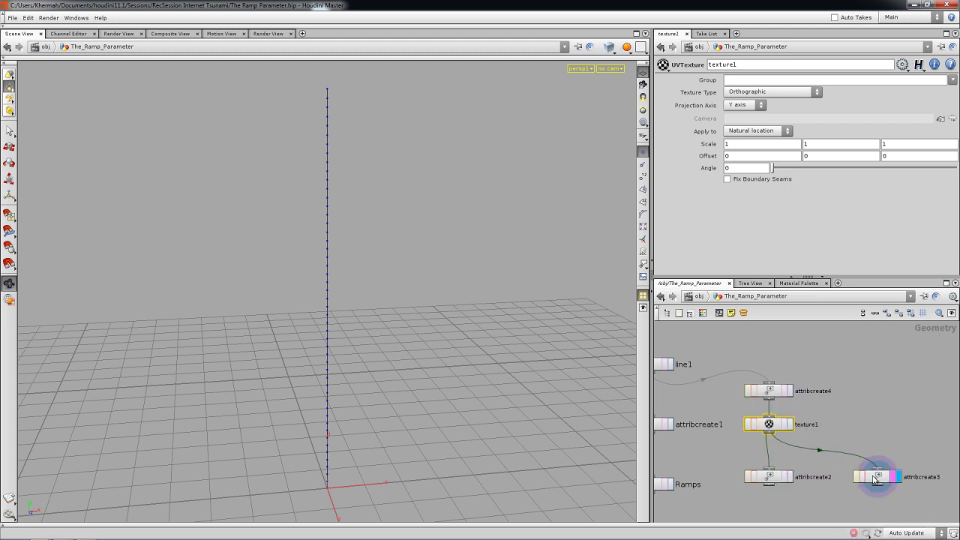
# Step: Set the first value of attribcreate3 to $UV2
pyautogui.click(875, 477)
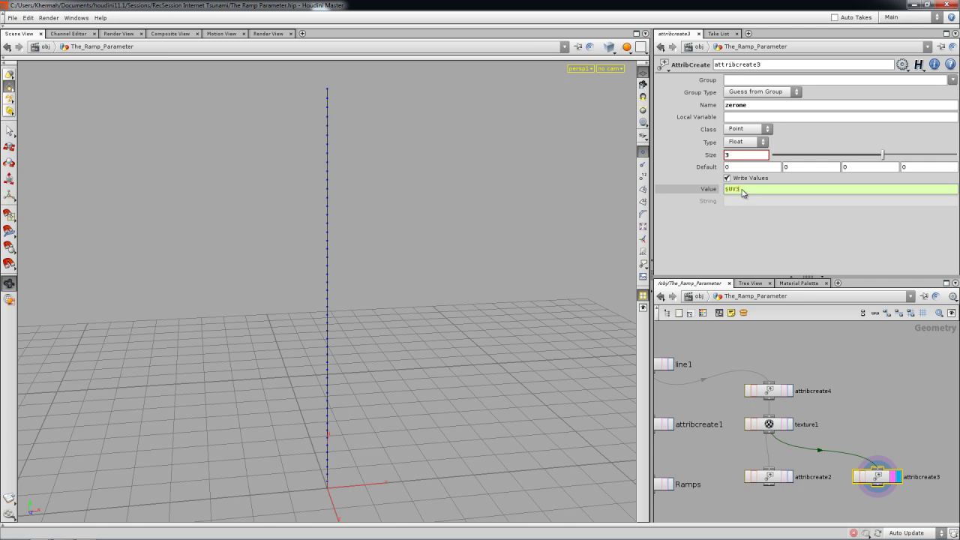
pyautogui.write('2')
pyautogui.press('Return')
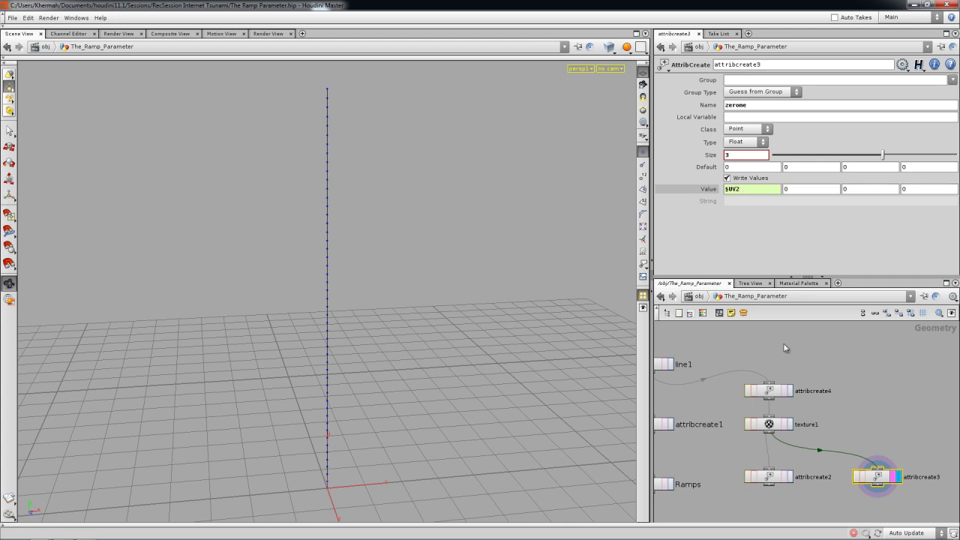
# Step: Open the geometry spreadsheet of attribcreate3 and compare the zerone[0] column with the uv[1] and uv[2] columns
pyautogui.rightClick(878, 481)
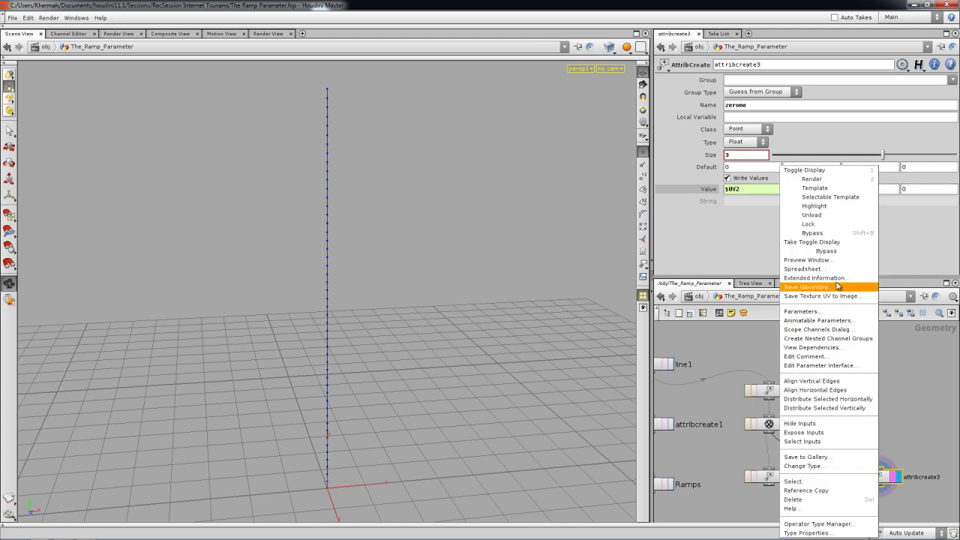
pyautogui.click(828, 276)
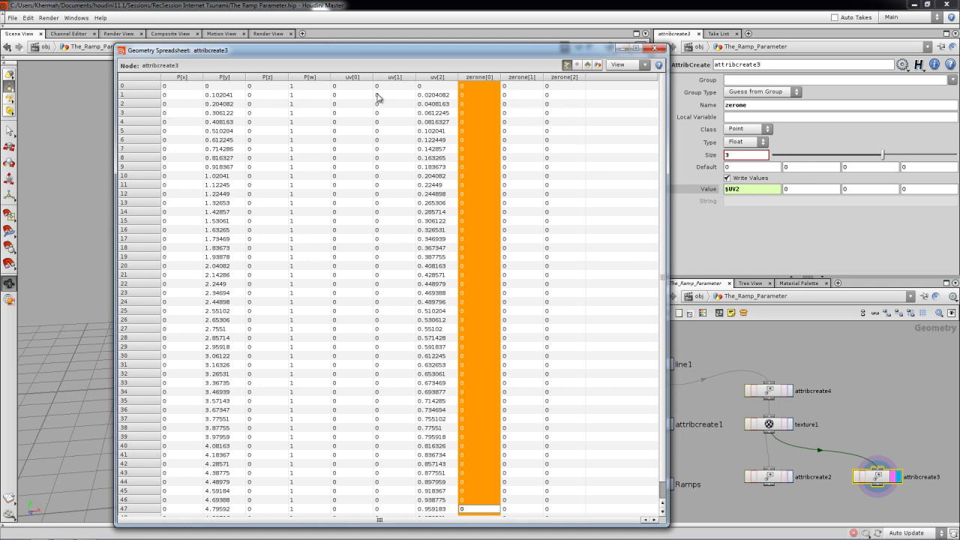
pyautogui.moveTo(389, 96); pyautogui.dragTo(402, 147)
pyautogui.moveTo(432, 96); pyautogui.dragTo(448, 474)
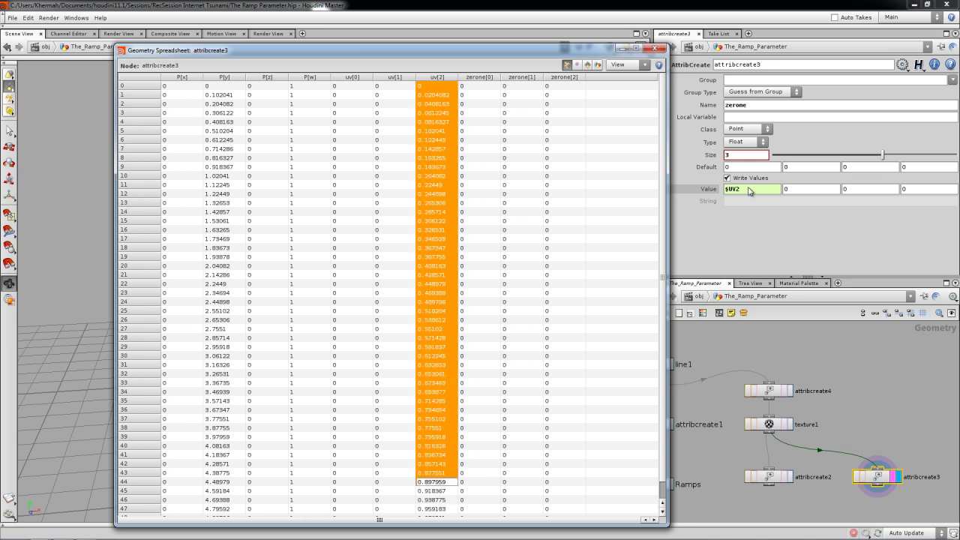
# Step: Set the first value of attribcreate3 to $UV3 and check the zerone[0] column in the spreadsheet
pyautogui.click(749, 190)
pyautogui.press('Return')
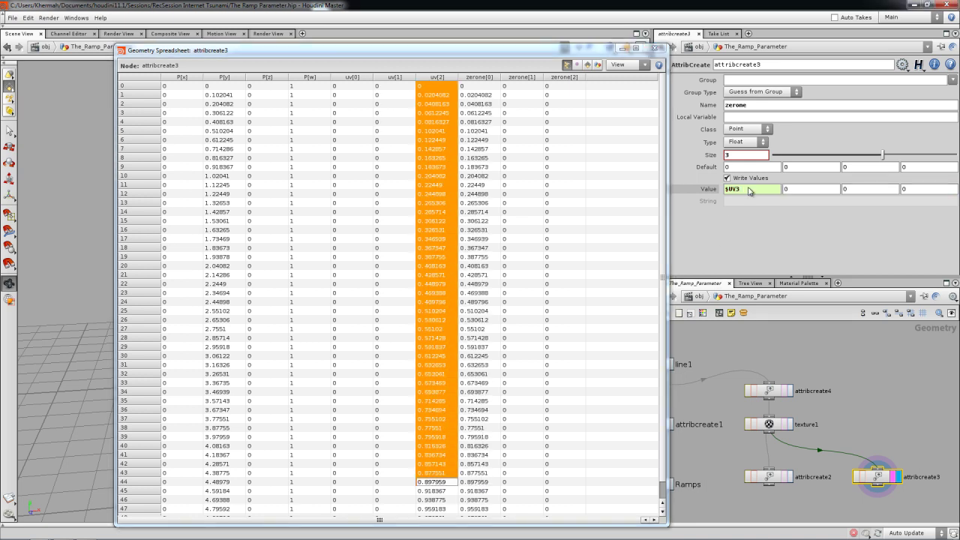
pyautogui.moveTo(473, 85); pyautogui.dragTo(480, 266)
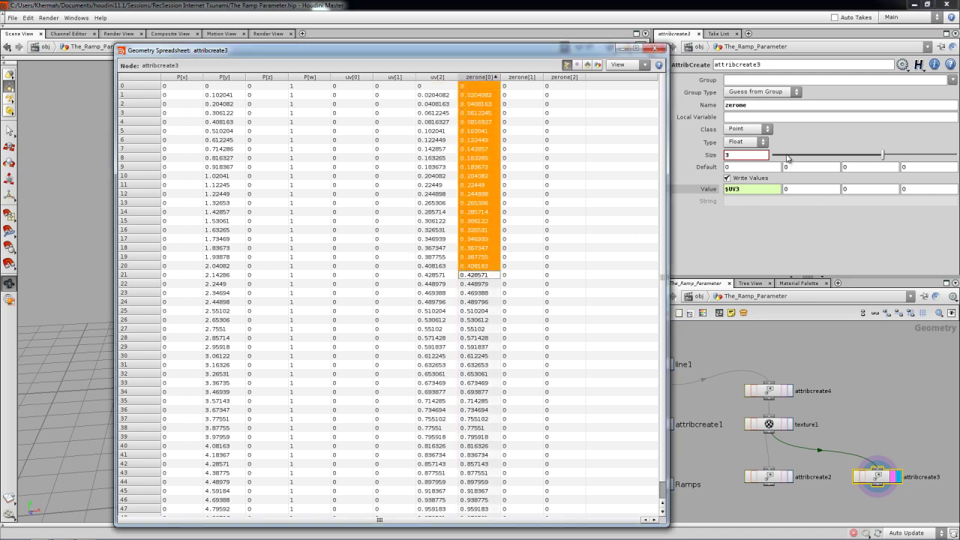
# Step: Set the size of attribcreate3's attribute to 1 and check the whole zerone column before closing the spreadsheet
pyautogui.moveTo(791, 157); pyautogui.dragTo(750, 171)
pyautogui.moveTo(489, 88); pyautogui.dragTo(508, 490)
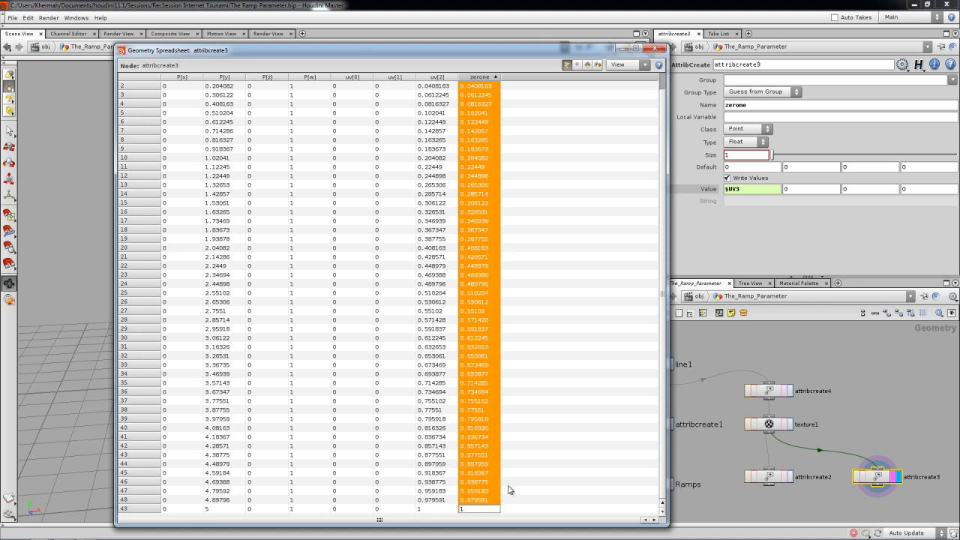
pyautogui.click(656, 48)
# Step: Tidy the network by aligning attribcreate3 with attribcreate2 and moving attribcreate4 and texture1 closer together
pyautogui.click(735, 386)
pyautogui.scroll(-3, 723, 401)
pyautogui.moveTo(723, 403); pyautogui.dragTo(756, 390, button='middle')
pyautogui.moveTo(780, 445); pyautogui.dragTo(780, 451)
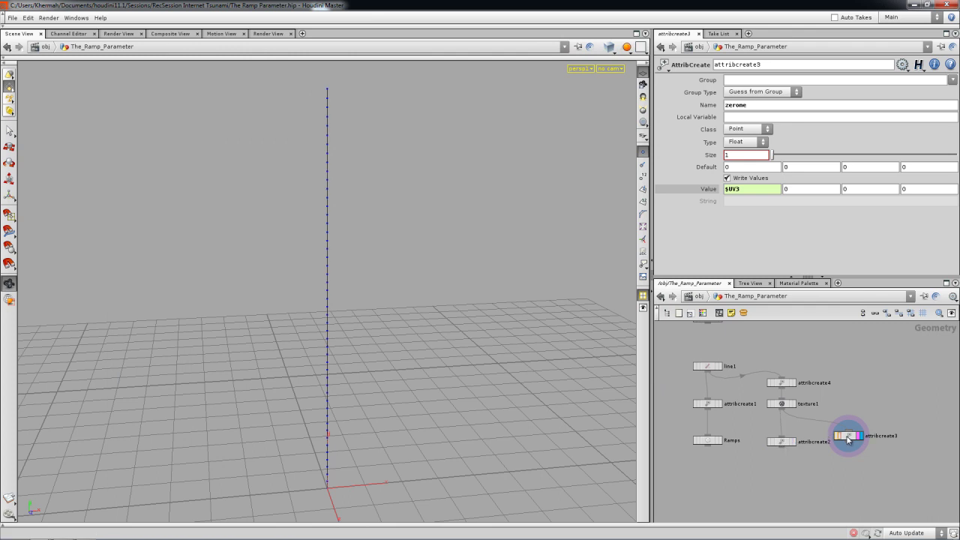
pyautogui.moveTo(847, 439); pyautogui.dragTo(855, 444)
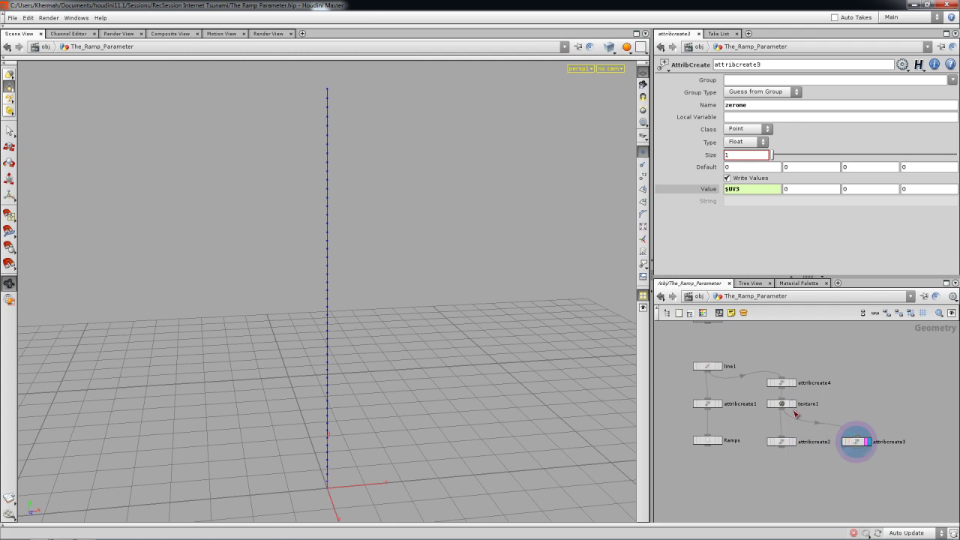
pyautogui.moveTo(781, 404); pyautogui.dragTo(780, 407)
pyautogui.moveTo(750, 419)
pyautogui.mouseDown(button='middle')
pyautogui.moveTo(856, 418)
pyautogui.moveTo(739, 418)
pyautogui.mouseUp(button='middle')
pyautogui.moveTo(766, 383); pyautogui.dragTo(767, 391)
pyautogui.moveTo(840, 408); pyautogui.dragTo(809, 415, button='middle')
# Step: Add a VOP SOP node in the free space beside texture1, look inside it and return to the parent network
pyautogui.press('Tab')
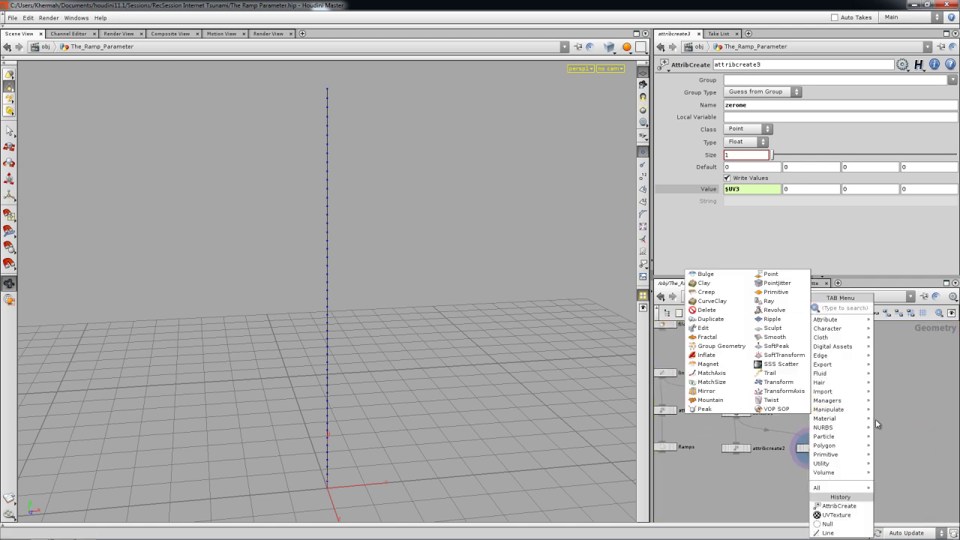
pyautogui.moveTo(830, 423)
pyautogui.click(783, 410)
pyautogui.click(829, 408)
pyautogui.doubleClick(830, 409)
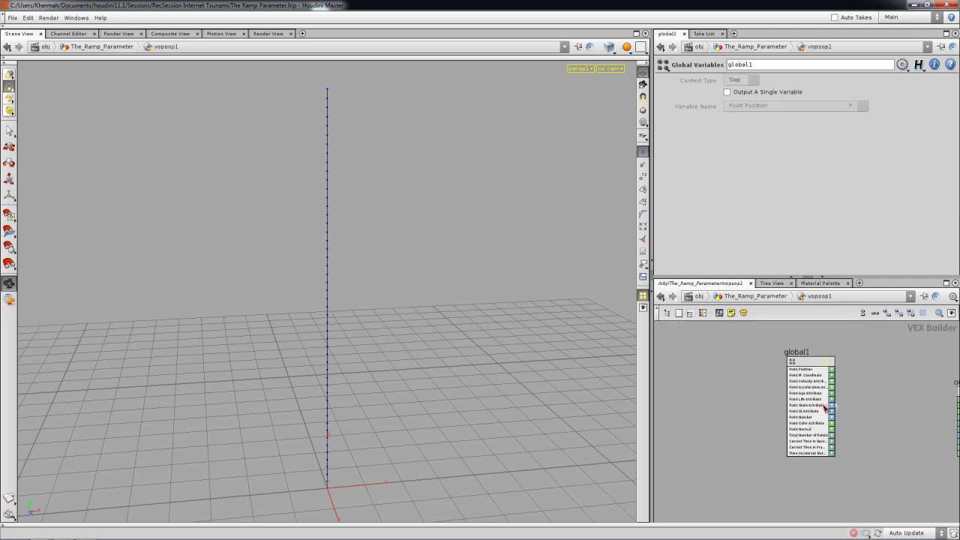
pyautogui.click(767, 299)
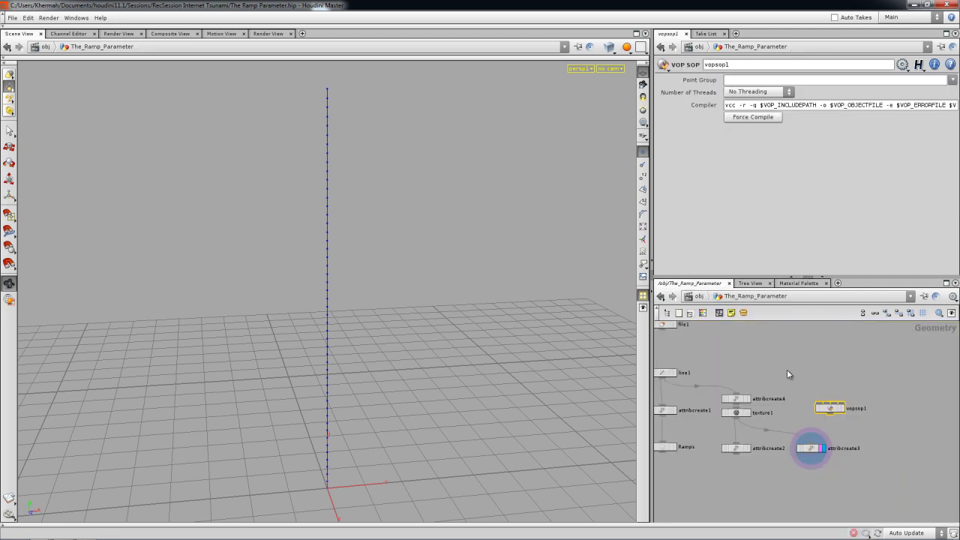
# Step: Connect line1 to vopsop1 and open vopsop1's geometry spreadsheet in a narrower window
pyautogui.moveTo(741, 397); pyautogui.dragTo(742, 405)
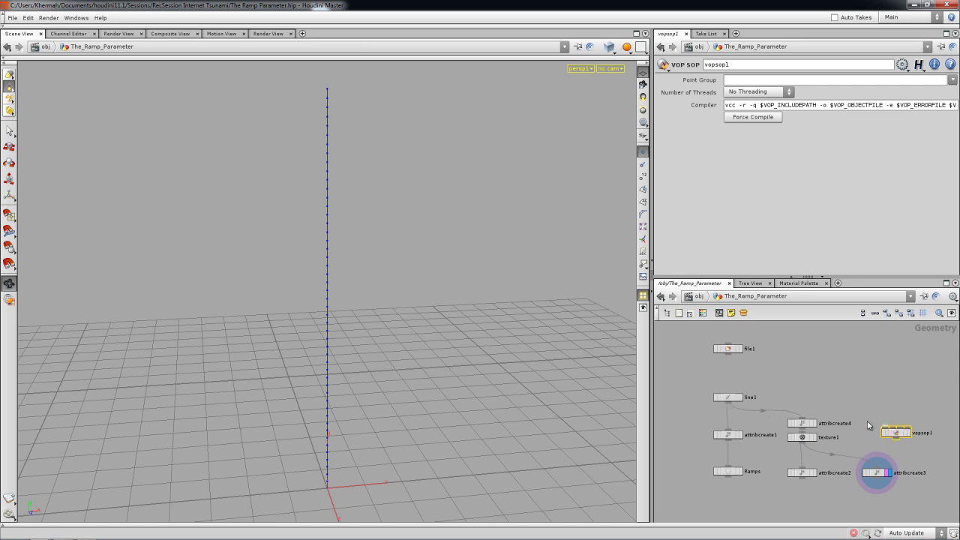
pyautogui.click(735, 405)
pyautogui.rightClick(899, 435)
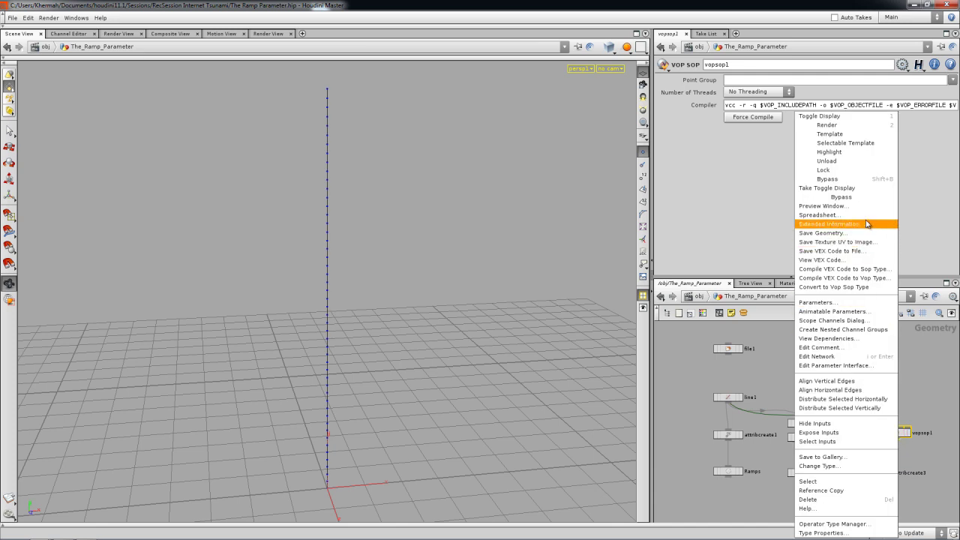
pyautogui.click(867, 215)
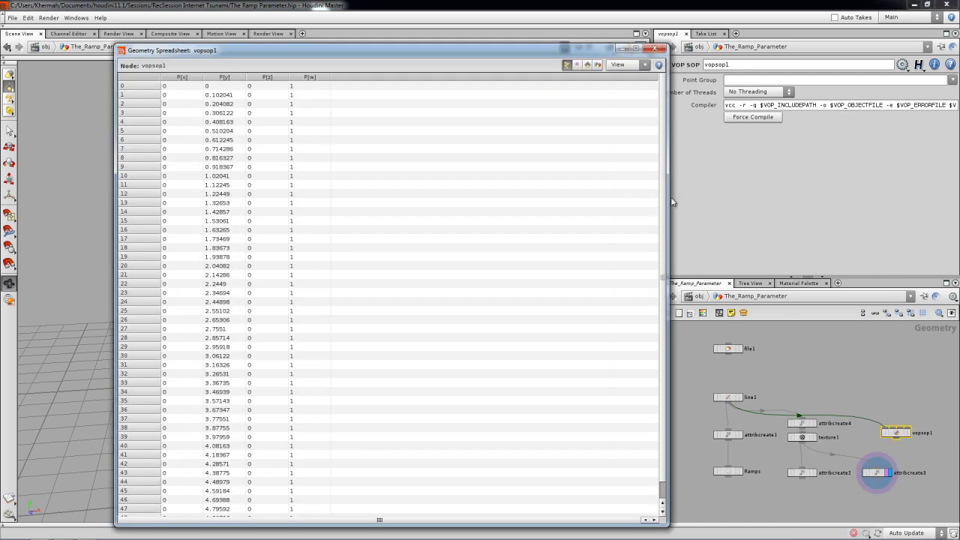
pyautogui.moveTo(666, 198); pyautogui.dragTo(632, 198)
# Step: Enter vopsop1's network and add an Integer To Float node beside global1
pyautogui.moveTo(874, 442); pyautogui.dragTo(746, 417, button='middle')
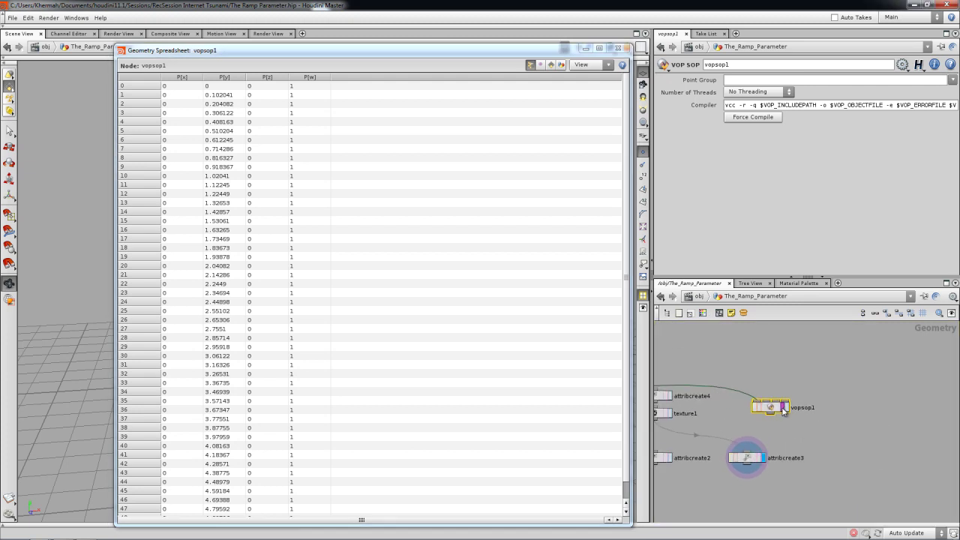
pyautogui.doubleClick(772, 409)
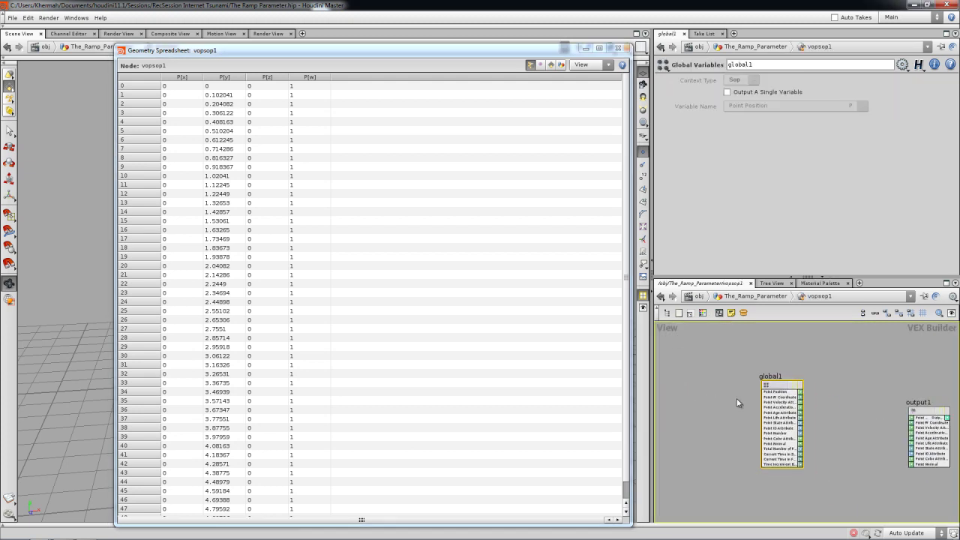
pyautogui.scroll(3, 757, 395)
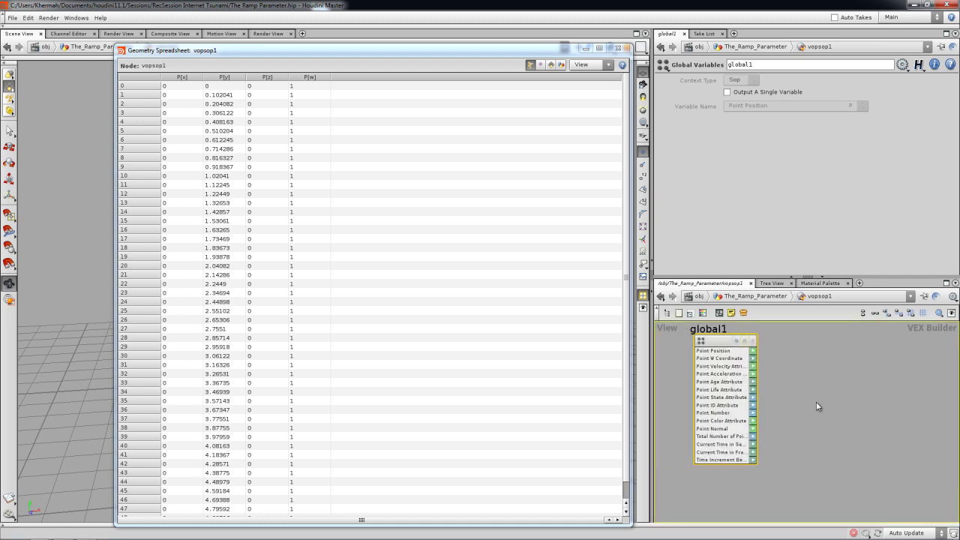
pyautogui.press('Tab')
pyautogui.moveTo(824, 366)
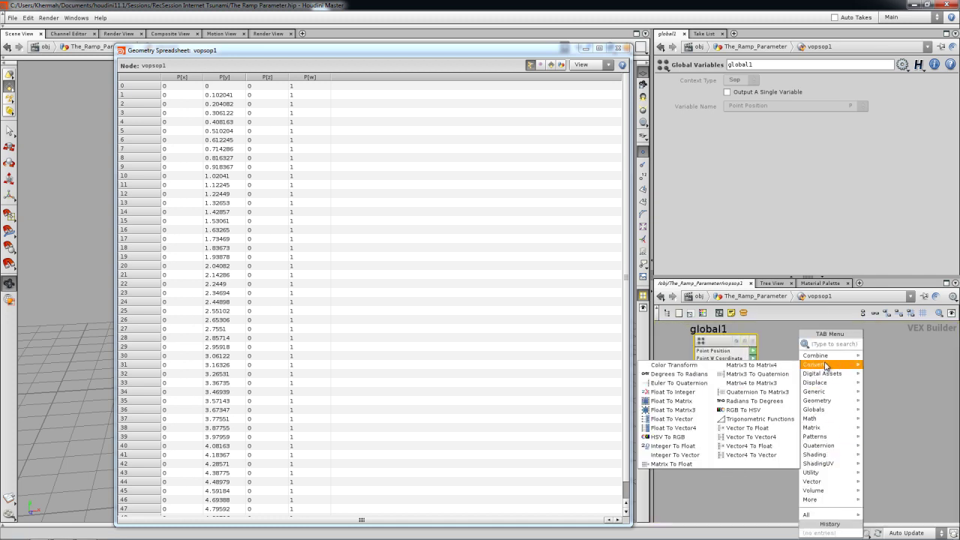
pyautogui.click(667, 447)
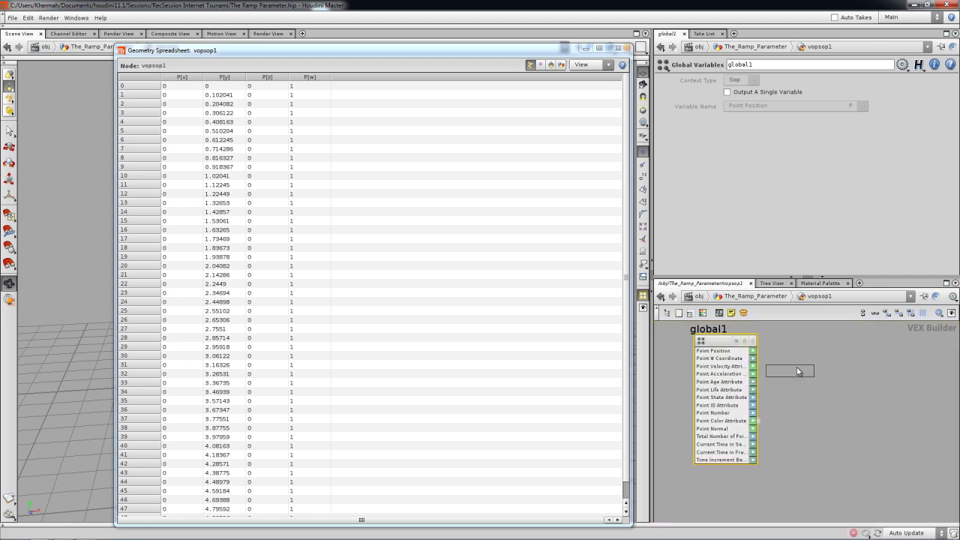
pyautogui.click(795, 367)
pyautogui.moveTo(803, 360); pyautogui.dragTo(805, 369)
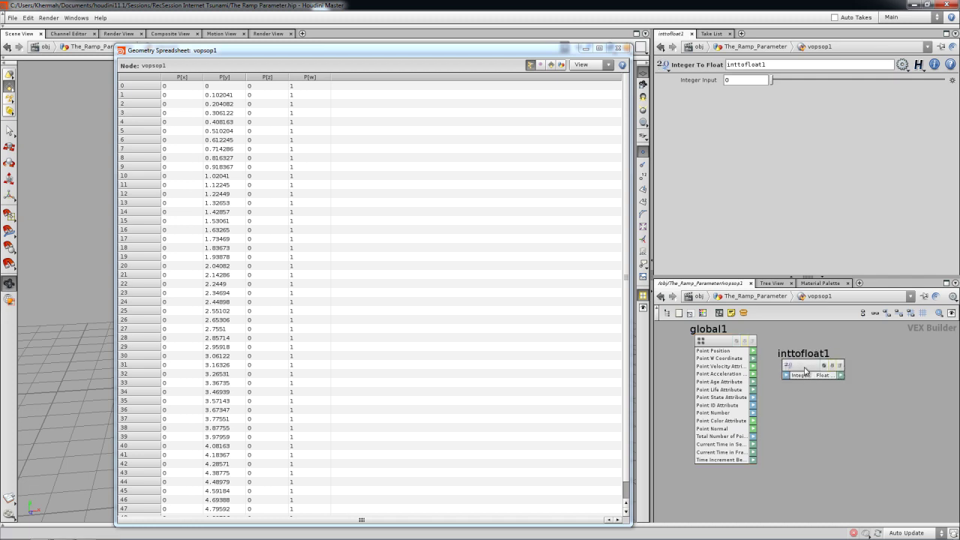
# Step: Duplicate inttofloat1 below itself and wire global1's Point Number to the first copy and Total Number of Points to the second
pyautogui.hotkey('ctrl', 'c')
pyautogui.hotkey('ctrl', 'v')
pyautogui.moveTo(857, 391); pyautogui.dragTo(806, 438)
pyautogui.scroll(2, 773, 412)
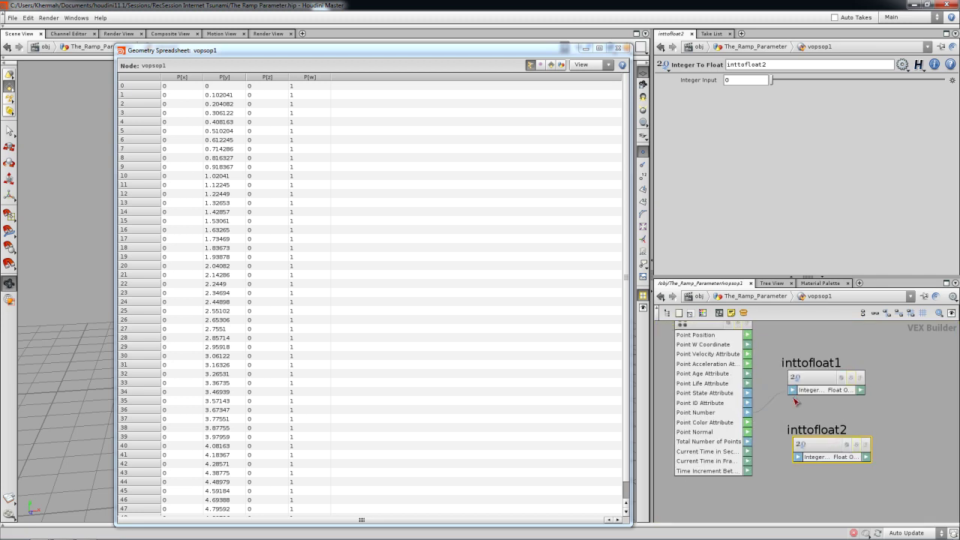
pyautogui.moveTo(799, 459); pyautogui.dragTo(799, 459)
pyautogui.moveTo(931, 409); pyautogui.dragTo(855, 417, button='middle')
# Step: Add a Divide node that divides the output of inttofloat1 by the output of inttofloat2
pyautogui.press('Tab')
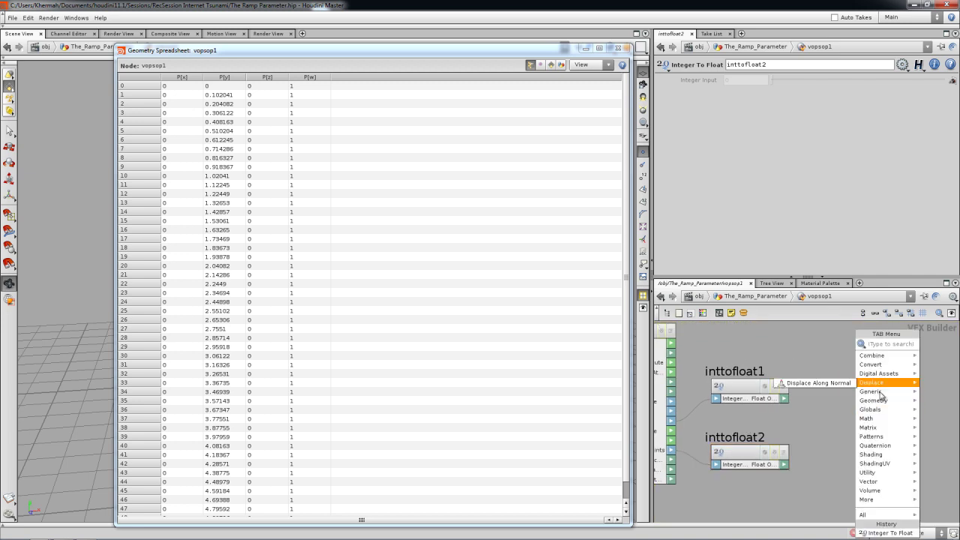
pyautogui.press('Escape')
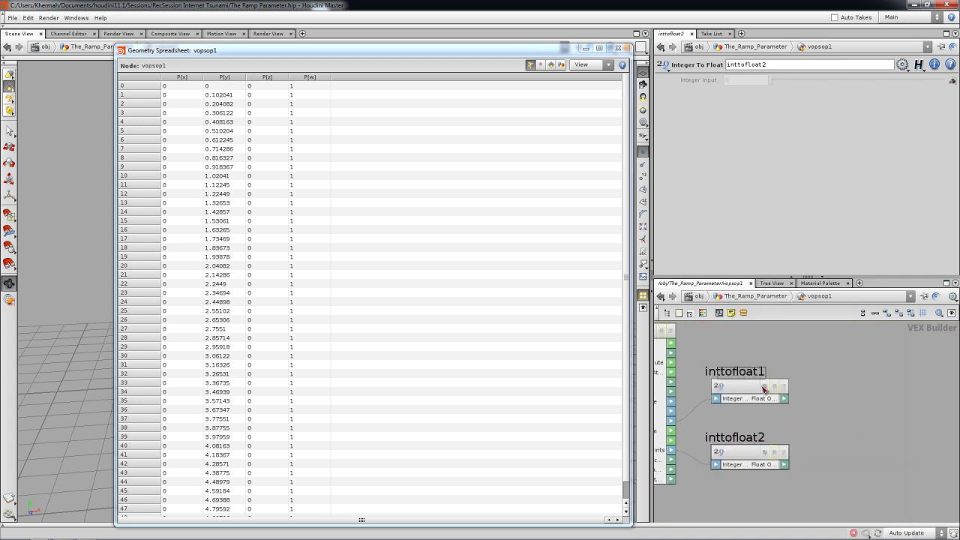
pyautogui.click(825, 415)
pyautogui.moveTo(828, 427); pyautogui.dragTo(830, 428)
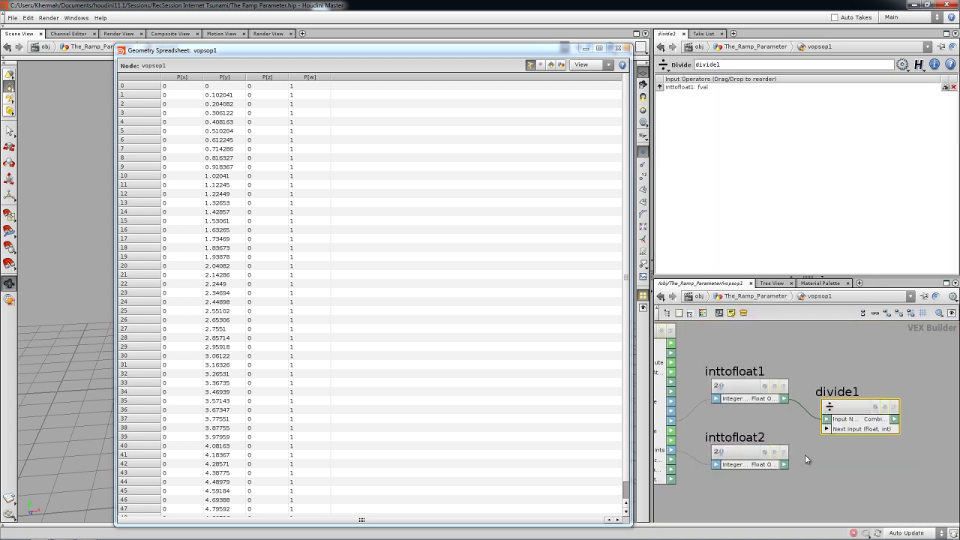
pyautogui.moveTo(784, 464); pyautogui.dragTo(827, 429)
# Step: Add an Add Attribute node that takes divide1's output as its Attribute Value and name the attribute zerone
pyautogui.moveTo(850, 449); pyautogui.dragTo(833, 450, button='right')
pyautogui.moveTo(833, 450); pyautogui.dragTo(715, 450, button='middle')
pyautogui.moveTo(824, 368); pyautogui.dragTo(808, 368, button='right')
pyautogui.press('Tab')
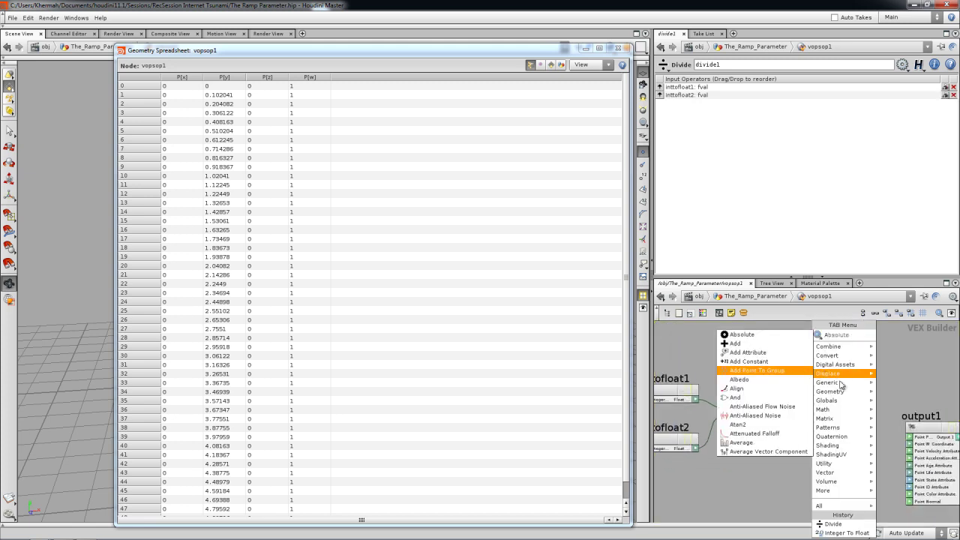
pyautogui.moveTo(832, 391)
pyautogui.click(690, 393)
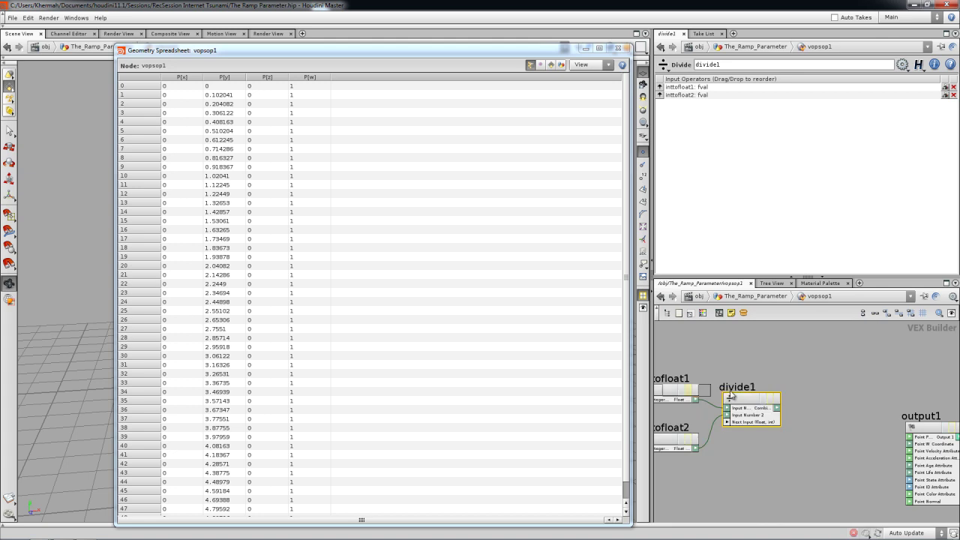
pyautogui.click(846, 368)
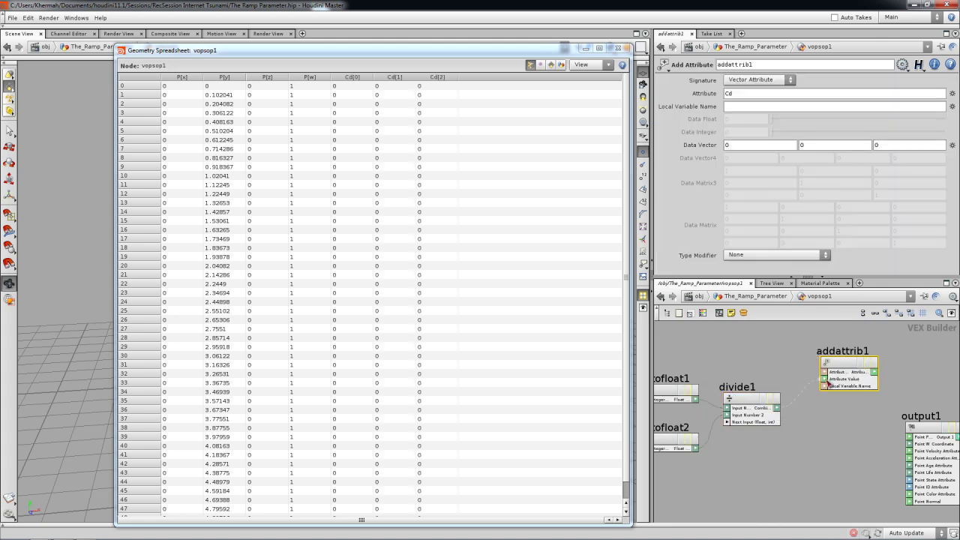
pyautogui.moveTo(828, 383); pyautogui.dragTo(826, 380)
pyautogui.write('zerone')
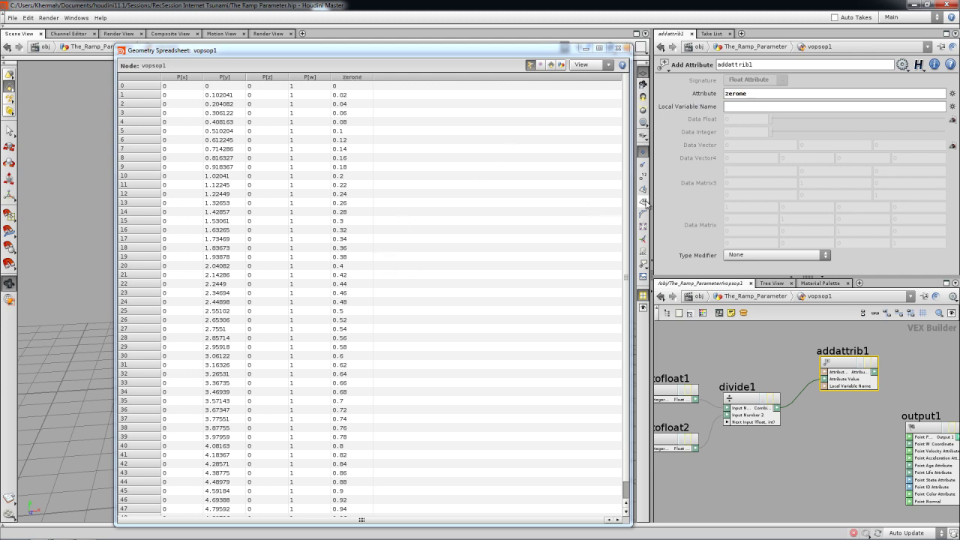
# Step: Inspect the zerone values down to the last point in the geometry spreadsheet and close it
pyautogui.scroll(-1, 423, 269)
pyautogui.moveTo(353, 106); pyautogui.dragTo(352, 509)
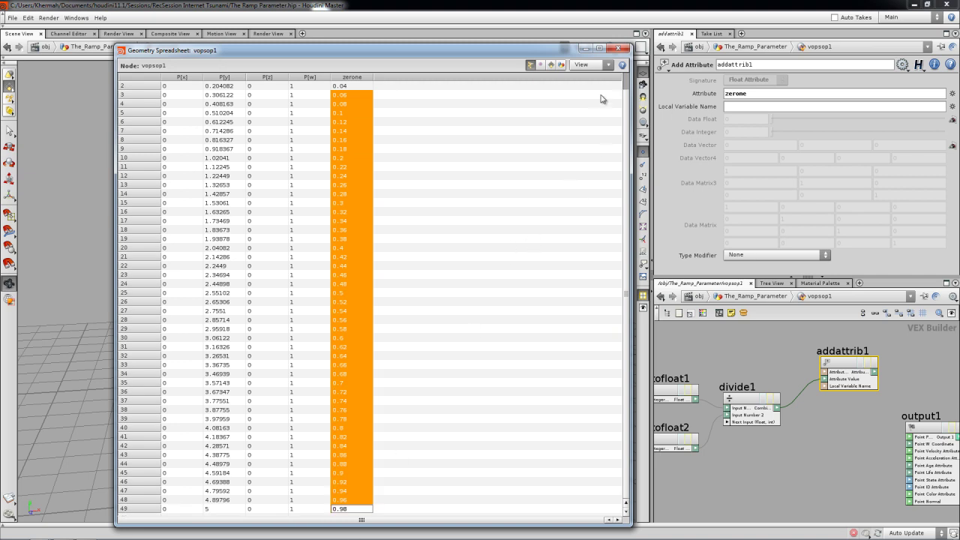
pyautogui.click(618, 49)
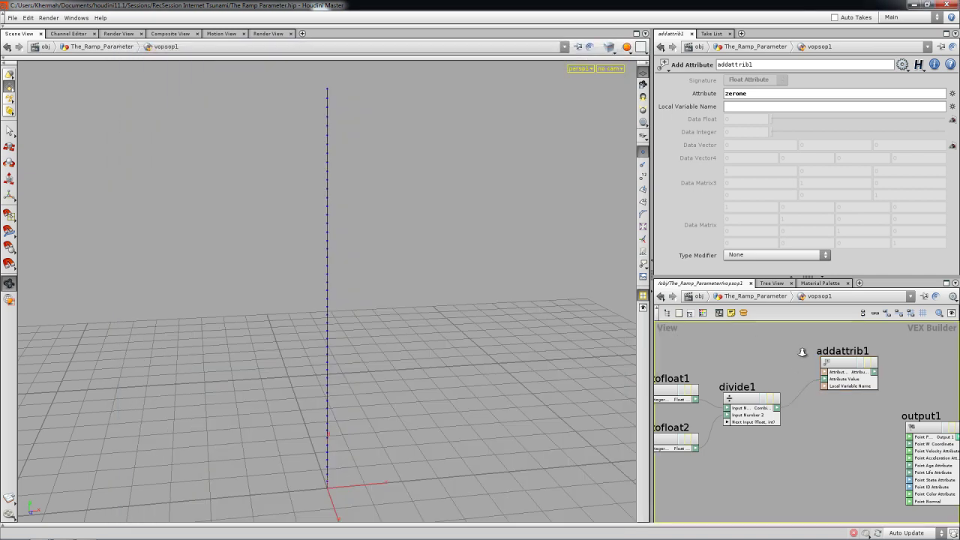
# Step: Move addattrib1 slightly lower and leave vopsop1's network for the The_Ramp_Parameter geometry network
pyautogui.scroll(-1, 832, 360)
pyautogui.moveTo(845, 364); pyautogui.dragTo(829, 396)
pyautogui.scroll(-2, 816, 368)
pyautogui.moveTo(769, 368); pyautogui.dragTo(829, 368, button='middle')
pyautogui.click(772, 298)
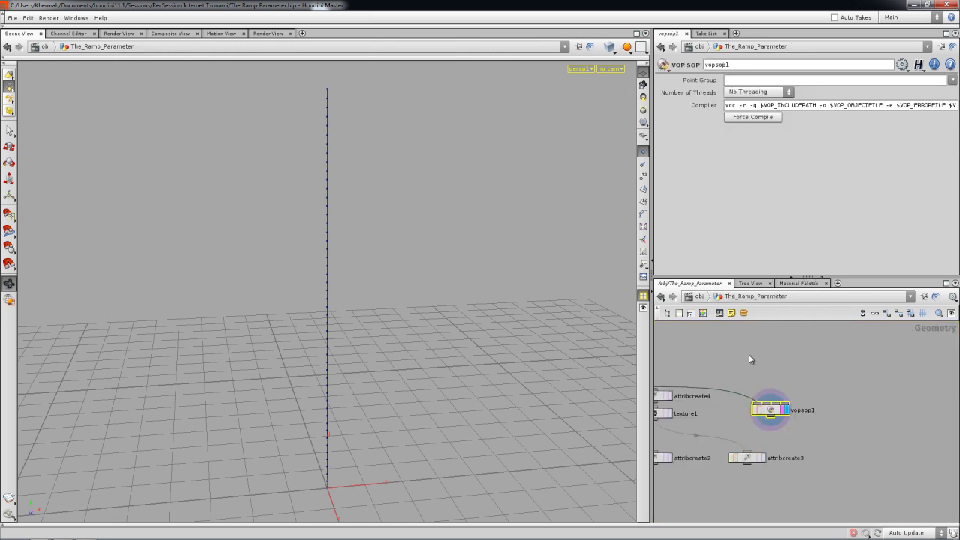
pyautogui.moveTo(738, 361); pyautogui.dragTo(853, 370, button='middle')
pyautogui.scroll(-2, 837, 369)
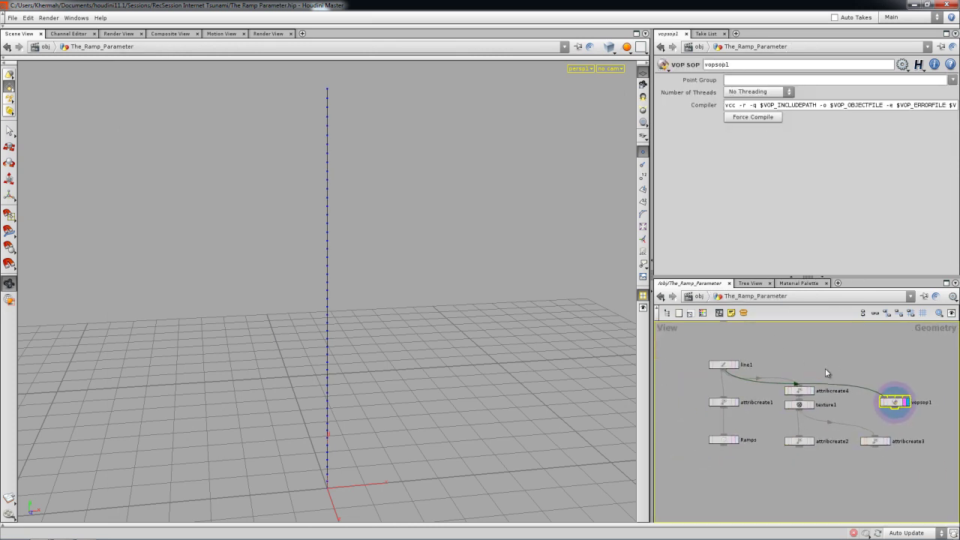
pyautogui.scroll(2, 847, 378)
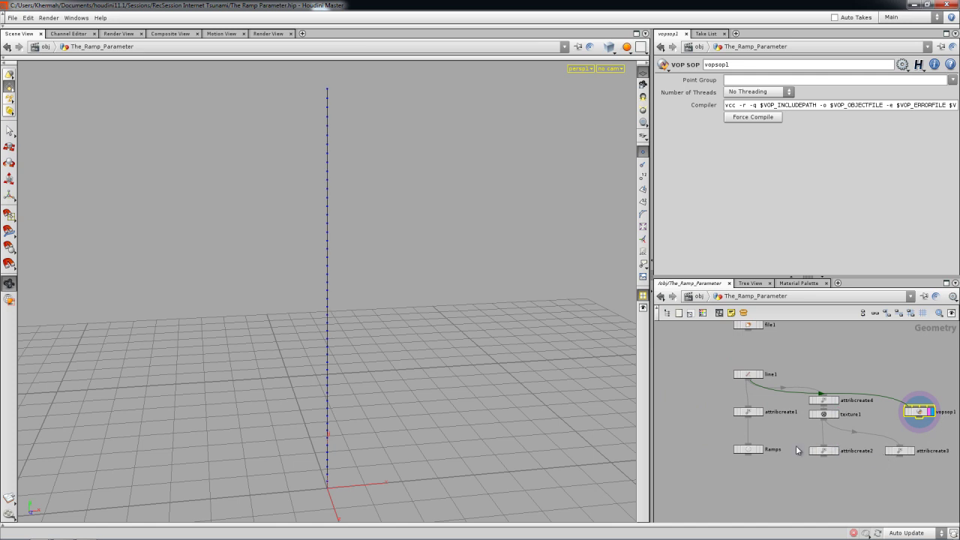
pyautogui.scroll(1, 813, 435)
pyautogui.moveTo(813, 435); pyautogui.dragTo(778, 438, button='middle')
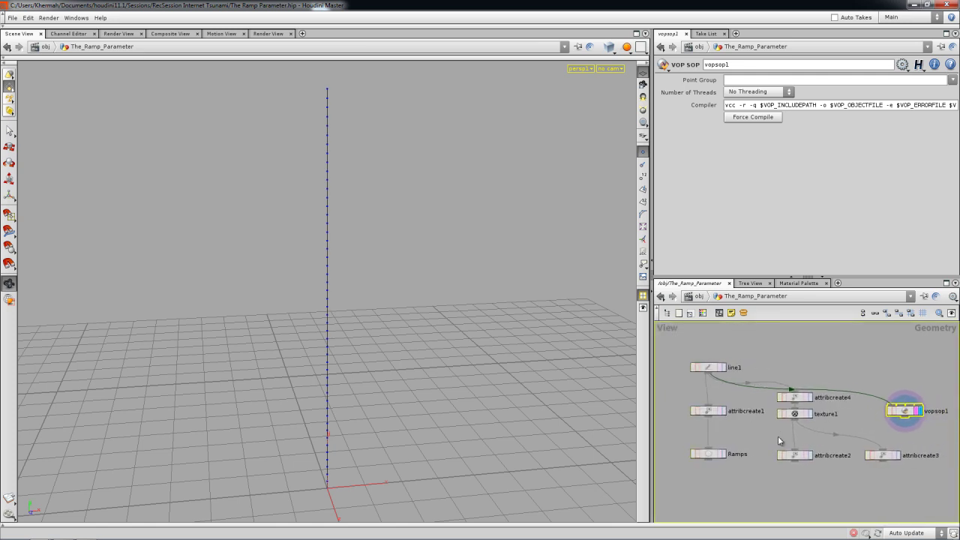
pyautogui.moveTo(409, 401); pyautogui.dragTo(504, 405)
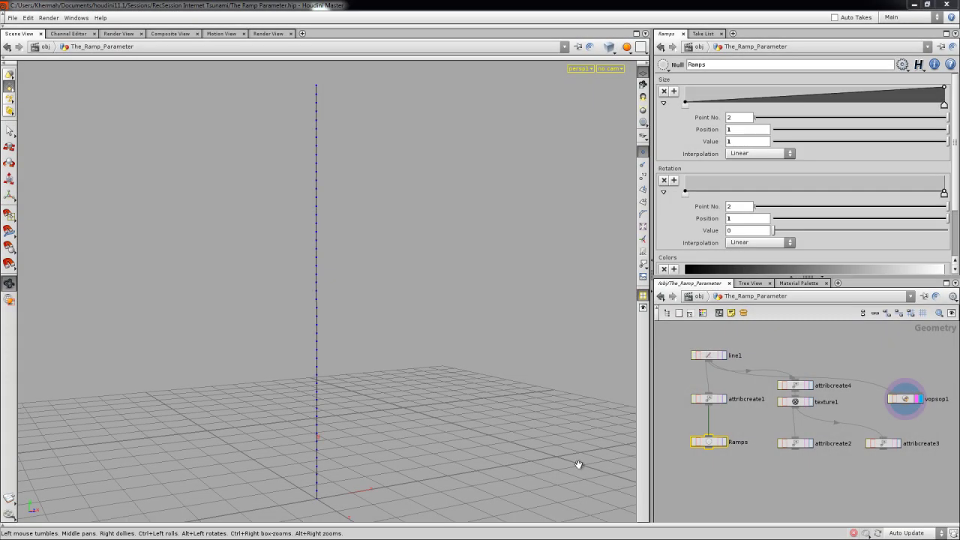
pyautogui.moveTo(373, 360); pyautogui.dragTo(497, 356)
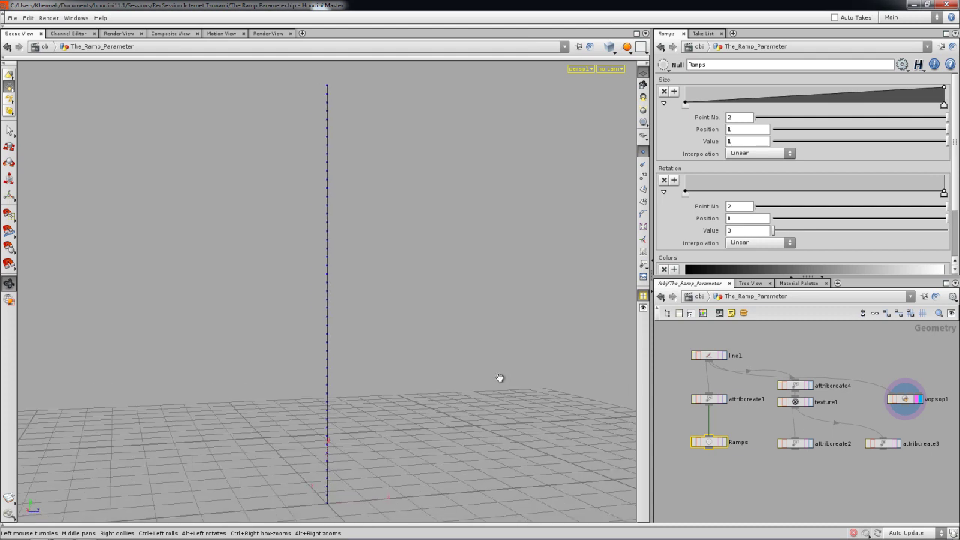
# Step: Enclose attribcreate4, texture1, attribcreate2, attribcreate3 and vopsop1 in a network box titled Experimental and collapse it
pyautogui.scroll(-2, 745, 482)
pyautogui.moveTo(852, 474); pyautogui.dragTo(845, 382)
pyautogui.click(719, 313)
pyautogui.doubleClick(827, 377)
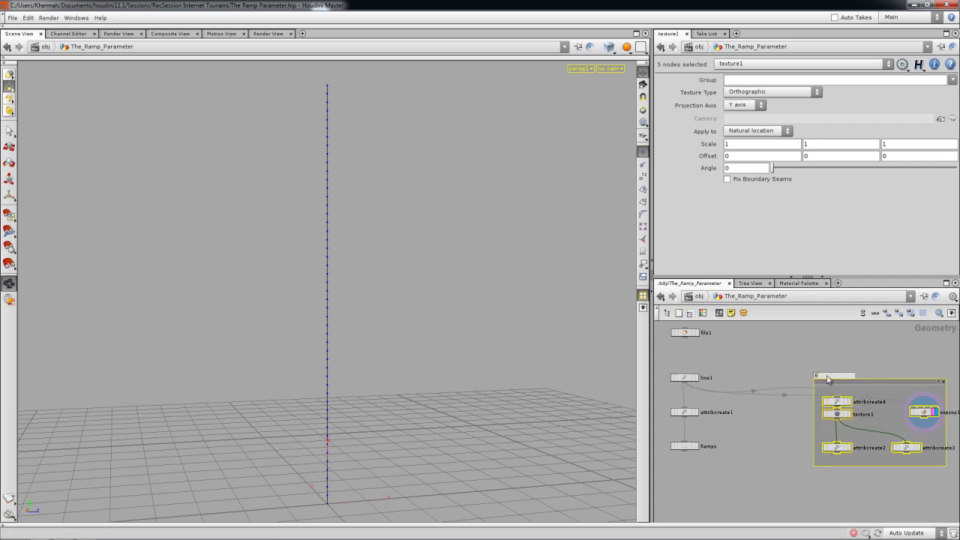
pyautogui.write('Experimental')
pyautogui.press('Return')
pyautogui.click(795, 433)
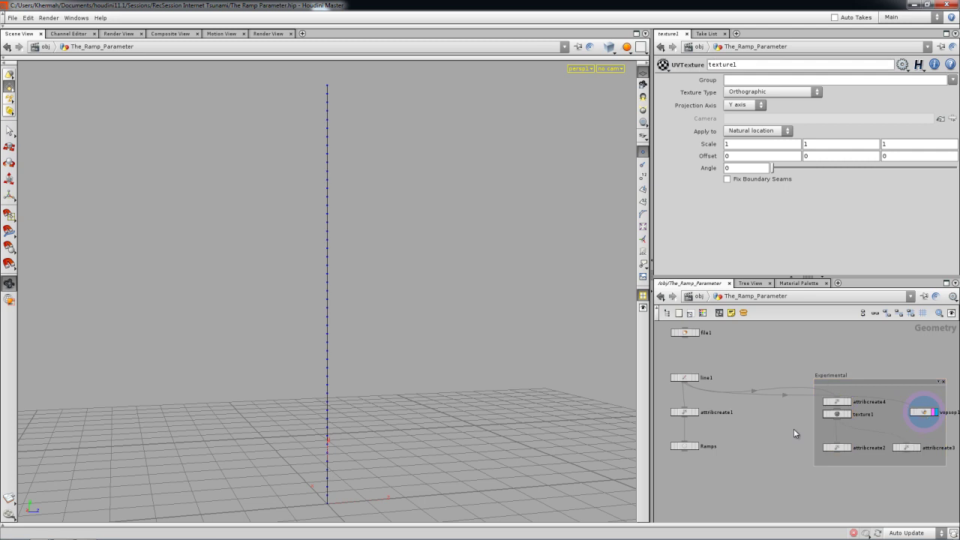
pyautogui.click(940, 384)
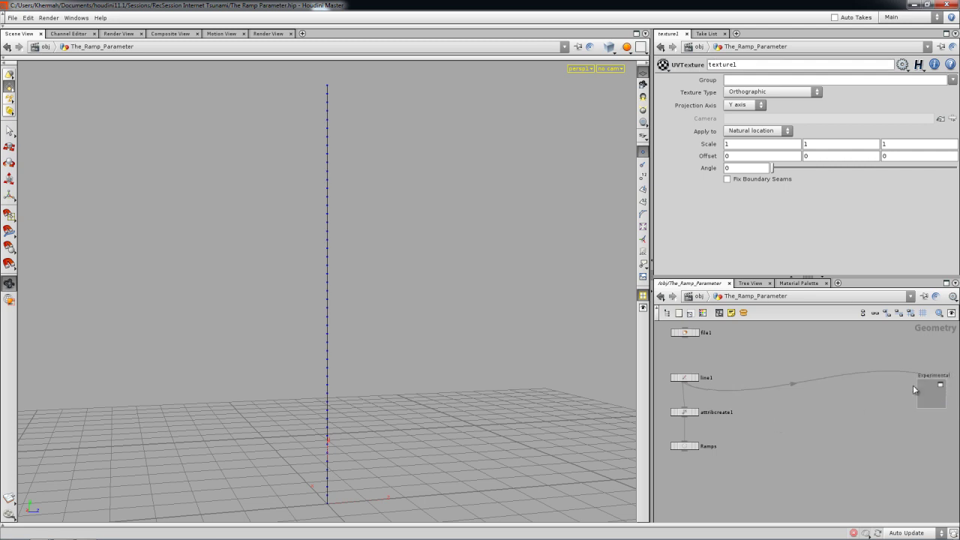
# Step: Move the Ramps node up closer beneath attribcreate1
pyautogui.moveTo(829, 437); pyautogui.dragTo(912, 414, button='middle')
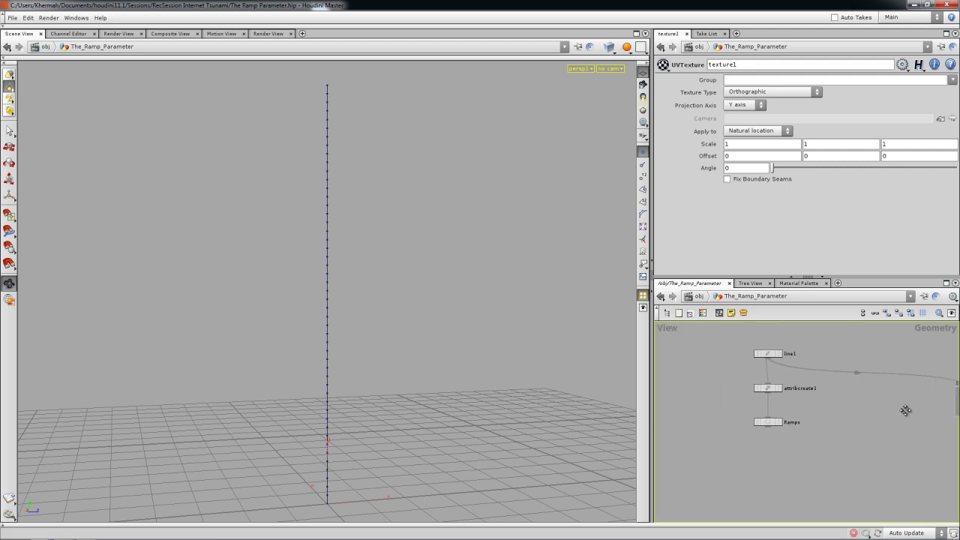
pyautogui.click(768, 422)
pyautogui.moveTo(768, 422); pyautogui.dragTo(768, 415)
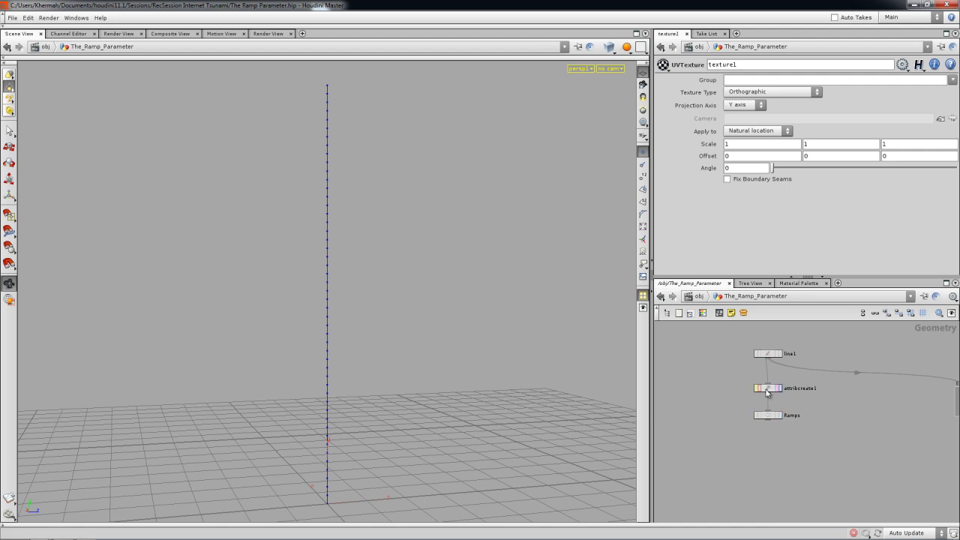
pyautogui.press('h')
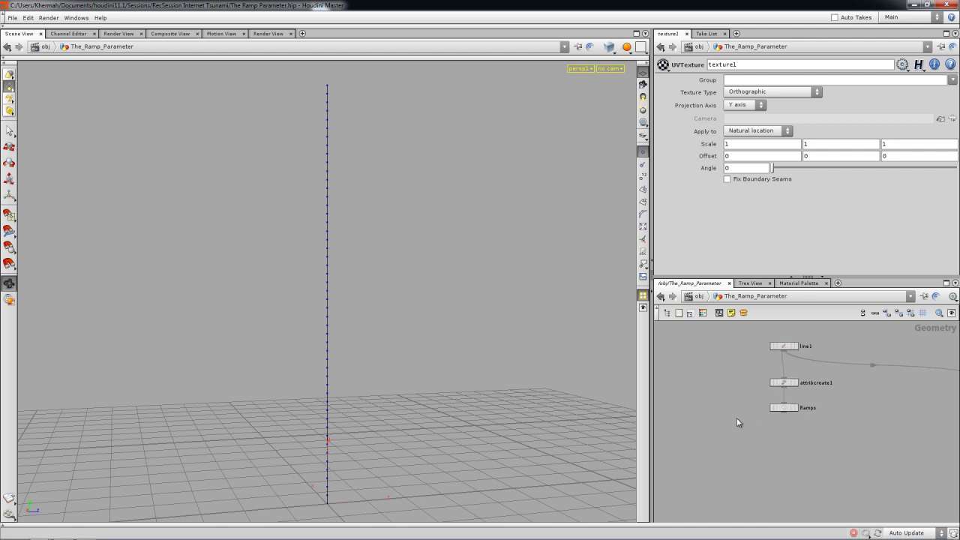
# Step: Add a Copy node in the free space below the Ramps node
pyautogui.press('Tab')
pyautogui.write('cop')
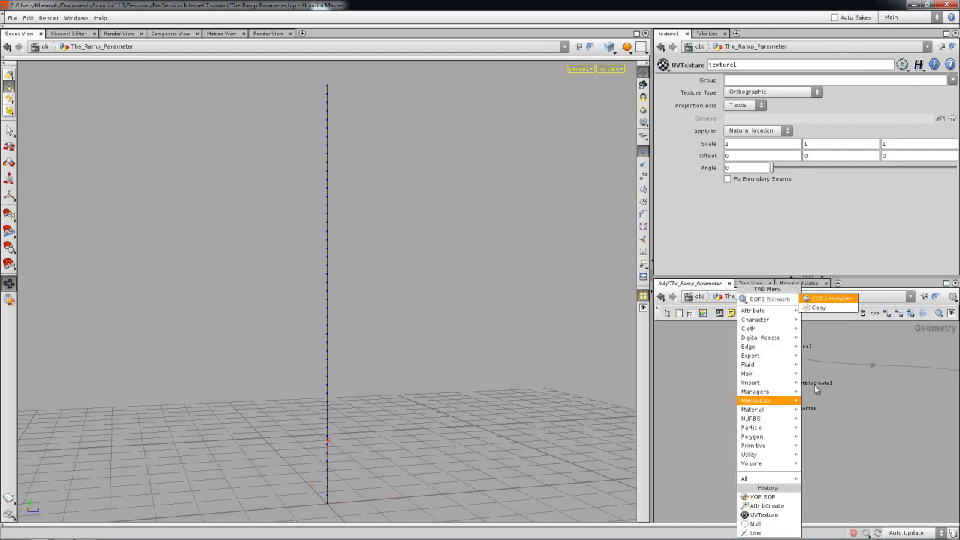
pyautogui.press('Return')
pyautogui.click(760, 450)
pyautogui.moveTo(760, 451); pyautogui.dragTo(760, 454)
# Step: Add a Box node above copy1 and a Transform node directly beneath the box
pyautogui.press('Tab')
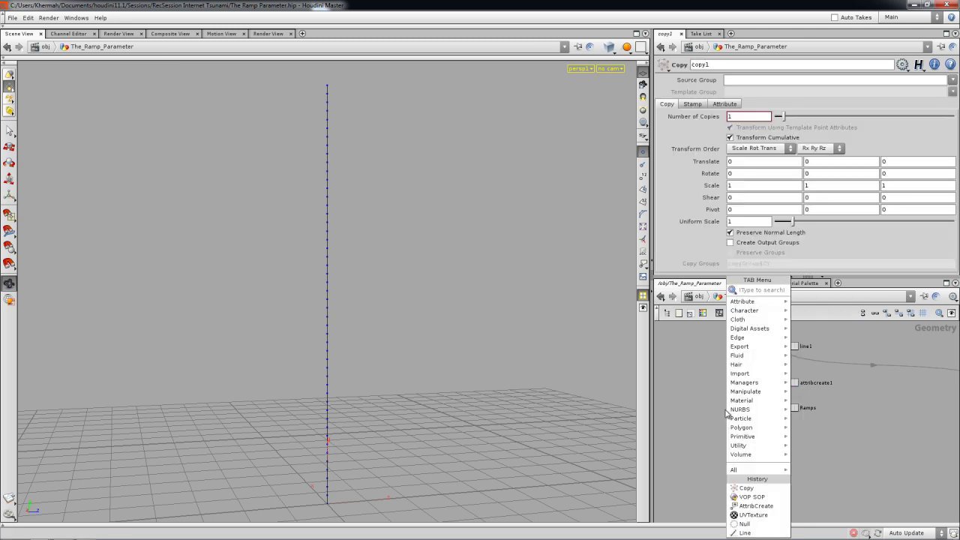
pyautogui.press('Escape')
pyautogui.click(727, 400)
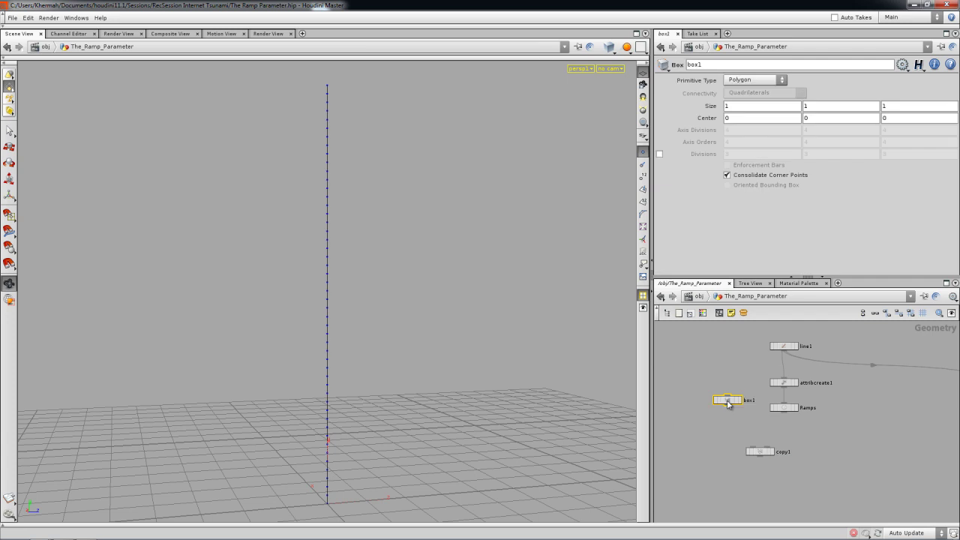
pyautogui.press('Tab')
pyautogui.write('tra')
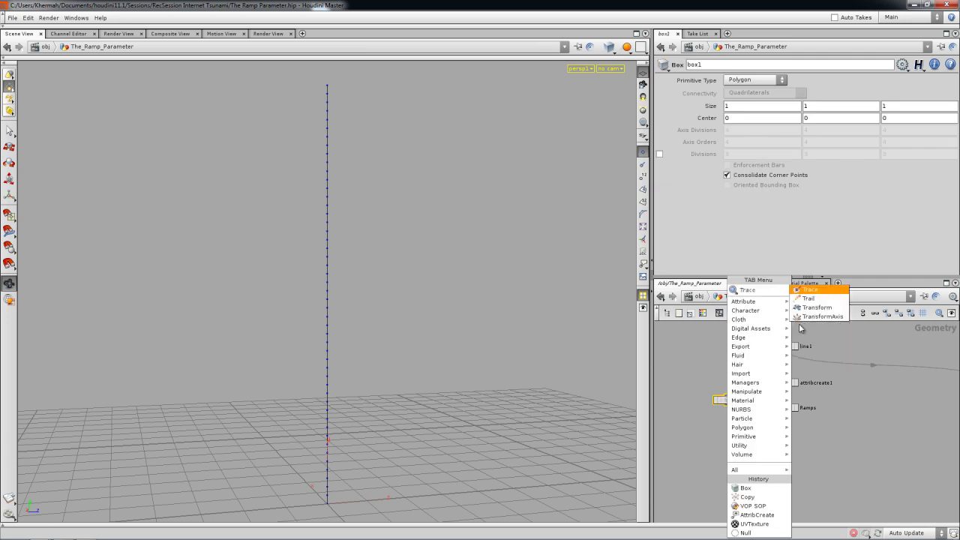
pyautogui.press('Escape')
pyautogui.click(727, 428)
# Step: Wire xform1 into copy1's first input and Ramps into its second input
pyautogui.scroll(2, 726, 428)
pyautogui.moveTo(728, 437); pyautogui.dragTo(760, 468)
pyautogui.click(787, 468)
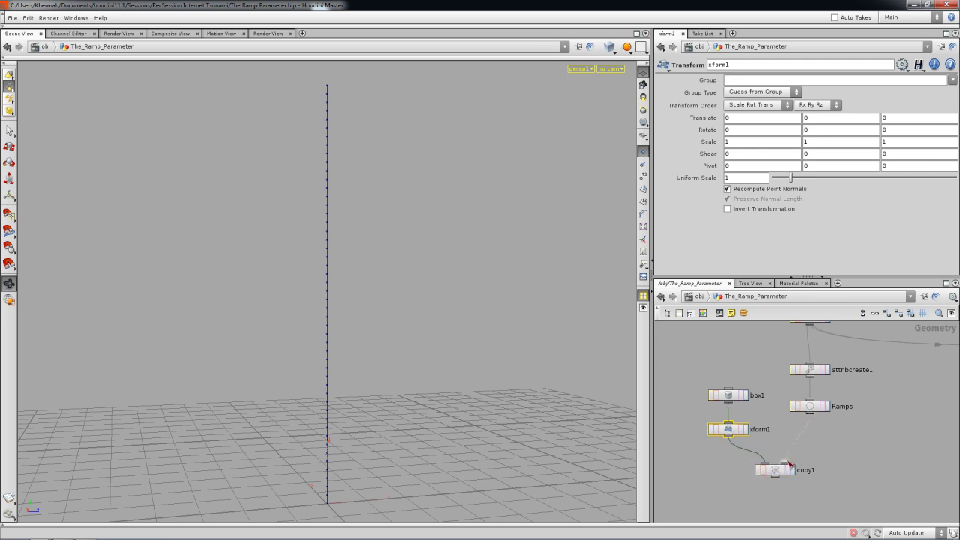
# Step: Set xform1's Scale to 0.9 on all axes and display copy1's result
pyautogui.click(732, 397)
pyautogui.click(728, 429)
pyautogui.moveTo(710, 144); pyautogui.dragTo(713, 154, button='middle')
pyautogui.click(789, 471)
pyautogui.click(776, 469)
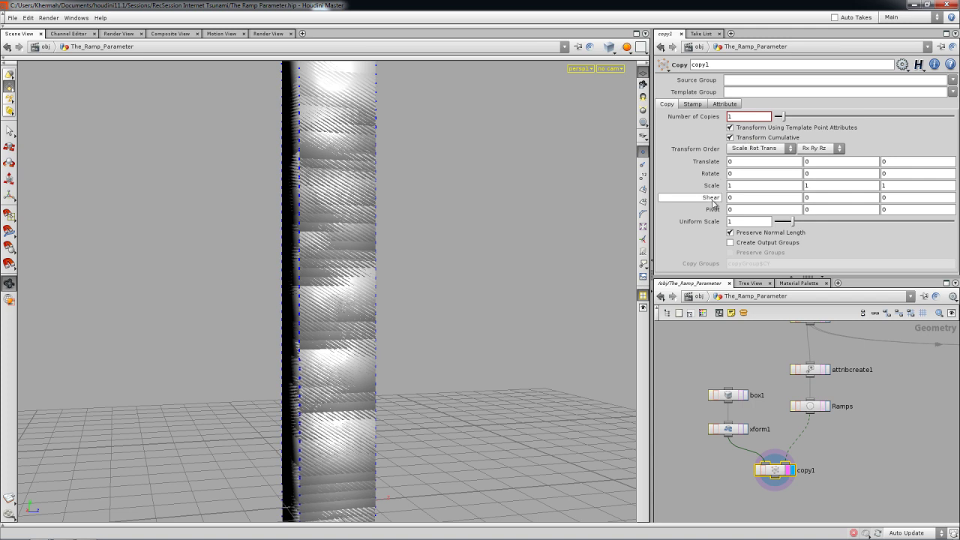
# Step: Try reducing copy1's Scale to 0 on all axes and revert the parameter to its defaults
pyautogui.moveTo(713, 187); pyautogui.dragTo(664, 194, button='middle')
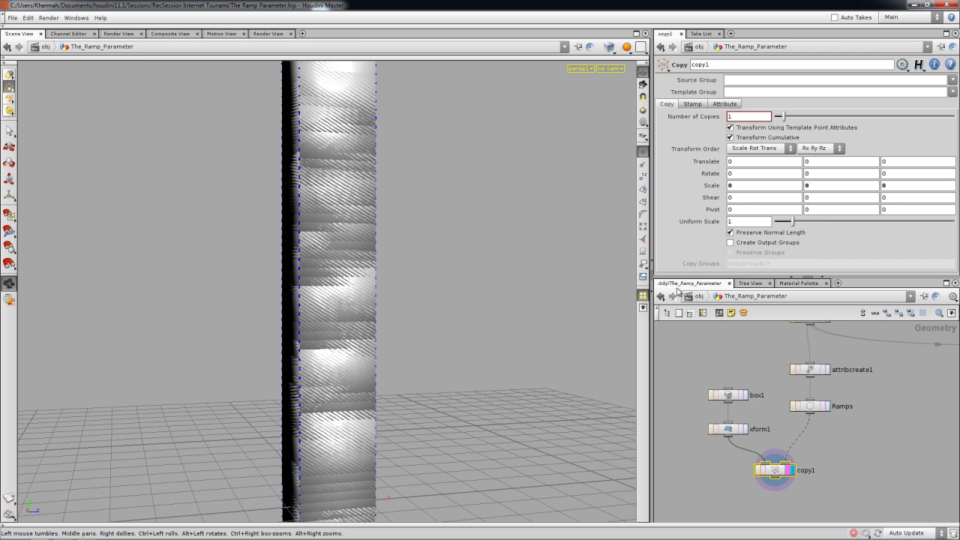
pyautogui.rightClick(714, 186)
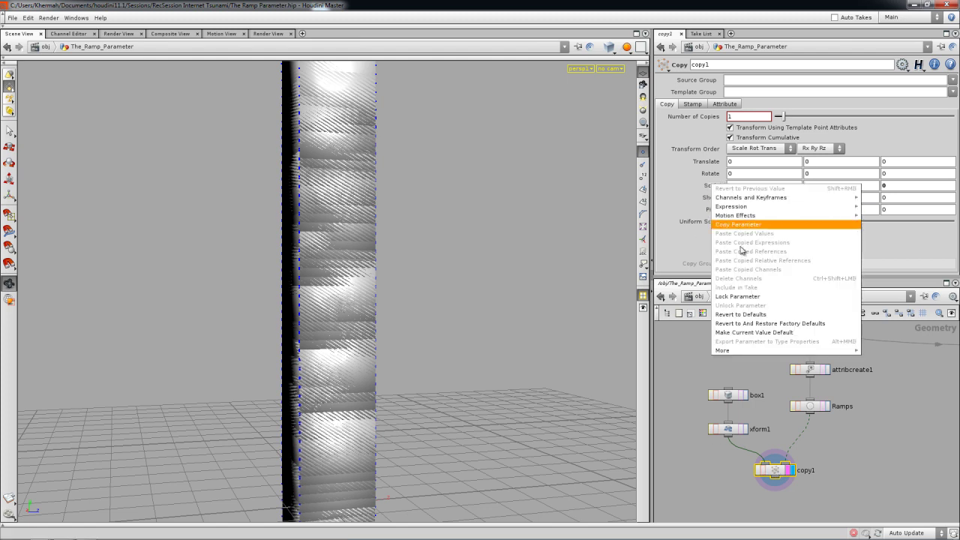
pyautogui.click(739, 314)
# Step: Switch the viewport to wireframe, hide the point markers and frame the whole stack of copies
pyautogui.moveTo(540, 298); pyautogui.dragTo(618, 153)
pyautogui.click(639, 154)
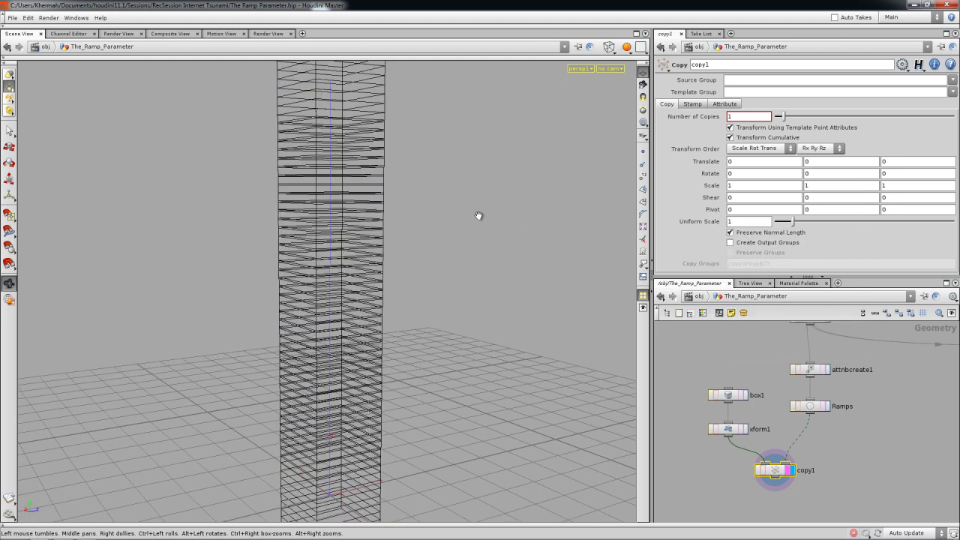
pyautogui.moveTo(472, 235)
pyautogui.mouseDown()
pyautogui.moveTo(443, 238)
pyautogui.moveTo(471, 221)
pyautogui.mouseUp()
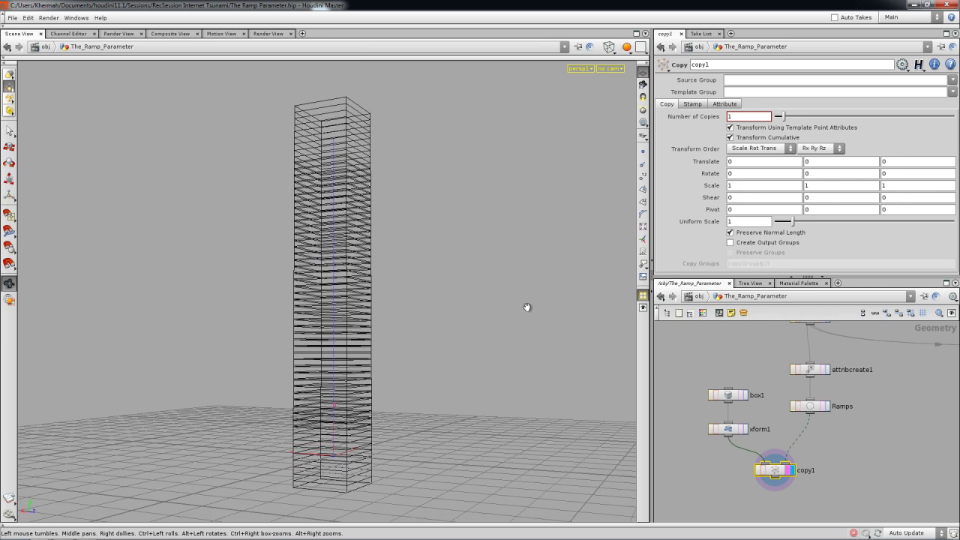
# Step: Display xform1's single box for comparison and return the display to copy1
pyautogui.click(731, 399)
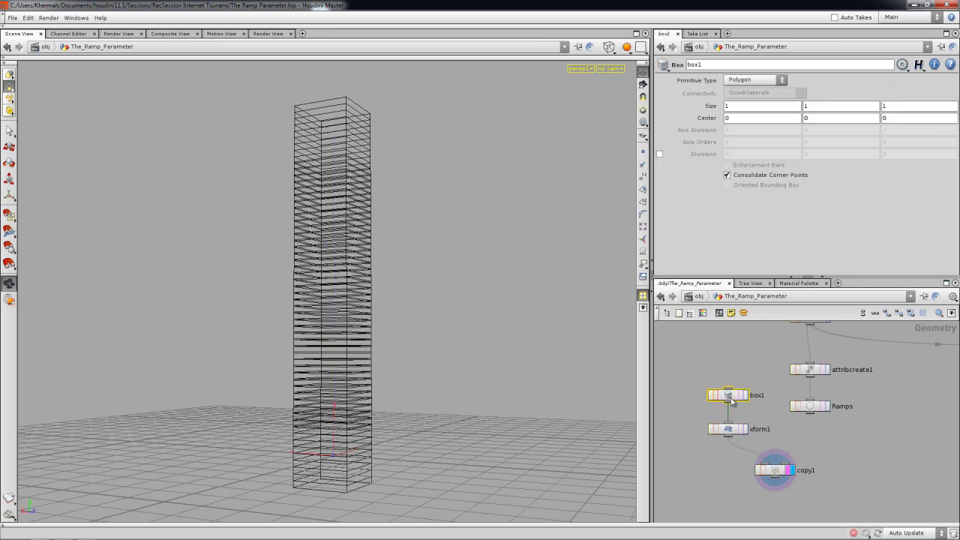
pyautogui.click(727, 429)
pyautogui.click(743, 430)
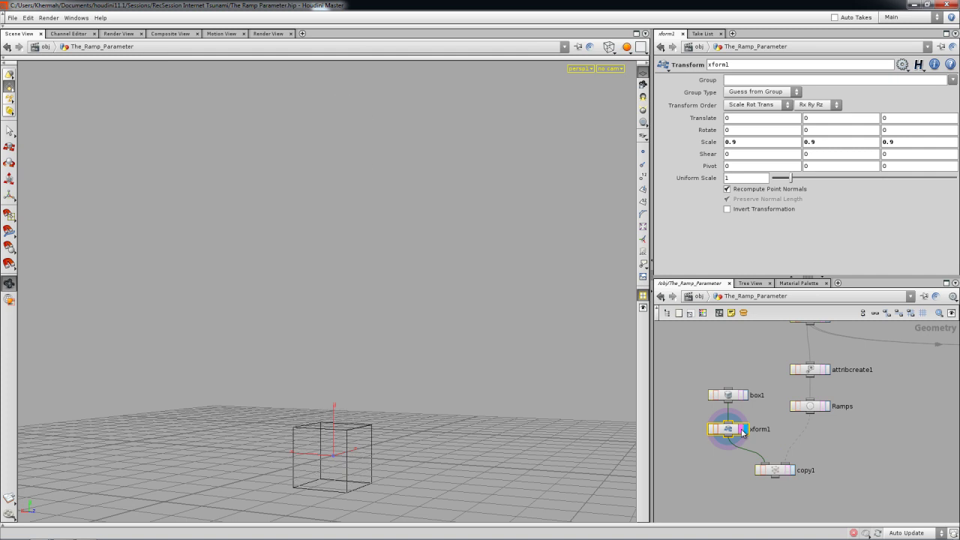
pyautogui.click(776, 473)
pyautogui.click(789, 470)
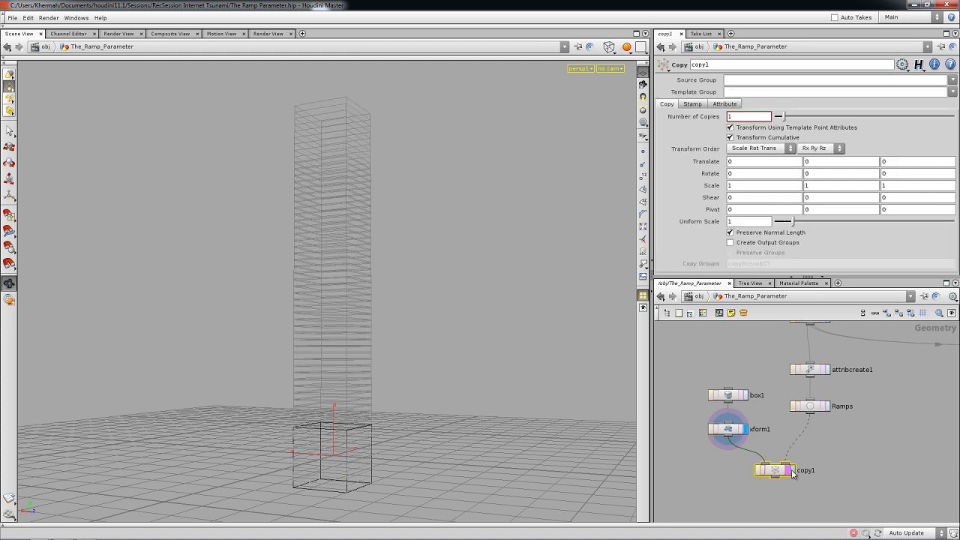
# Step: Set xform1's Scale to 0.4, 0.1, 0.4 and return the viewport to shaded display
pyautogui.click(729, 428)
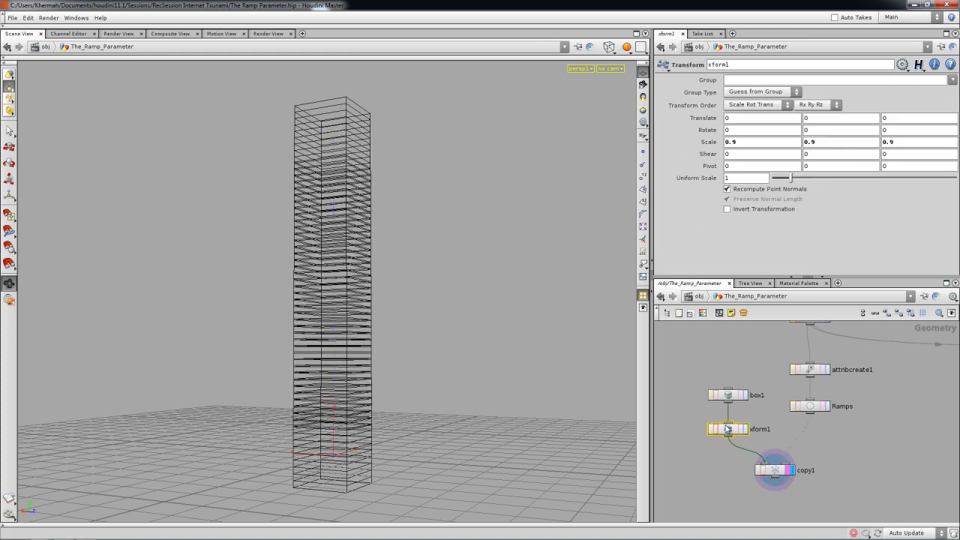
pyautogui.moveTo(705, 143); pyautogui.dragTo(674, 147, button='middle')
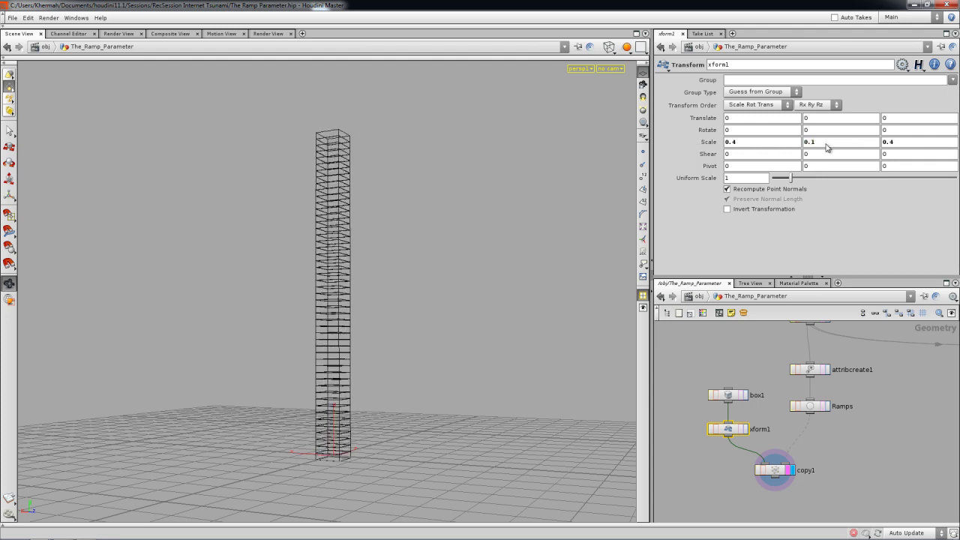
pyautogui.press('w')
pyautogui.scroll(5, 451, 344)
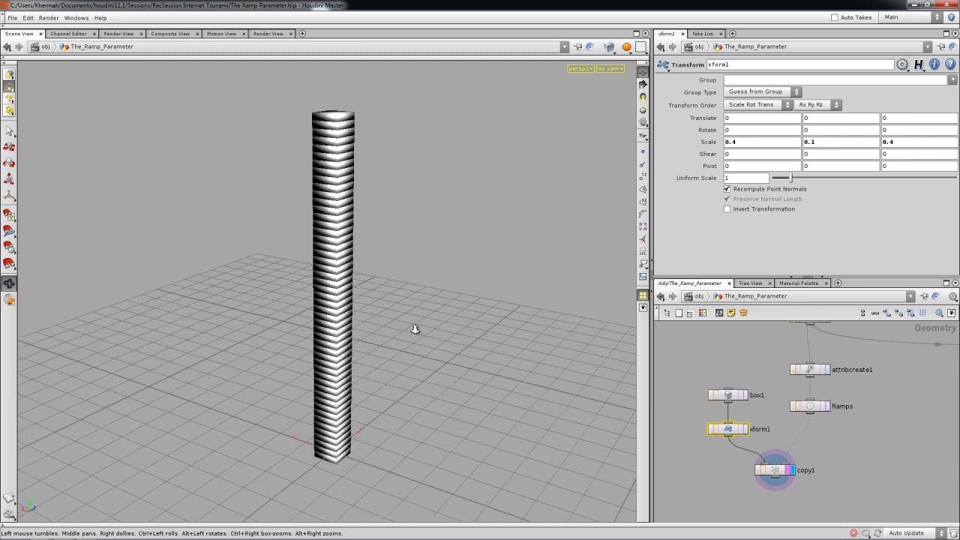
# Step: Reduce xform1's Y scale to 0.084 and inspect the spacing between the stacked boxes
pyautogui.moveTo(806, 141); pyautogui.dragTo(734, 183, button='middle')
pyautogui.scroll(-3, 412, 253)
pyautogui.moveTo(260, 293)
pyautogui.mouseDown()
pyautogui.moveTo(127, 287)
pyautogui.moveTo(277, 300)
pyautogui.mouseUp()
pyautogui.moveTo(350, 312); pyautogui.dragTo(528, 335, button='right')
pyautogui.moveTo(527, 334); pyautogui.dragTo(401, 304)
pyautogui.moveTo(428, 385); pyautogui.dragTo(385, 379)
pyautogui.moveTo(328, 336); pyautogui.dragTo(536, 383)
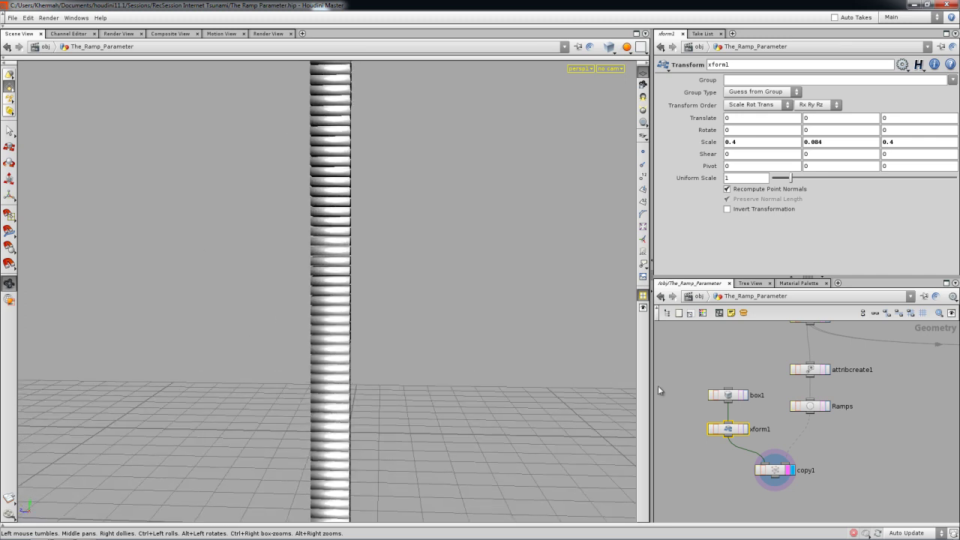
# Step: Insert an AttribCreate node between the Ramps null and copy1
pyautogui.moveTo(788, 470); pyautogui.dragTo(795, 476)
pyautogui.scroll(1, 855, 441)
pyautogui.moveTo(848, 443); pyautogui.dragTo(838, 467, button='middle')
pyautogui.click(800, 427)
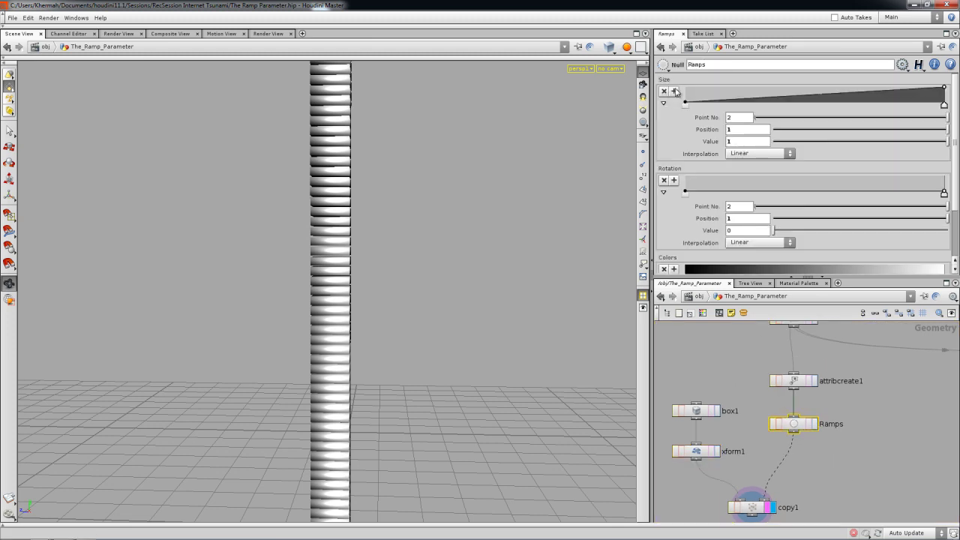
pyautogui.moveTo(761, 427); pyautogui.dragTo(761, 391, button='middle')
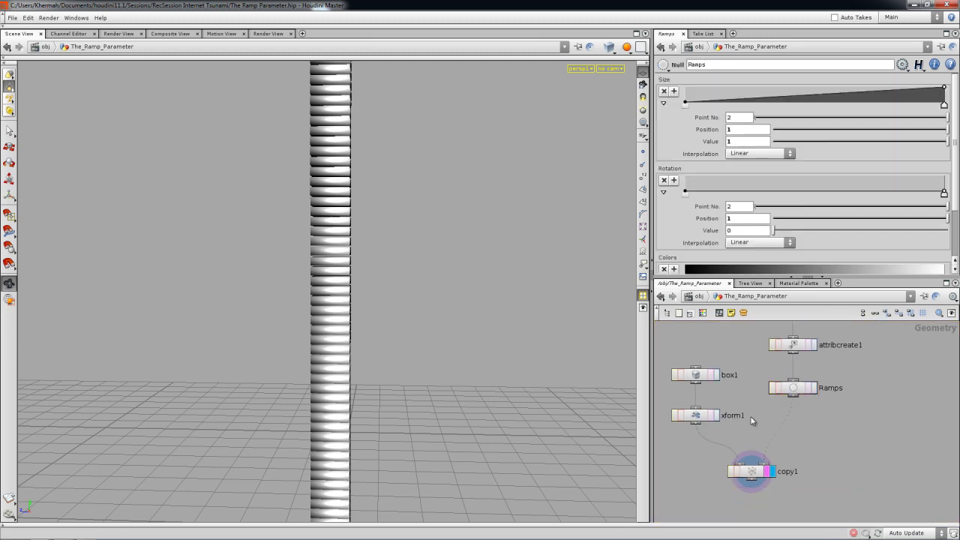
pyautogui.press('Tab')
pyautogui.moveTo(758, 420)
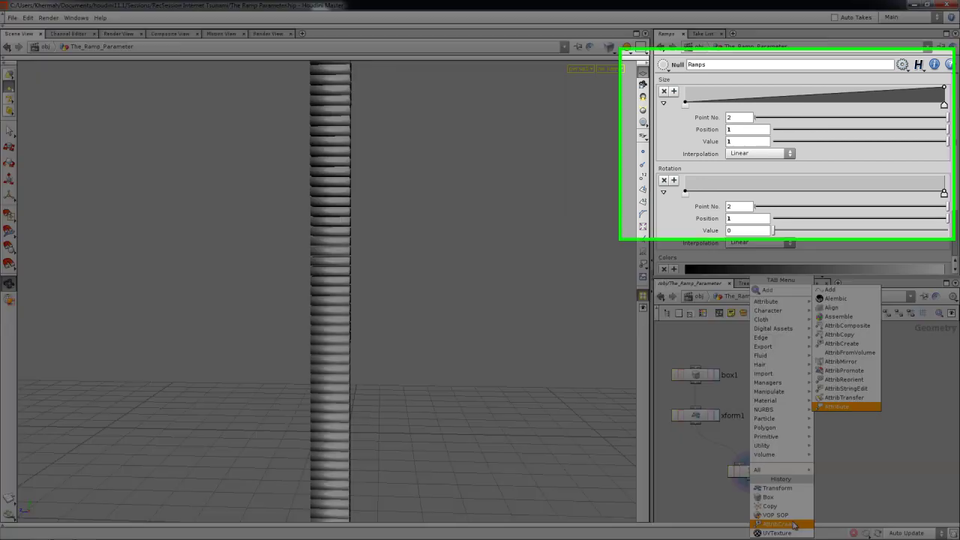
pyautogui.click(794, 523)
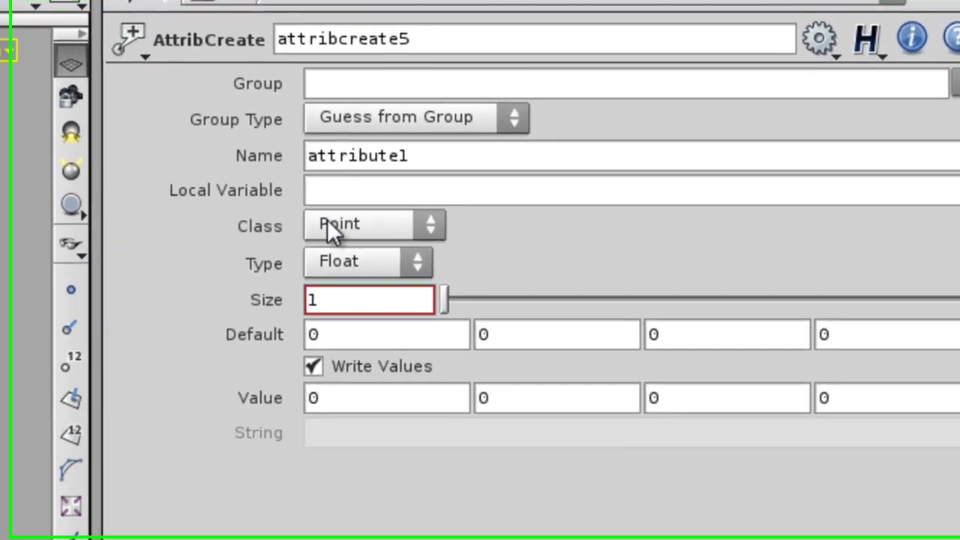
# Step: Name the new point attribute size
pyautogui.doubleClick(432, 156)
pyautogui.write('s')
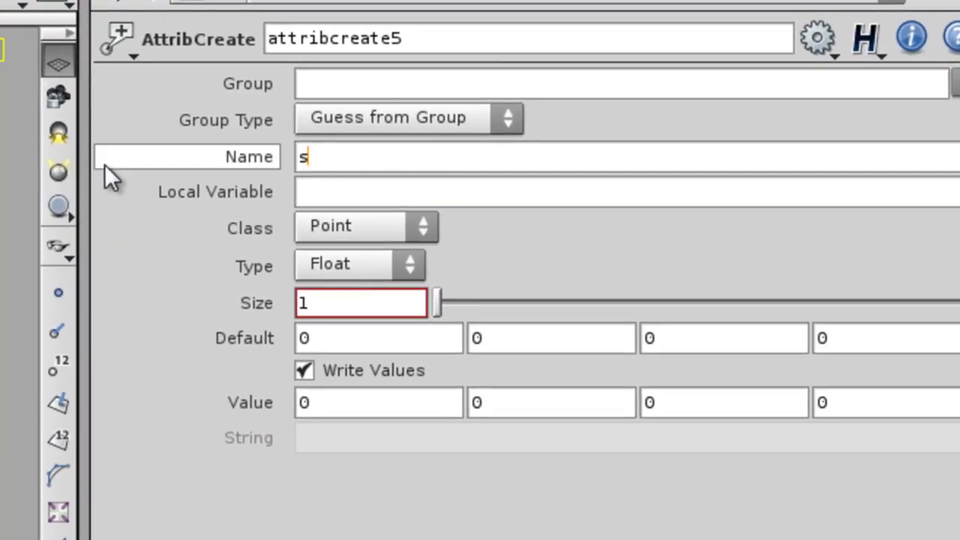
pyautogui.write('ize')
pyautogui.press('Tab')
pyautogui.press('Tab')
pyautogui.press('Tab')
pyautogui.press('Tab')
pyautogui.press('Tab')
pyautogui.press('Tab')
pyautogui.press('Tab')
pyautogui.press('Tab')
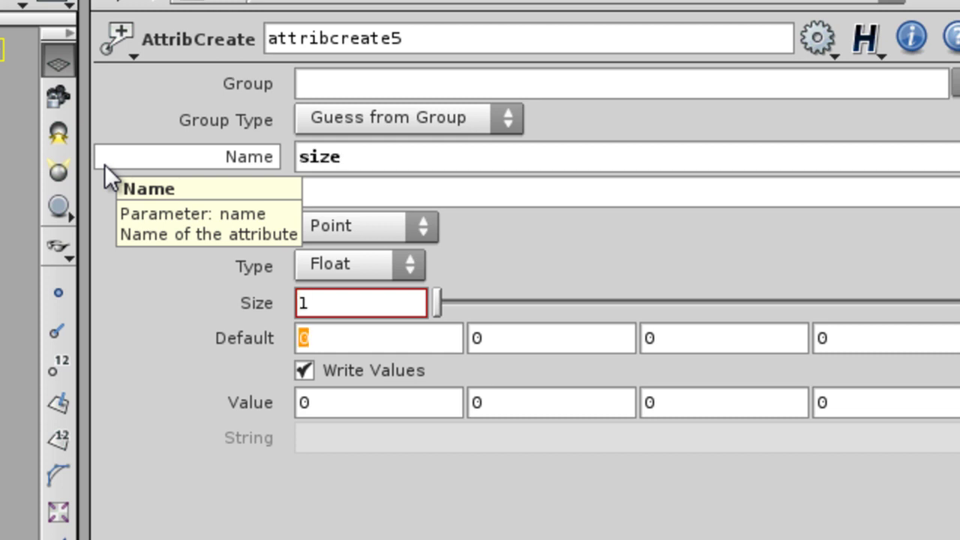
# Step: Set the size attribute's first value to the expression chramp("../Ramps/size", $ZERONE, 0)
pyautogui.click(293, 424)
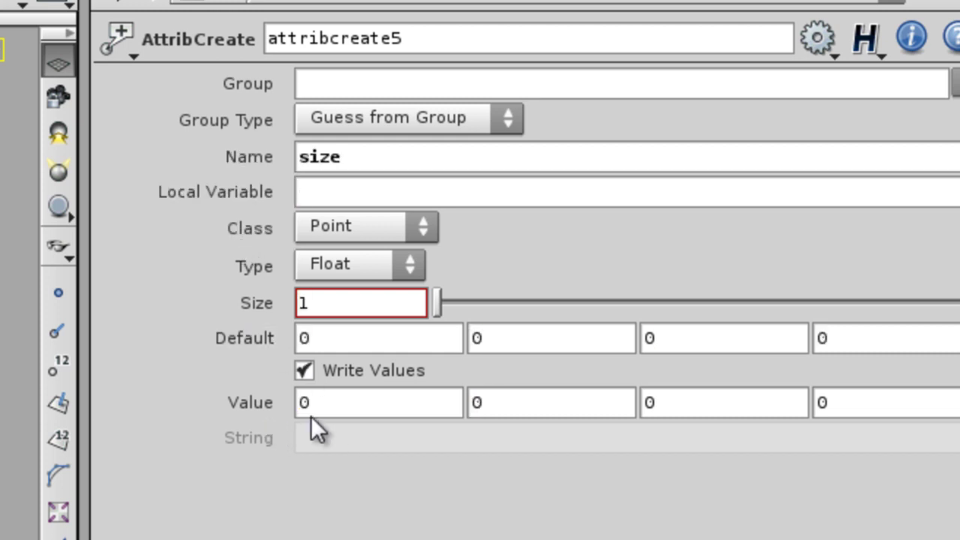
pyautogui.write('chramp')
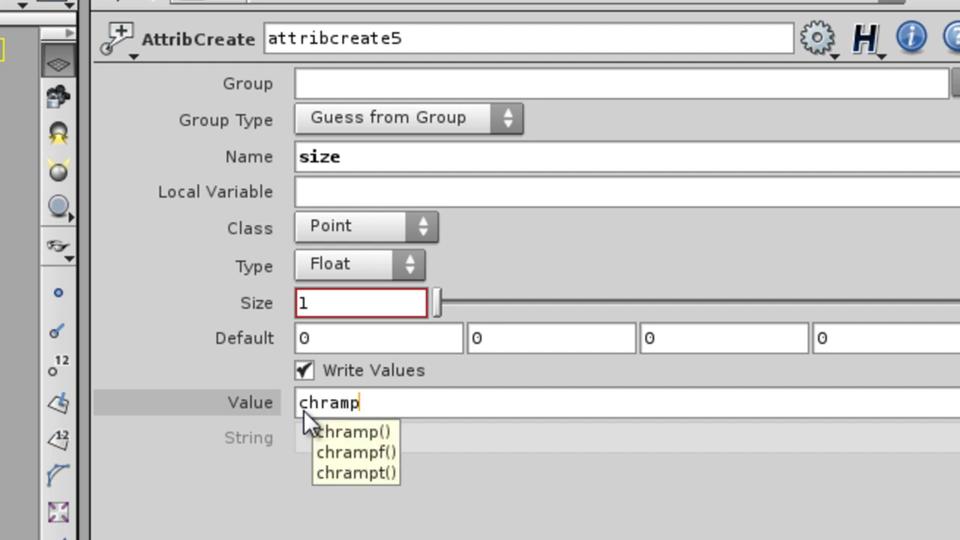
pyautogui.write('(')
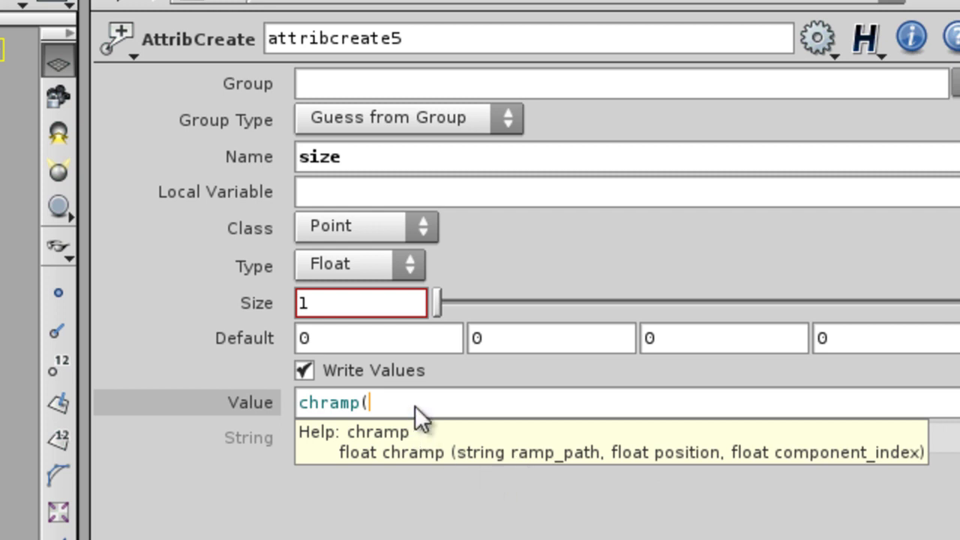
pyautogui.write('"../Ramps')
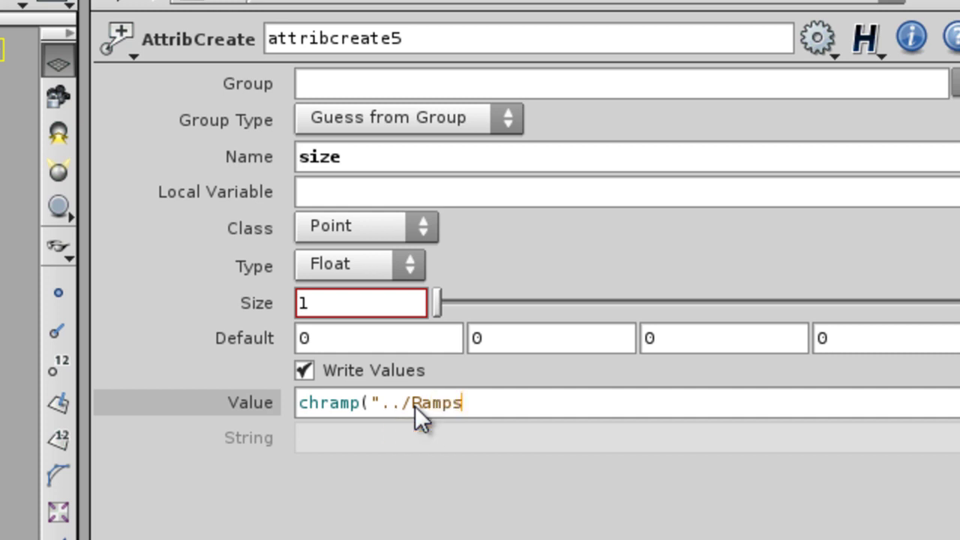
pyautogui.write('/s')
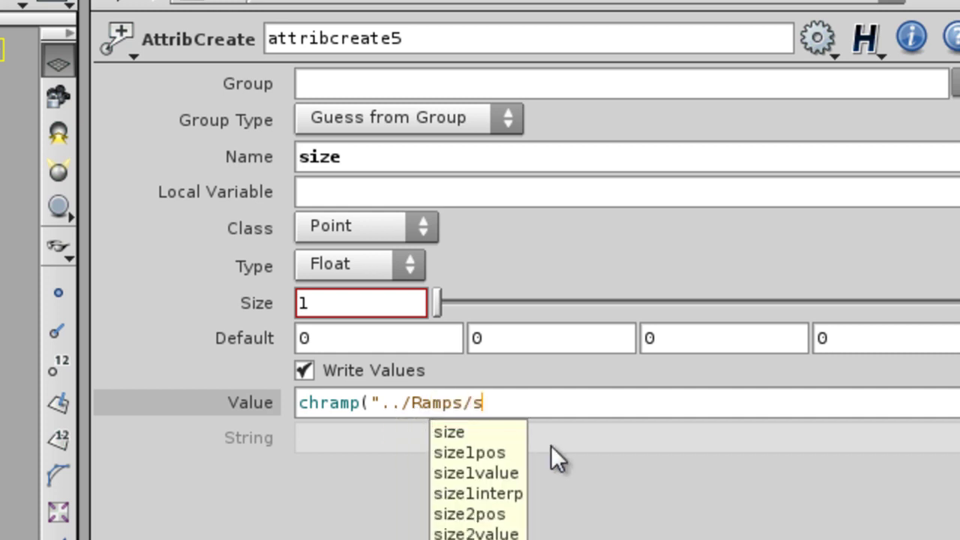
pyautogui.click(480, 432)
pyautogui.write('"')
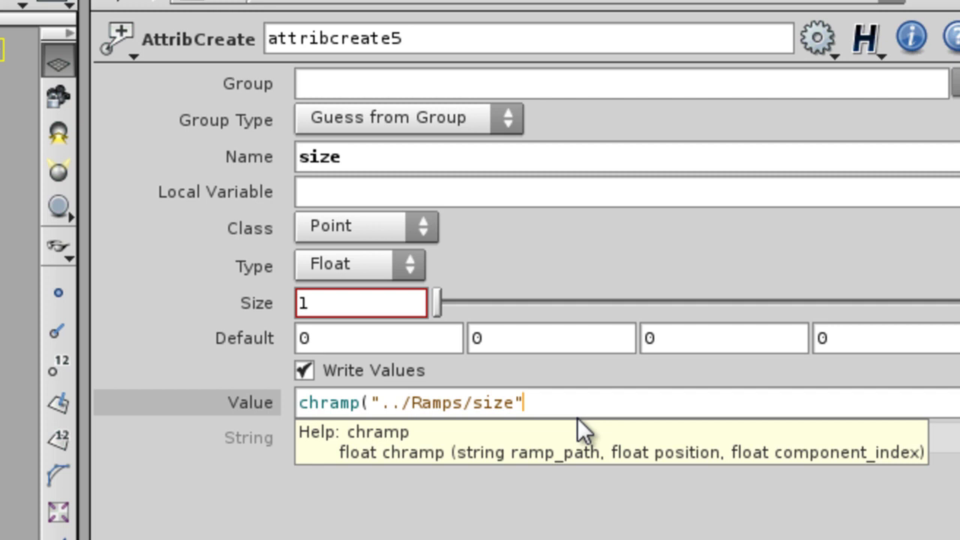
pyautogui.write(', ')
pyautogui.write('"')
pyautogui.write('ae')
pyautogui.press('BackSpace')
pyautogui.press('BackSpace')
pyautogui.press('BackSpace')
pyautogui.write('$ZERONE')
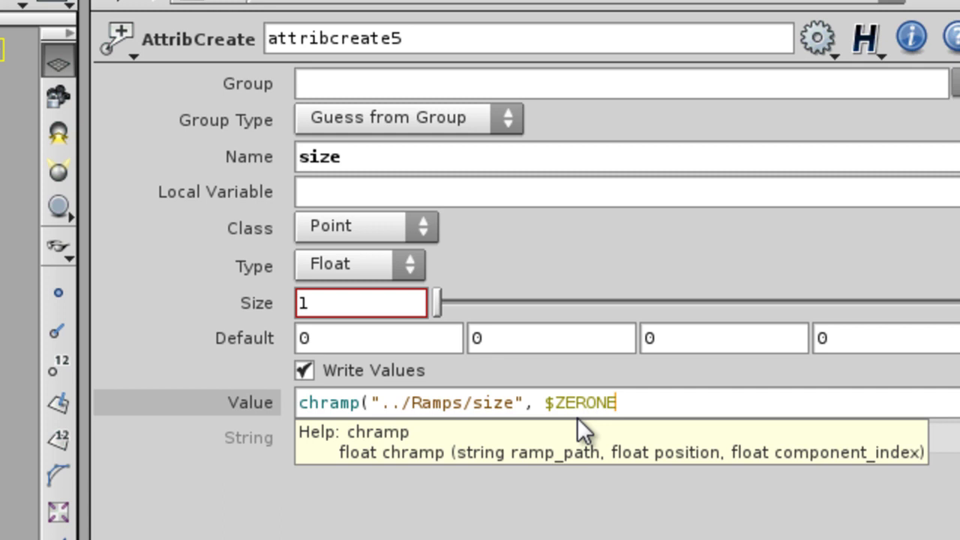
pyautogui.write(', 0)')
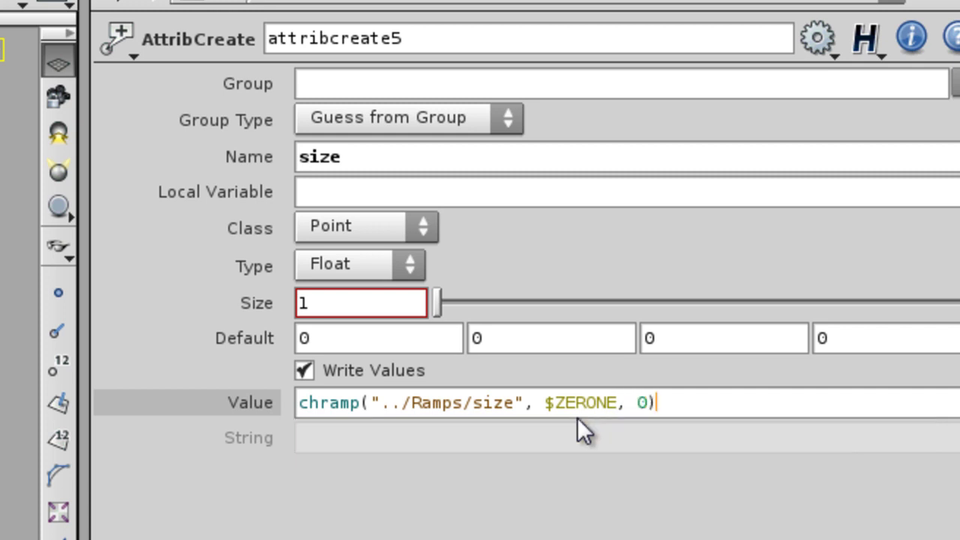
pyautogui.press('Return')
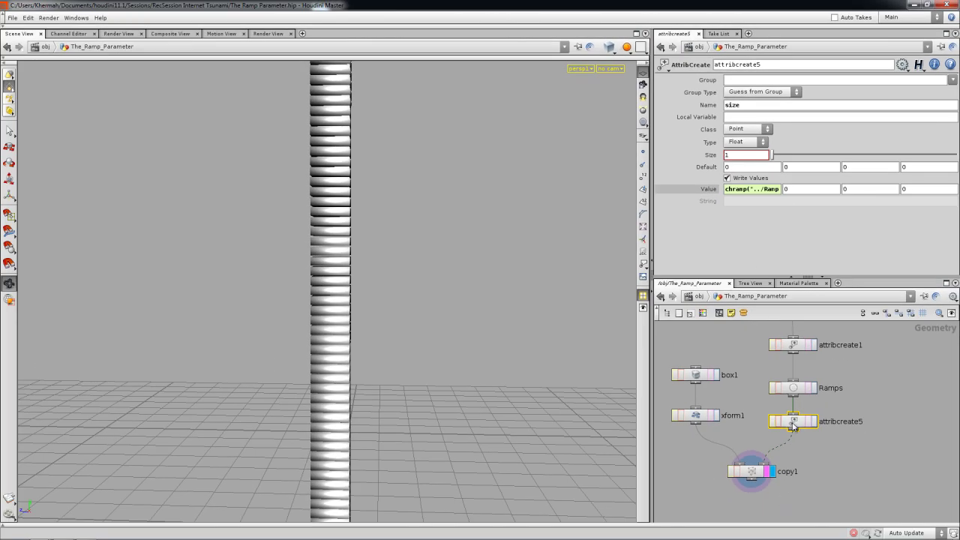
# Step: Examine the new node's size column against zerone in the geometry spreadsheet, then close the spreadsheet
pyautogui.rightClick(793, 423)
pyautogui.click(819, 237)
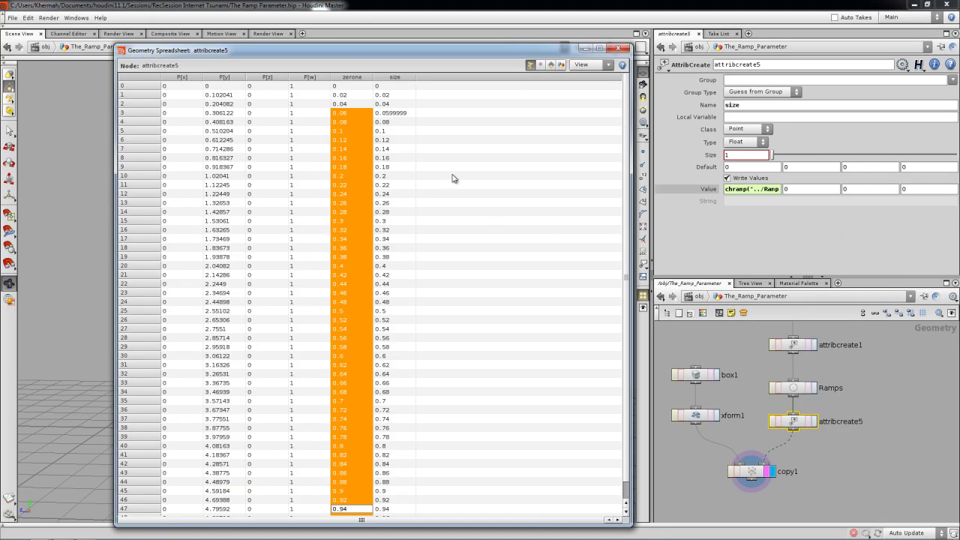
pyautogui.moveTo(394, 89); pyautogui.dragTo(411, 513)
pyautogui.click(617, 48)
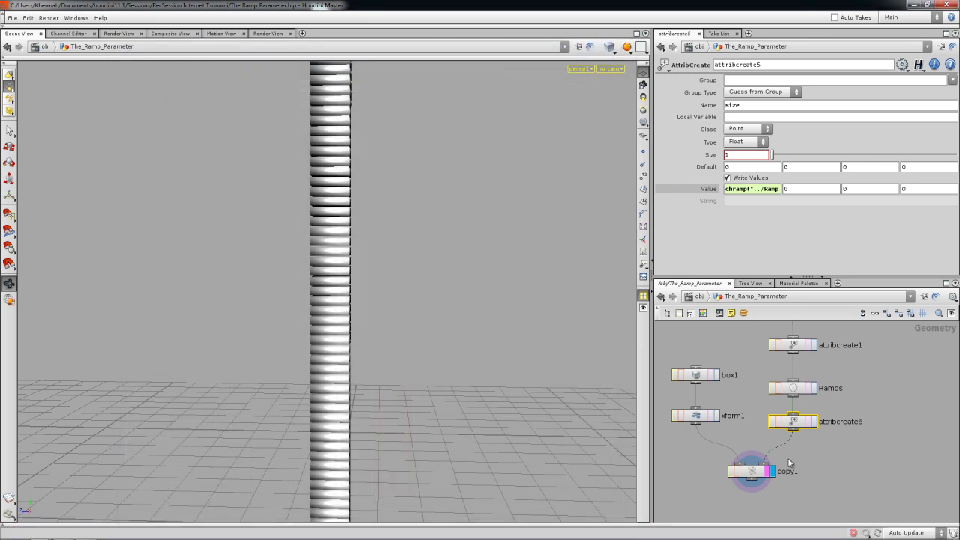
# Step: Enable Stamp Inputs on copy1 and define stamp variable 1 as size with the value $SIZE
pyautogui.click(752, 471)
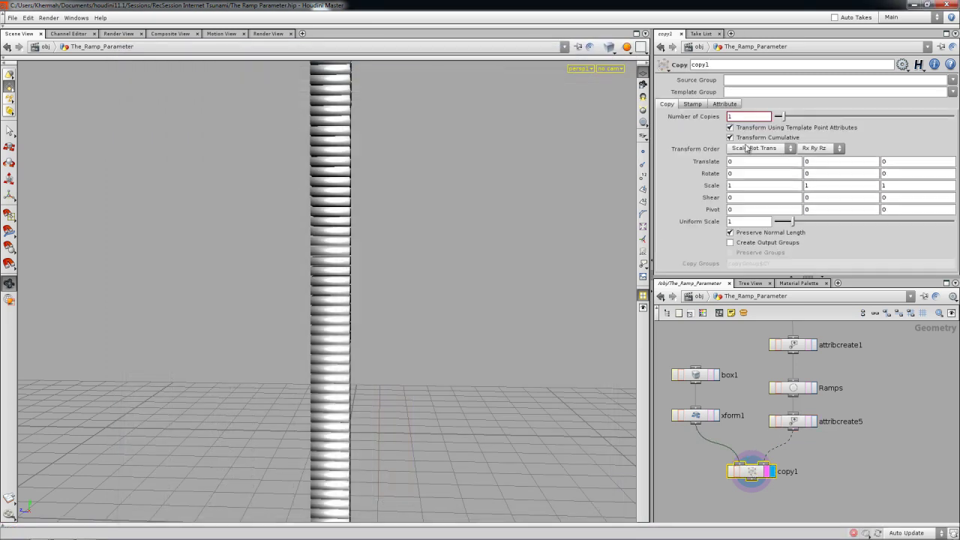
pyautogui.click(691, 105)
pyautogui.click(729, 115)
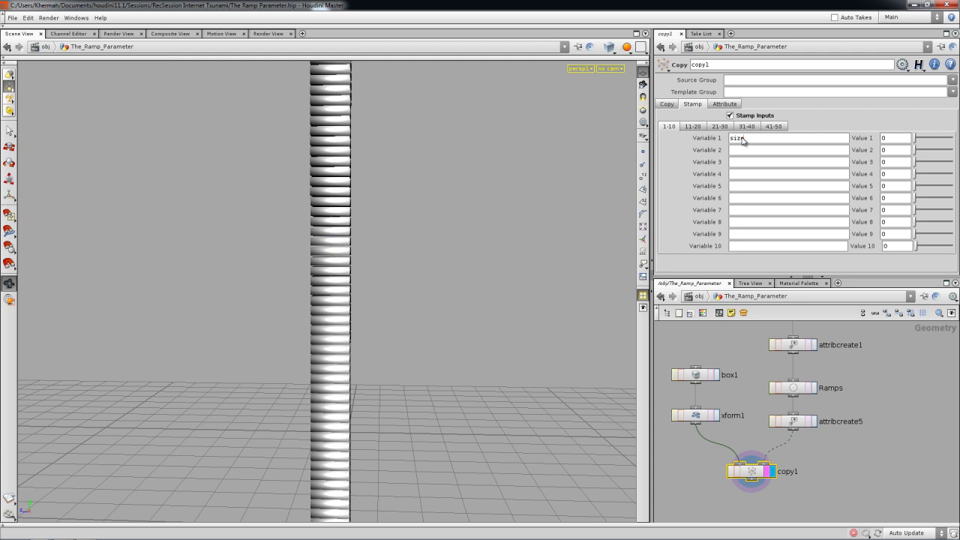
pyautogui.click(792, 423)
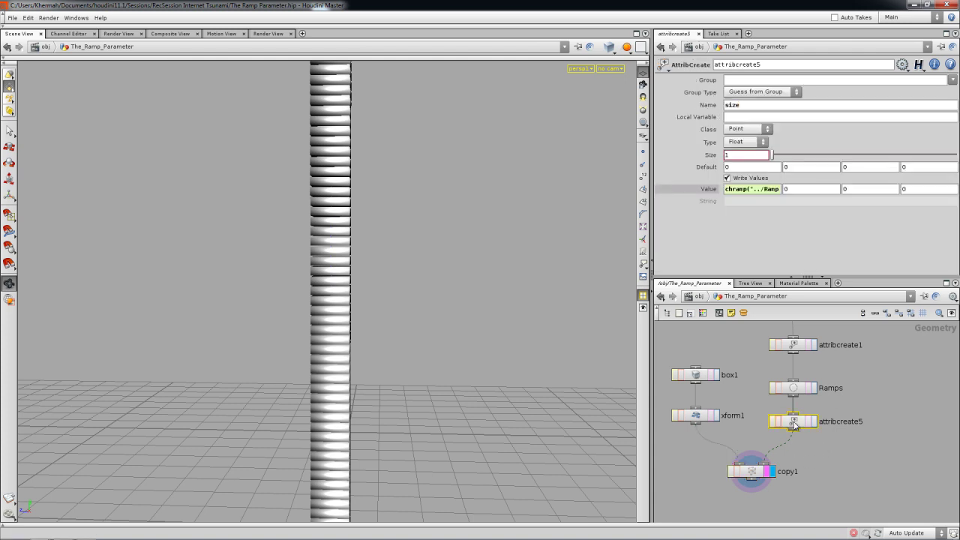
pyautogui.middleClick(792, 426)
pyautogui.click(752, 471)
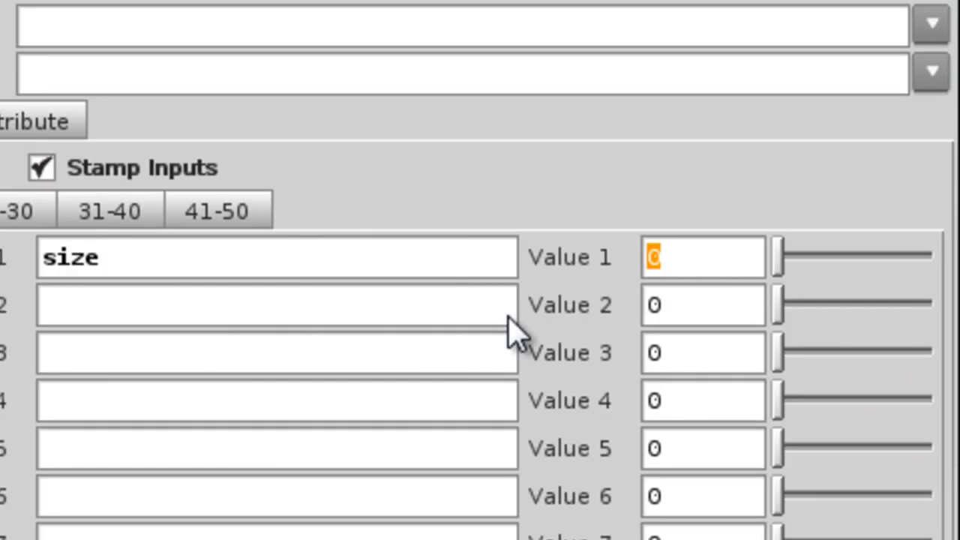
pyautogui.write('$SIZE')
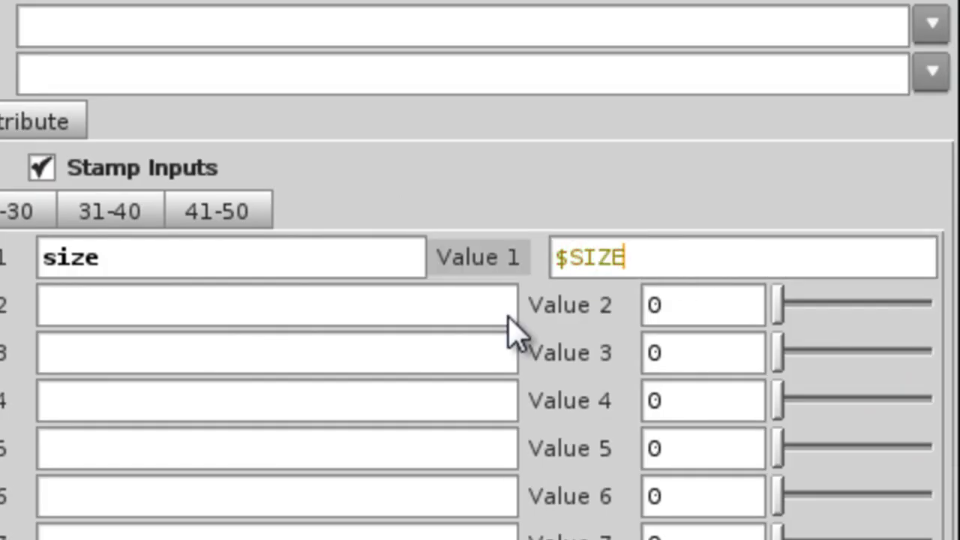
pyautogui.press('Return')
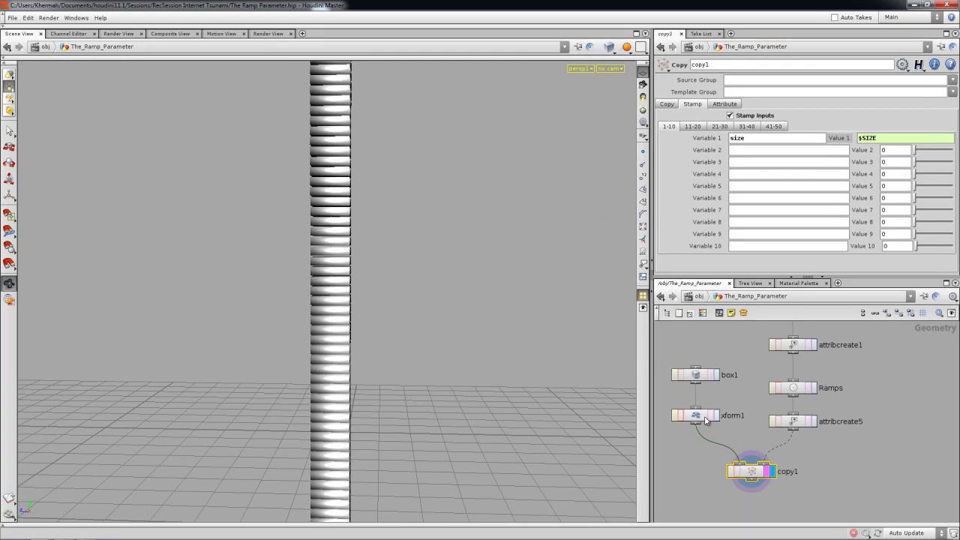
# Step: Set xform1's X scale to the expression stamp("../copy1", "size", 0)
pyautogui.click(696, 416)
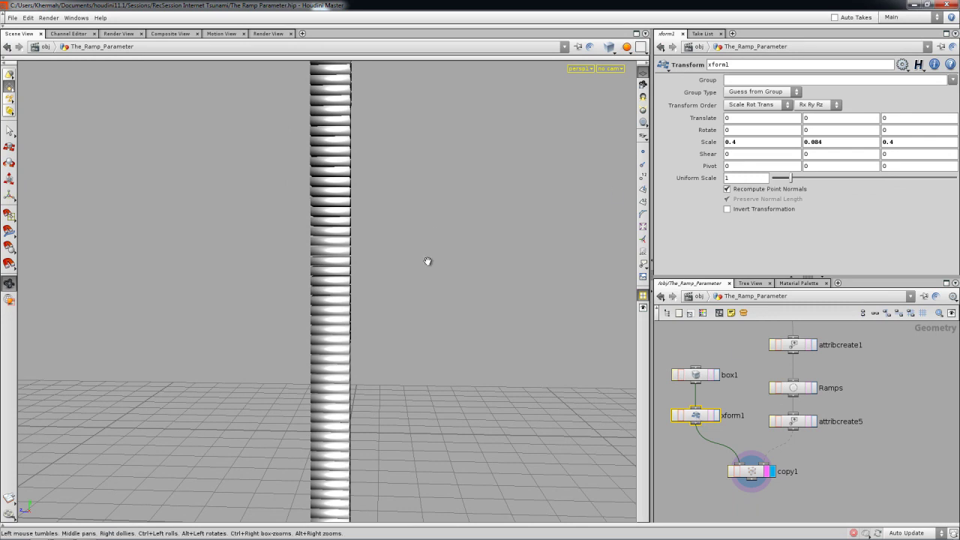
pyautogui.moveTo(447, 258); pyautogui.dragTo(466, 285)
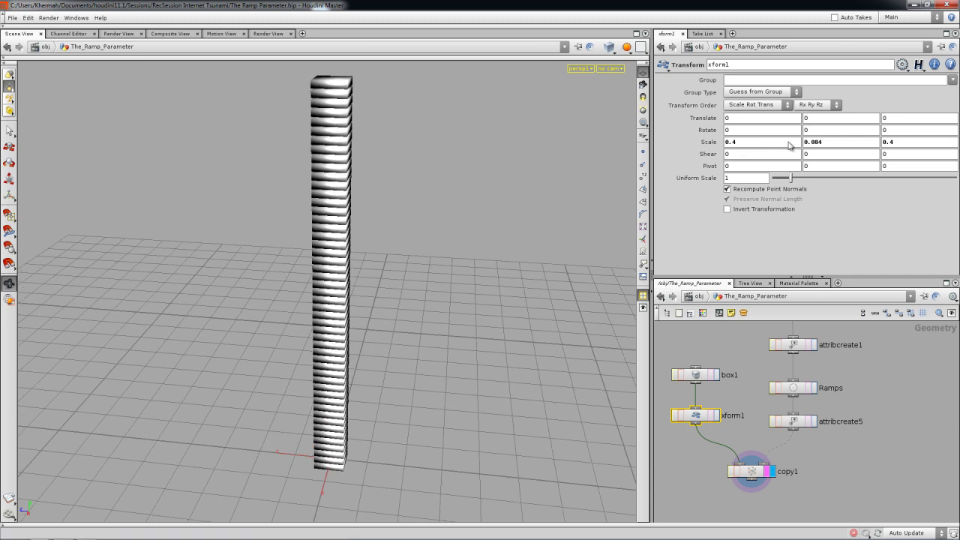
pyautogui.moveTo(729, 147)
pyautogui.mouseDown(button='middle')
pyautogui.moveTo(697, 149)
pyautogui.moveTo(729, 149)
pyautogui.mouseUp(button='middle')
pyautogui.moveTo(477, 201); pyautogui.dragTo(458, 247)
pyautogui.click(675, 147)
pyautogui.write('ta')
pyautogui.press('Return')
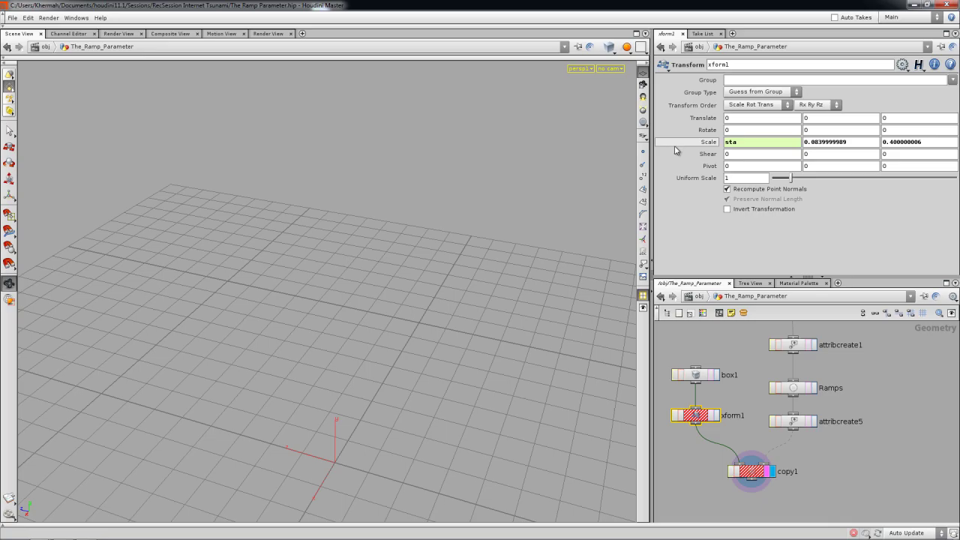
pyautogui.click(675, 148)
pyautogui.write('mp("../c')
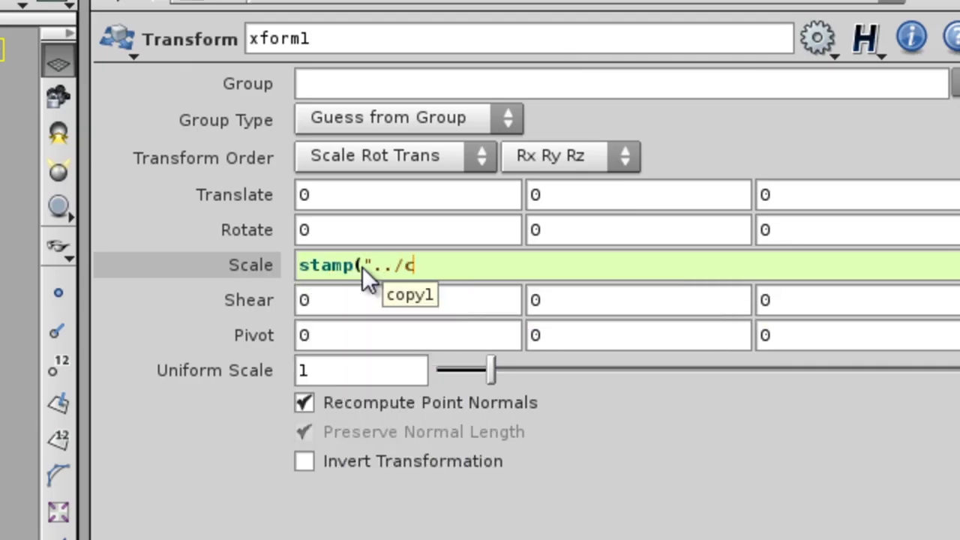
pyautogui.write('opy1", ')
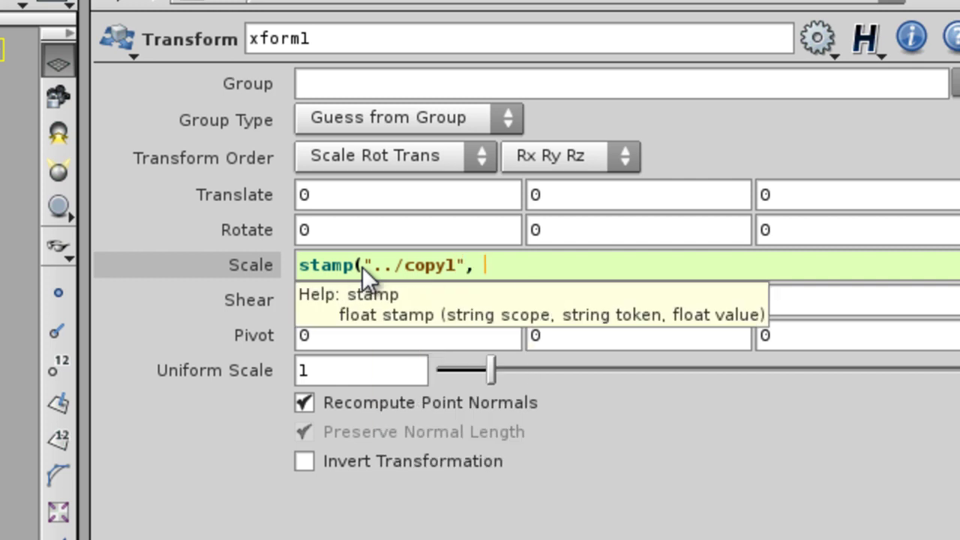
pyautogui.write('"size')
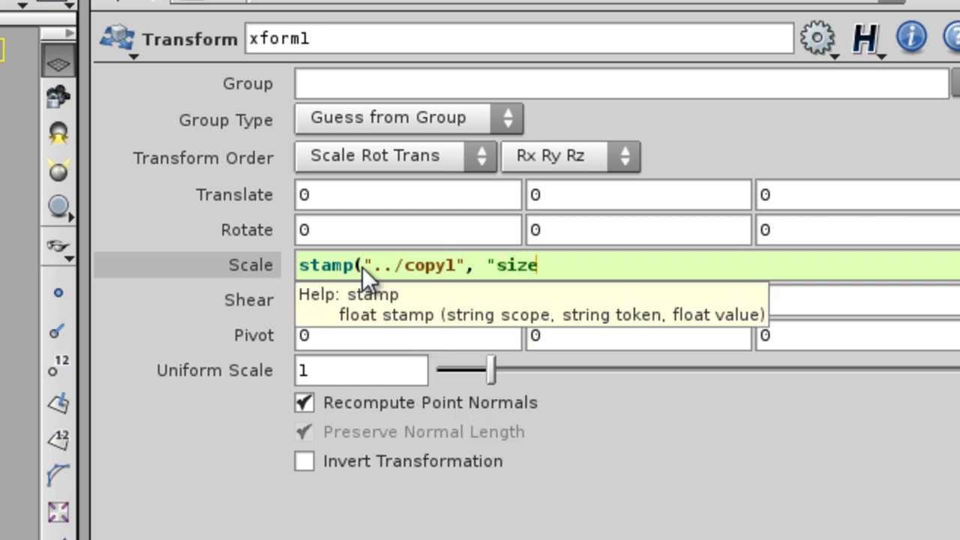
pyautogui.write('", 0)')
pyautogui.press('Return')
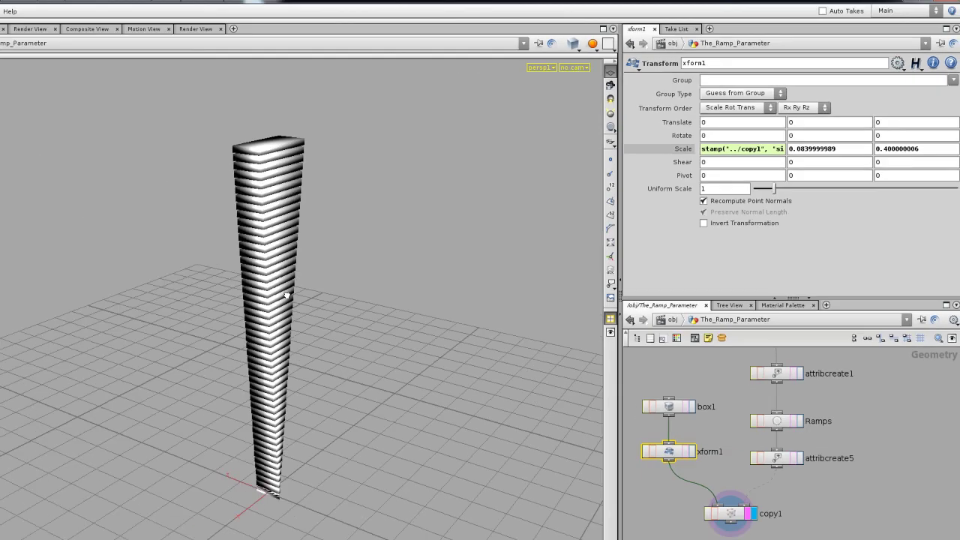
# Step: Inspect the tapered stack, then display line1 with point numbers and examine their order along the line
pyautogui.moveTo(287, 297); pyautogui.dragTo(326, 269)
pyautogui.moveTo(388, 249); pyautogui.dragTo(287, 245)
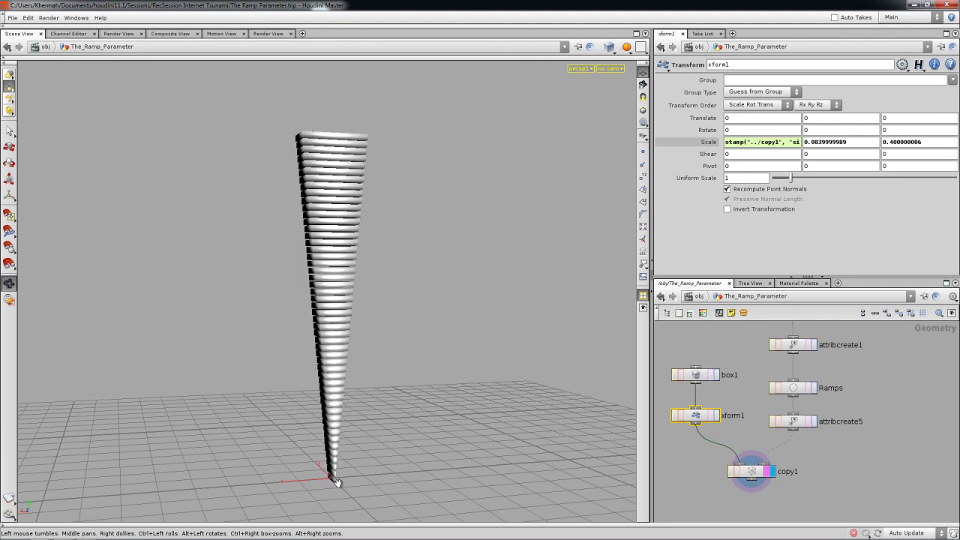
pyautogui.moveTo(754, 343); pyautogui.dragTo(748, 412, button='middle')
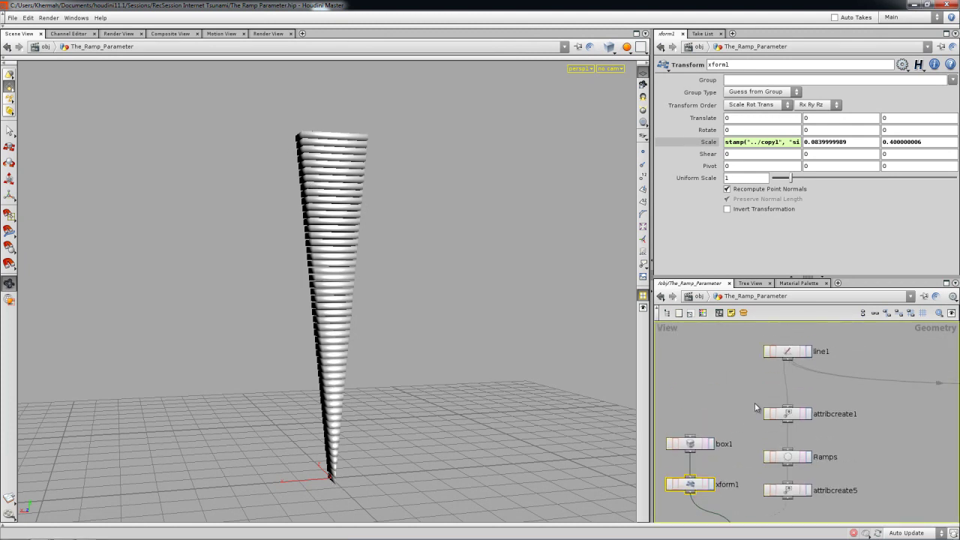
pyautogui.click(808, 352)
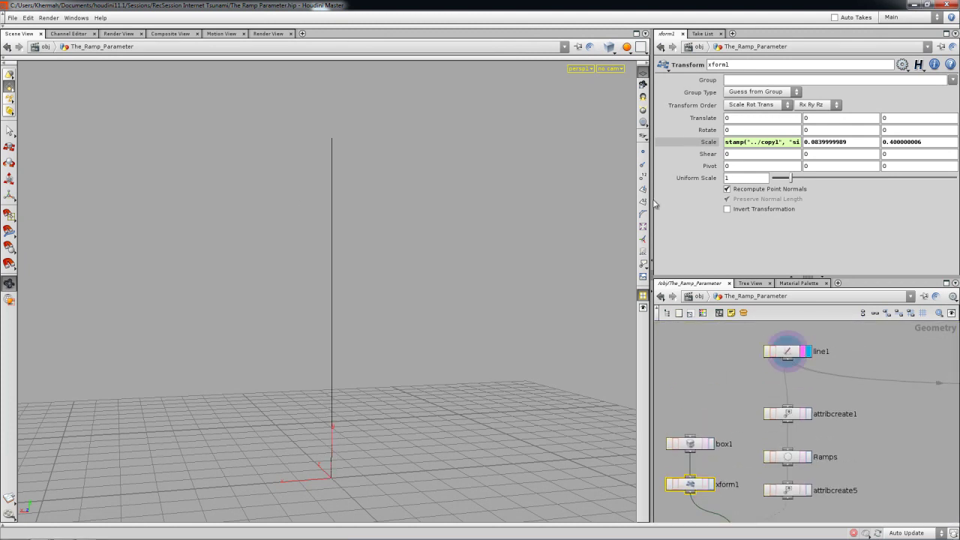
pyautogui.click(642, 151)
pyautogui.click(643, 176)
pyautogui.moveTo(336, 444); pyautogui.dragTo(360, 465)
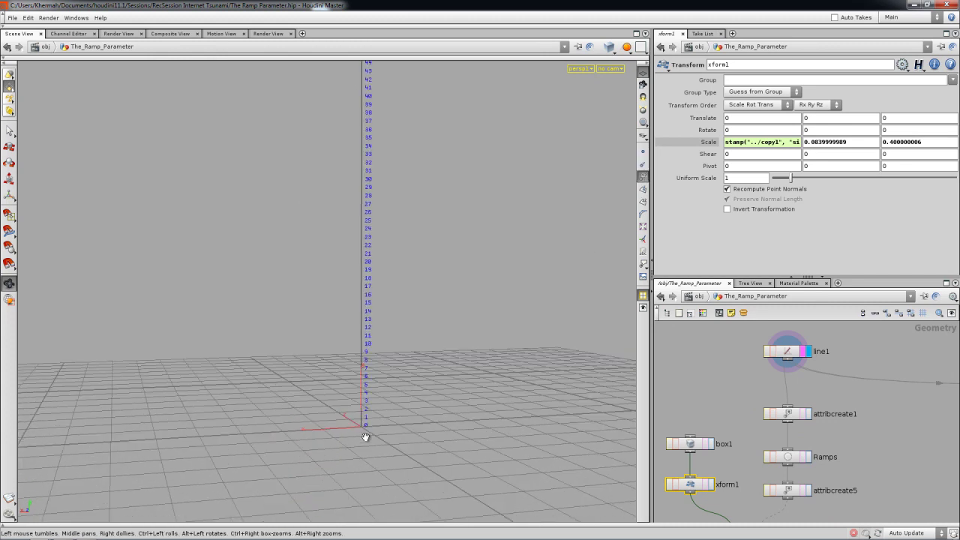
pyautogui.moveTo(398, 186); pyautogui.dragTo(407, 272)
pyautogui.moveTo(392, 214); pyautogui.dragTo(480, 465)
# Step: Select copy1 and return the display to it to compare the stack with the line's point order
pyautogui.moveTo(722, 470); pyautogui.dragTo(719, 416, button='middle')
pyautogui.click(746, 487)
pyautogui.click(762, 486)
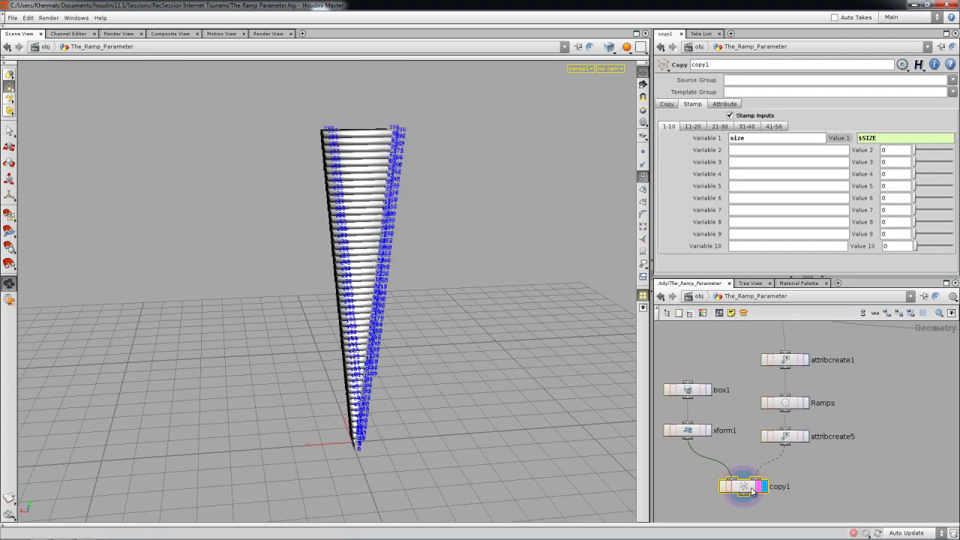
# Step: Apply the stamp("../copy1", "size", 0) expression to xform1's Y and Z scale as well, and hide the point numbers
pyautogui.click(687, 431)
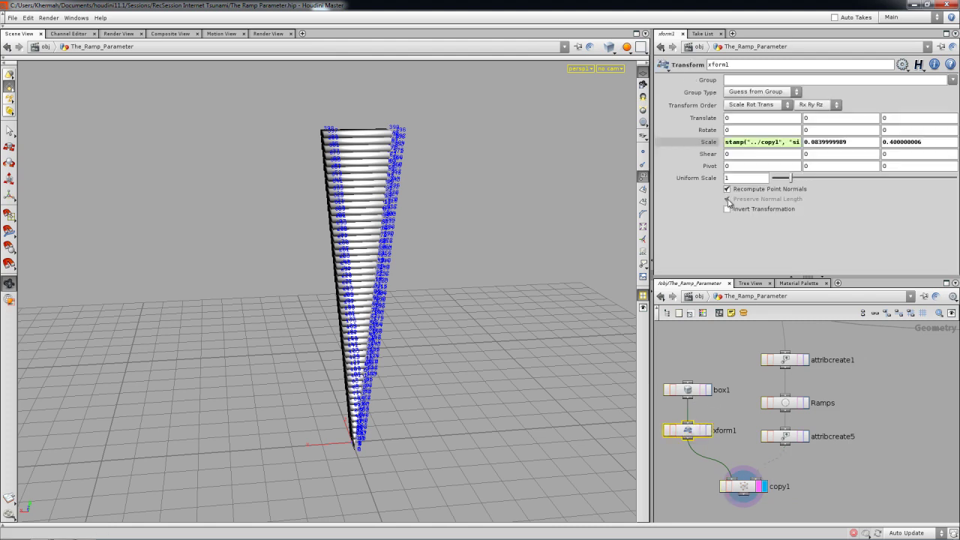
pyautogui.click(767, 144)
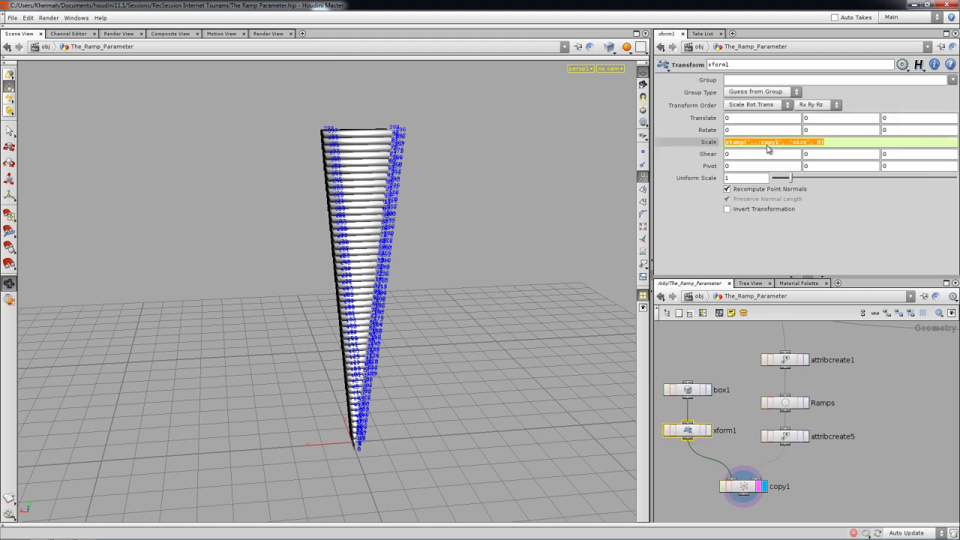
pyautogui.press('Return')
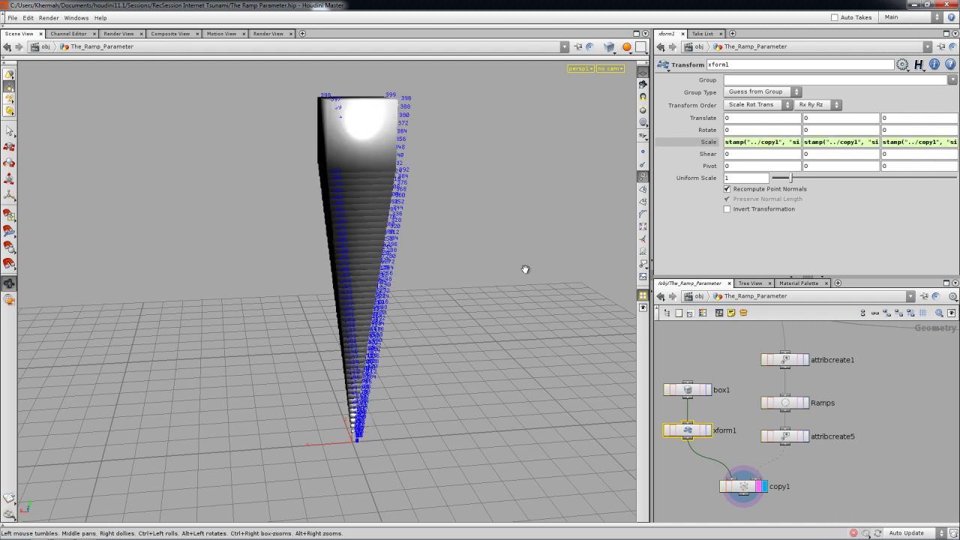
pyautogui.moveTo(456, 283); pyautogui.dragTo(423, 245)
pyautogui.click(642, 177)
pyautogui.moveTo(414, 239); pyautogui.dragTo(323, 285)
# Step: Replace the expression in xform1's Y scale with the fixed value 0.1
pyautogui.click(837, 144)
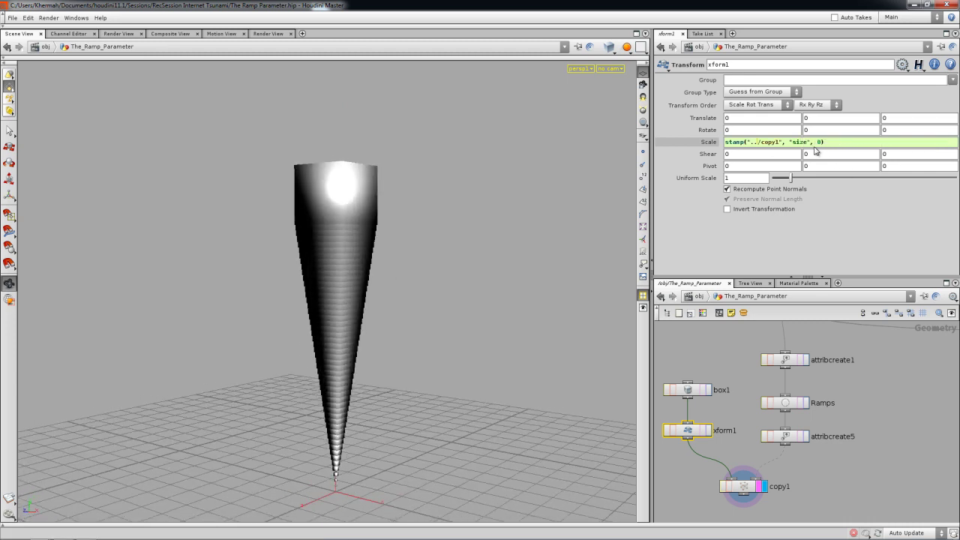
pyautogui.press('Return')
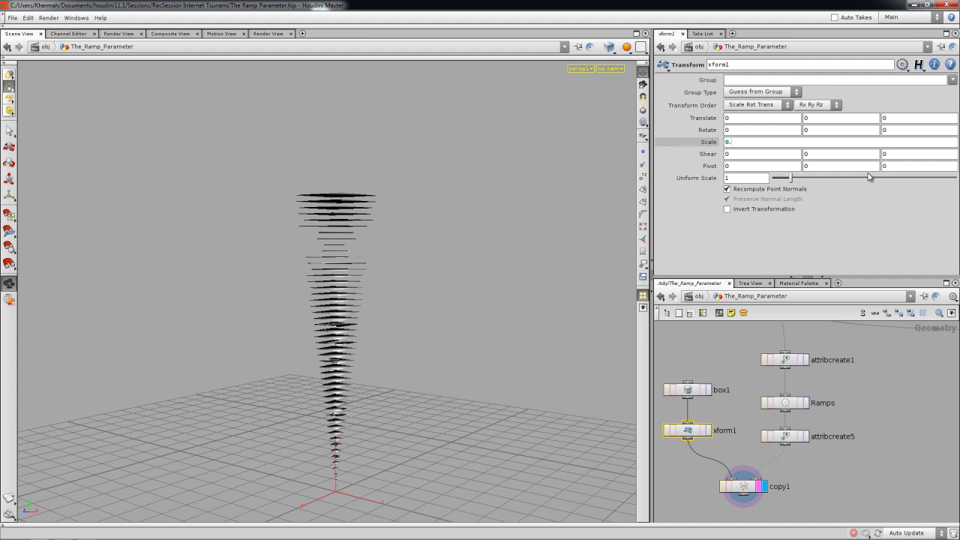
pyautogui.moveTo(343, 306); pyautogui.dragTo(422, 305)
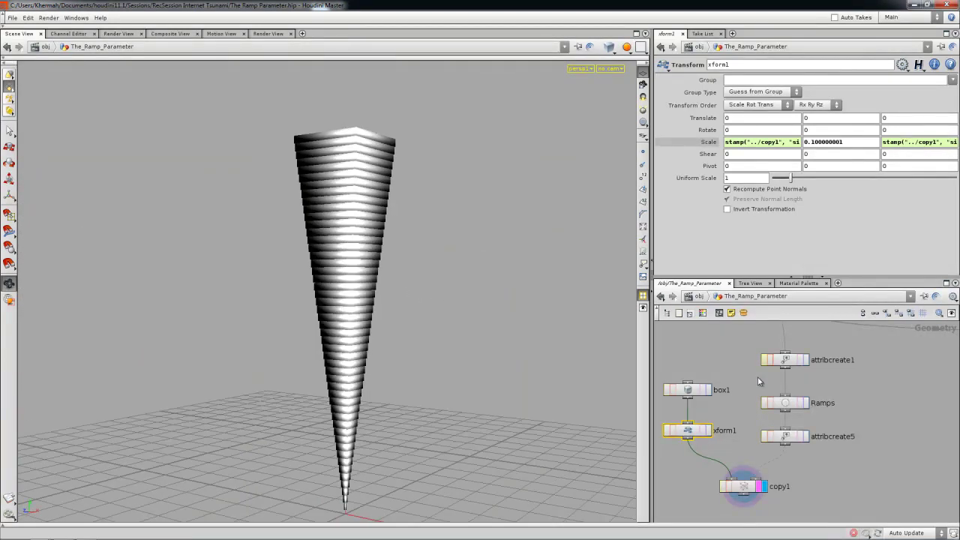
# Step: Add two points to the Size ramp on Ramps, about position 0.26, value 0.53 and position 0.66, value 0.27
pyautogui.click(785, 402)
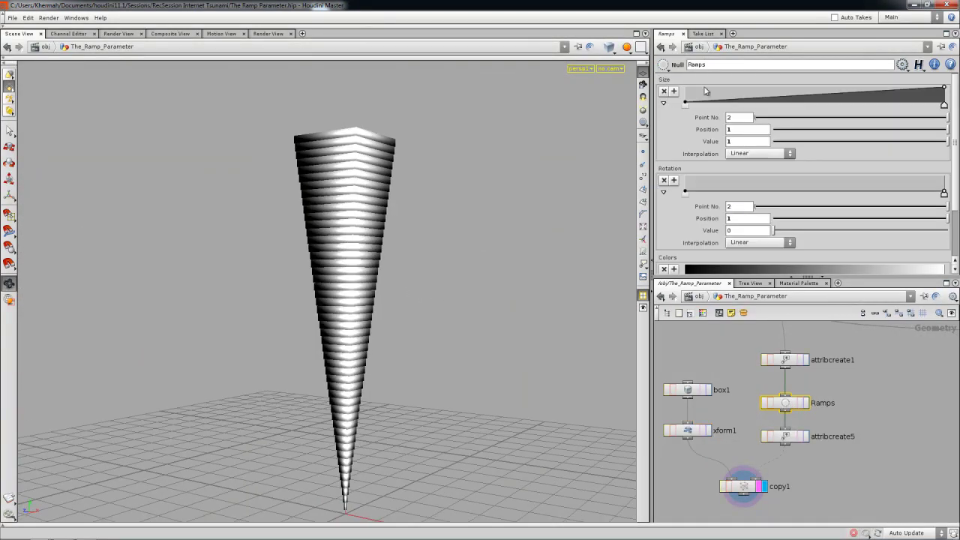
pyautogui.moveTo(752, 98); pyautogui.dragTo(754, 87)
pyautogui.click(855, 95)
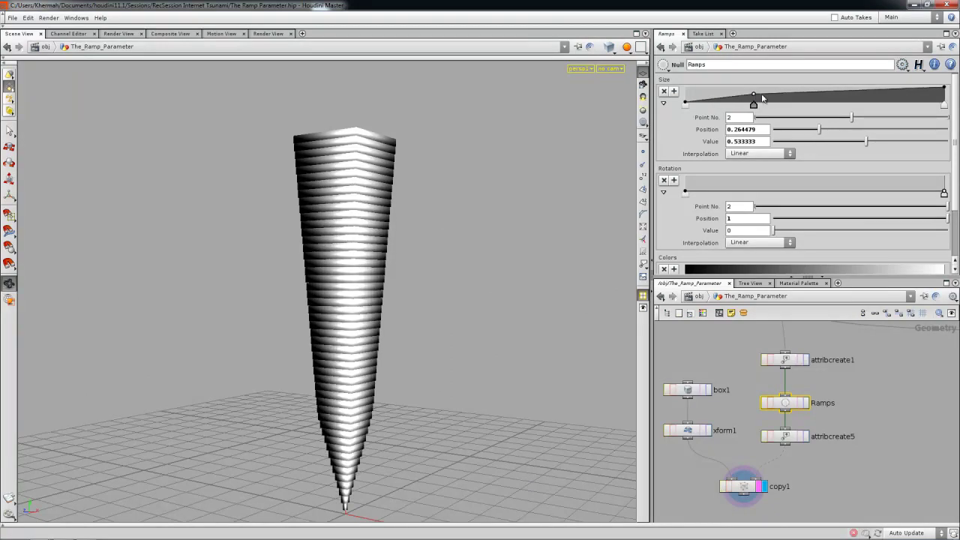
pyautogui.moveTo(855, 101); pyautogui.dragTo(855, 99)
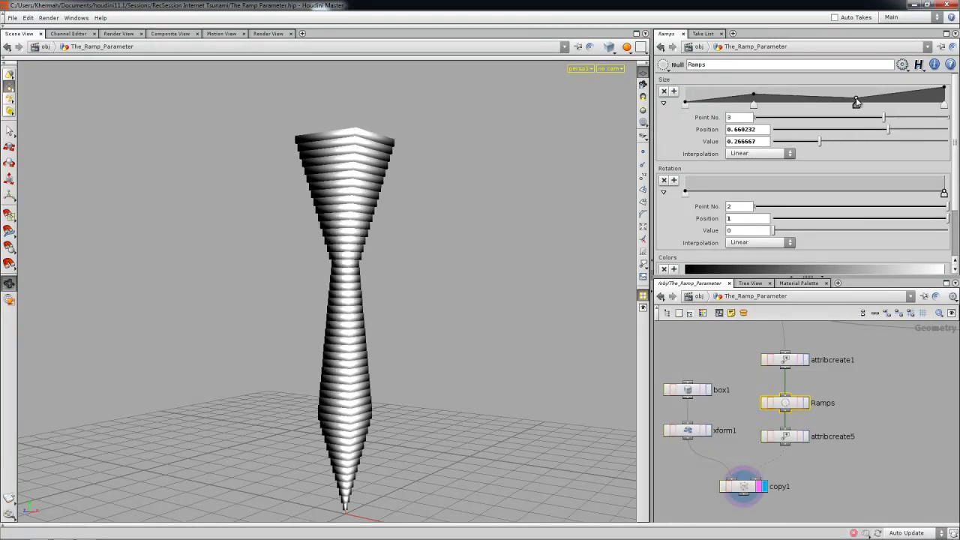
# Step: Add points near the Size ramp's end to taper the stack's tip, and move point 3 to about position 0.60, value 0.53
pyautogui.click(911, 99)
pyautogui.moveTo(943, 88); pyautogui.dragTo(840, 94)
pyautogui.moveTo(450, 259); pyautogui.dragTo(405, 279)
# Step: Set xform1's Y scale to 0.085 to leave slight gaps between the boxes
pyautogui.click(686, 431)
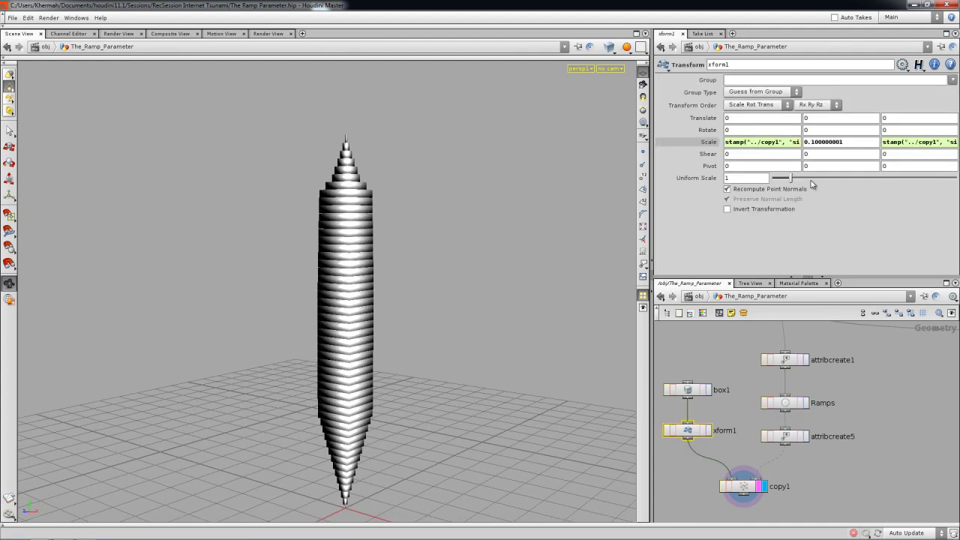
pyautogui.moveTo(821, 150); pyautogui.dragTo(803, 224, button='middle')
pyautogui.click(756, 400)
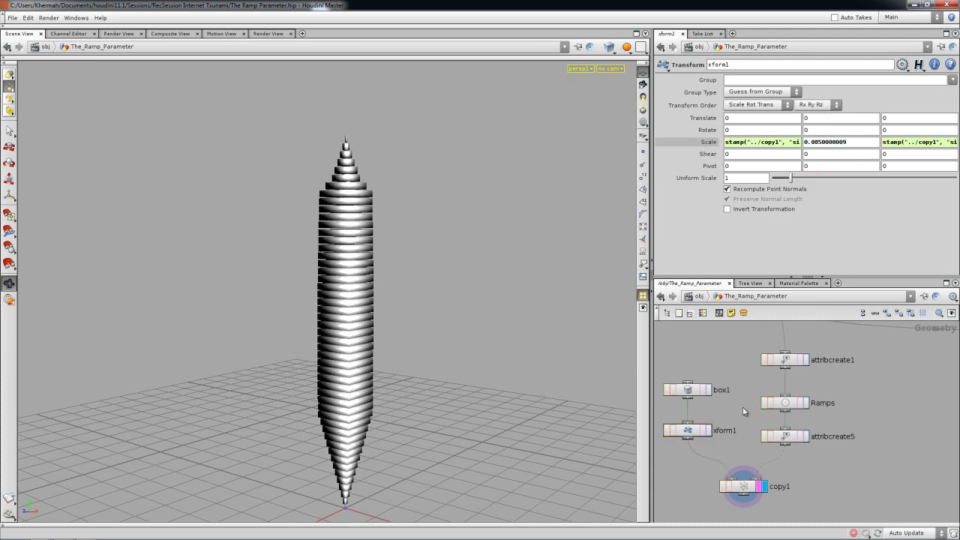
# Step: Define stamp variable 2 on copy1 as rotation
pyautogui.moveTo(742, 437); pyautogui.dragTo(742, 398, button='middle')
pyautogui.moveTo(745, 410); pyautogui.dragTo(750, 414, button='right')
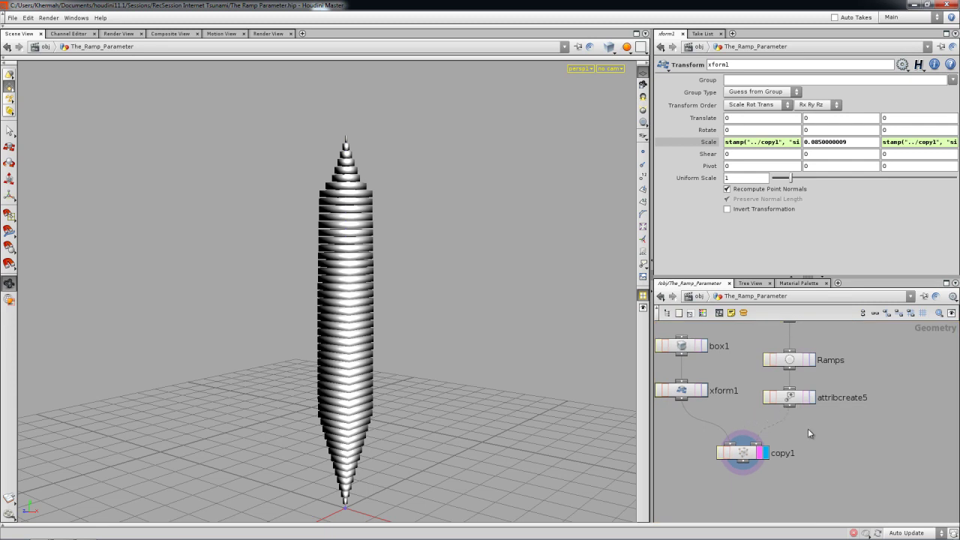
pyautogui.moveTo(801, 407); pyautogui.dragTo(801, 432, button='middle')
pyautogui.click(795, 389)
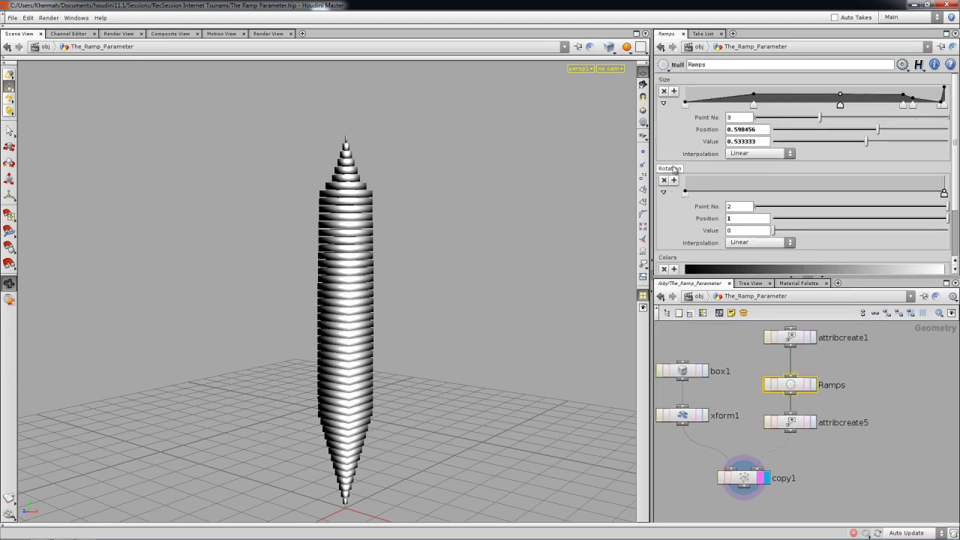
pyautogui.click(743, 478)
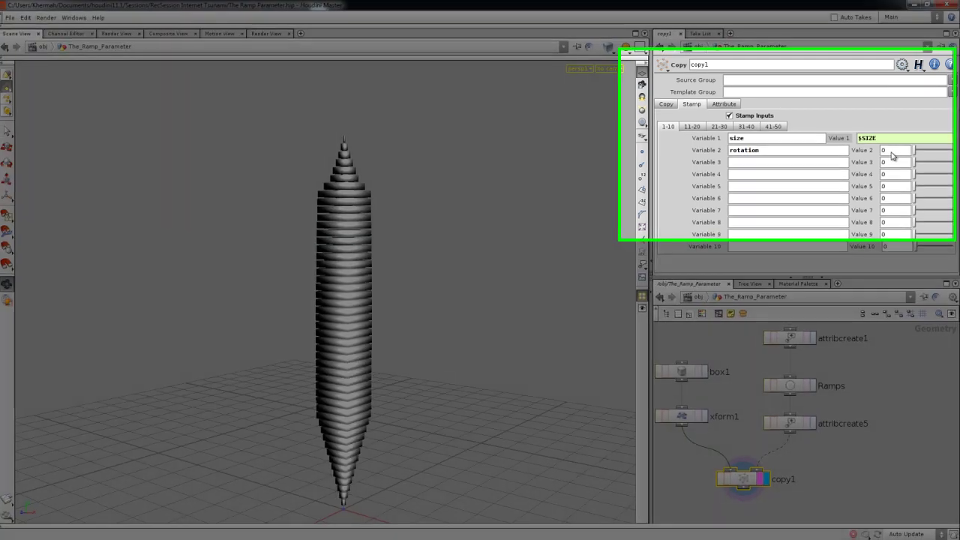
# Step: Begin copy1's stamp value 2 with the expression fit(chramp("../Ramps/rot", $ZERONE, 0) to sample the rotation ramp
pyautogui.click(895, 150)
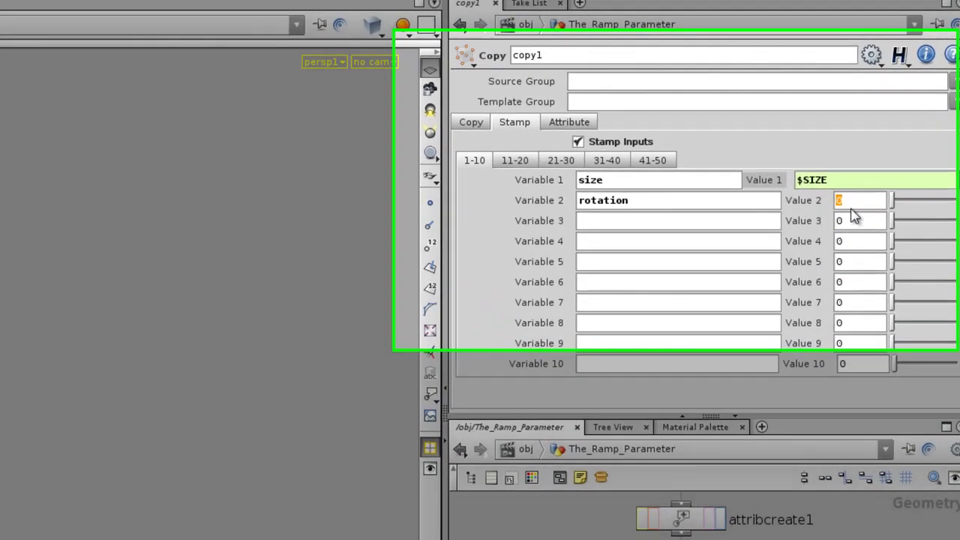
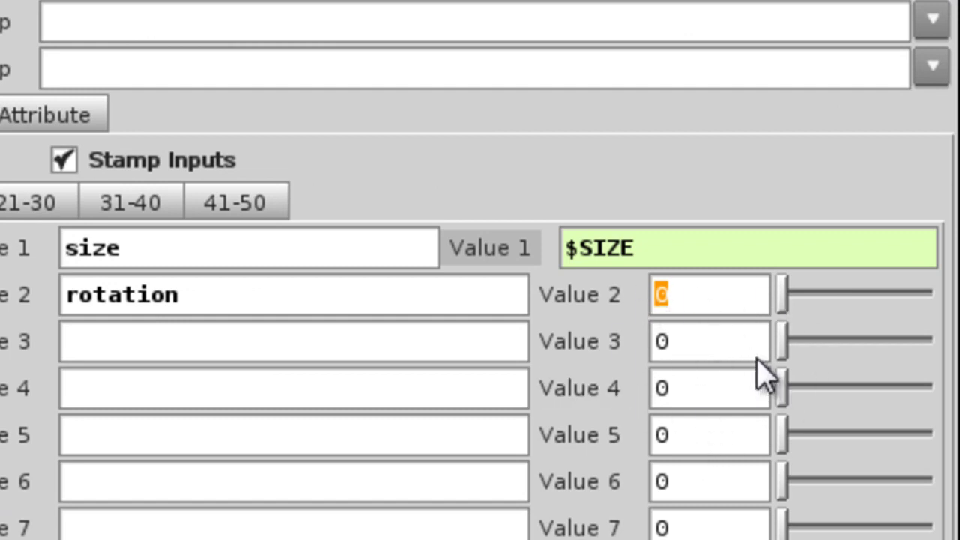
pyautogui.write('fit')
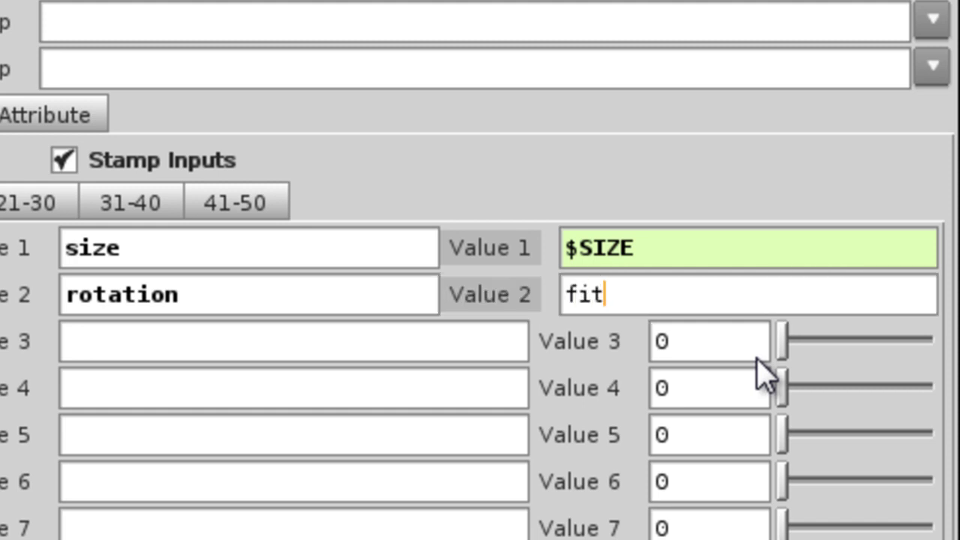
pyautogui.write('(')
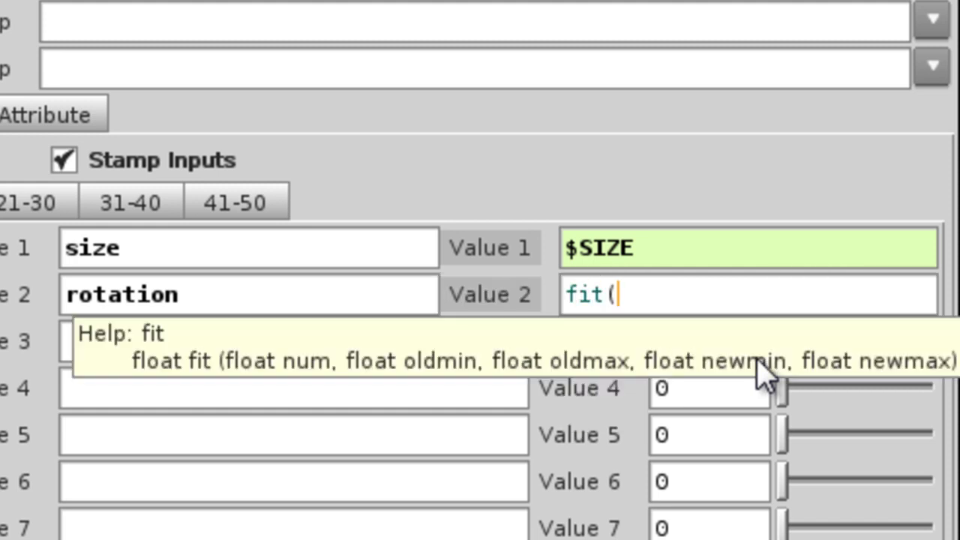
pyautogui.write('chram')
pyautogui.press('Down')
pyautogui.press('Return')
pyautogui.write('"')
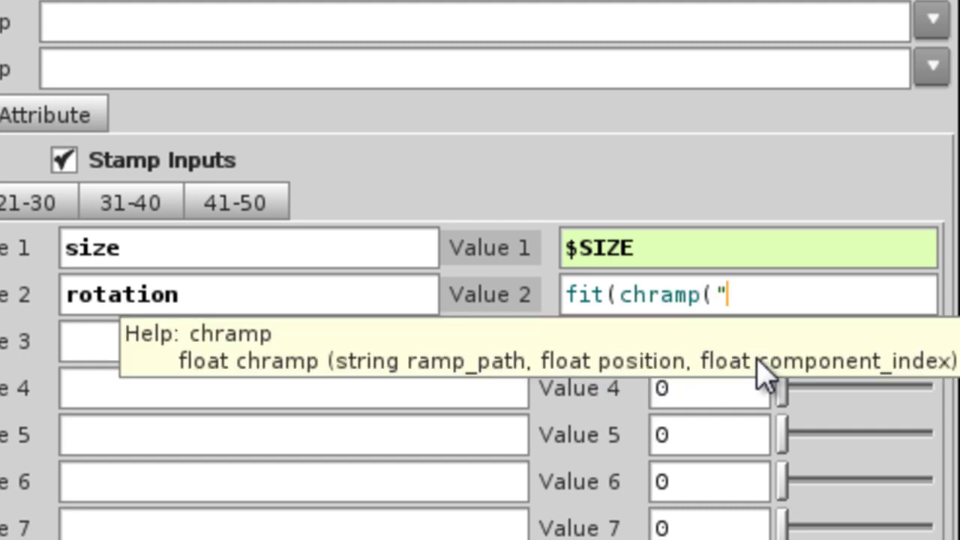
pyautogui.write('../')
pyautogui.write('Ra')
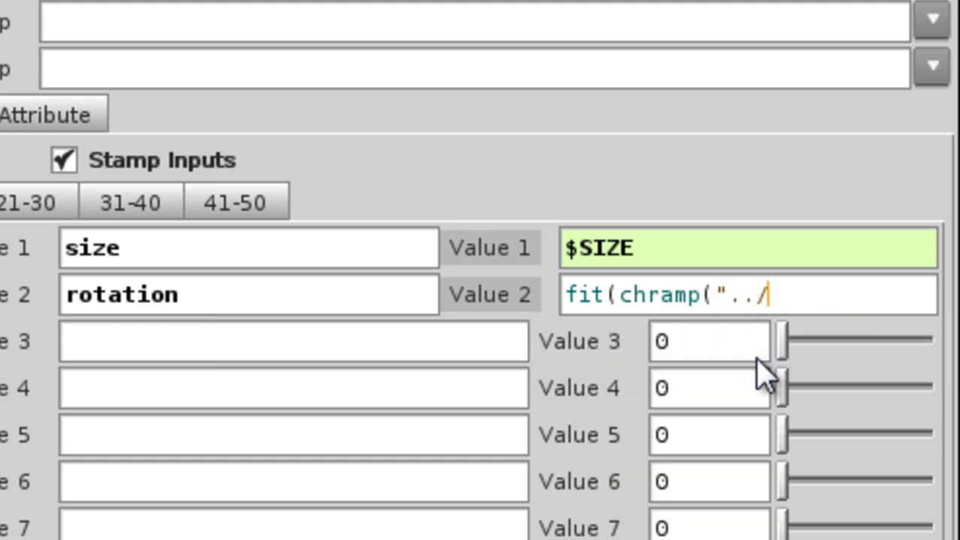
pyautogui.press('Down')
pyautogui.press('Return')
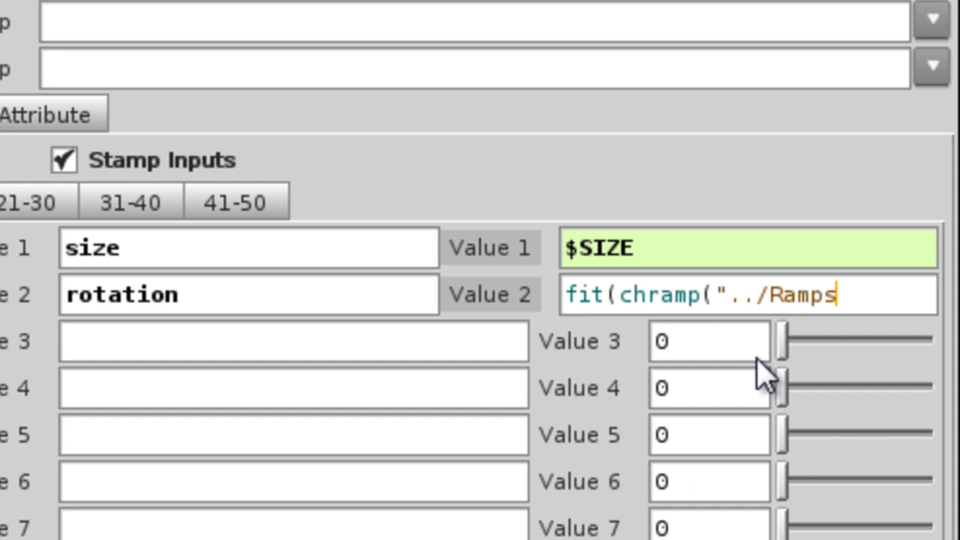
pyautogui.write('/r')
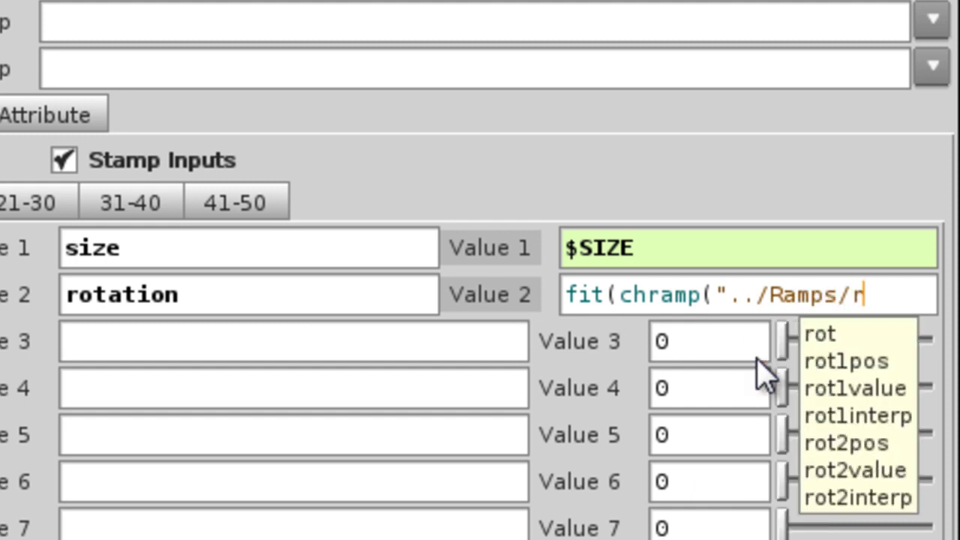
pyautogui.press('Down')
pyautogui.press('Return')
pyautogui.write('", ')
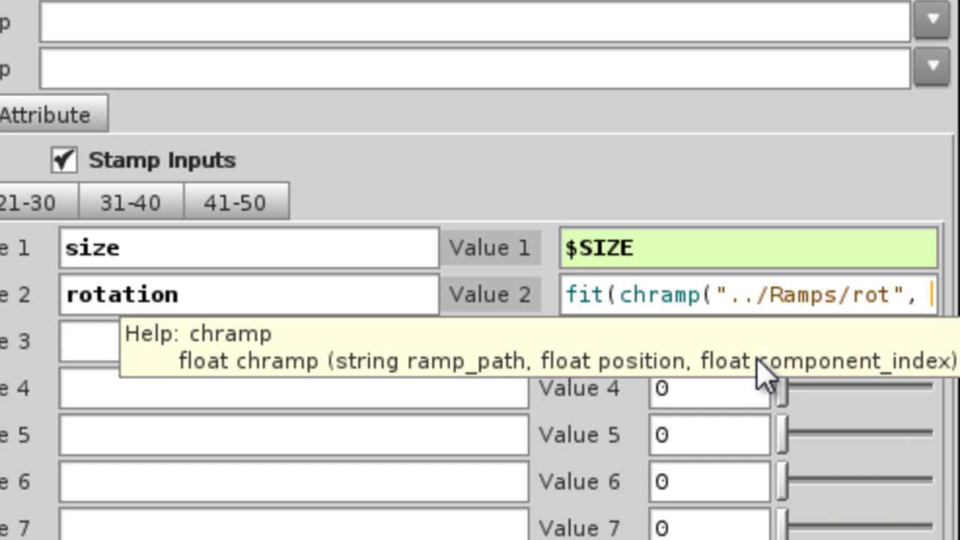
pyautogui.write('$ZERONE')
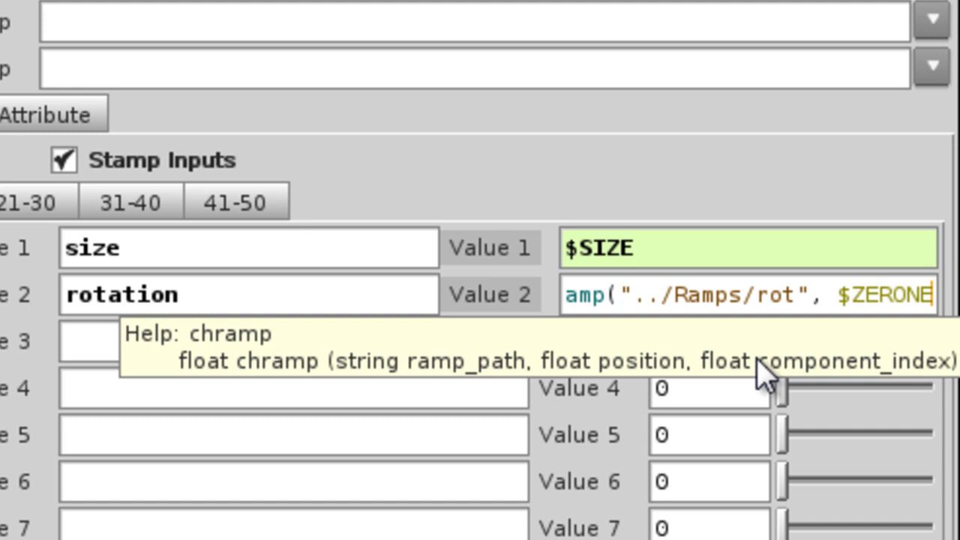
pyautogui.write(', ')
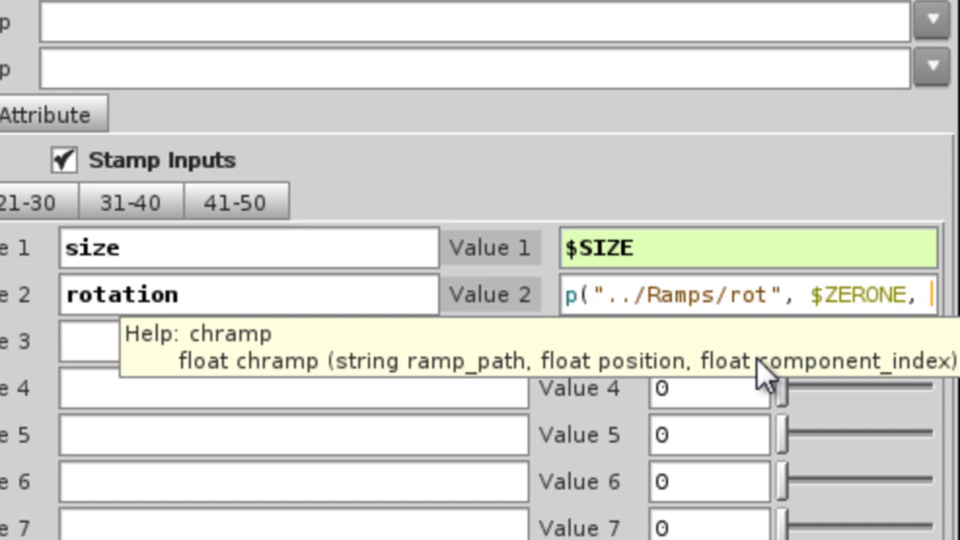
pyautogui.write('0)')
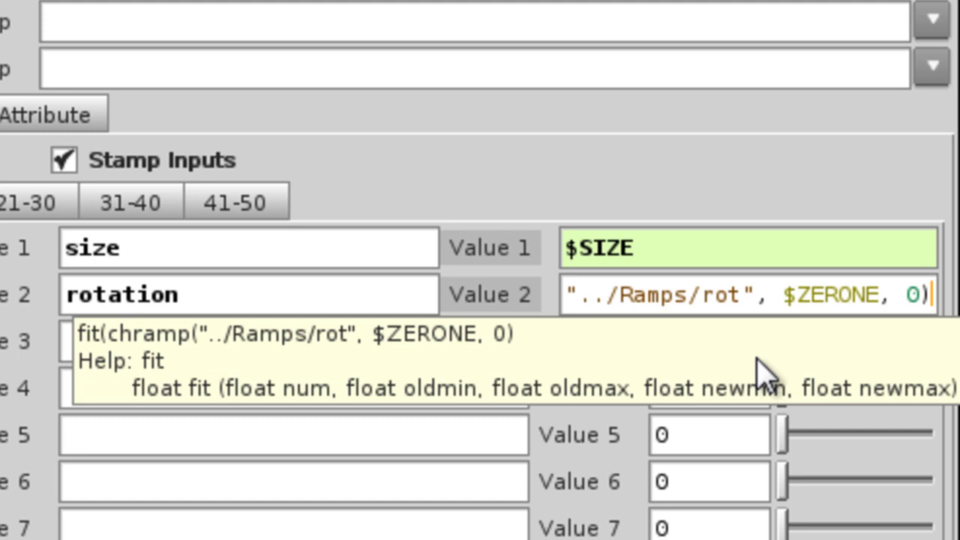
# Step: Complete the rotation stamp's fit expression with an old range of 0 to 1 and a new range of 0 to 360
pyautogui.write(', 0, ')
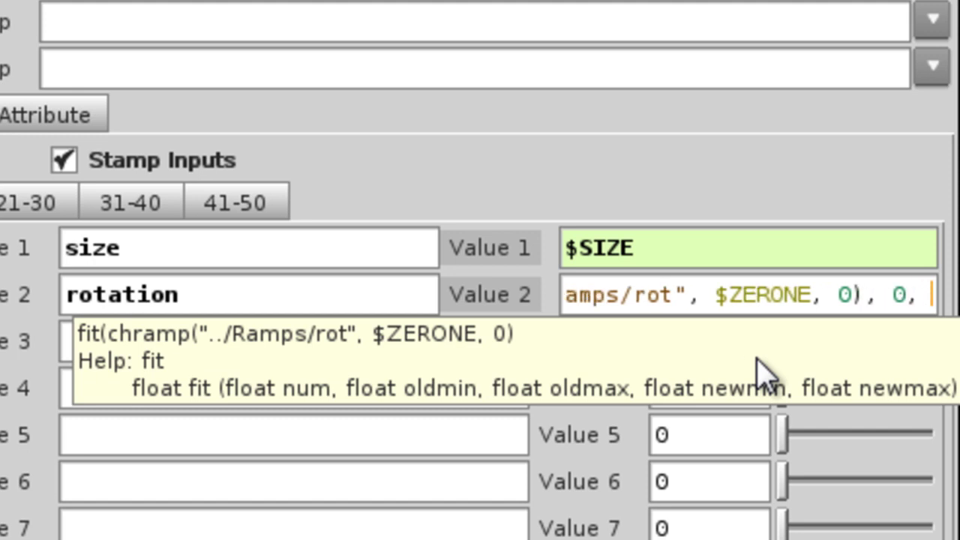
pyautogui.write('1, ')
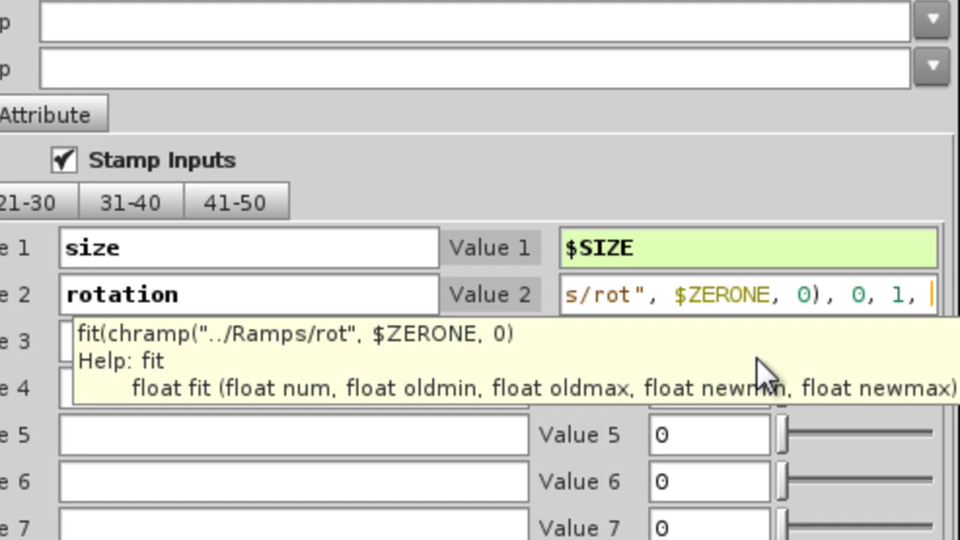
pyautogui.write('0')
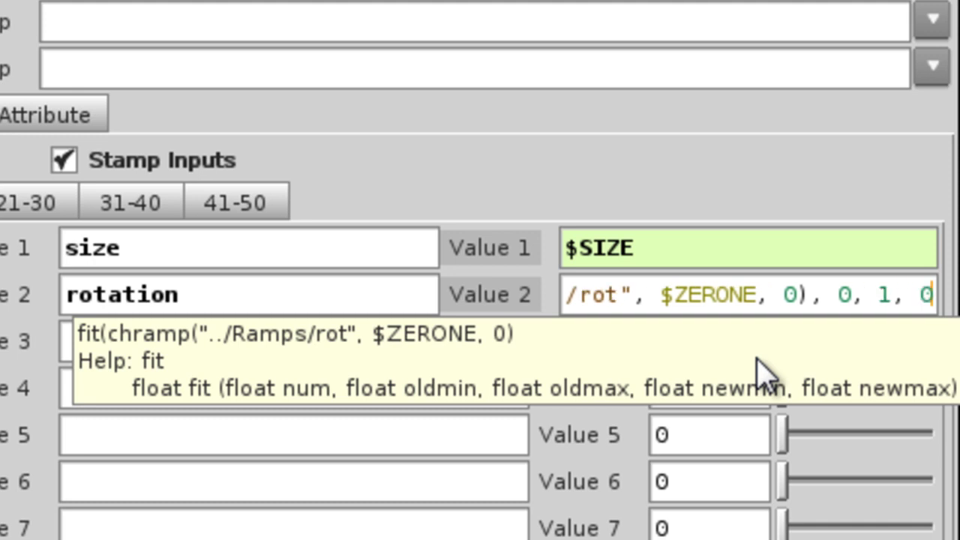
pyautogui.write(',')
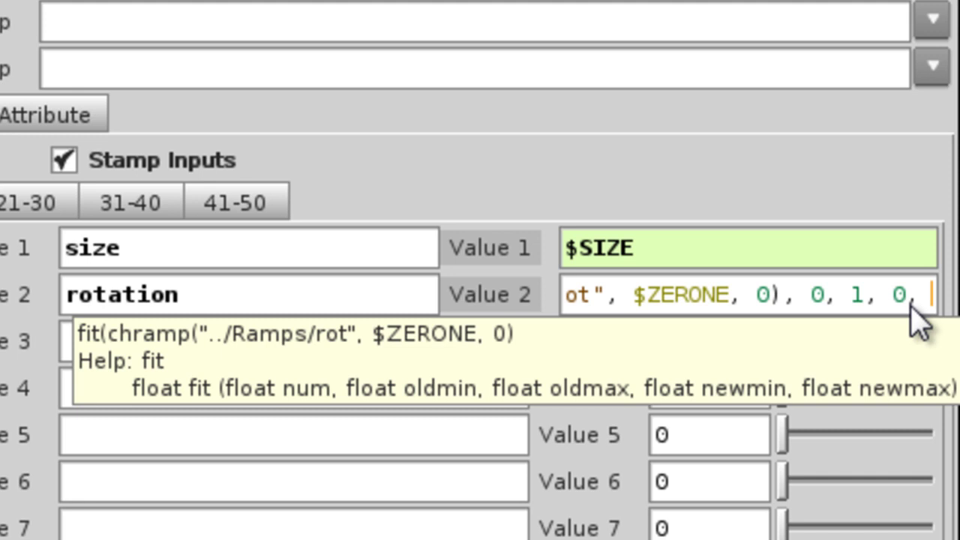
pyautogui.write('360)')
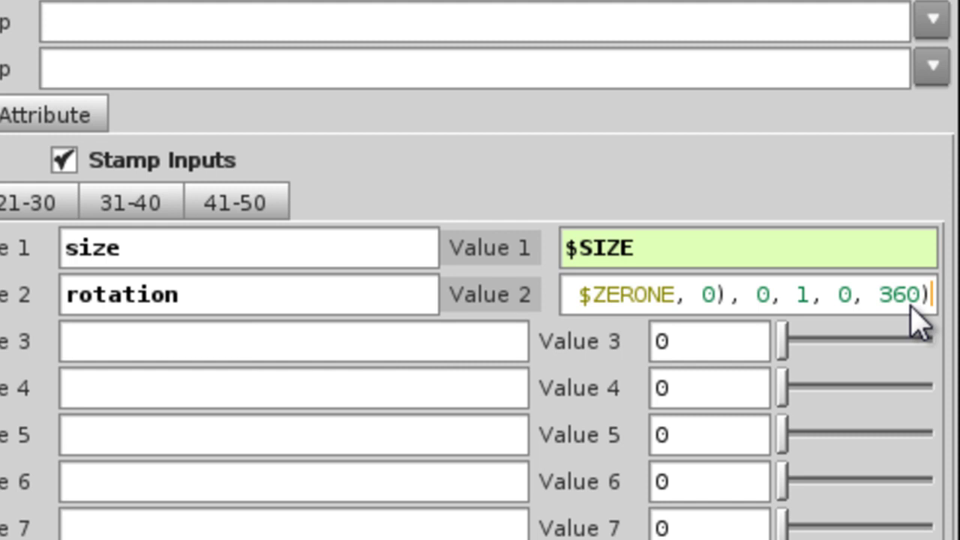
pyautogui.press('Return')
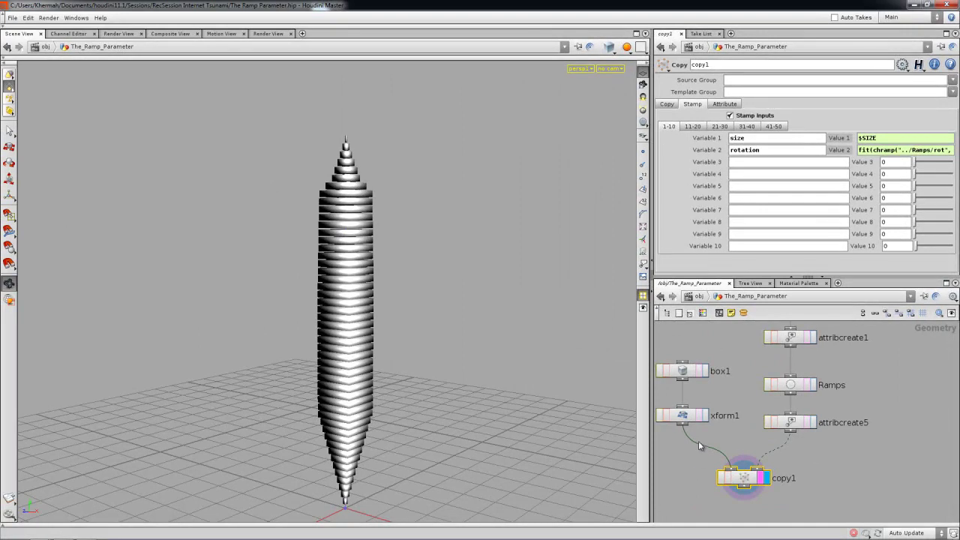
# Step: Drive xform1's Y rotation with the expression stamp("../copy1", "rotation", 0)
pyautogui.click(682, 415)
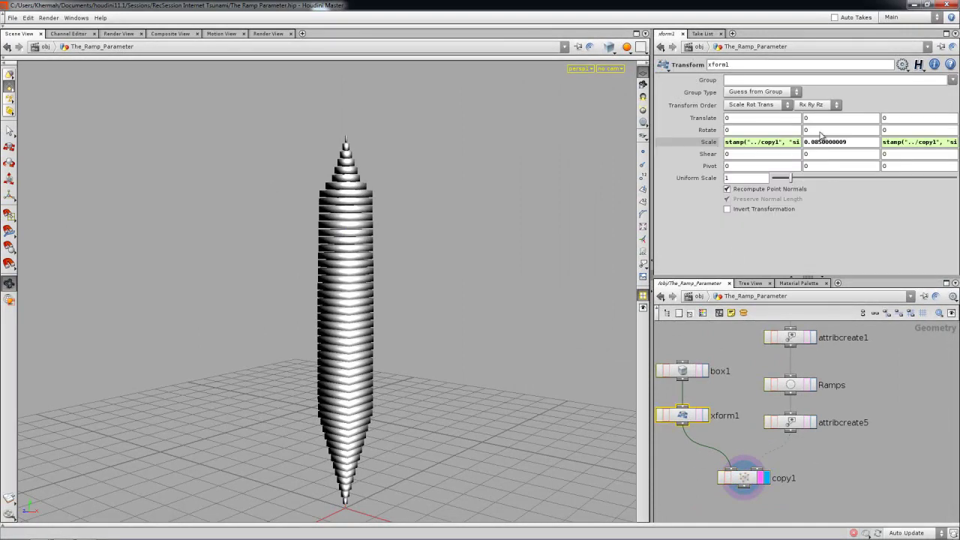
pyautogui.moveTo(811, 133); pyautogui.dragTo(916, 101, button='middle')
pyautogui.write('stamp(')
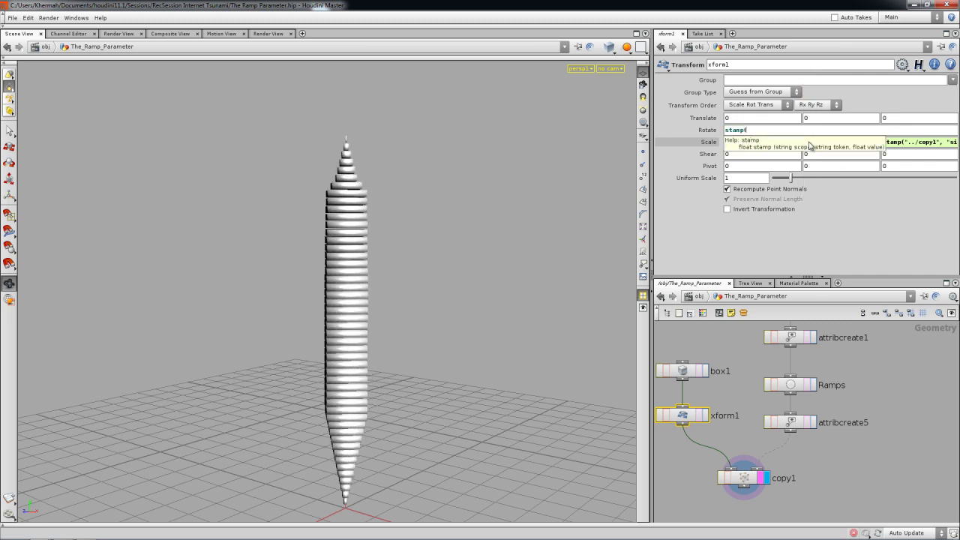
pyautogui.write('"../copy1')
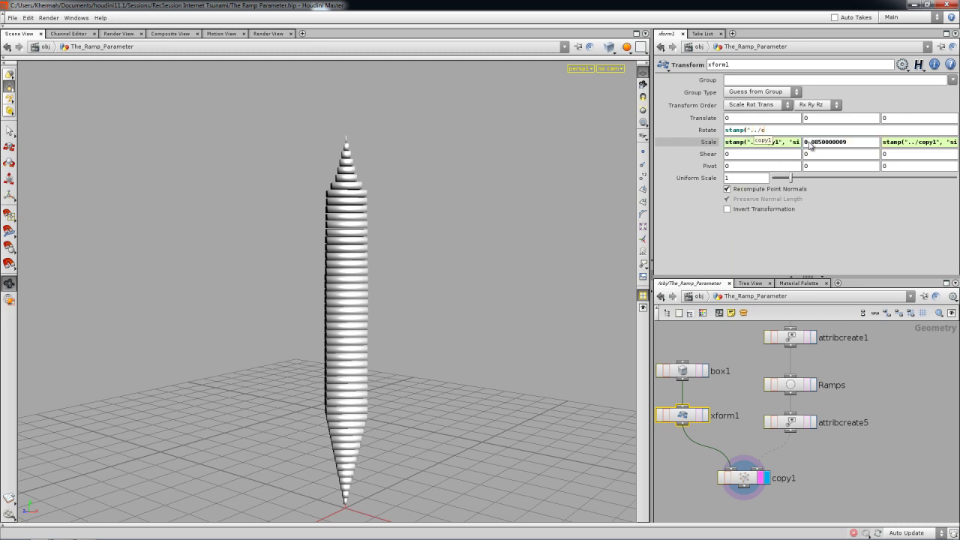
pyautogui.write('",')
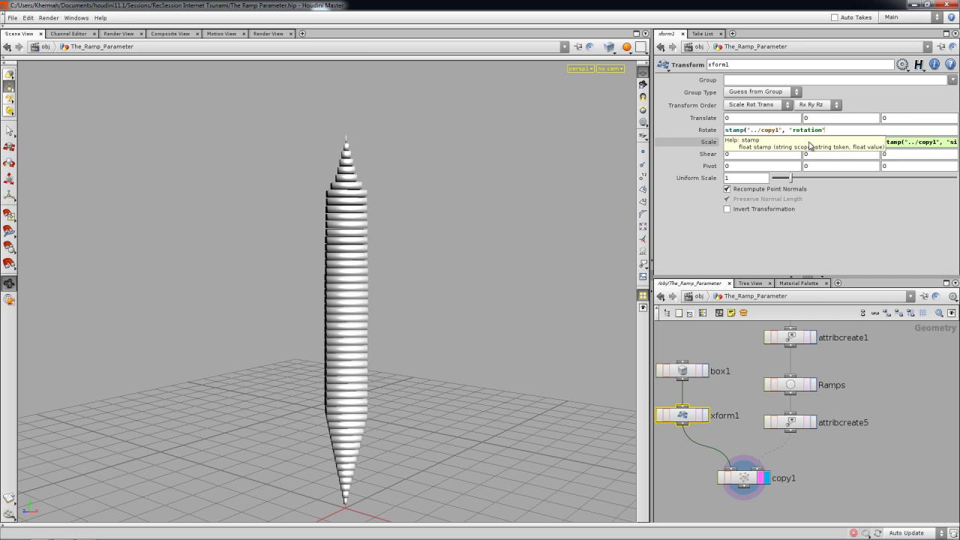
pyautogui.write('"rotation", 0)')
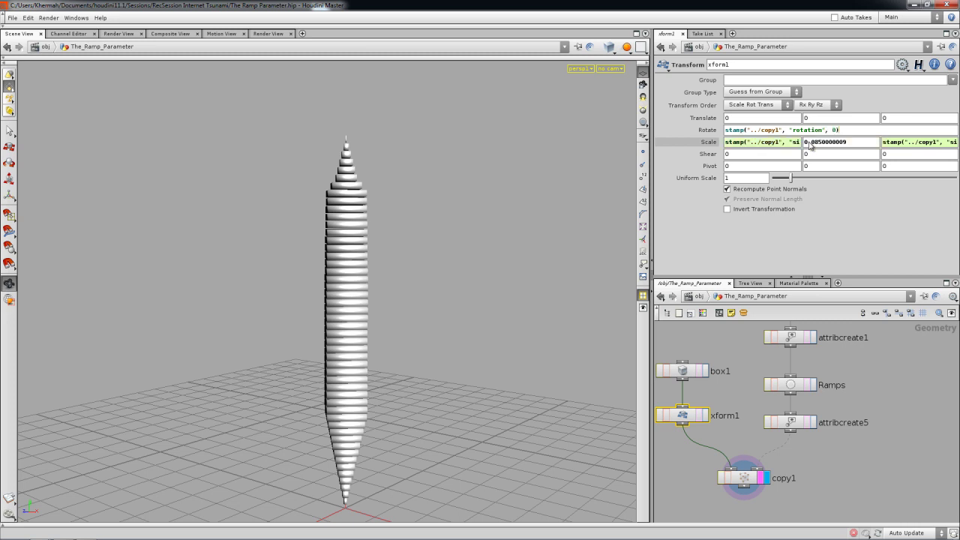
pyautogui.press('Return')
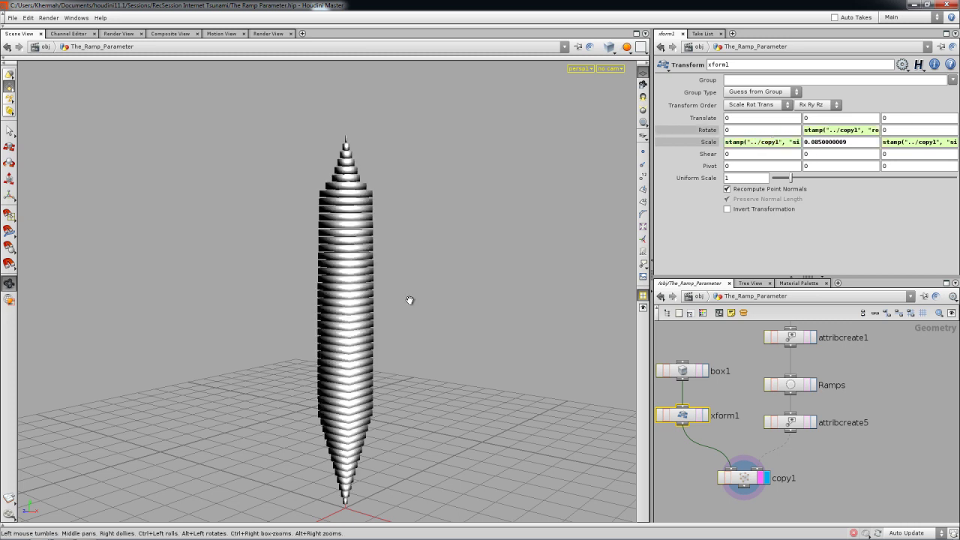
# Step: Raise the last point of the Ramps null's Rotation ramp to a value of 1
pyautogui.moveTo(399, 297); pyautogui.dragTo(540, 330)
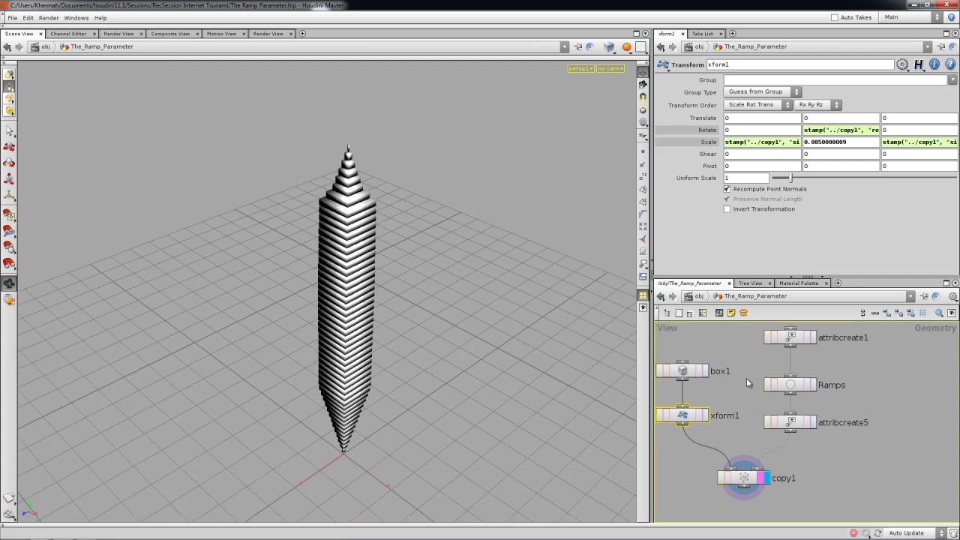
pyautogui.moveTo(746, 396); pyautogui.dragTo(737, 412, button='middle')
pyautogui.click(782, 402)
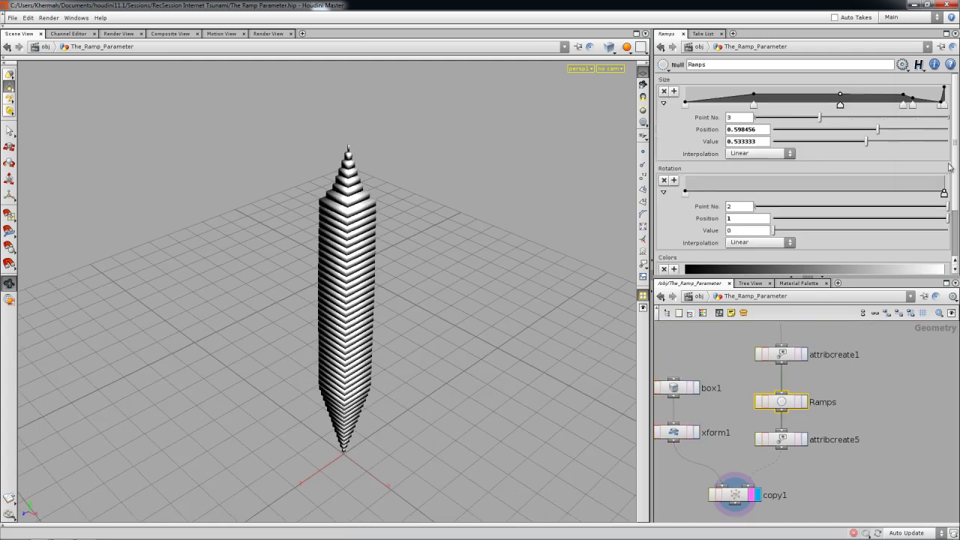
pyautogui.moveTo(943, 189); pyautogui.dragTo(942, 152)
pyautogui.moveTo(940, 191); pyautogui.dragTo(952, 171)
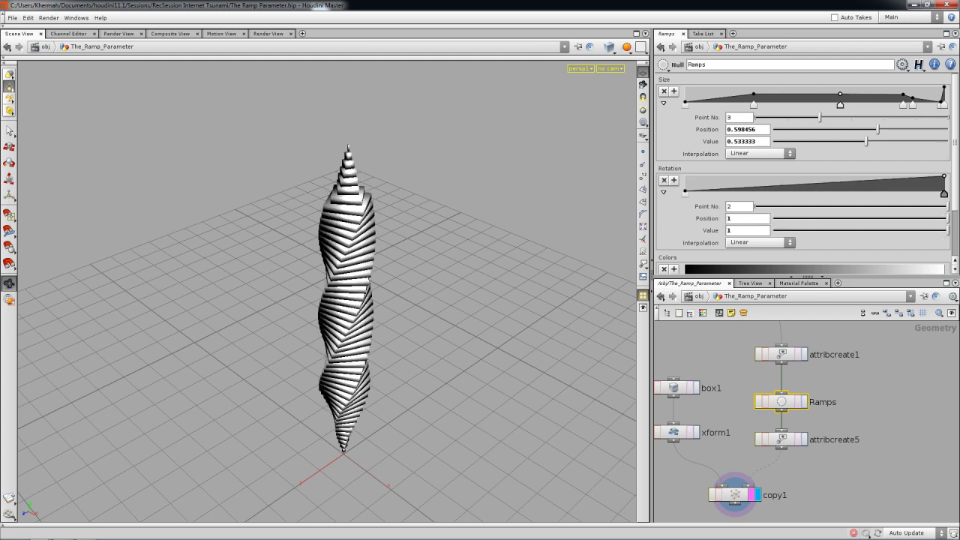
# Step: Add two Rotation ramp points: one at about 0.376 with value 0.5 and one at about 0.639 with value 0.6
pyautogui.moveTo(540, 277); pyautogui.dragTo(353, 268)
pyautogui.moveTo(786, 186); pyautogui.dragTo(784, 186)
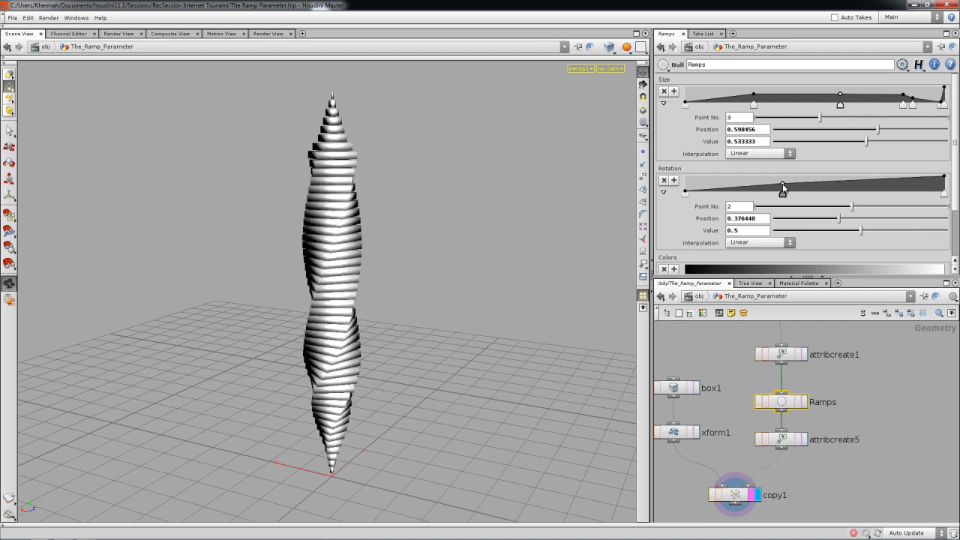
pyautogui.click(851, 182)
pyautogui.moveTo(360, 307); pyautogui.dragTo(557, 390)
# Step: Define stamp variable 3 on copy1 as color
pyautogui.click(729, 412)
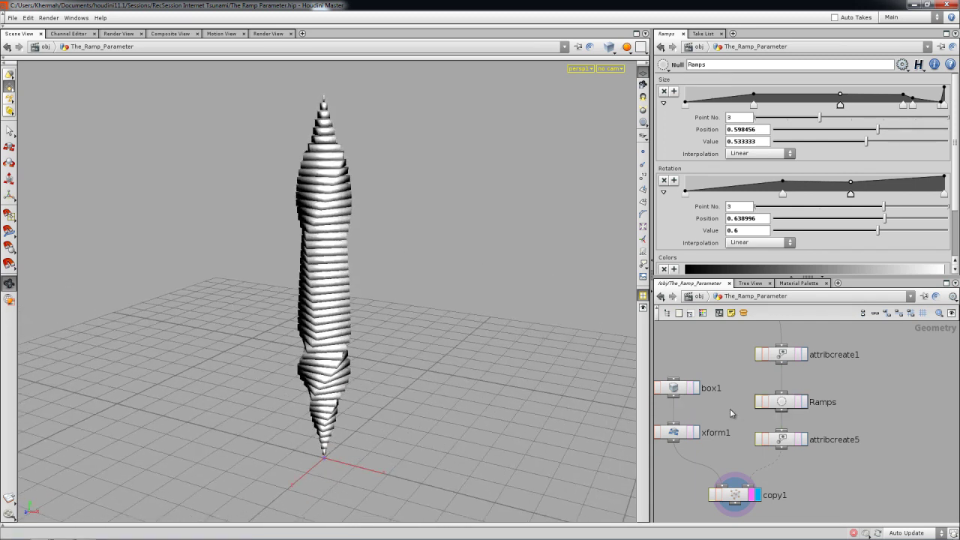
pyautogui.moveTo(730, 407); pyautogui.dragTo(725, 400, button='middle')
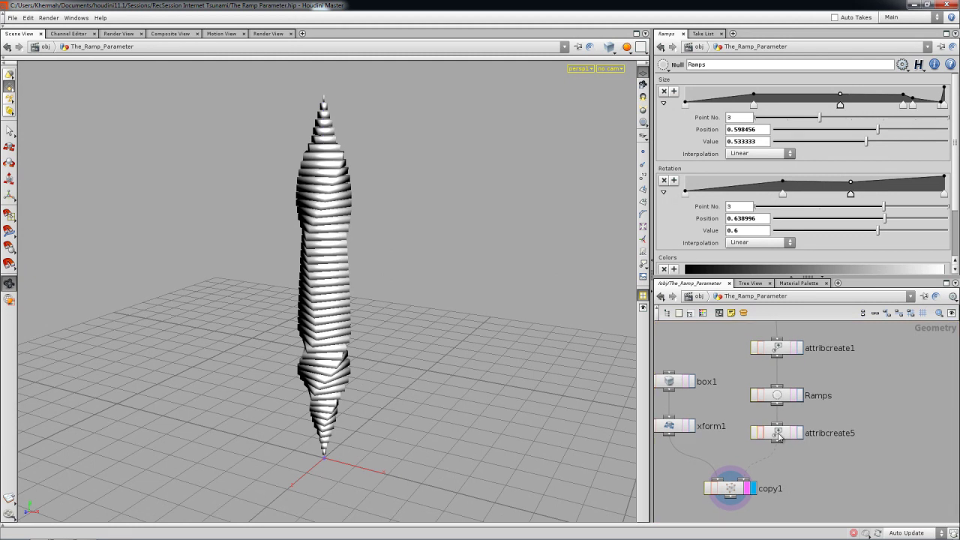
pyautogui.click(777, 437)
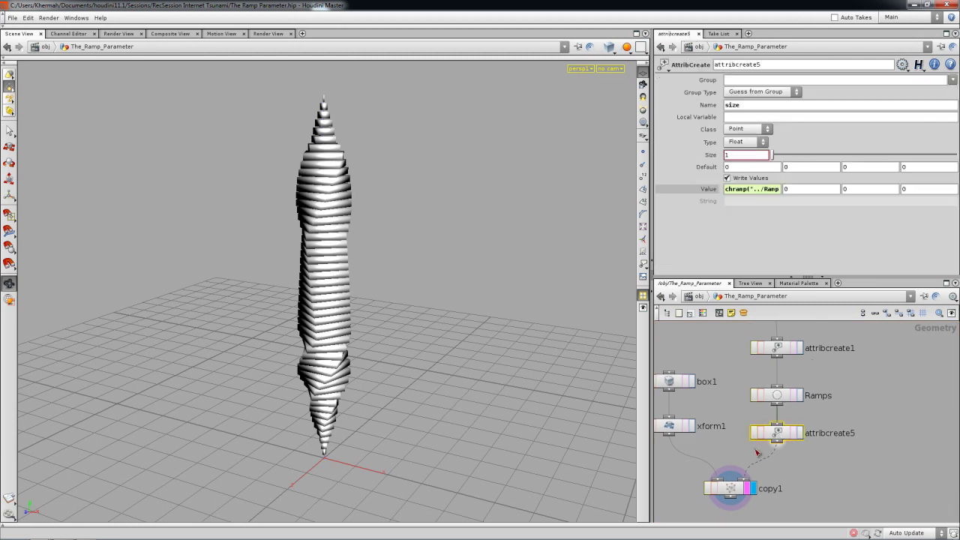
pyautogui.click(732, 489)
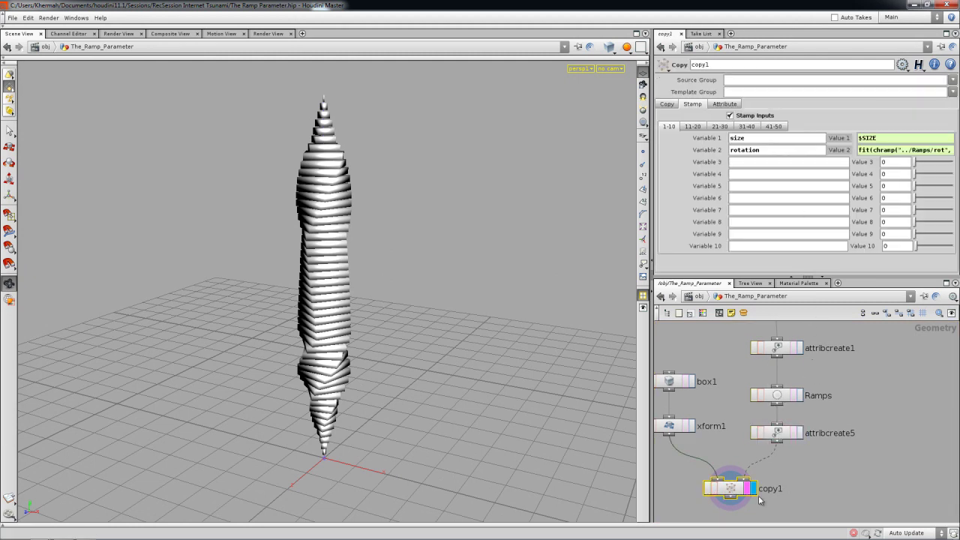
pyautogui.click(745, 162)
pyautogui.write('color')
pyautogui.press('Tab')
# Step: Set copy1's stamp value 3 to the expression chramp("../Ramps/color", $ZERONE, 0)
pyautogui.write('chramp(')
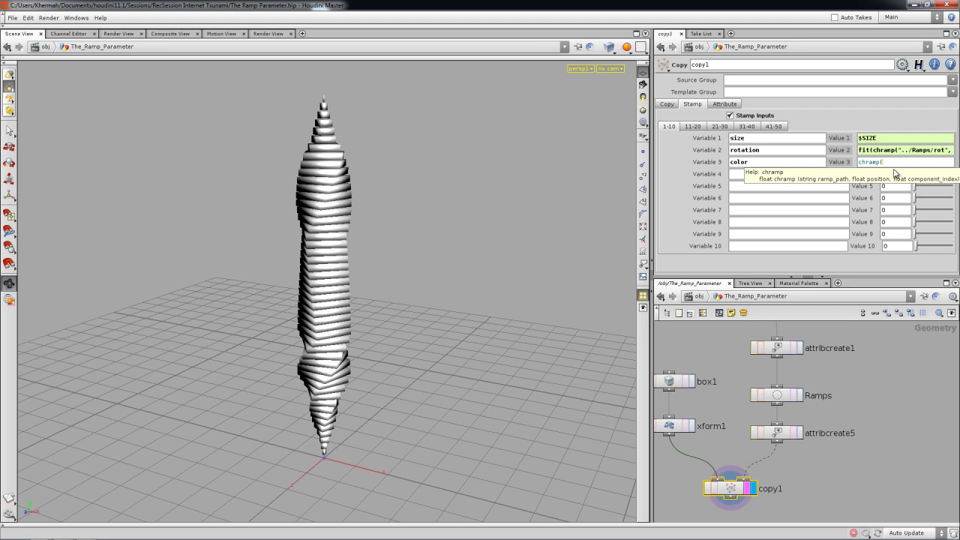
pyautogui.write('"../R')
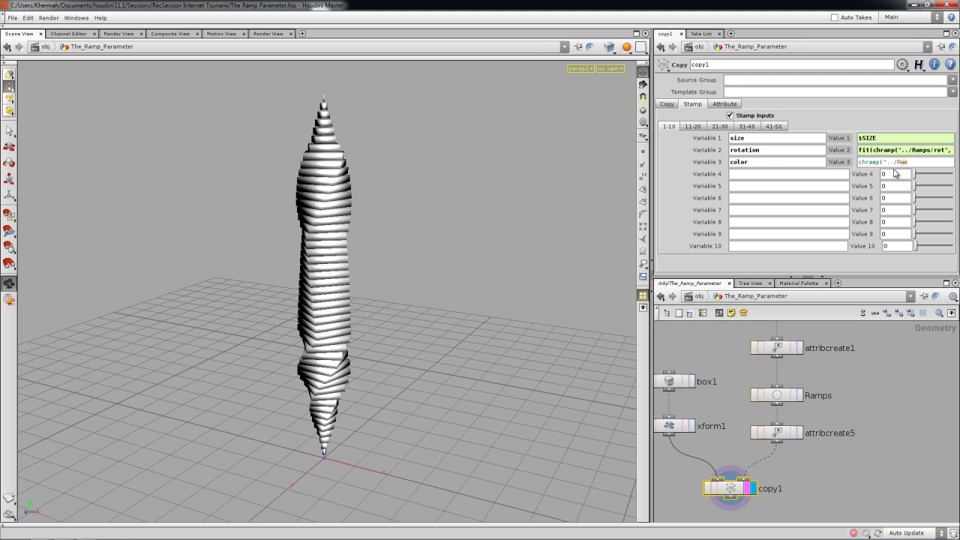
pyautogui.write('am')
pyautogui.click(904, 173)
pyautogui.write('c')
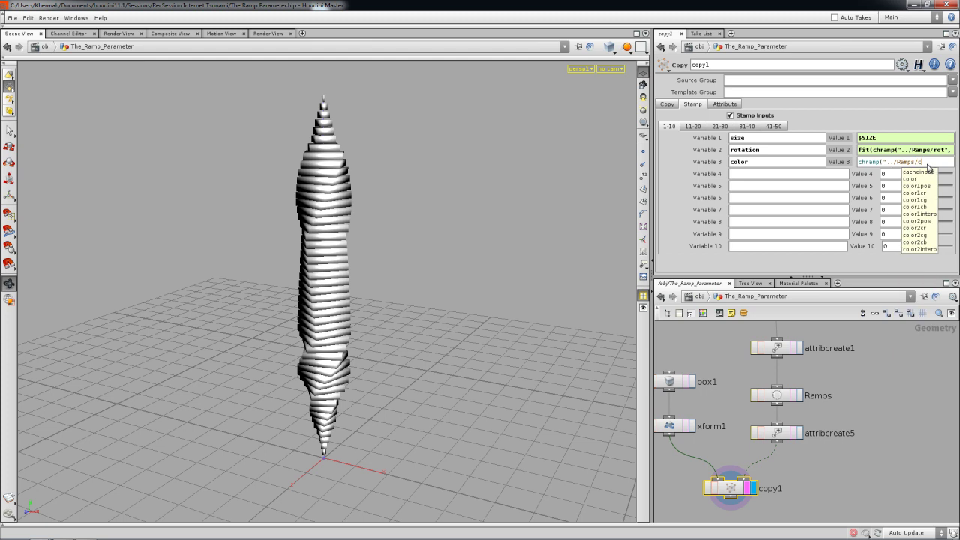
pyautogui.press('Down')
pyautogui.press('Down')
pyautogui.press('Return')
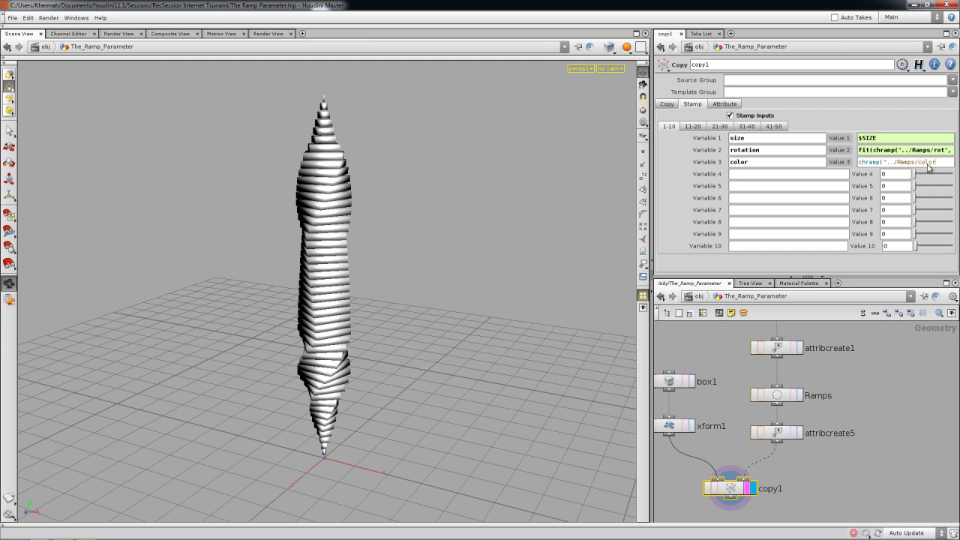
pyautogui.write(',')
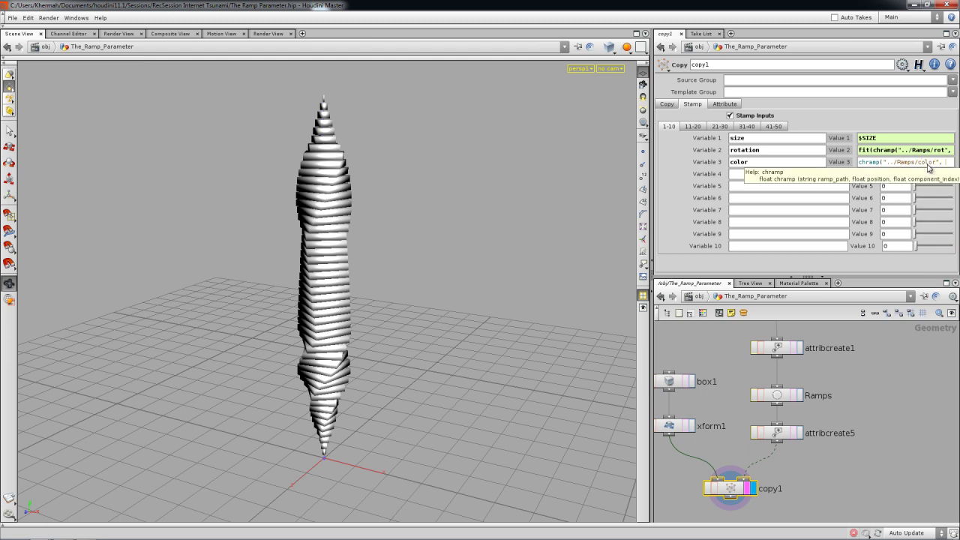
pyautogui.write(' $ZERONE,')
pyautogui.write('0)')
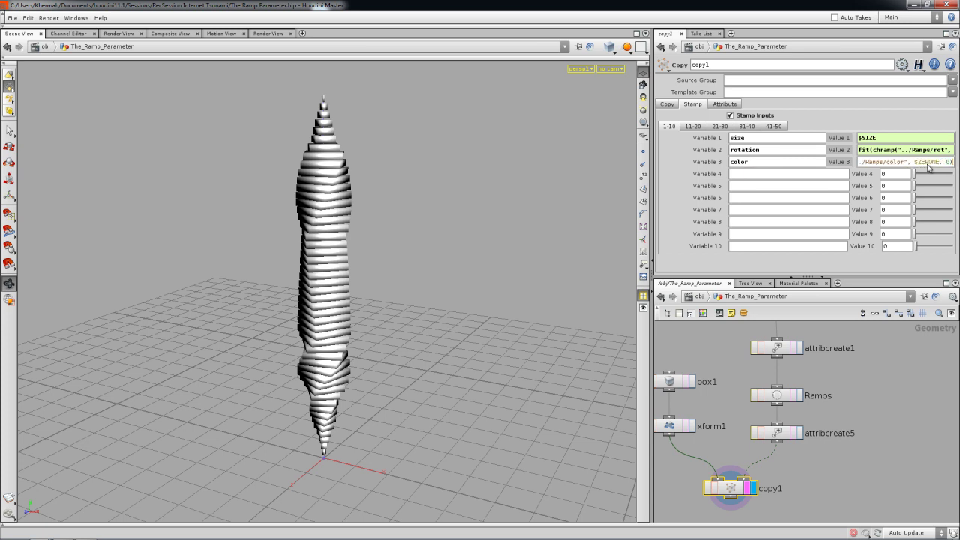
pyautogui.press('Return')
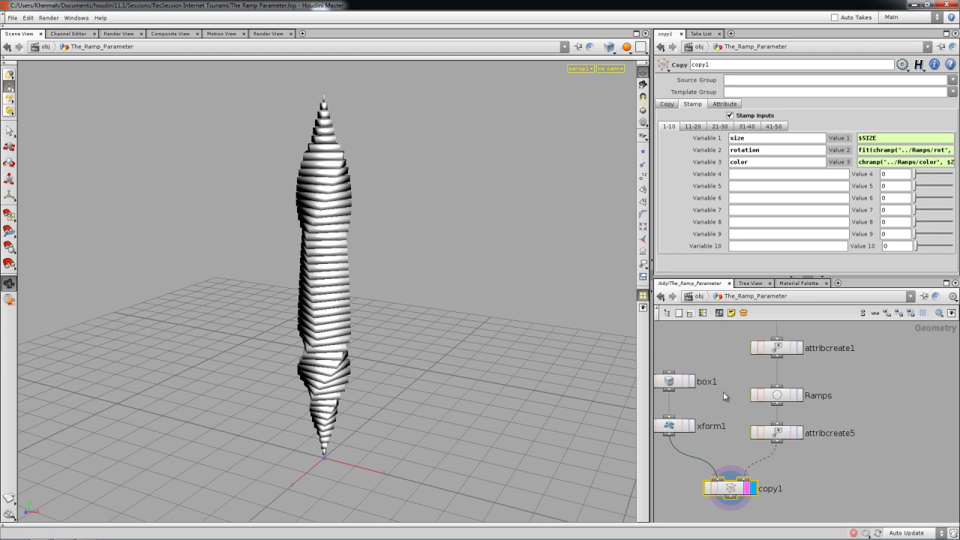
# Step: Insert a Color node on the connection between xform1 and copy1
pyautogui.moveTo(719, 434); pyautogui.dragTo(768, 428, button='middle')
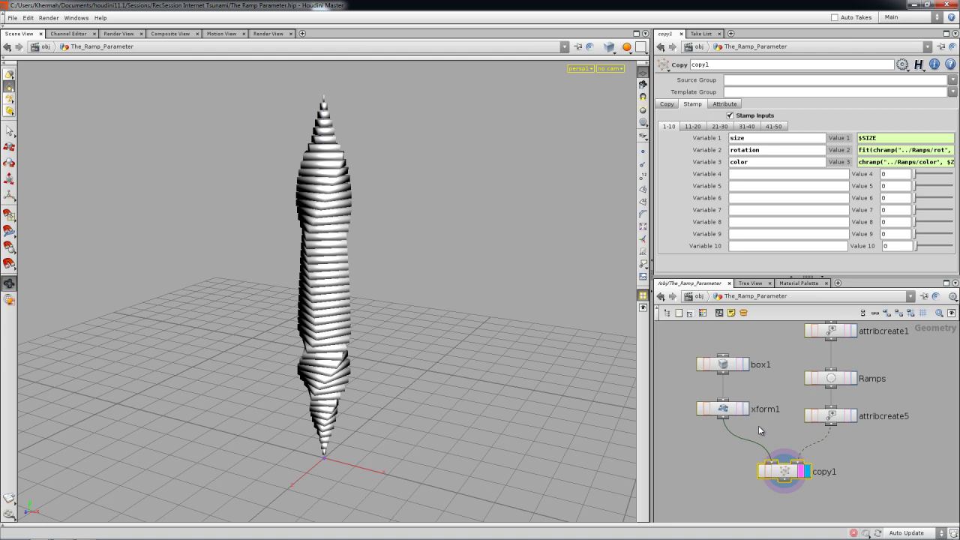
pyautogui.moveTo(758, 430); pyautogui.dragTo(791, 405, button='middle')
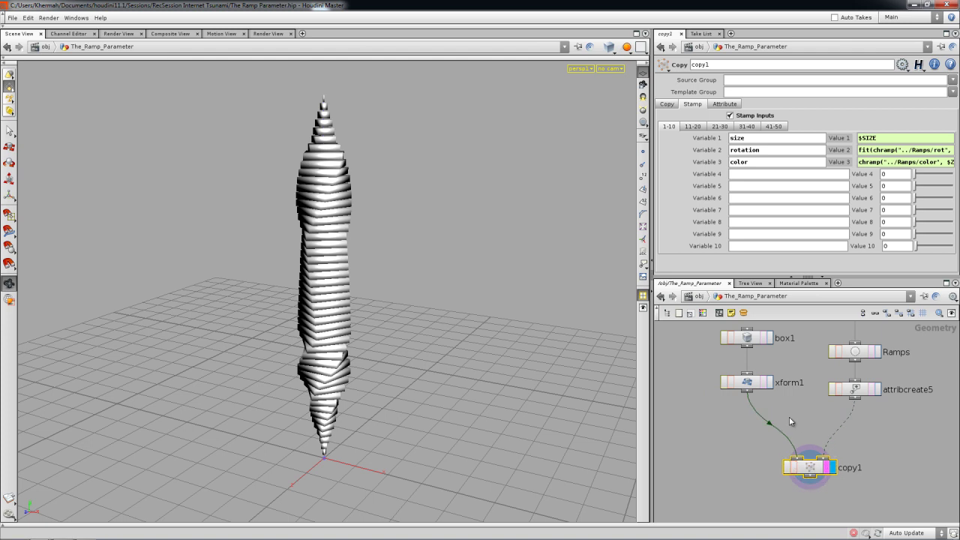
pyautogui.click(780, 421)
pyautogui.scroll(-5, 797, 425)
pyautogui.moveTo(821, 396); pyautogui.dragTo(809, 412, button='middle')
pyautogui.scroll(-1, 819, 439)
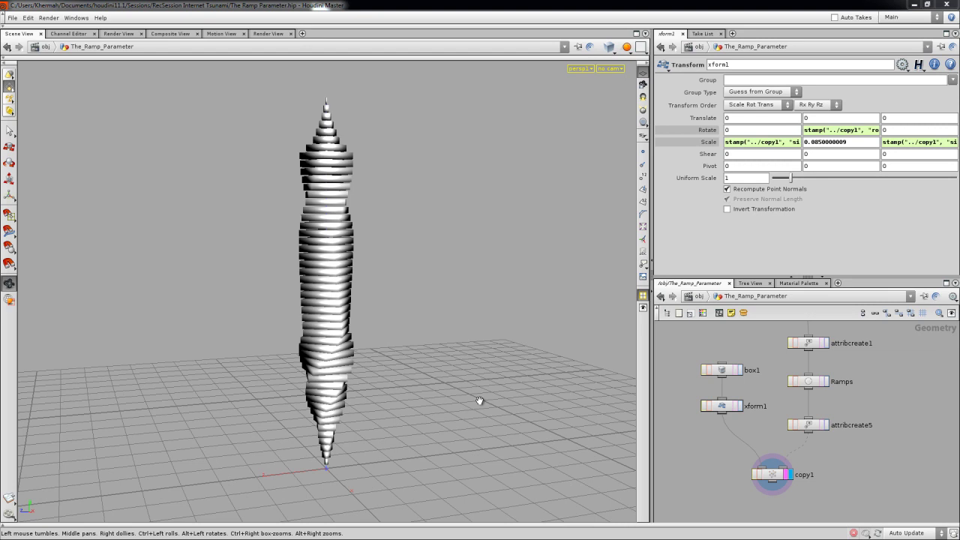
pyautogui.moveTo(404, 388); pyautogui.dragTo(428, 395)
pyautogui.scroll(1, 740, 457)
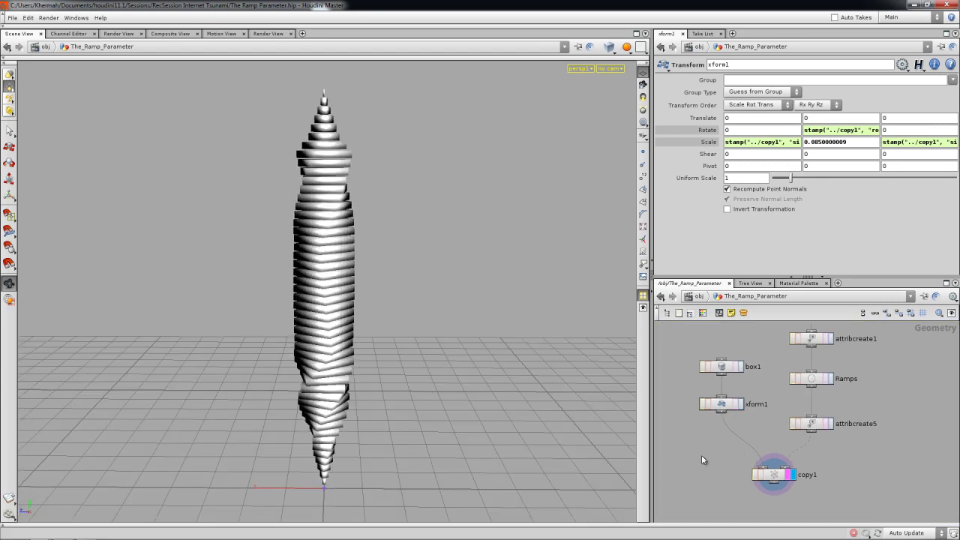
pyautogui.press('Tab')
pyautogui.moveTo(726, 400)
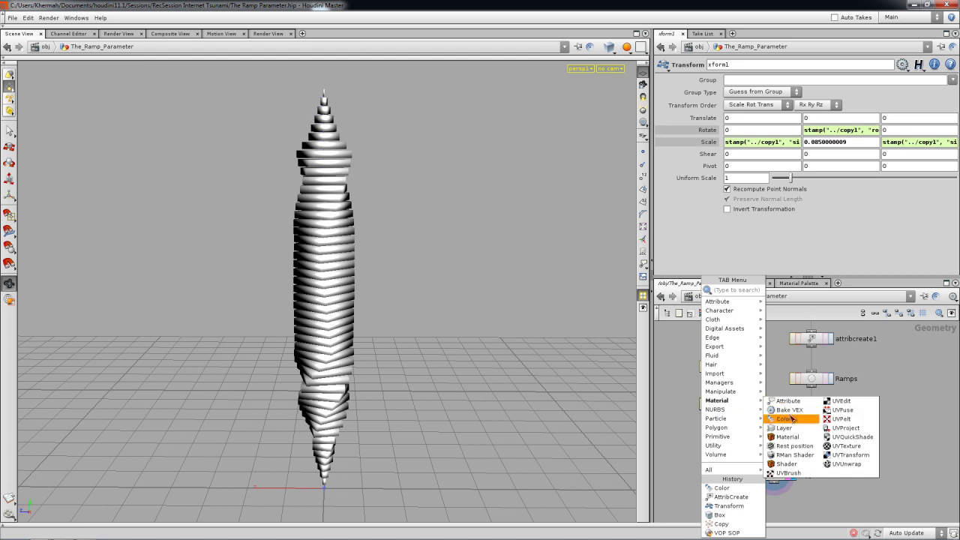
pyautogui.click(784, 418)
pyautogui.press('i')
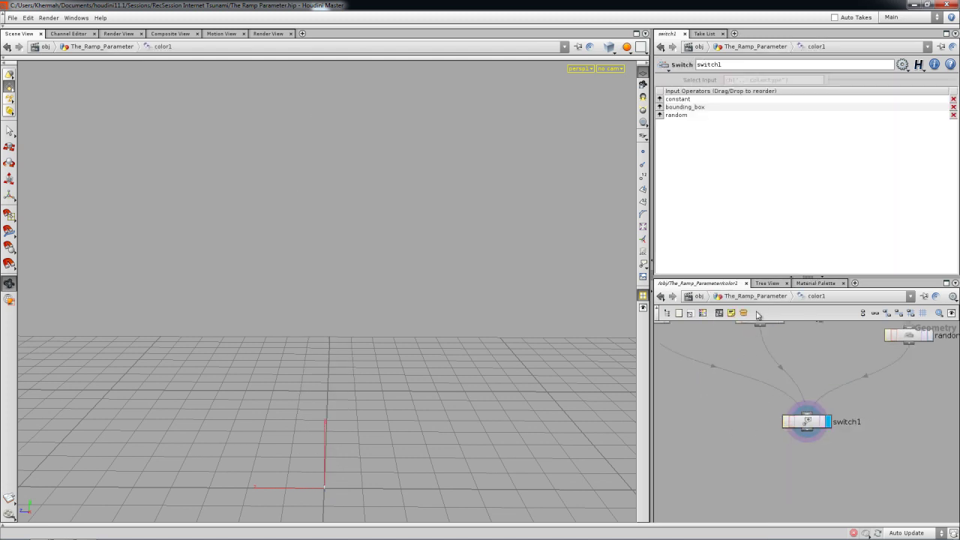
pyautogui.press('u')
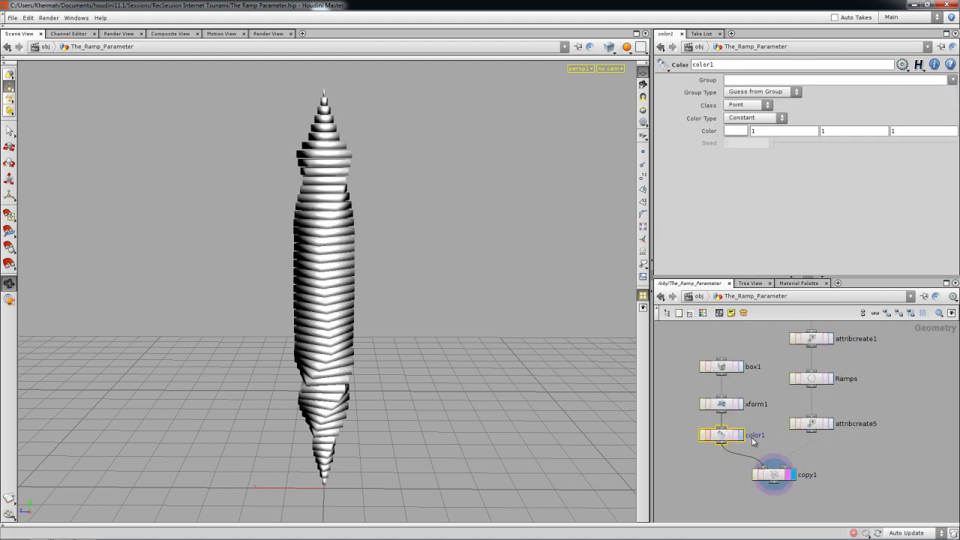
# Step: Rename copy1's stamp variable 3 to colorR and name variables 4 and 5 colorB
pyautogui.click(773, 474)
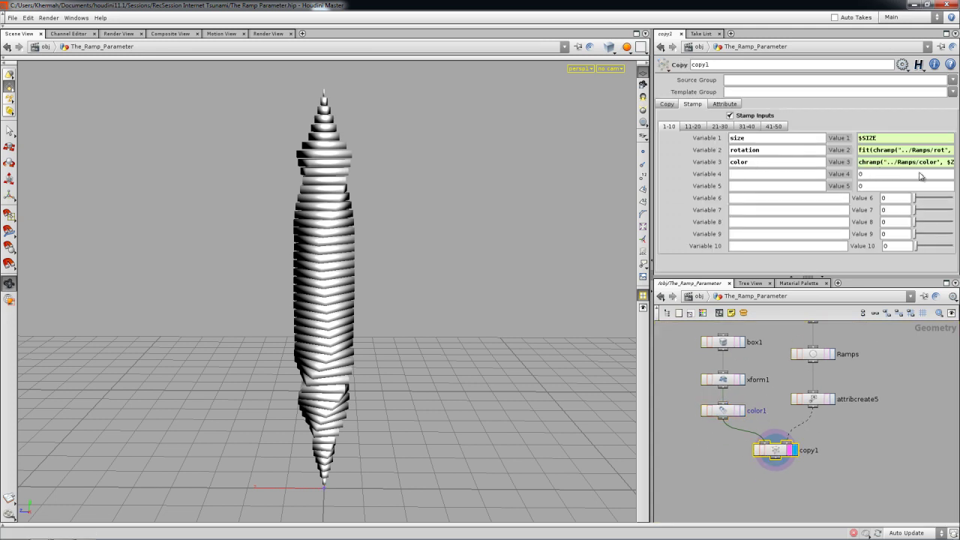
pyautogui.click(893, 166)
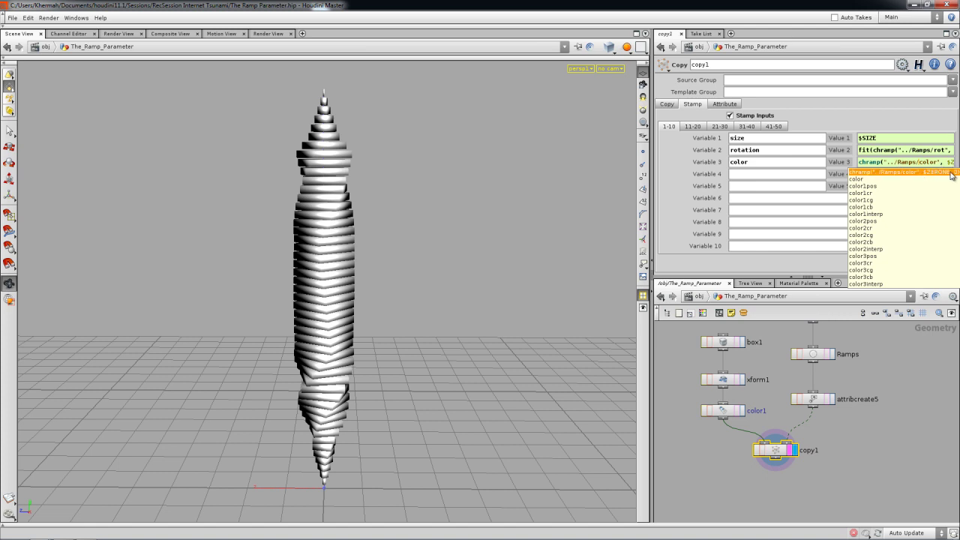
pyautogui.click(759, 172)
pyautogui.click(756, 164)
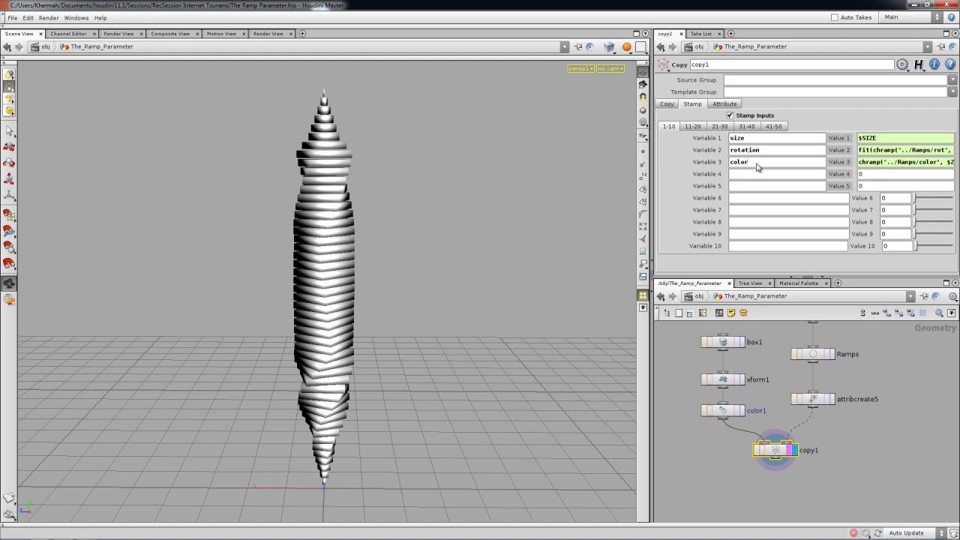
pyautogui.doubleClick(735, 164)
pyautogui.hotkey('ctrl', 'c')
pyautogui.click(750, 174)
pyautogui.hotkey('ctrl', 'v')
pyautogui.press('Return')
pyautogui.hotkey('ctrl', 'b')
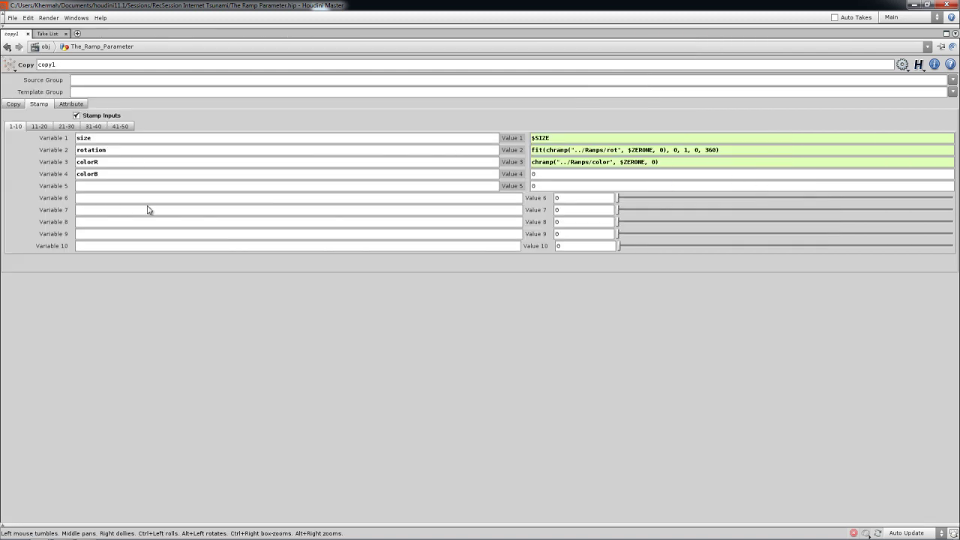
pyautogui.hotkey('ctrl', 'b')
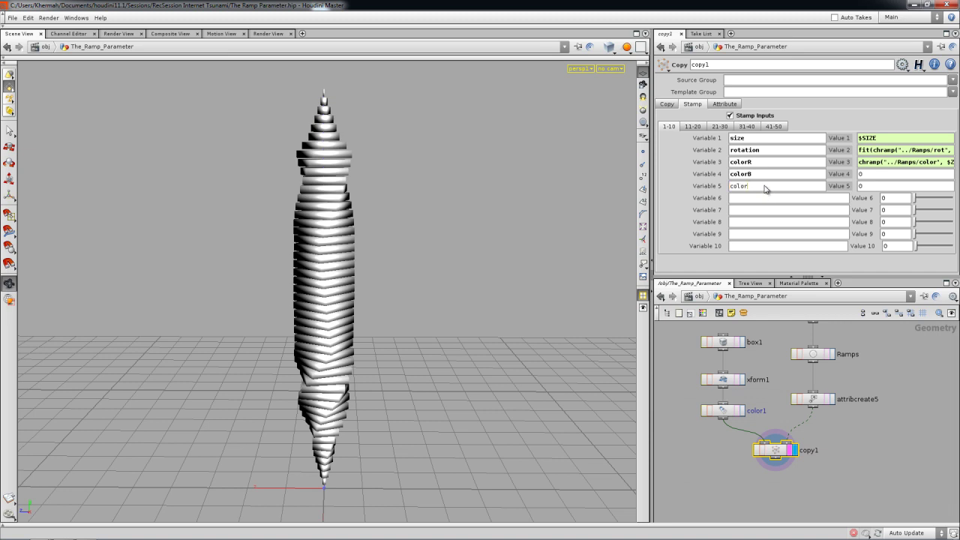
# Step: Copy colorR's chramp expression into stamp values 4 and 5, using component index 1 for value 4
pyautogui.doubleClick(886, 163)
pyautogui.hotkey('ctrl', 'c')
pyautogui.click(885, 175)
pyautogui.hotkey('ctrl', 'v')
pyautogui.press('BackSpace')
pyautogui.write('1')
pyautogui.click(883, 186)
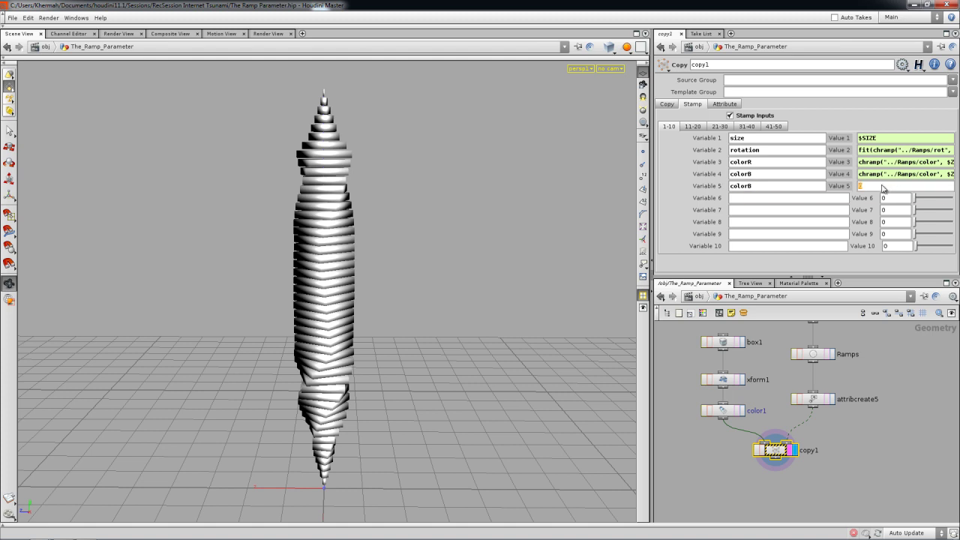
pyautogui.hotkey('ctrl', 'v')
pyautogui.press('Return')
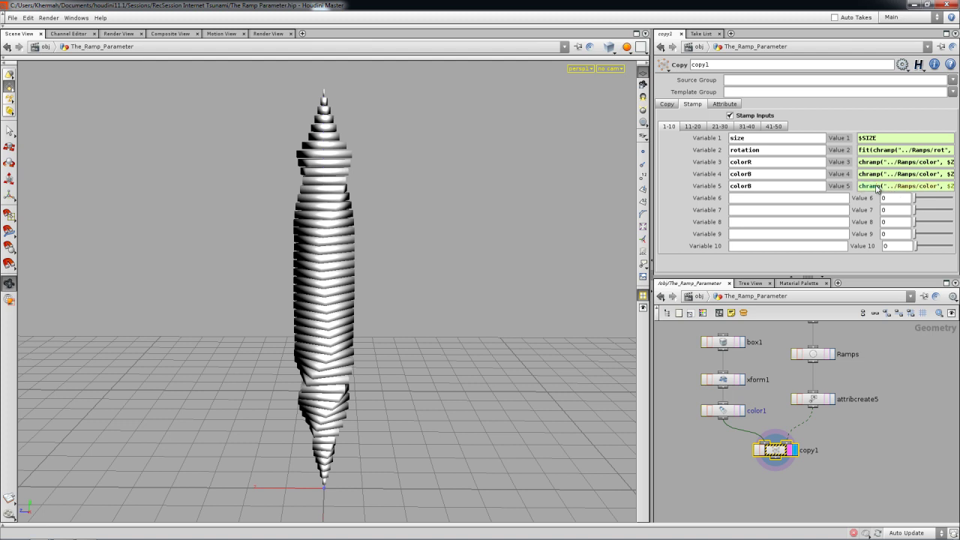
# Step: Examine the chramp expression of copy1's stamp value 5 in the expression editor
pyautogui.hotkey('alt', 'e')
pyautogui.moveTo(847, 67); pyautogui.dragTo(847, 128)
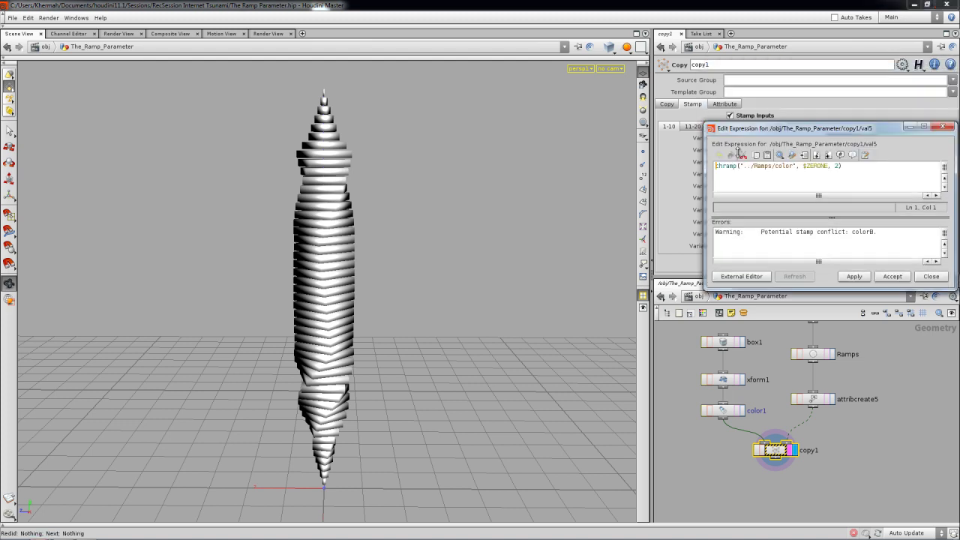
pyautogui.click(848, 165)
pyautogui.click(930, 276)
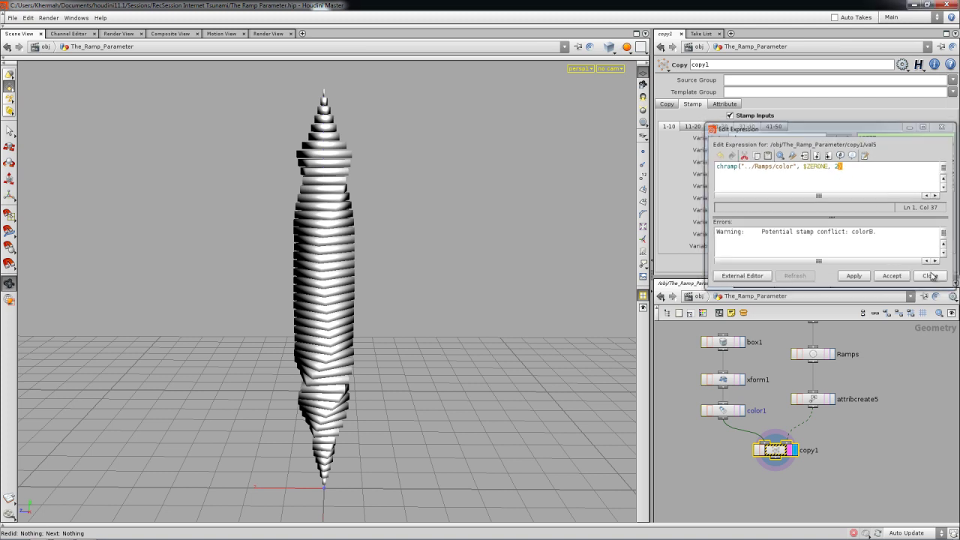
# Step: Examine the point attributes of the Ramps node in the geometry spreadsheet
pyautogui.rightClick(815, 358)
pyautogui.click(868, 234)
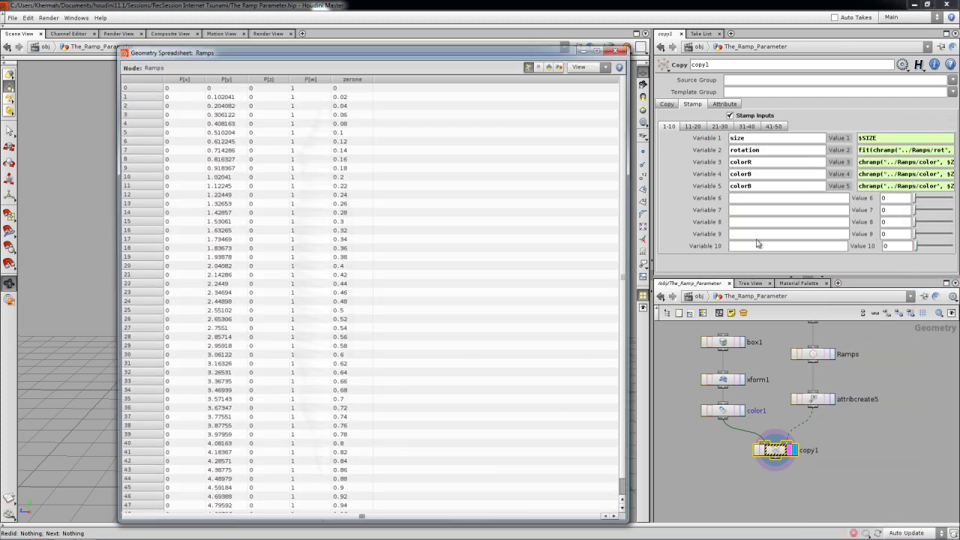
pyautogui.click(619, 48)
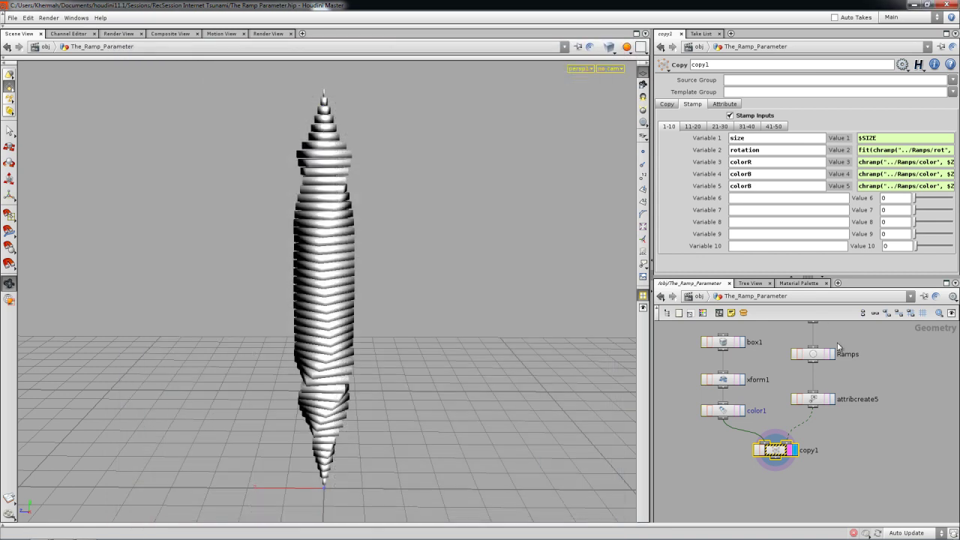
# Step: Revert the Ramps node's Colors ramp to its defaults
pyautogui.click(813, 353)
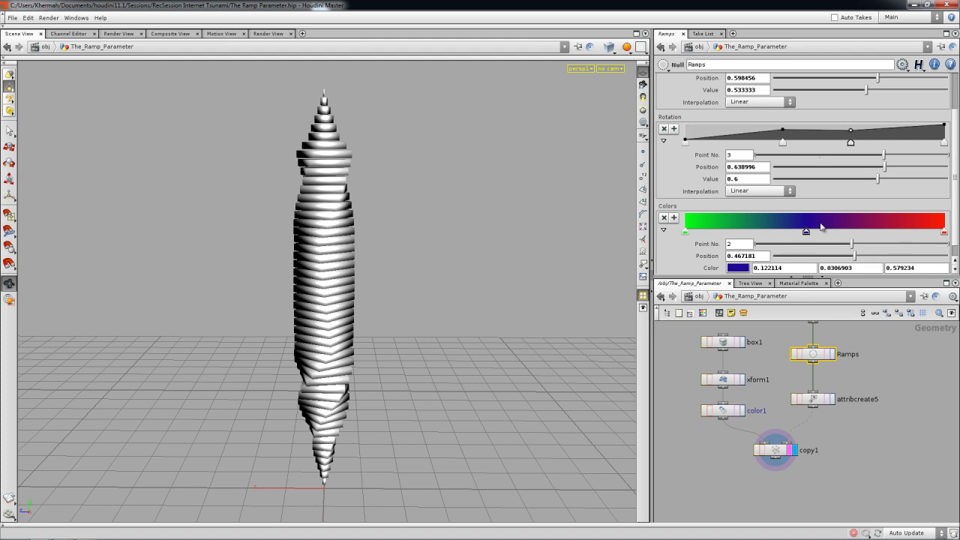
pyautogui.rightClick(674, 234)
pyautogui.rightClick(675, 210)
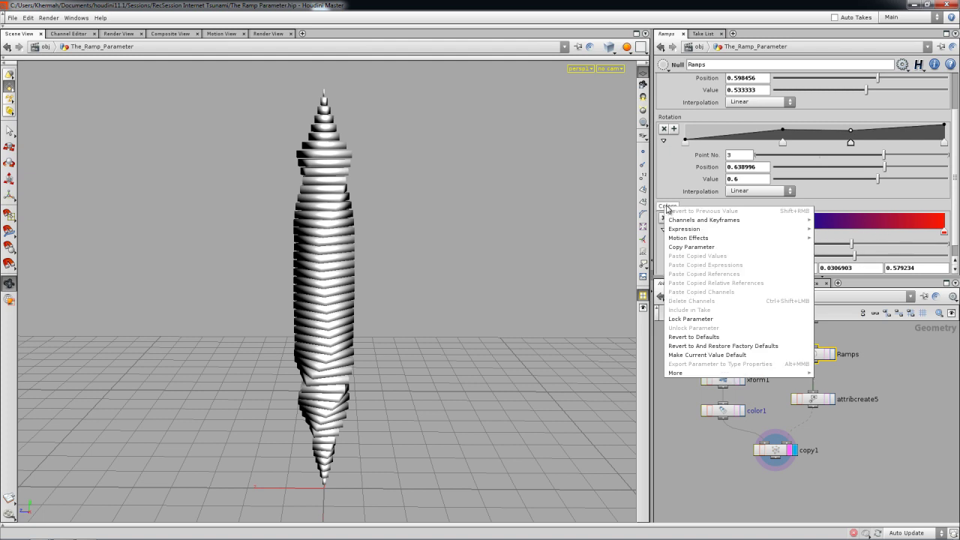
pyautogui.click(697, 338)
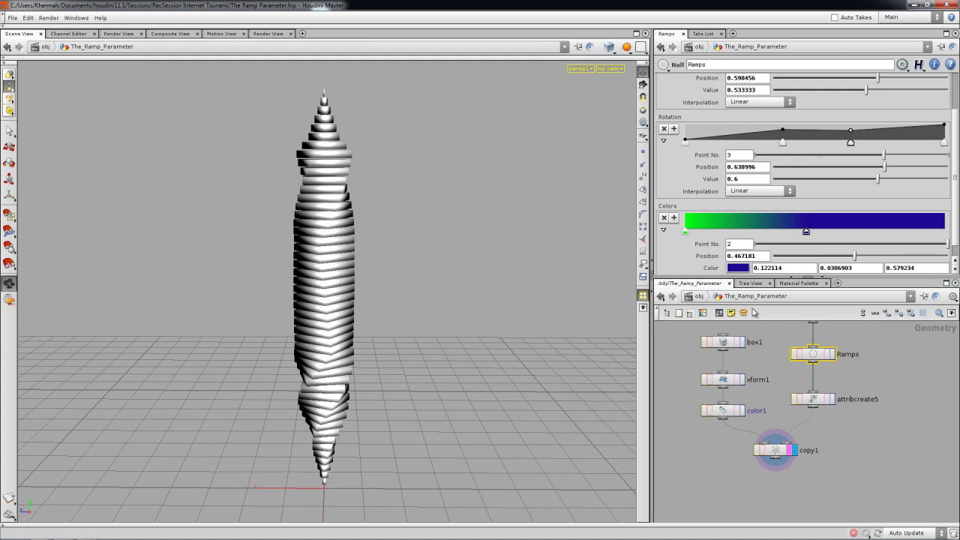
pyautogui.rightClick(668, 207)
pyautogui.click(683, 396)
# Step: Check copy1's attribute settings and node info, and rename its stamp variable 4 to colorG
pyautogui.moveTo(775, 452); pyautogui.dragTo(775, 464)
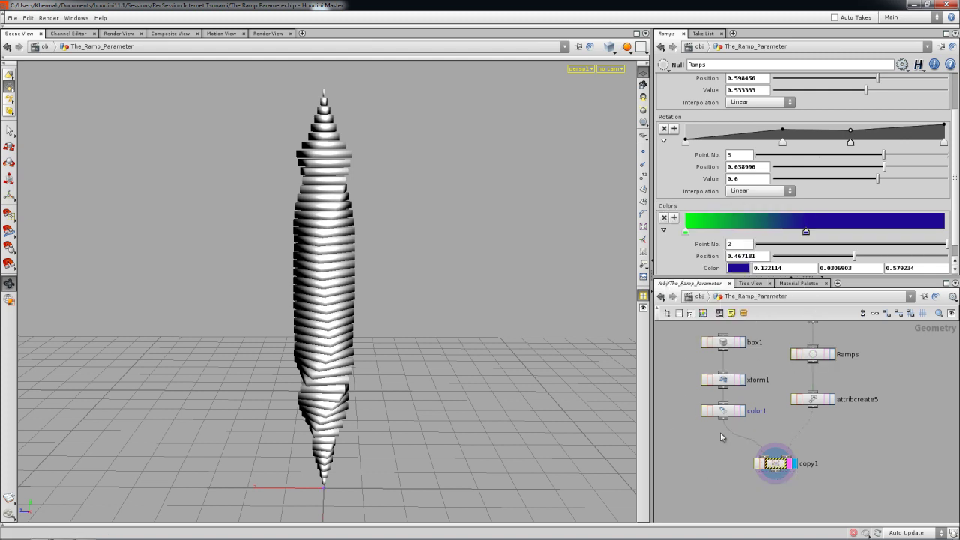
pyautogui.click(776, 465)
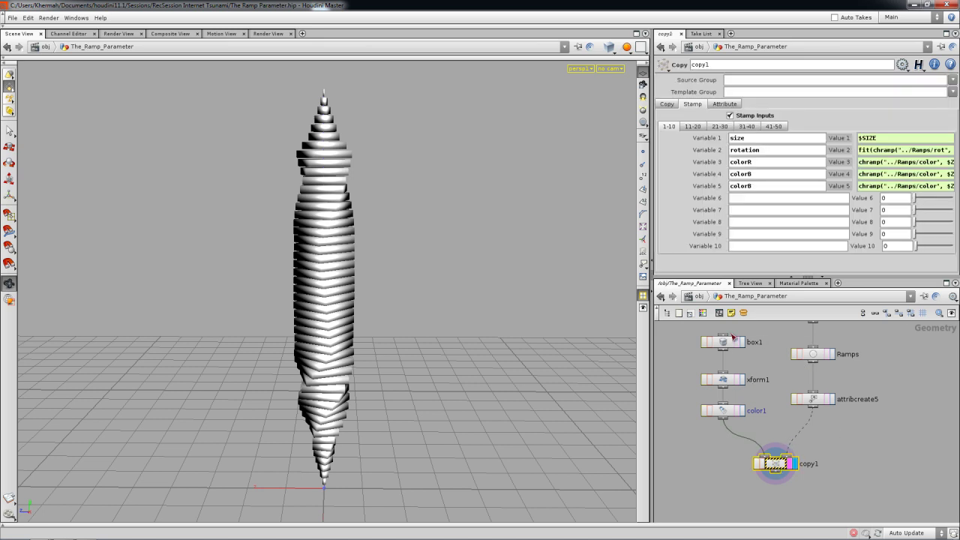
pyautogui.click(724, 105)
pyautogui.click(698, 107)
pyautogui.middleClick(776, 464)
pyautogui.middleClick(782, 470)
# Step: Set the red channel of color1 to the expression stamp("../copy1", "colorR", 0)
pyautogui.click(723, 414)
pyautogui.click(754, 131)
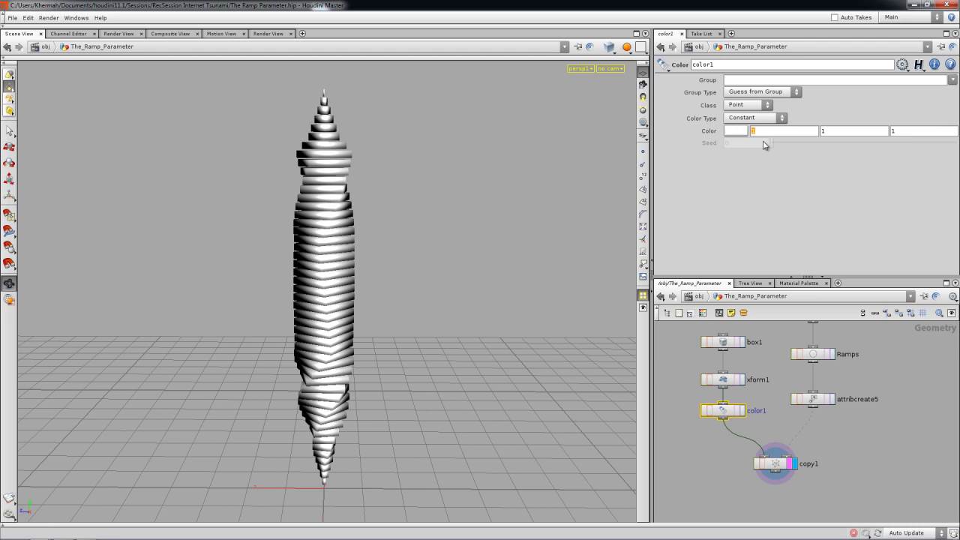
pyautogui.write('stamp')
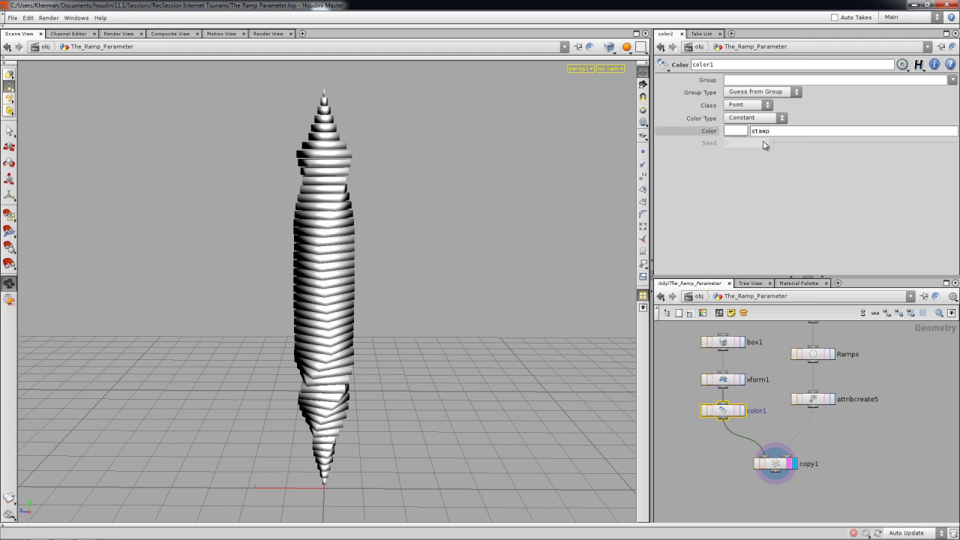
pyautogui.write('(')
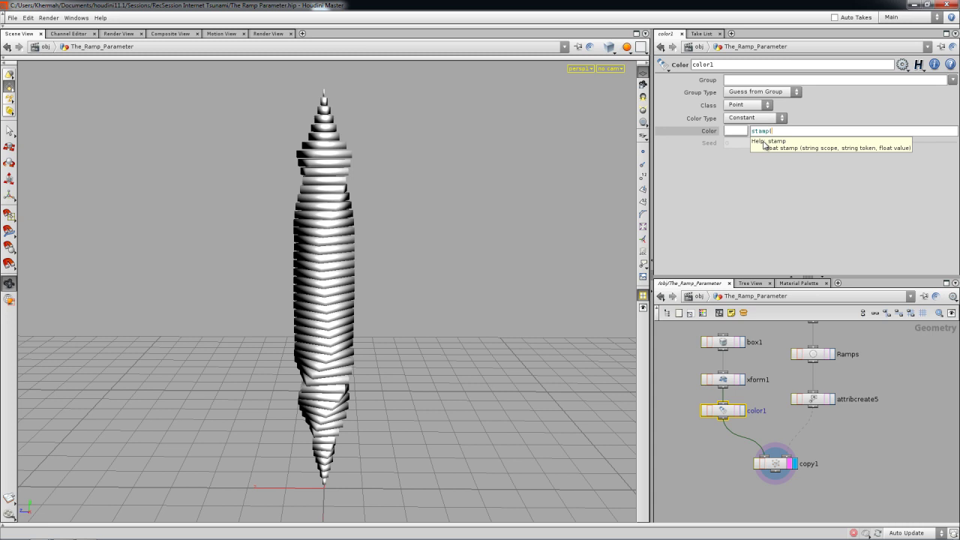
pyautogui.write('"../c')
pyautogui.press('Down')
pyautogui.press('Return')
pyautogui.write('",')
pyautogui.write(')')
pyautogui.press('Return')
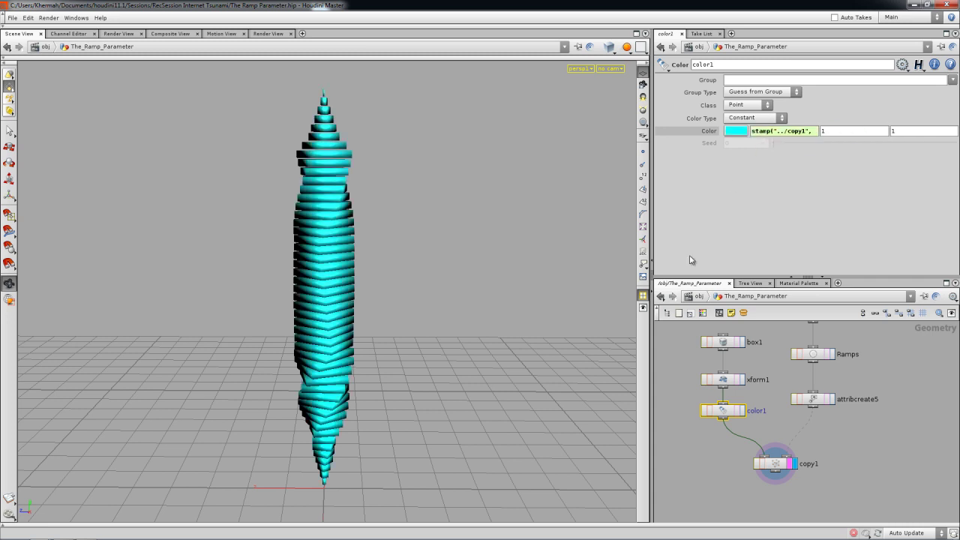
# Step: Copy color1's stamp expression into its green and blue channels, using the tokens colorG and colorB
pyautogui.click(789, 132)
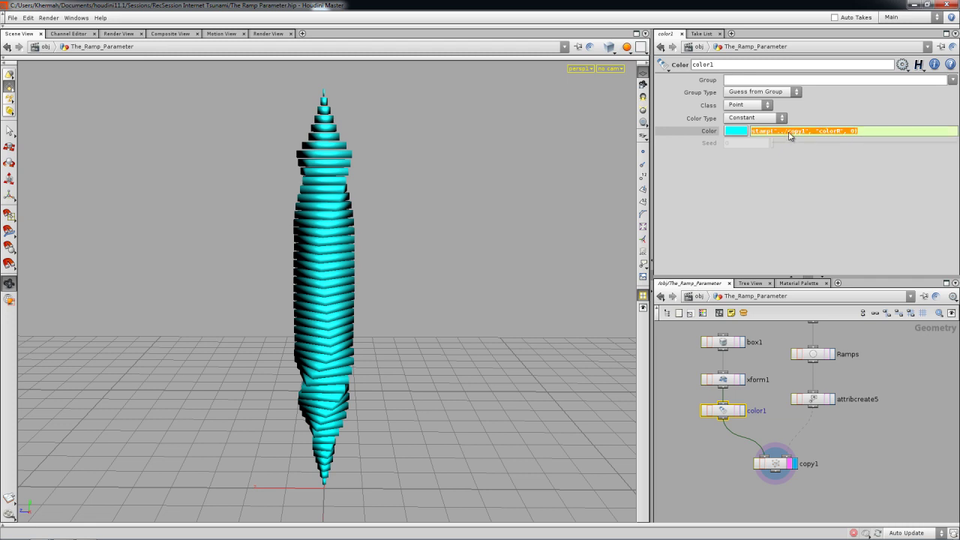
pyautogui.press('Right')
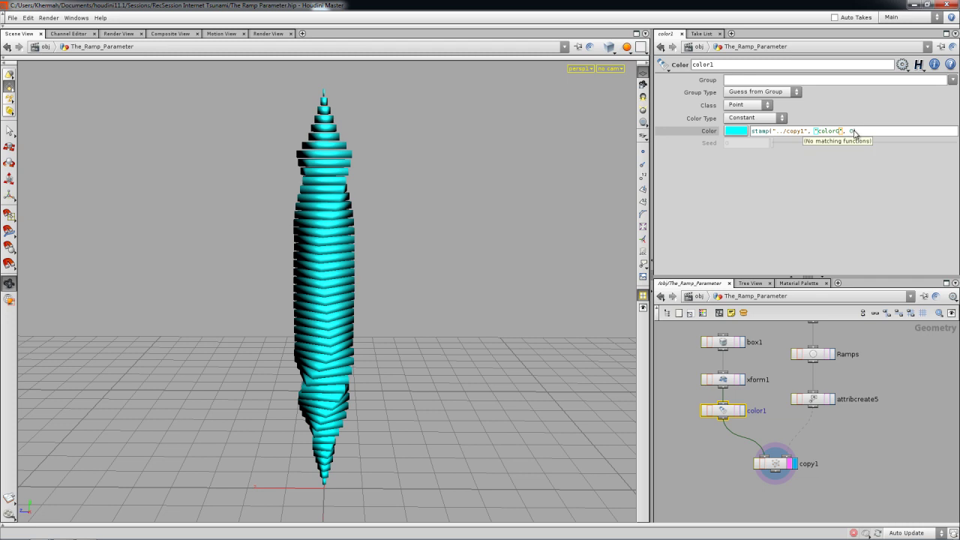
pyautogui.press('Return')
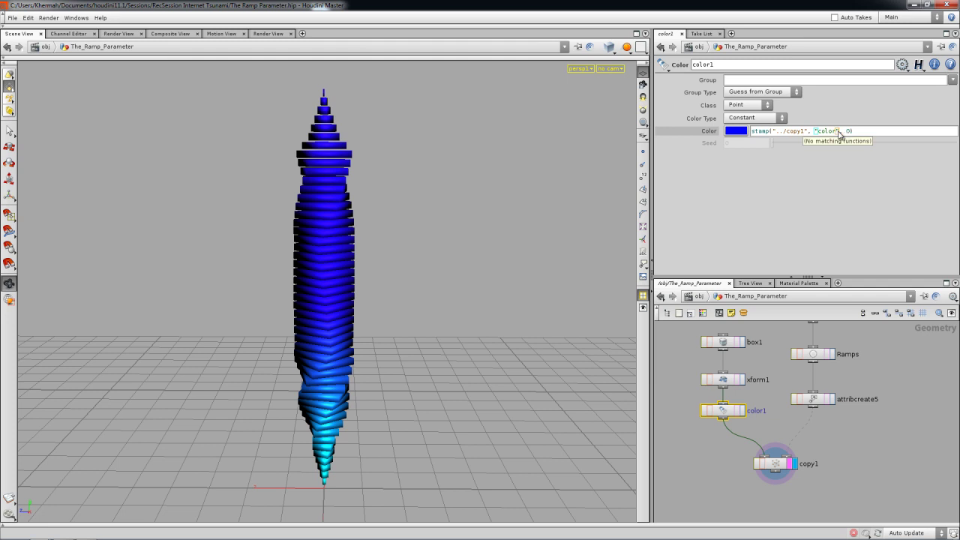
pyautogui.press('Return')
# Step: Add a point at position 1 of the Ramps node's Colors ramp and set its color to red (1, 0, 0)
pyautogui.click(814, 400)
pyautogui.click(814, 354)
pyautogui.click(937, 228)
pyautogui.click(744, 268)
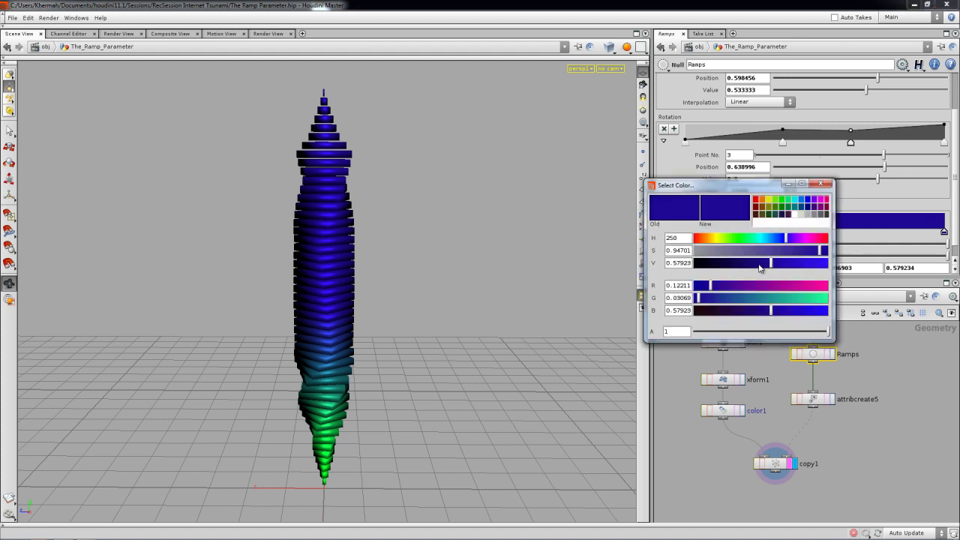
pyautogui.moveTo(782, 285); pyautogui.dragTo(881, 288)
pyautogui.moveTo(809, 251); pyautogui.dragTo(870, 240)
pyautogui.moveTo(473, 307); pyautogui.dragTo(388, 338)
pyautogui.click(819, 183)
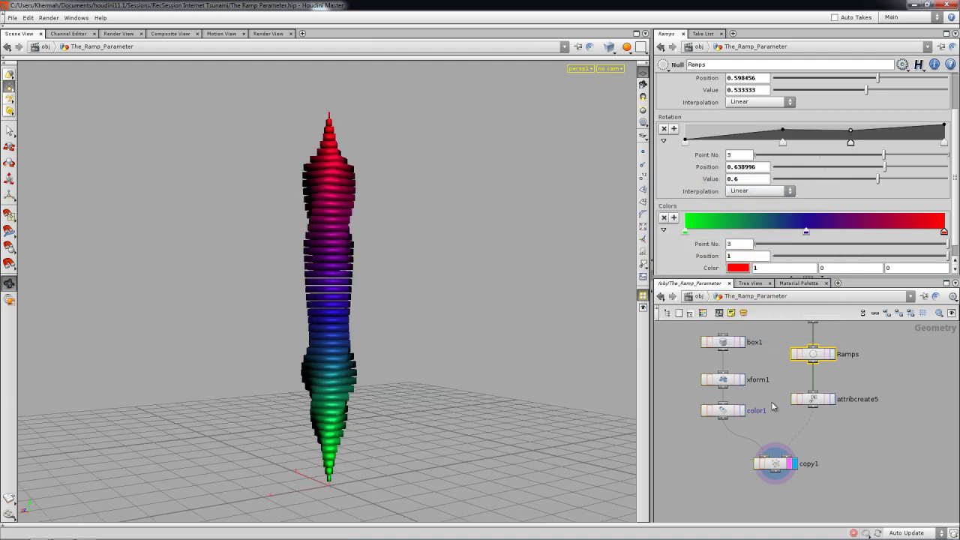
pyautogui.scroll(-1, 761, 387)
pyautogui.scroll(-4, 761, 388)
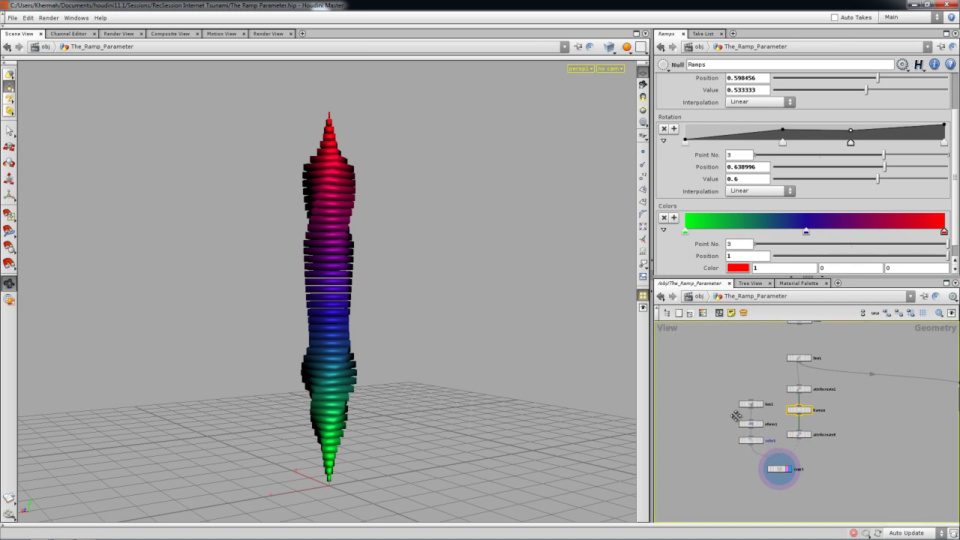
pyautogui.moveTo(768, 442); pyautogui.dragTo(834, 441, button='middle')
pyautogui.scroll(-1, 799, 383)
pyautogui.moveTo(799, 383)
pyautogui.mouseDown(button='middle')
pyautogui.moveTo(792, 404)
pyautogui.moveTo(786, 396)
pyautogui.mouseUp(button='middle')
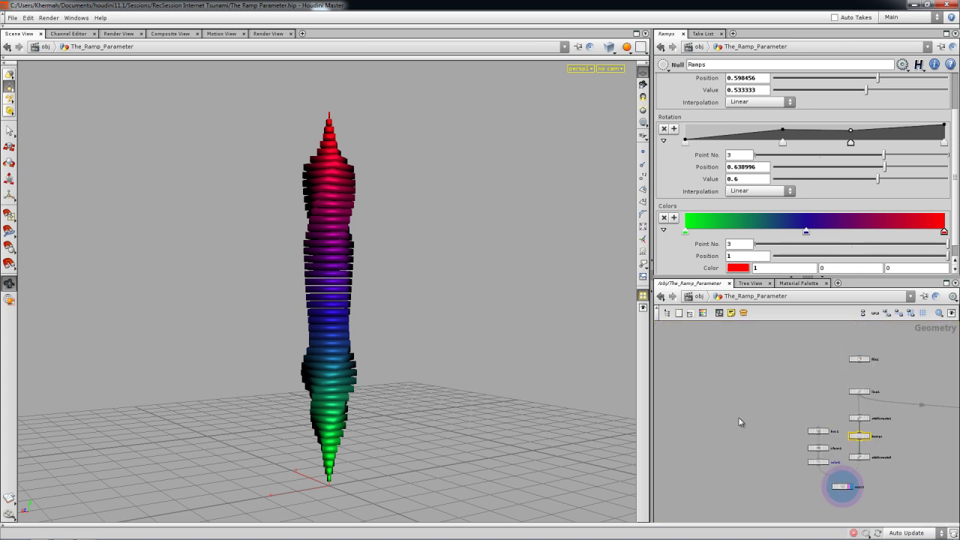
pyautogui.moveTo(740, 418); pyautogui.dragTo(742, 411, button='middle')
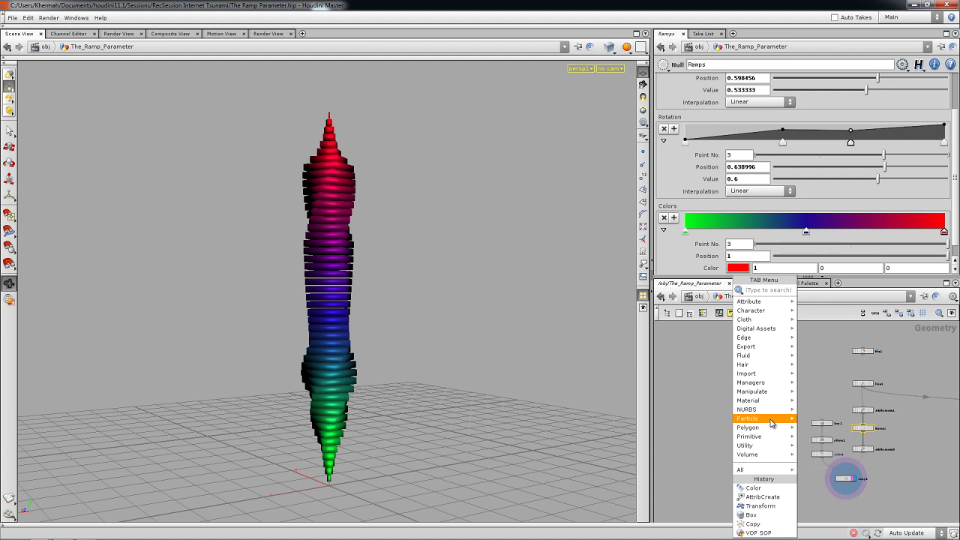
pyautogui.click(768, 533)
pyautogui.click(748, 425)
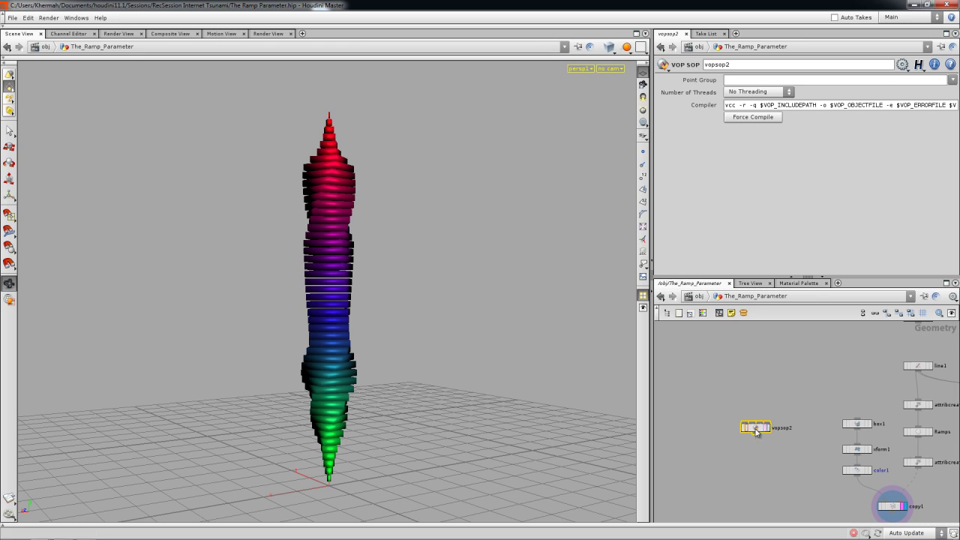
pyautogui.press('Delete')
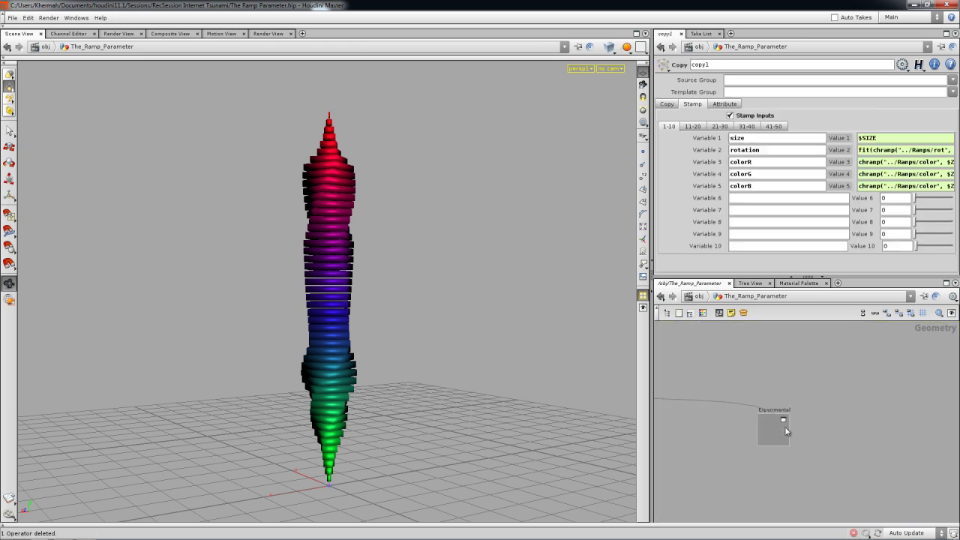
# Step: Expand the Experimental network box and examine vopsop1's node info and the VOP network inside it
pyautogui.click(783, 420)
pyautogui.moveTo(782, 445); pyautogui.dragTo(745, 390)
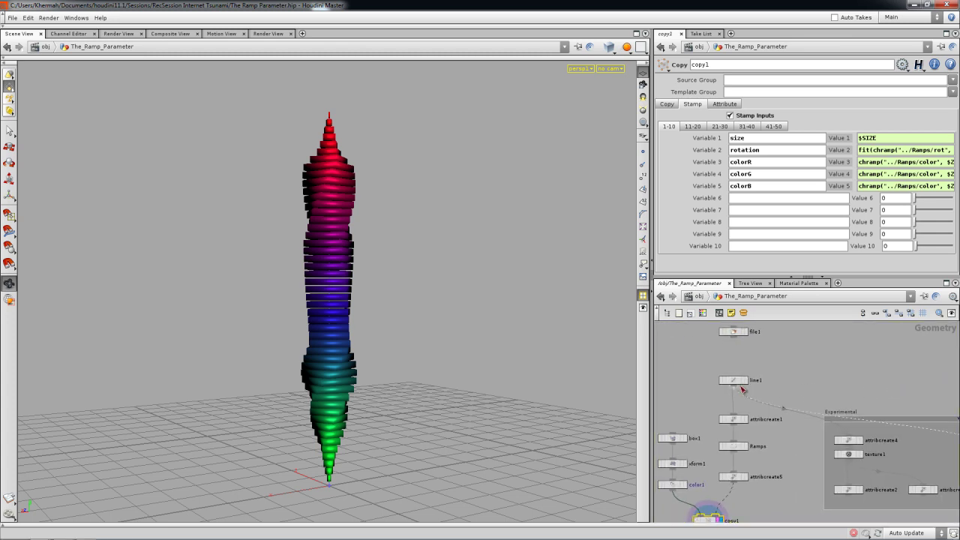
pyautogui.moveTo(769, 390); pyautogui.dragTo(736, 417, button='middle')
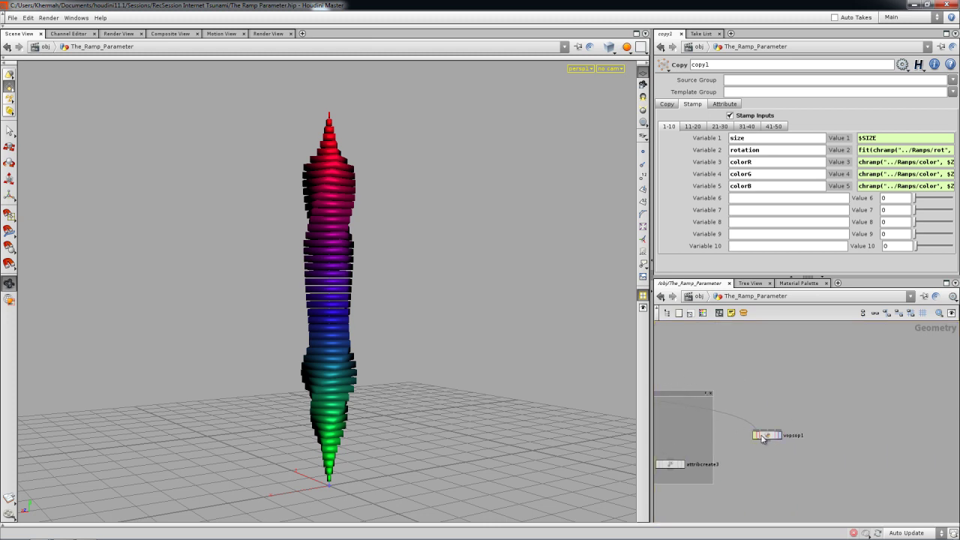
pyautogui.middleClick(760, 437)
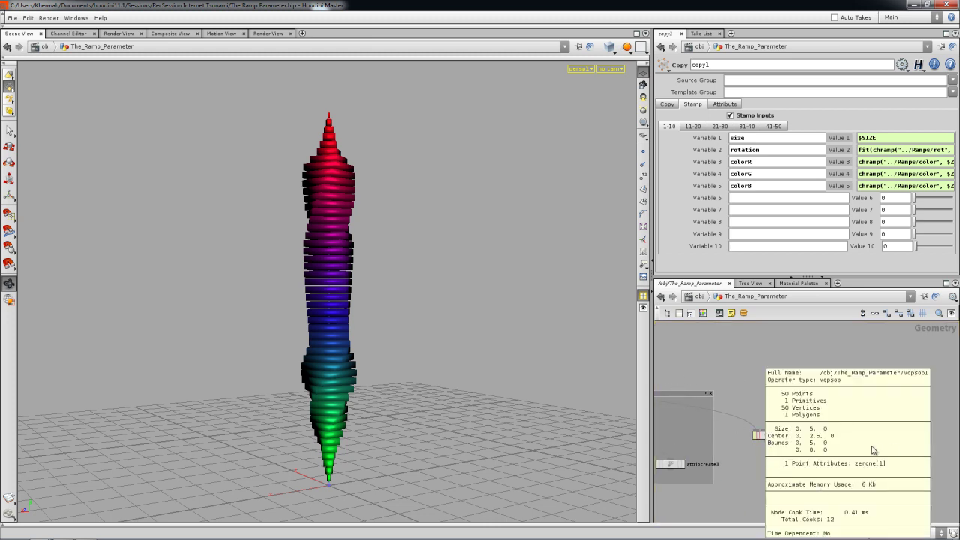
pyautogui.doubleClick(764, 436)
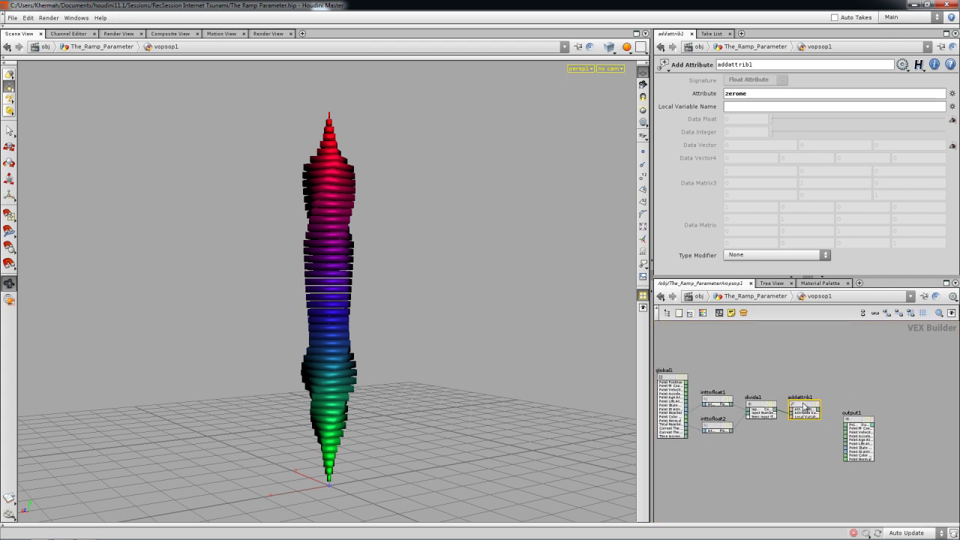
pyautogui.moveTo(803, 406); pyautogui.dragTo(750, 398, button='middle')
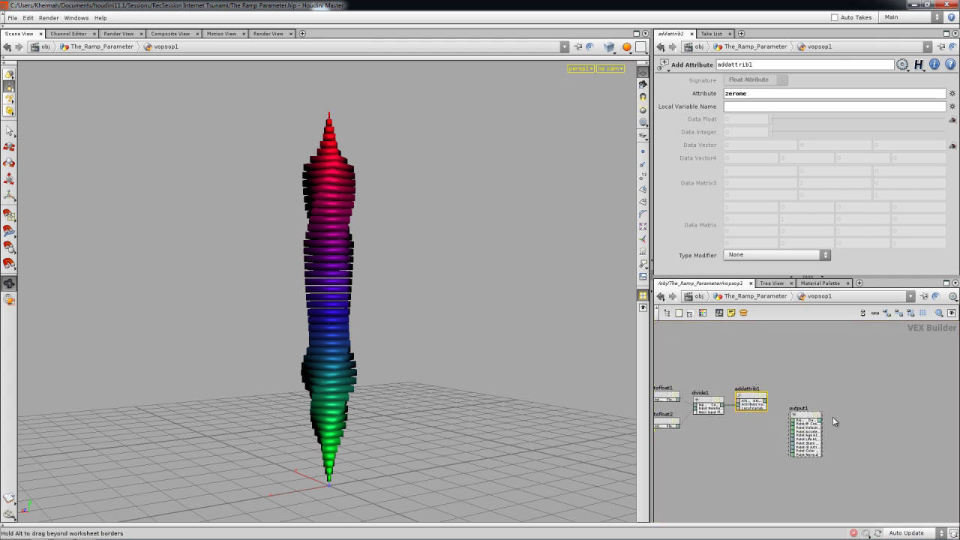
pyautogui.moveTo(804, 422); pyautogui.dragTo(872, 422)
pyautogui.click(758, 296)
# Step: Move vopsop1 out of the far side of the network to a spot beside copy1
pyautogui.moveTo(769, 433); pyautogui.dragTo(877, 387, button='middle')
pyautogui.moveTo(876, 387); pyautogui.dragTo(870, 438)
pyautogui.moveTo(737, 457); pyautogui.dragTo(737, 457)
pyautogui.moveTo(737, 457); pyautogui.dragTo(921, 444, button='middle')
pyautogui.moveTo(920, 445); pyautogui.dragTo(832, 433)
pyautogui.moveTo(764, 419); pyautogui.dragTo(797, 433, button='middle')
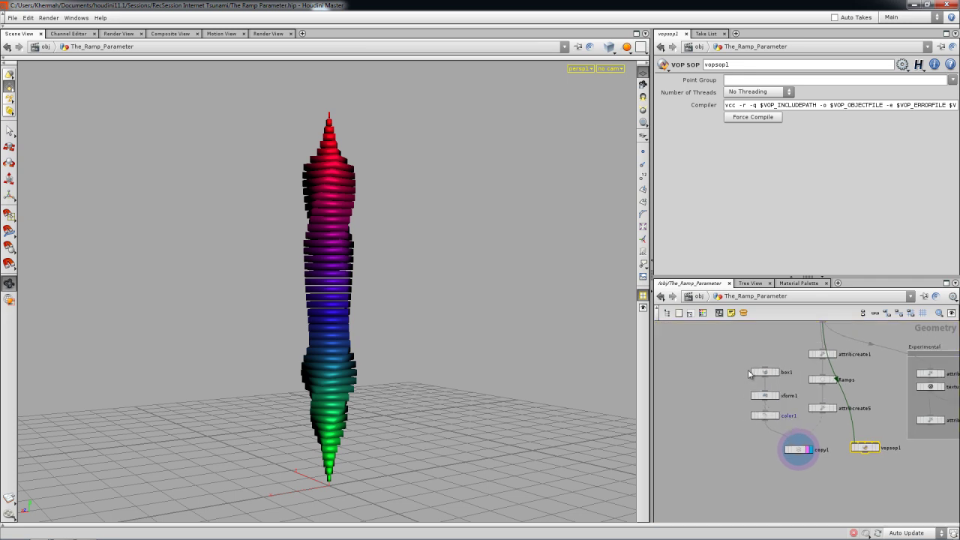
# Step: Duplicate box1 into the empty area beside the existing chain and move vopsop1 next to the duplicate
pyautogui.click(767, 376)
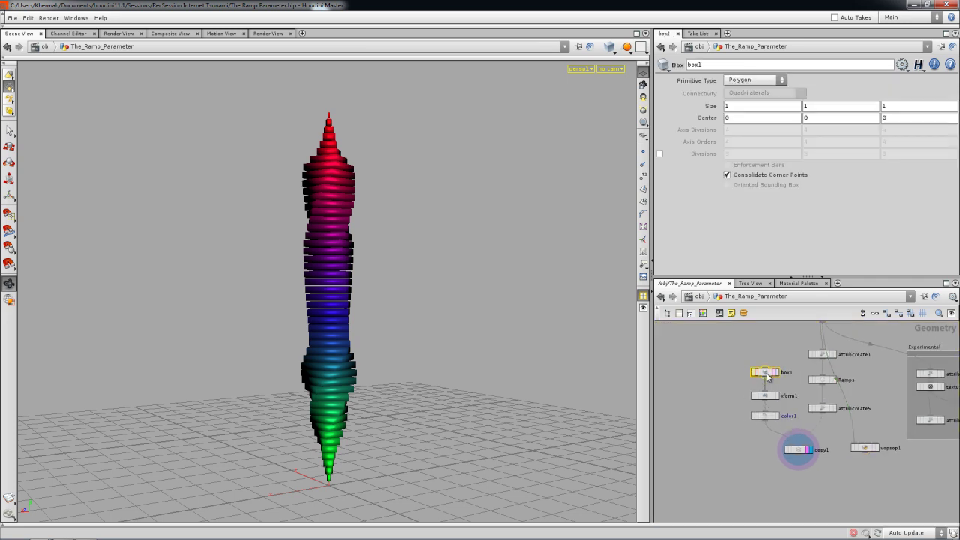
pyautogui.hotkey('ctrl', 'v')
pyautogui.moveTo(793, 389); pyautogui.dragTo(681, 380)
pyautogui.moveTo(728, 370); pyautogui.dragTo(831, 377, button='middle')
pyautogui.moveTo(791, 381); pyautogui.dragTo(729, 382)
pyautogui.moveTo(889, 431); pyautogui.dragTo(798, 442, button='middle')
pyautogui.moveTo(873, 449); pyautogui.dragTo(718, 383)
pyautogui.moveTo(717, 406); pyautogui.dragTo(788, 408, button='middle')
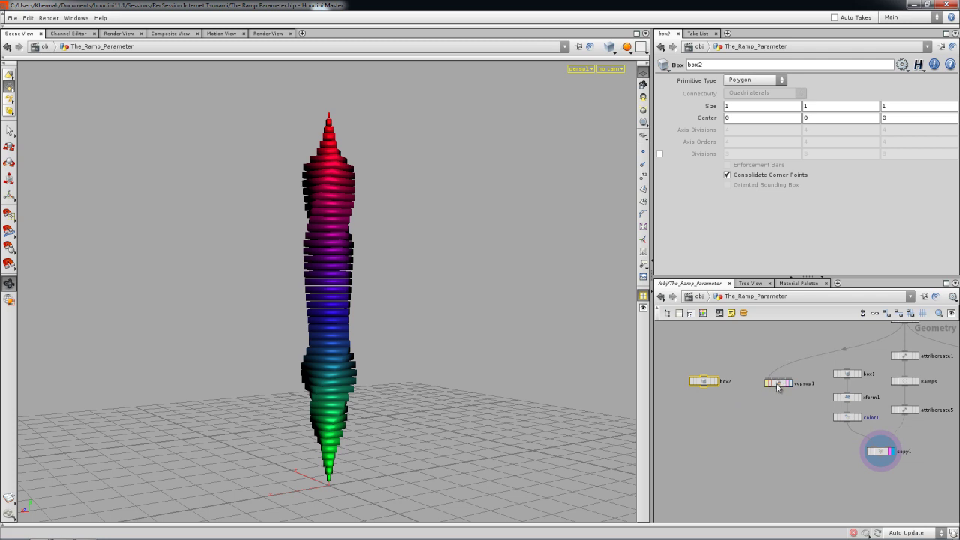
# Step: Add a Copy node below the duplicated box and connect vopsop1 to its template input
pyautogui.press('Tab')
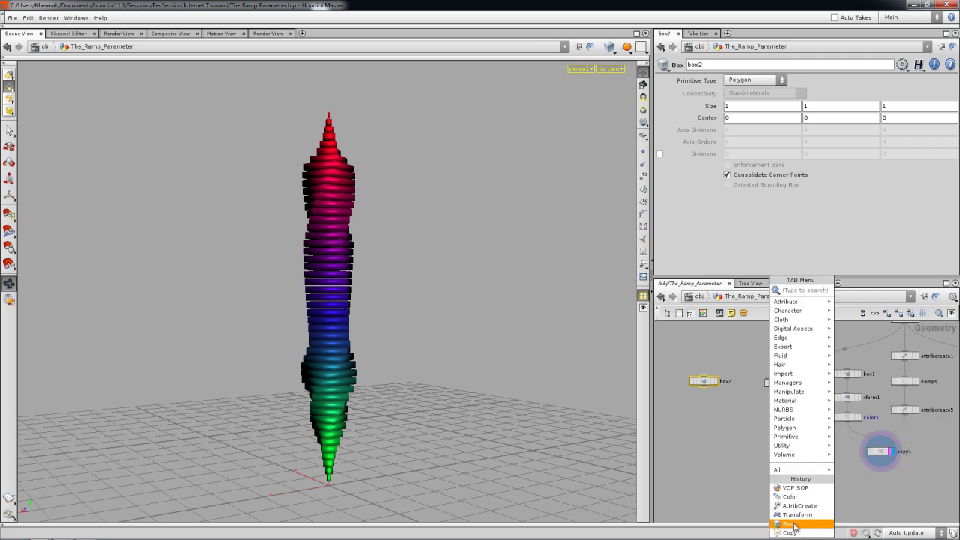
pyautogui.click(791, 531)
pyautogui.click(745, 437)
pyautogui.moveTo(779, 389); pyautogui.dragTo(747, 434)
# Step: Insert a Transform node between the duplicated box and the new Copy node, and display the Copy node
pyautogui.press('Tab')
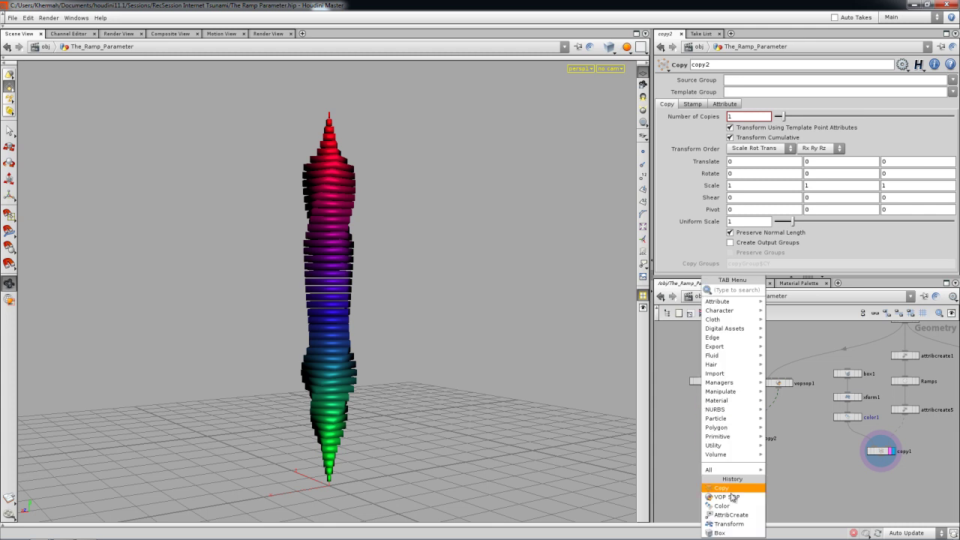
pyautogui.click(733, 524)
pyautogui.click(713, 417)
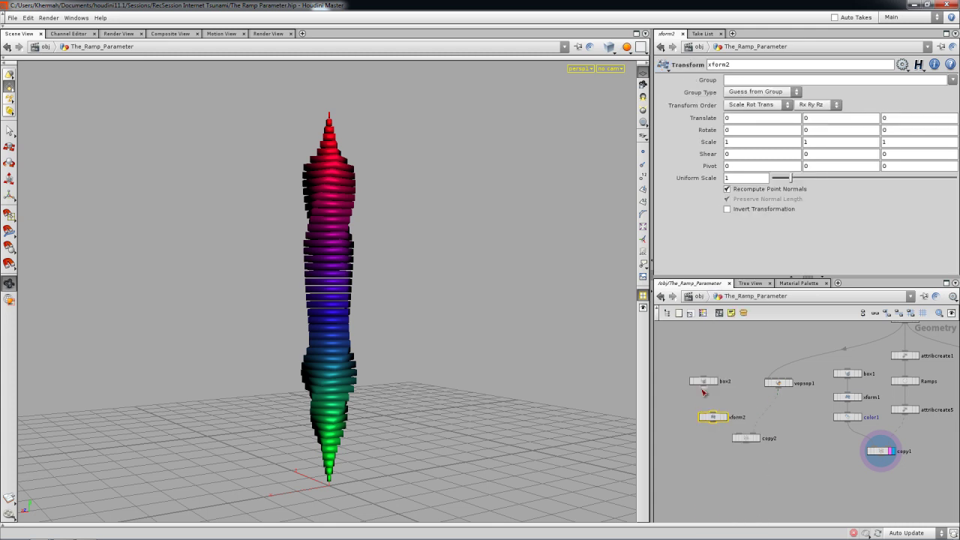
pyautogui.moveTo(712, 417); pyautogui.dragTo(745, 435)
pyautogui.hotkey('ctrl', 'z')
pyautogui.moveTo(705, 407); pyautogui.dragTo(745, 434)
pyautogui.click(756, 438)
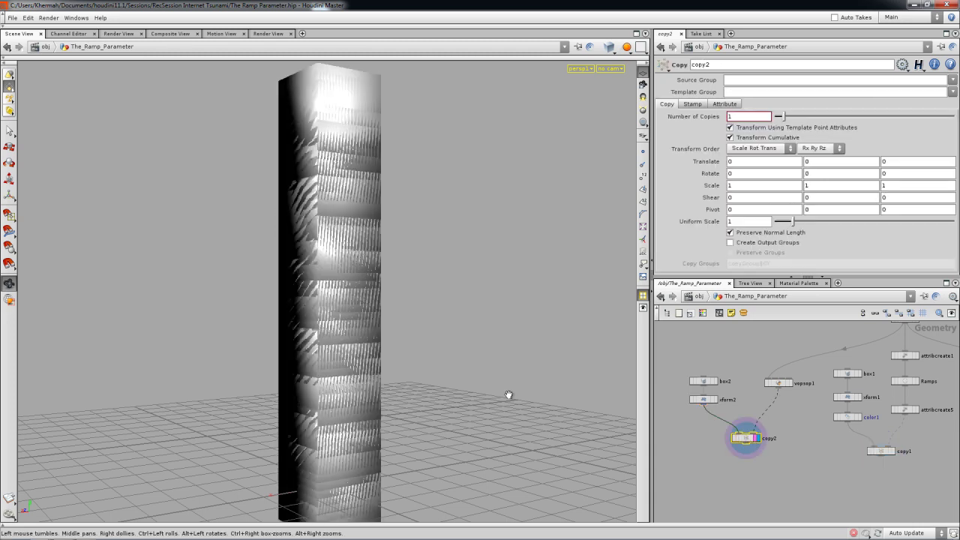
# Step: Set the Y scale of xform2 to 0.09 to flatten the copied boxes
pyautogui.click(703, 399)
pyautogui.doubleClick(817, 149)
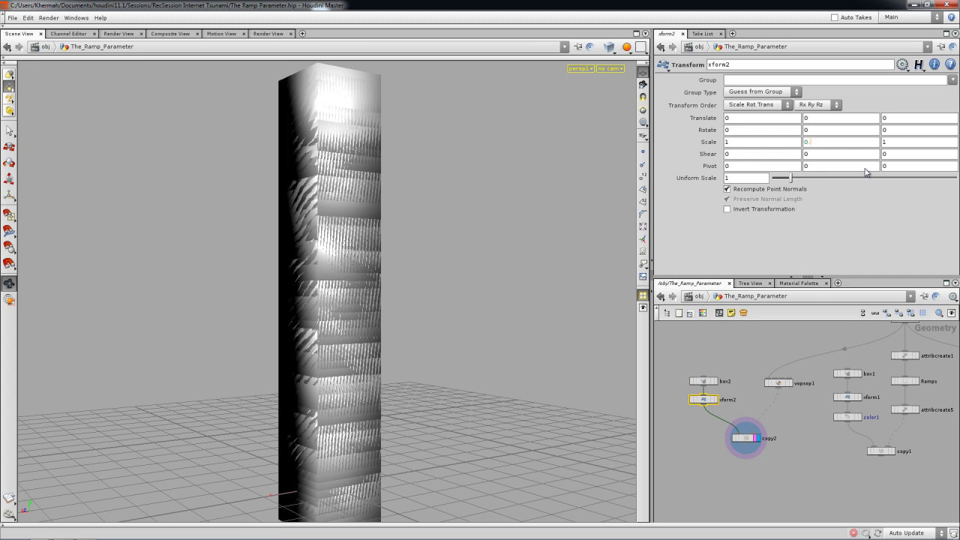
pyautogui.write('0.09')
pyautogui.press('Return')
pyautogui.moveTo(433, 290); pyautogui.dragTo(465, 304)
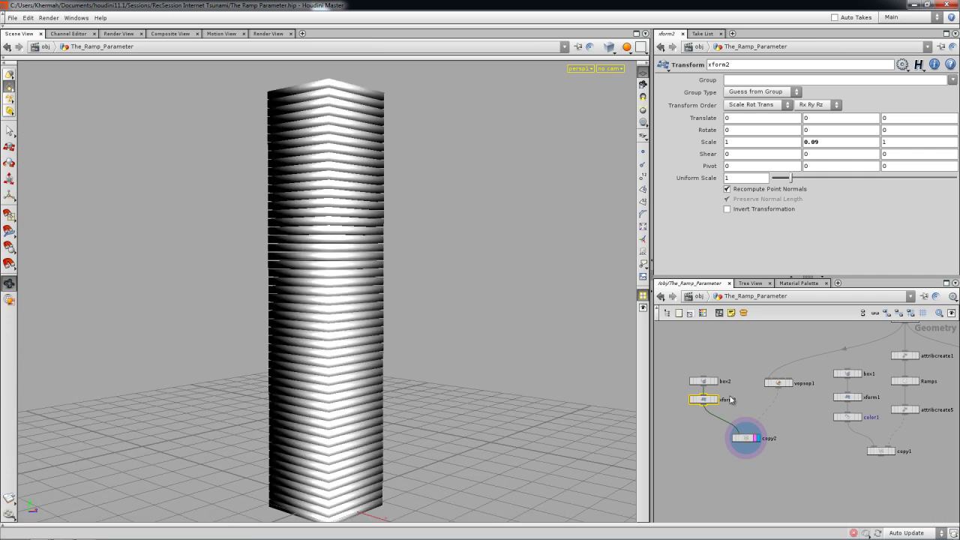
# Step: Inside vopsop1, add a Ramp Parameter node and connect addattrib1's attribute output to its position input
pyautogui.doubleClick(778, 384)
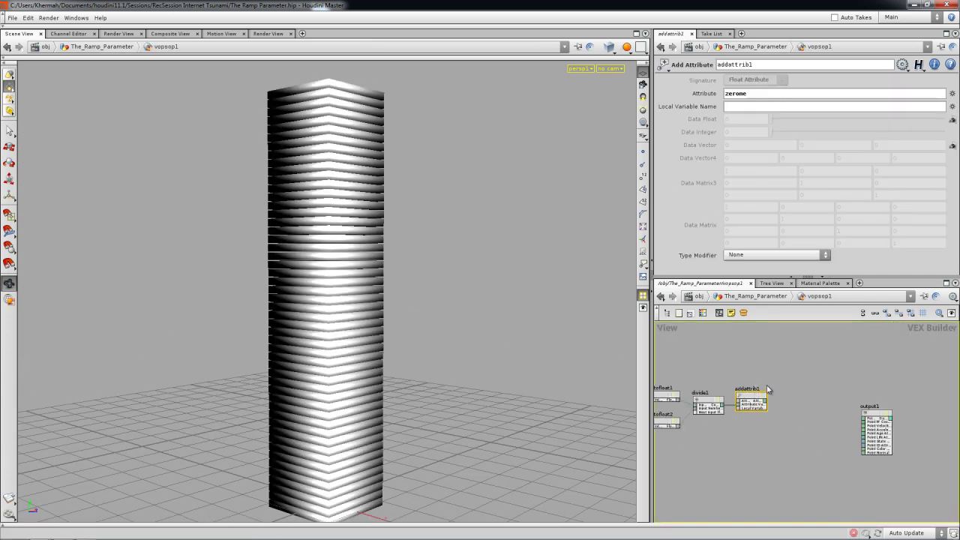
pyautogui.moveTo(845, 405); pyautogui.dragTo(896, 378)
pyautogui.press('Tab')
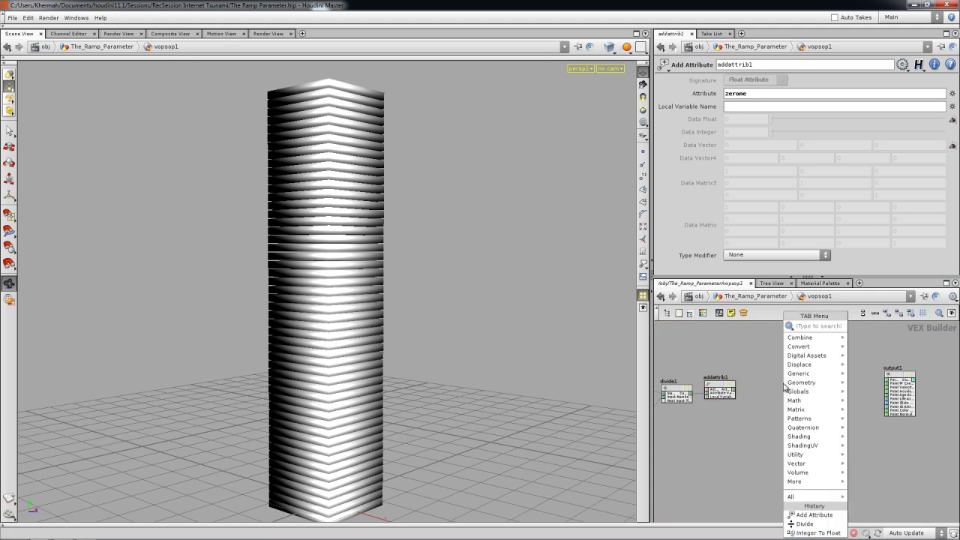
pyautogui.moveTo(801, 460)
pyautogui.click(686, 410)
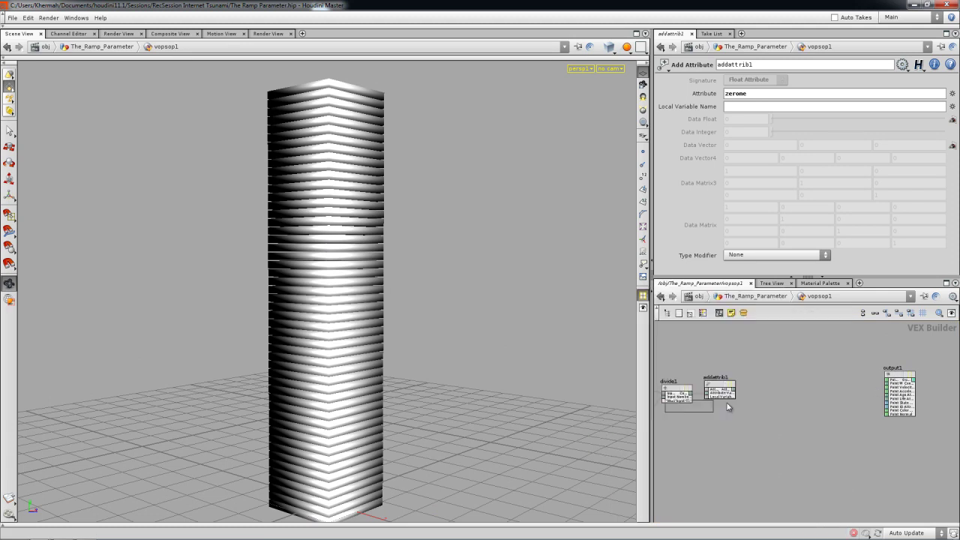
pyautogui.click(792, 382)
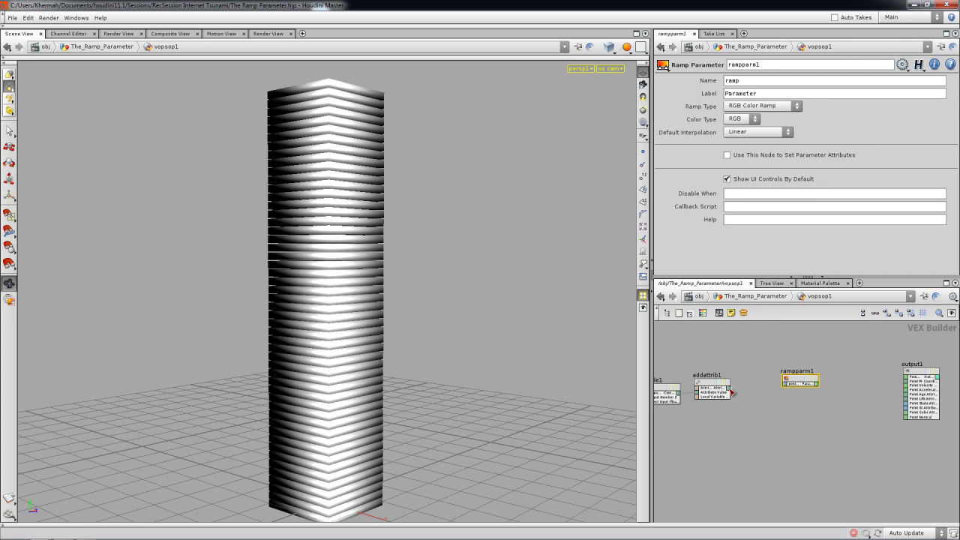
pyautogui.click(784, 384)
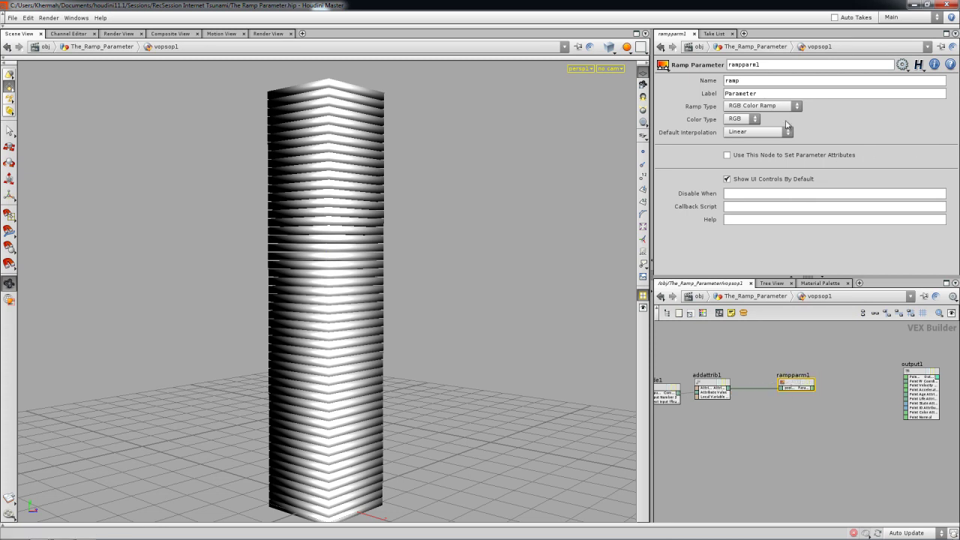
# Step: Name the ramp parameter myColor and connect its output to the Point Color input of output1
pyautogui.doubleClick(740, 81)
pyautogui.press('Return')
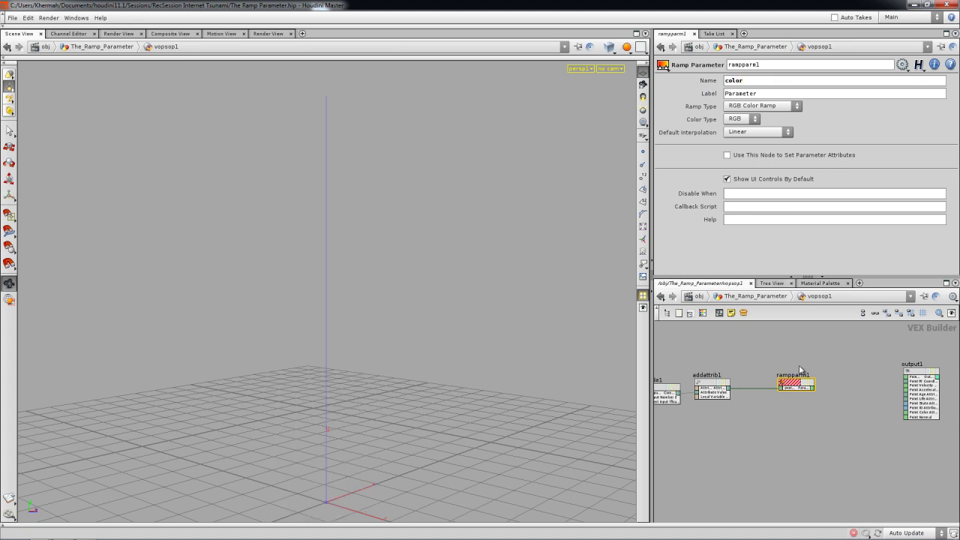
pyautogui.scroll(2, 831, 376)
pyautogui.scroll(2, 830, 379)
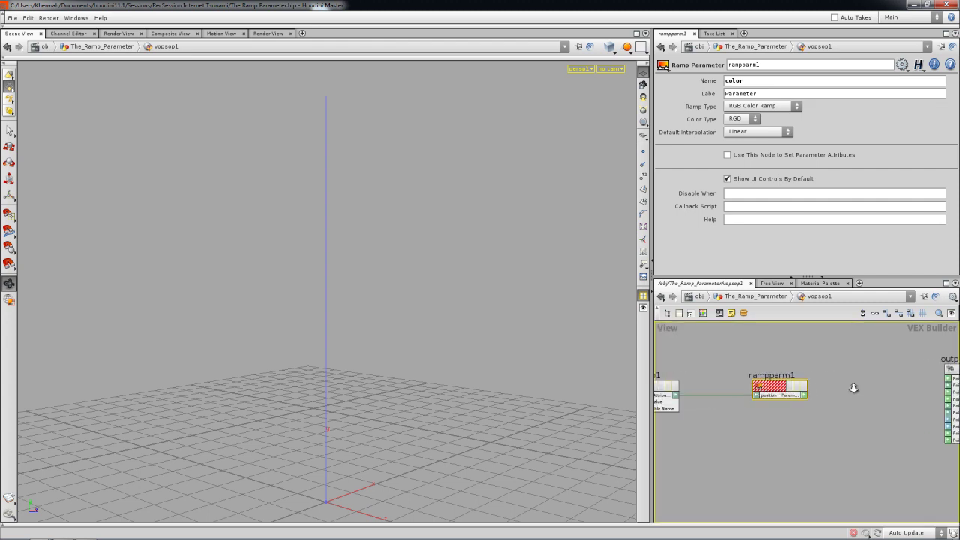
pyautogui.moveTo(833, 405); pyautogui.dragTo(782, 388, button='middle')
pyautogui.moveTo(870, 405); pyautogui.dragTo(731, 366)
pyautogui.moveTo(761, 370); pyautogui.dragTo(837, 355, button='middle')
pyautogui.middleClick(777, 366)
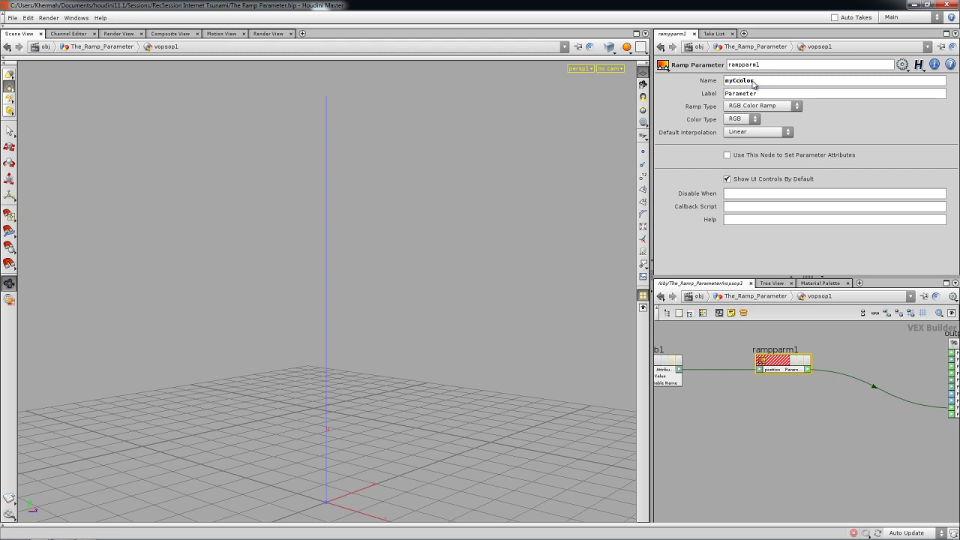
# Step: Color the start point of vopsop1's color ramp green, with hue 113 and saturation and value at 1
pyautogui.click(775, 297)
pyautogui.click(684, 161)
pyautogui.click(735, 199)
pyautogui.click(736, 239)
pyautogui.click(827, 251)
pyautogui.click(827, 262)
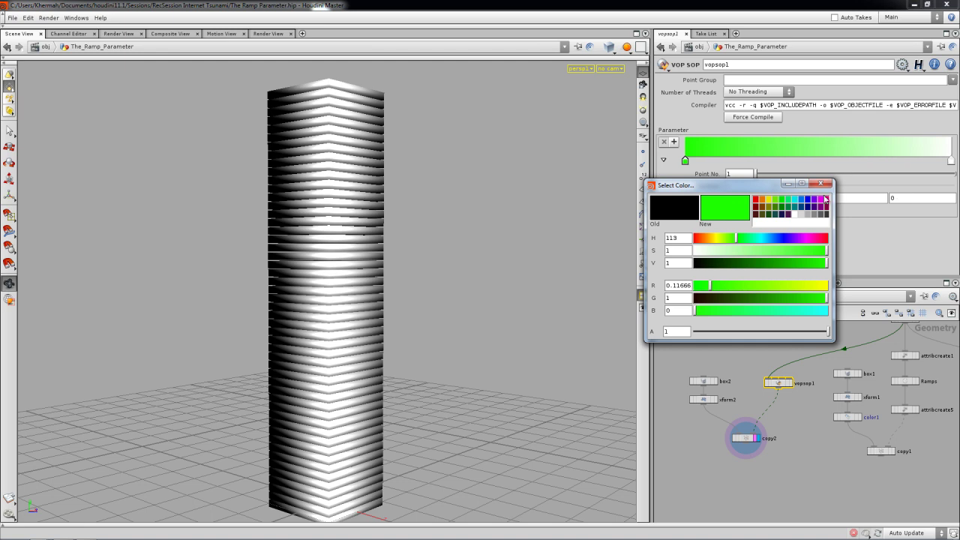
pyautogui.click(821, 183)
# Step: Add a yellow point with hue 56 near the middle of the color ramp and make the end point fully saturated red
pyautogui.click(812, 154)
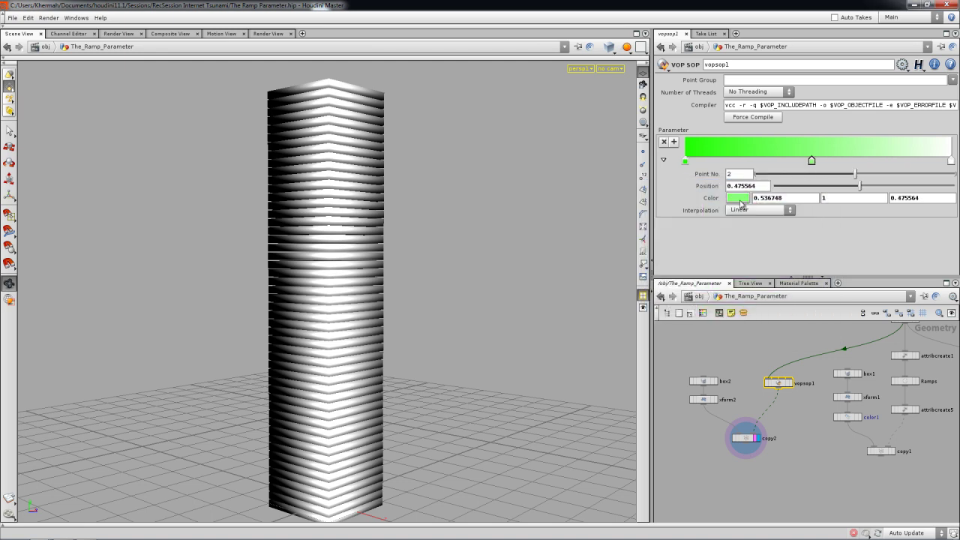
pyautogui.click(739, 199)
pyautogui.moveTo(762, 256); pyautogui.dragTo(863, 251)
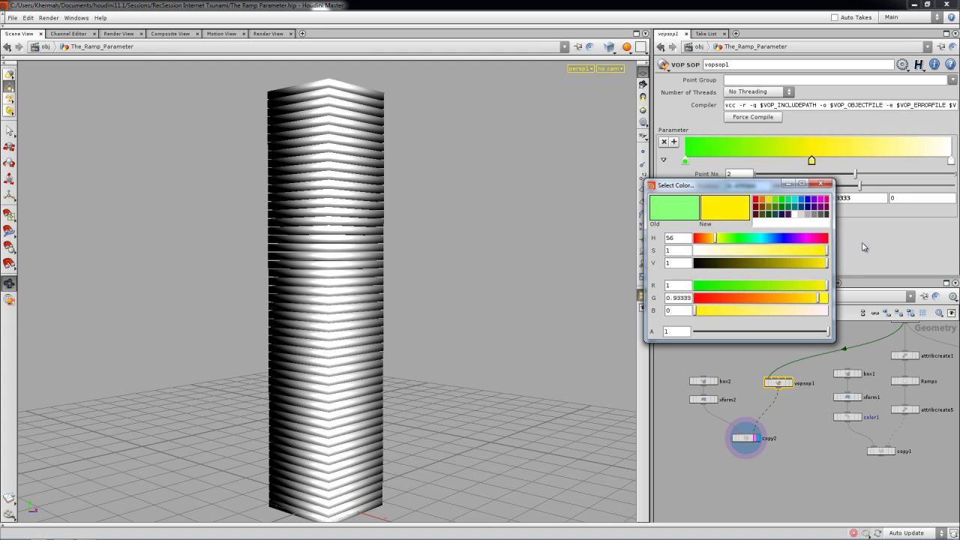
pyautogui.click(950, 163)
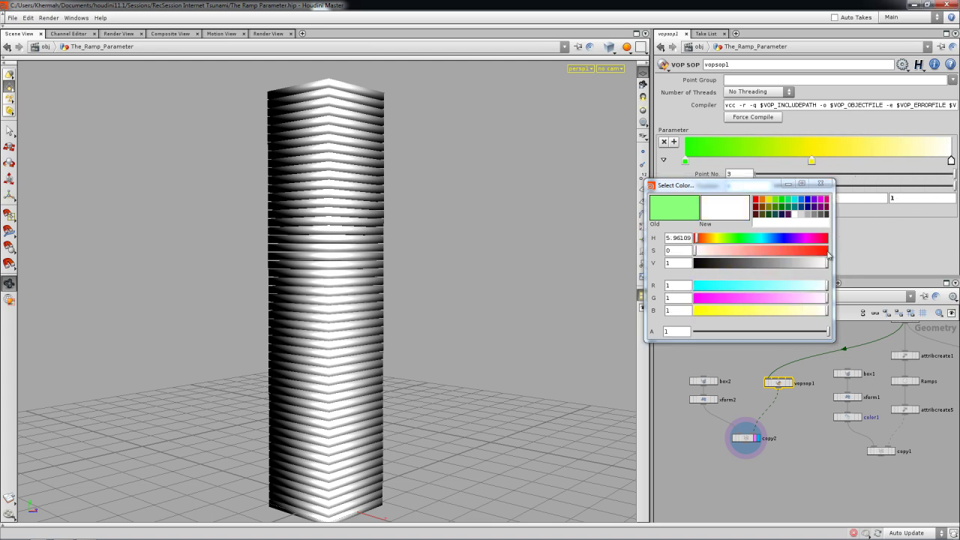
pyautogui.click(829, 255)
pyautogui.click(821, 184)
# Step: Move the yellow ramp point to about 0.316 and add a second yellow point at about 0.656
pyautogui.moveTo(811, 161); pyautogui.dragTo(770, 161)
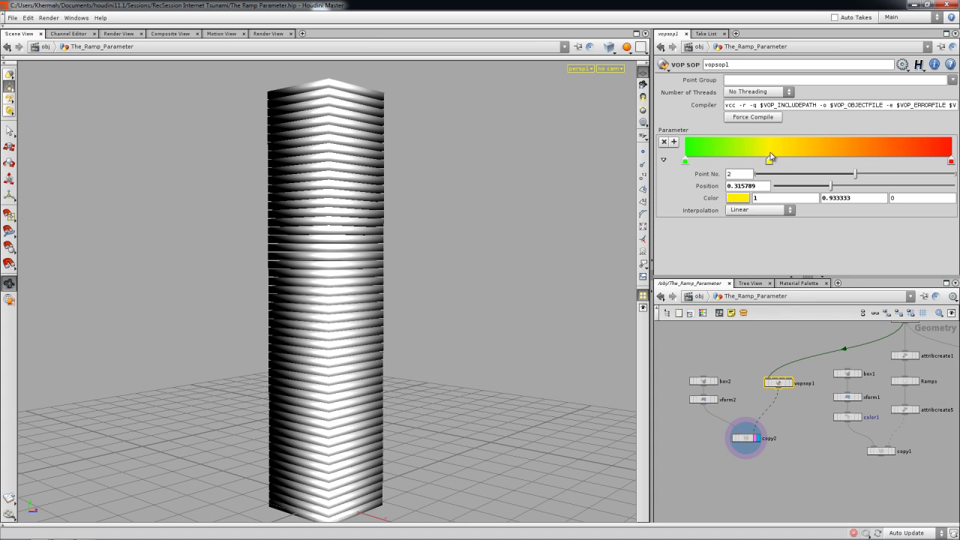
pyautogui.click(773, 155)
pyautogui.moveTo(777, 165); pyautogui.dragTo(859, 166)
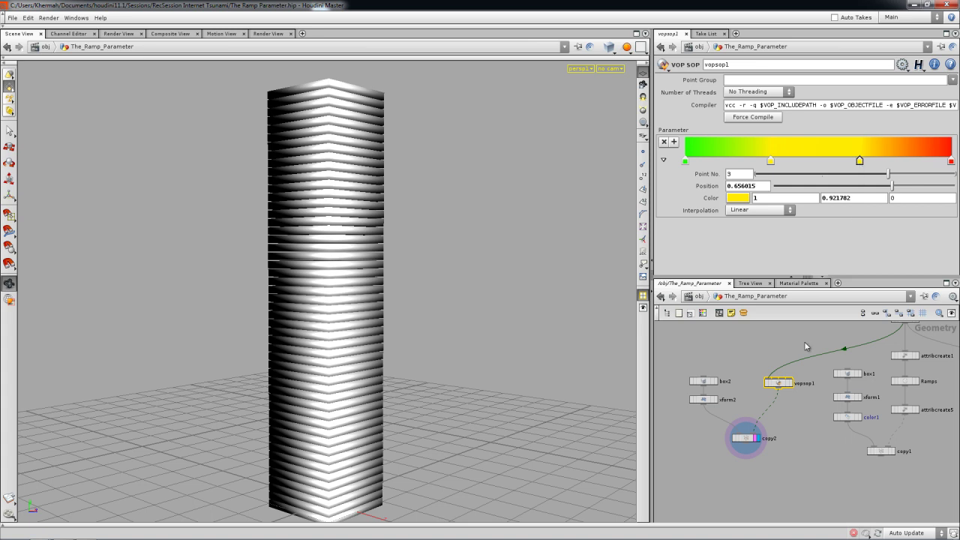
# Step: Enable Use Template Point Attributes on copy2 so the ramp colors transfer to the boxes
pyautogui.click(747, 442)
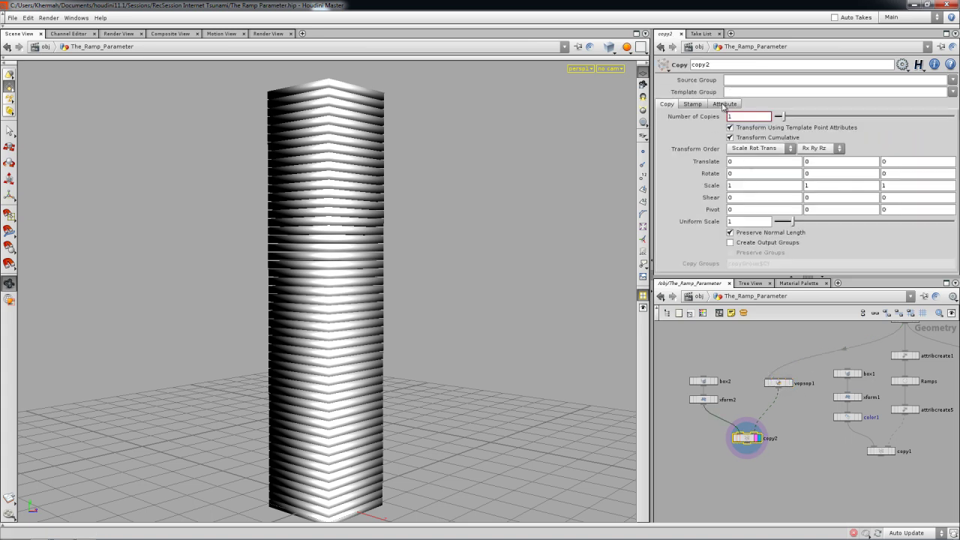
pyautogui.click(724, 103)
pyautogui.click(729, 117)
pyautogui.moveTo(392, 293); pyautogui.dragTo(529, 330)
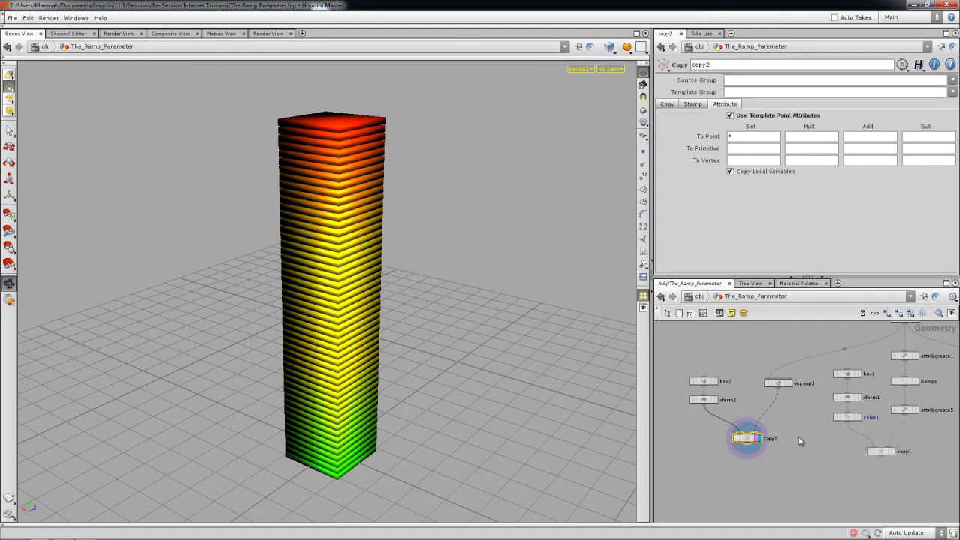
# Step: Inside vopsop1, add a second Ramp Parameter below the first and connect addattrib1's attribute output to its position input
pyautogui.doubleClick(778, 383)
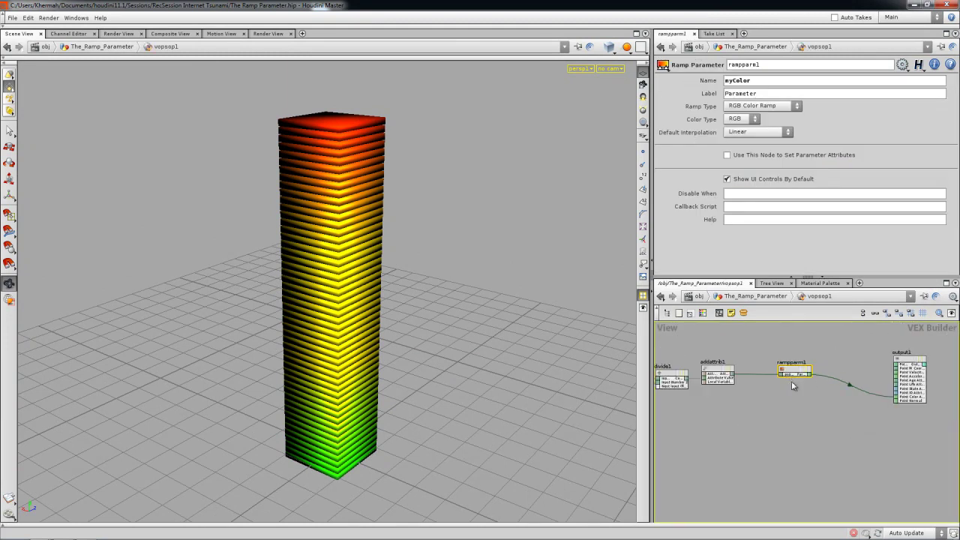
pyautogui.moveTo(791, 381); pyautogui.dragTo(852, 382, button='middle')
pyautogui.click(772, 373)
pyautogui.moveTo(815, 413); pyautogui.dragTo(771, 412, button='middle')
pyautogui.press('Tab')
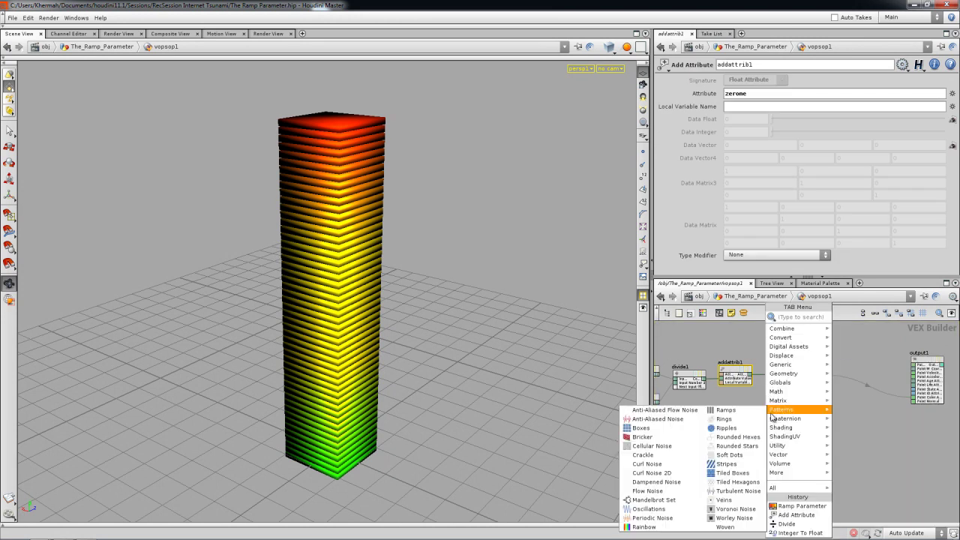
pyautogui.click(801, 505)
pyautogui.click(810, 360)
pyautogui.scroll(2, 809, 360)
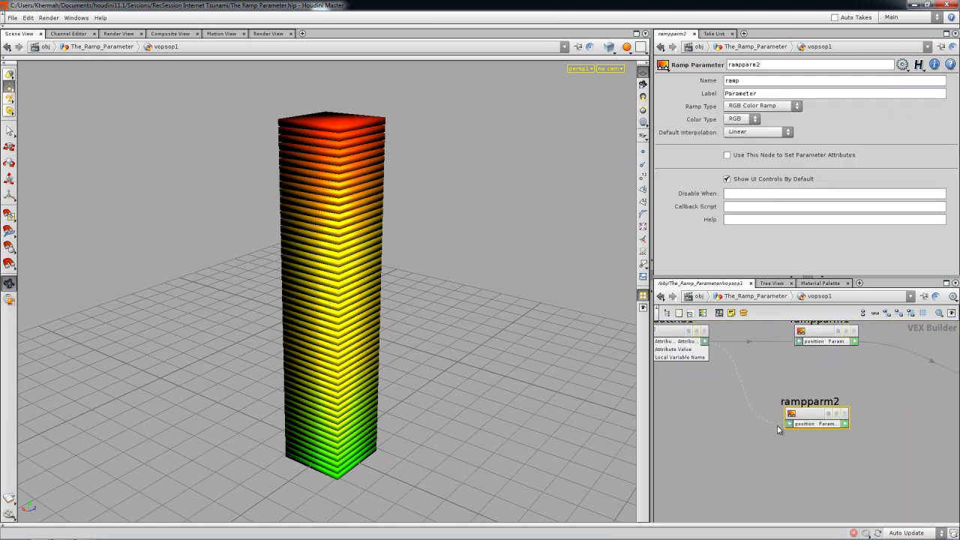
pyautogui.moveTo(789, 428); pyautogui.dragTo(705, 342)
# Step: Name the second ramp parameter size, label it Size, and set its ramp type to Spline Ramp (float)
pyautogui.doubleClick(727, 87)
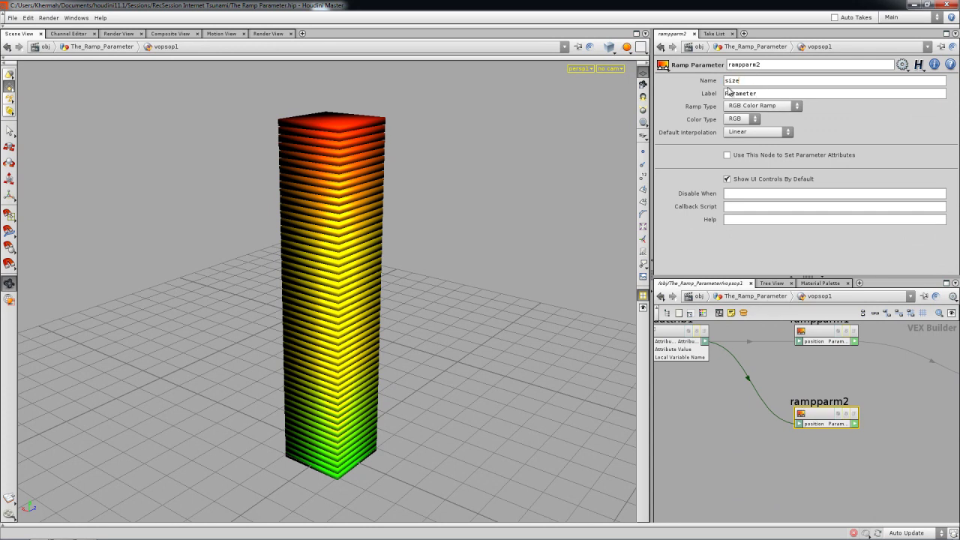
pyautogui.press('Tab')
pyautogui.write('Size')
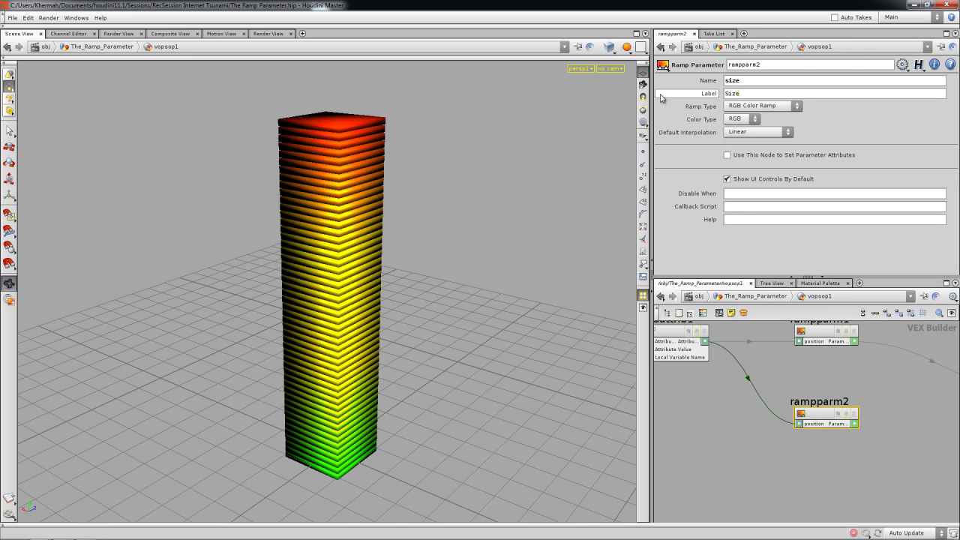
pyautogui.press('Return')
pyautogui.click(759, 106)
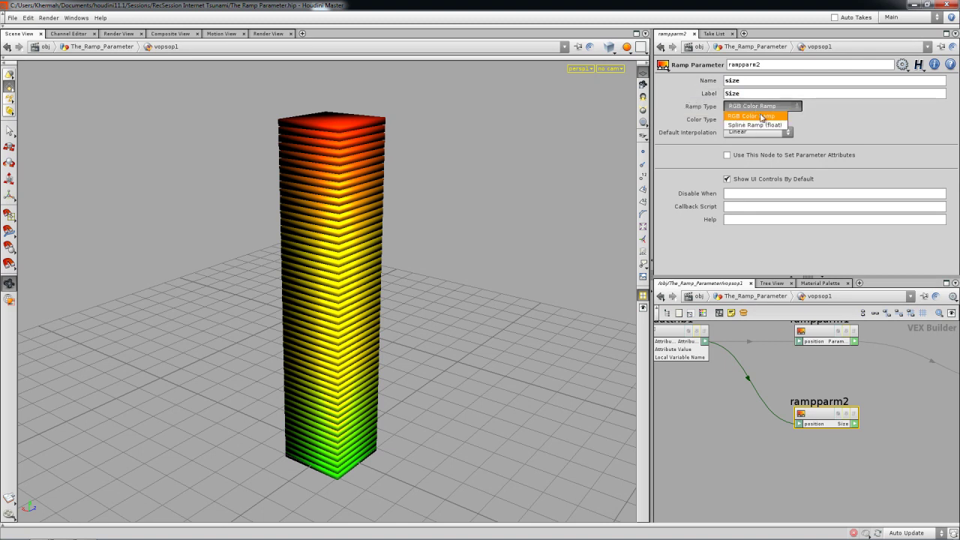
pyautogui.click(753, 123)
# Step: Add an Add Attribute node beside rampparm2, feed the Size output into its attribute value, and name the attribute size
pyautogui.moveTo(855, 375); pyautogui.dragTo(772, 349, button='middle')
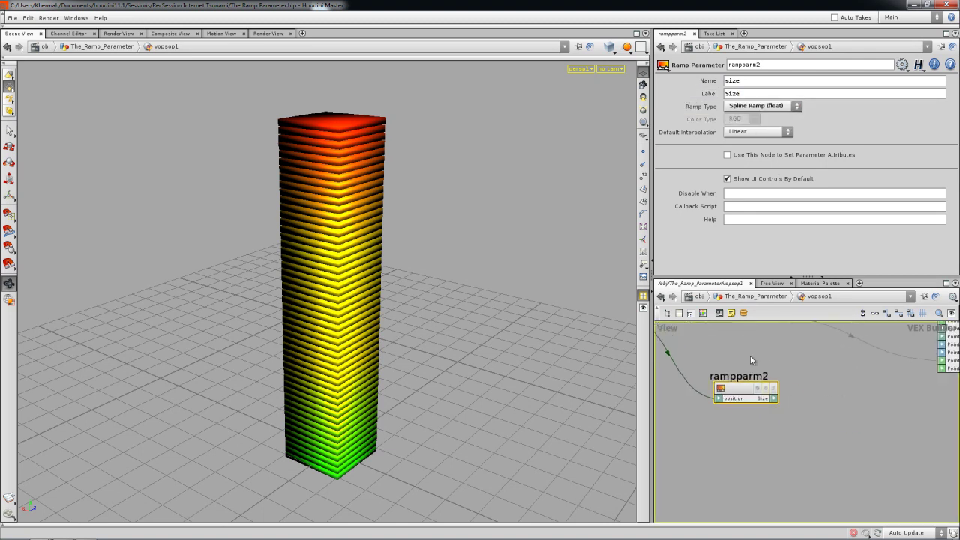
pyautogui.press('Tab')
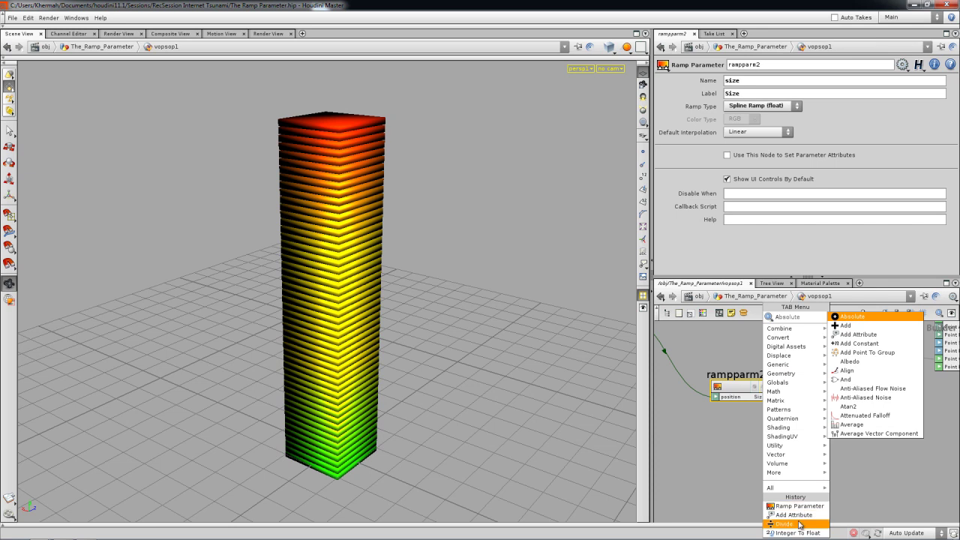
pyautogui.click(794, 514)
pyautogui.click(839, 386)
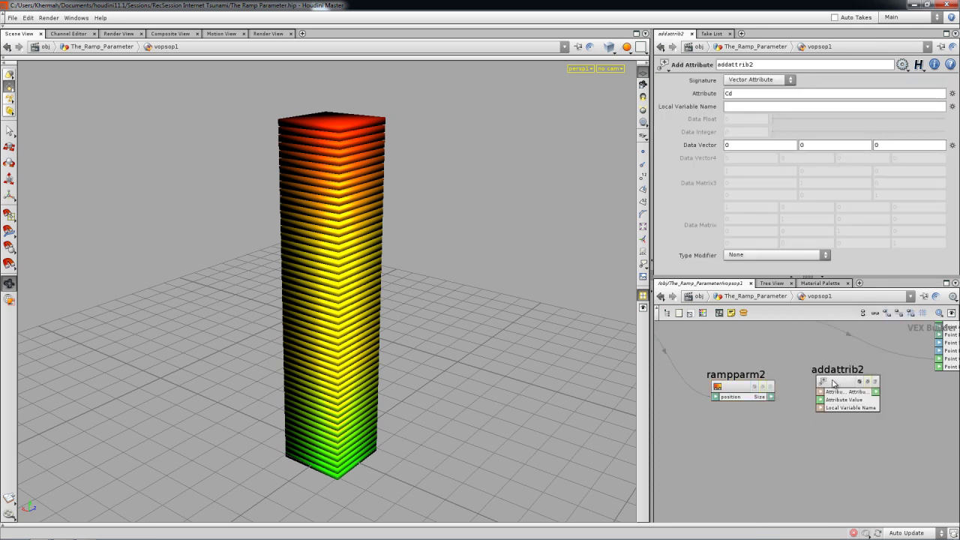
pyautogui.click(839, 384)
pyautogui.moveTo(771, 397); pyautogui.dragTo(813, 392)
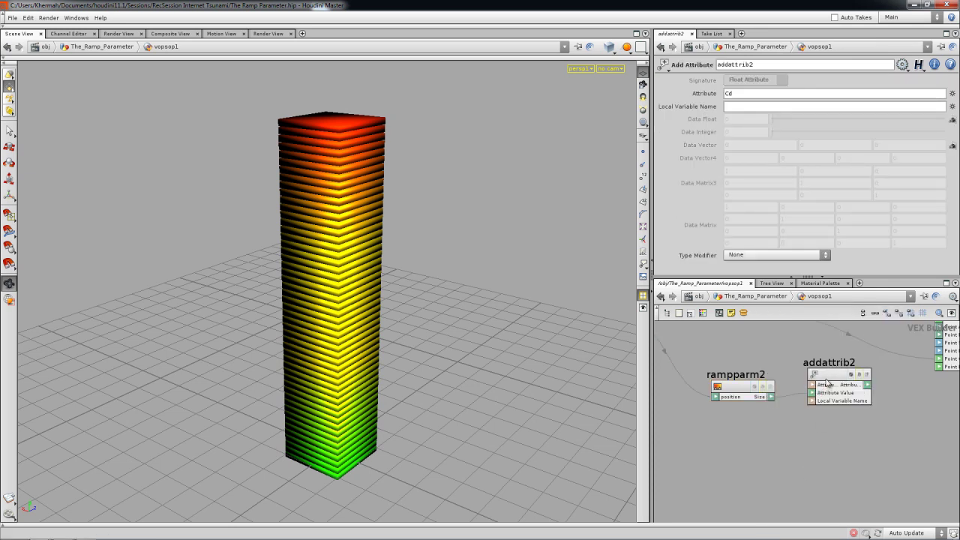
pyautogui.doubleClick(727, 93)
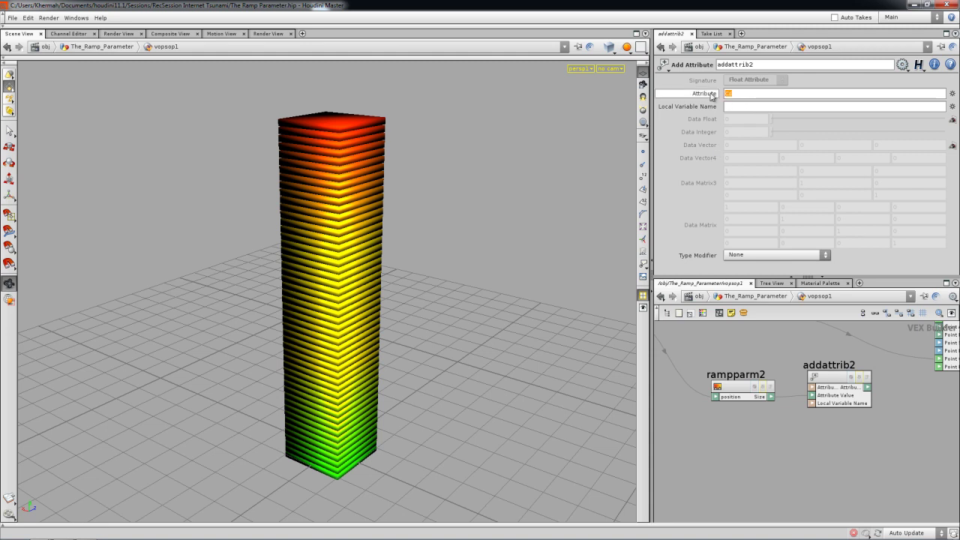
pyautogui.press('Return')
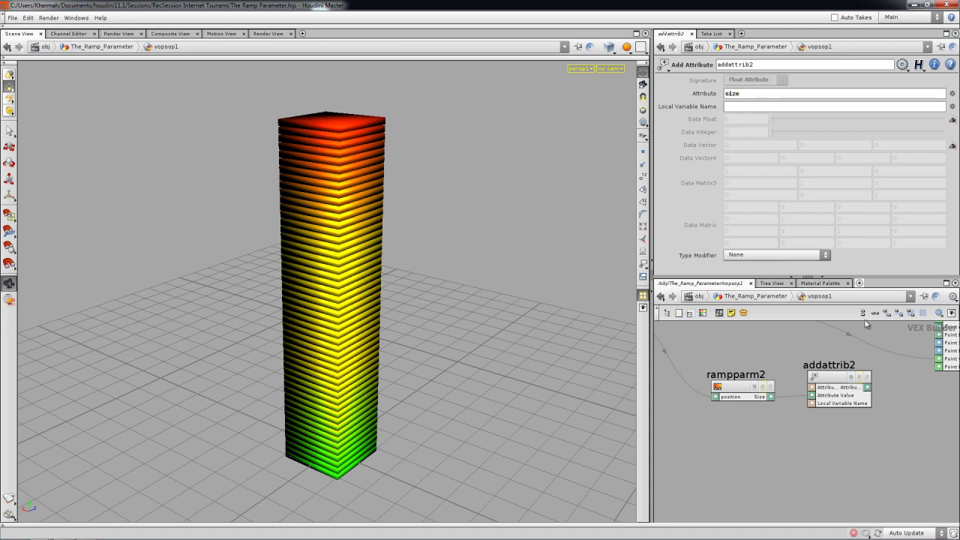
pyautogui.moveTo(785, 435); pyautogui.dragTo(787, 422, button='middle')
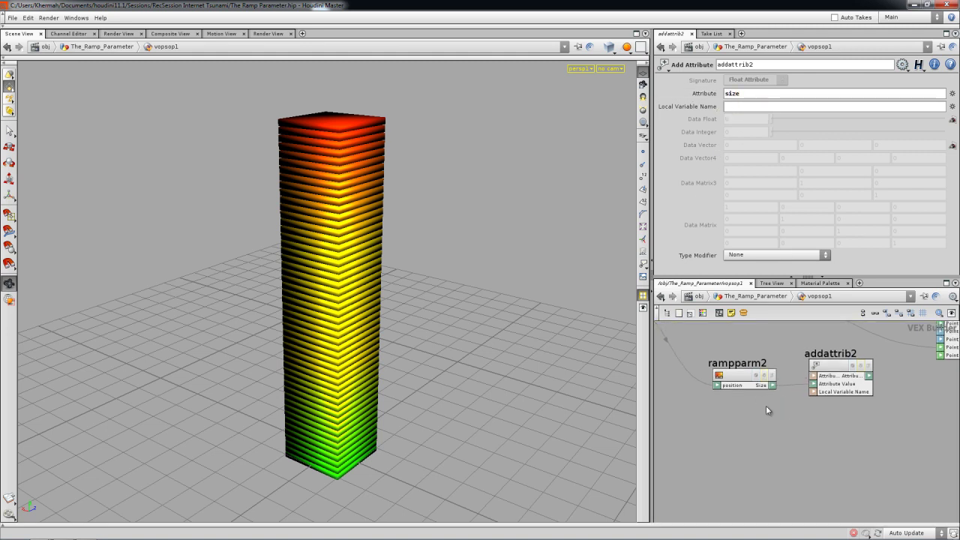
# Step: Duplicate rampparm2 below the original and give the copy the name rot and the label Rotation
pyautogui.click(739, 379)
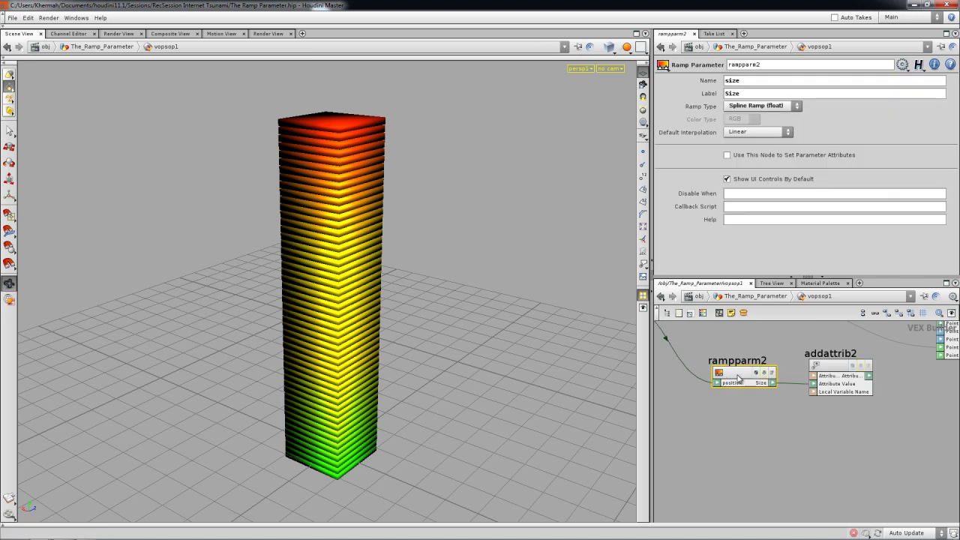
pyautogui.hotkey('ctrl', 'v')
pyautogui.moveTo(750, 392); pyautogui.dragTo(743, 430)
pyautogui.doubleClick(751, 81)
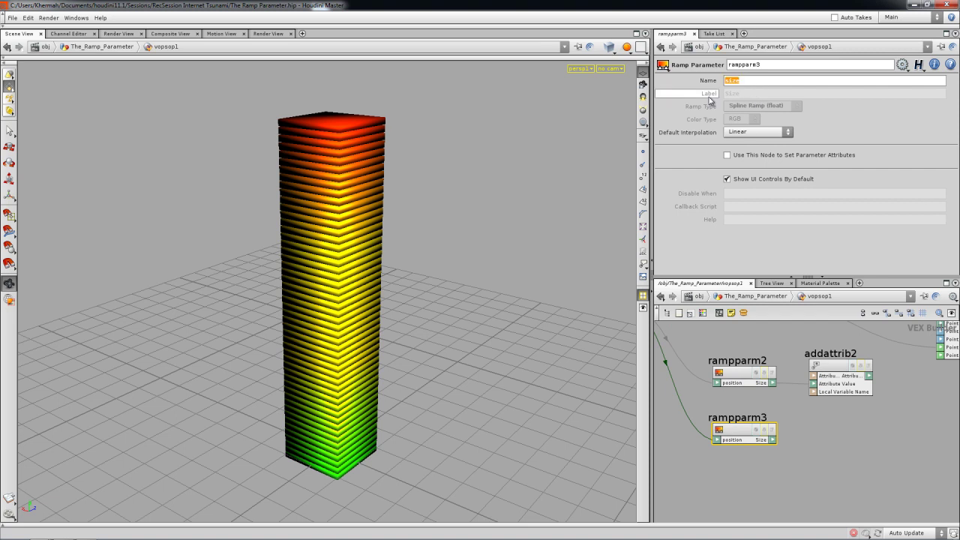
pyautogui.write('rot')
pyautogui.press('Return')
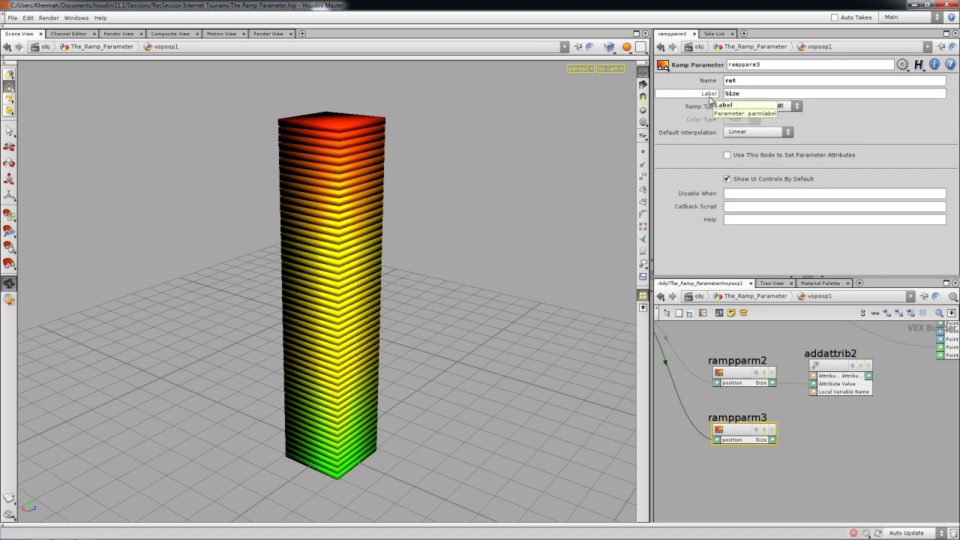
pyautogui.doubleClick(733, 94)
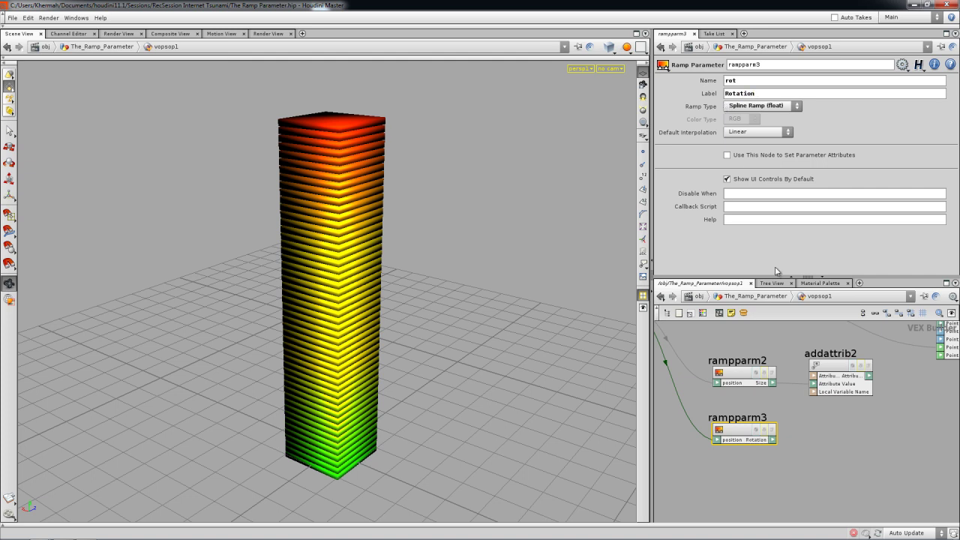
# Step: Compare vopsop1's color, Size and Rotation ramps with the attribcreate1 settings and the ramps on the Ramps null
pyautogui.click(753, 296)
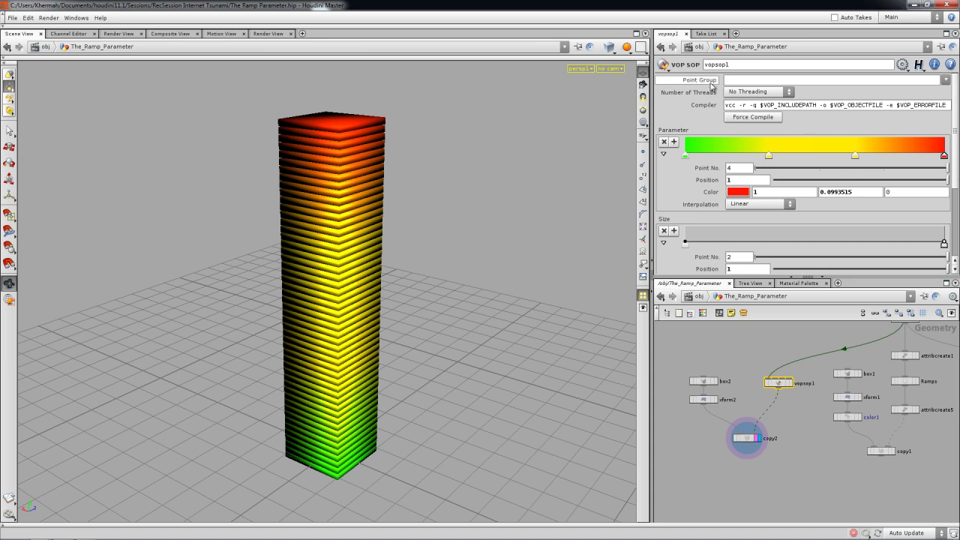
pyautogui.scroll(-3, 938, 150)
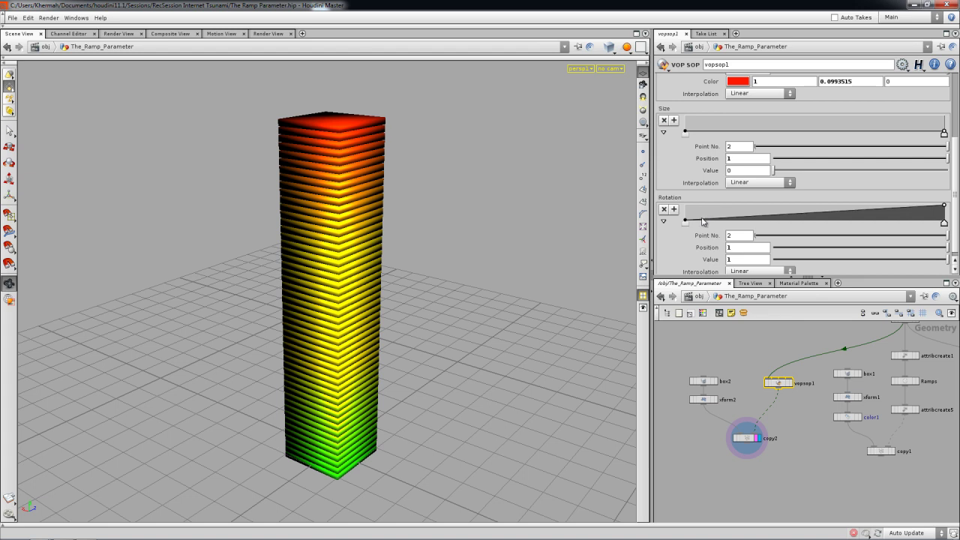
pyautogui.scroll(-1, 955, 220)
pyautogui.moveTo(908, 369); pyautogui.dragTo(857, 381, button='middle')
pyautogui.click(855, 367)
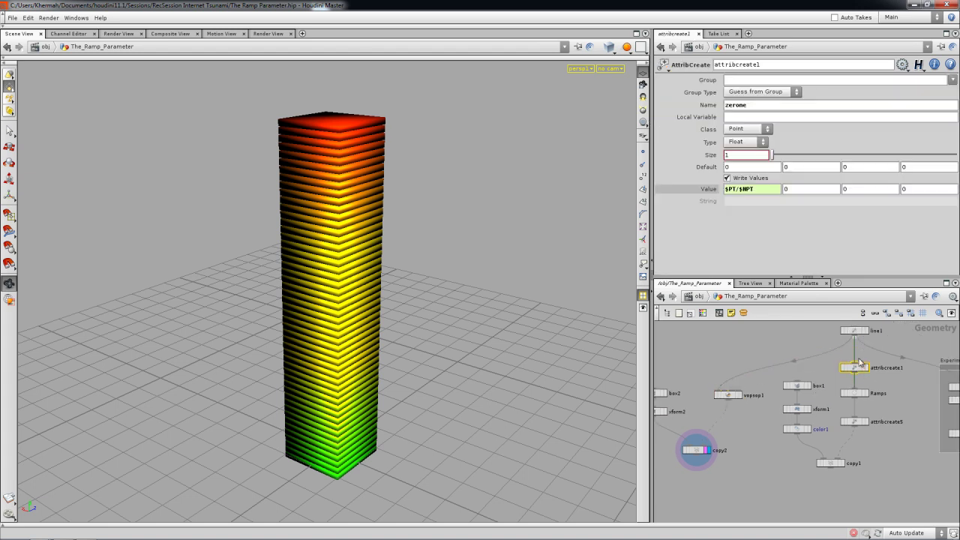
pyautogui.click(856, 393)
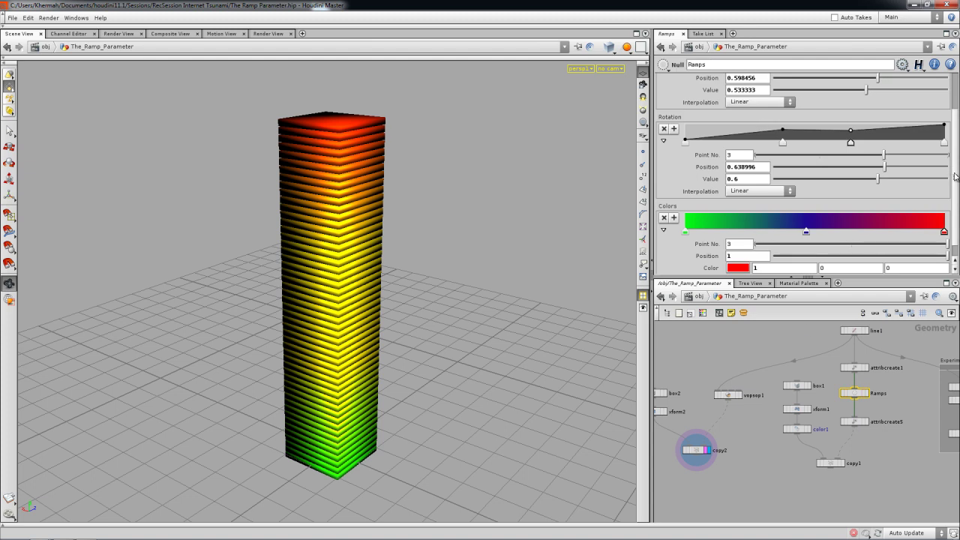
pyautogui.scroll(-2, 955, 188)
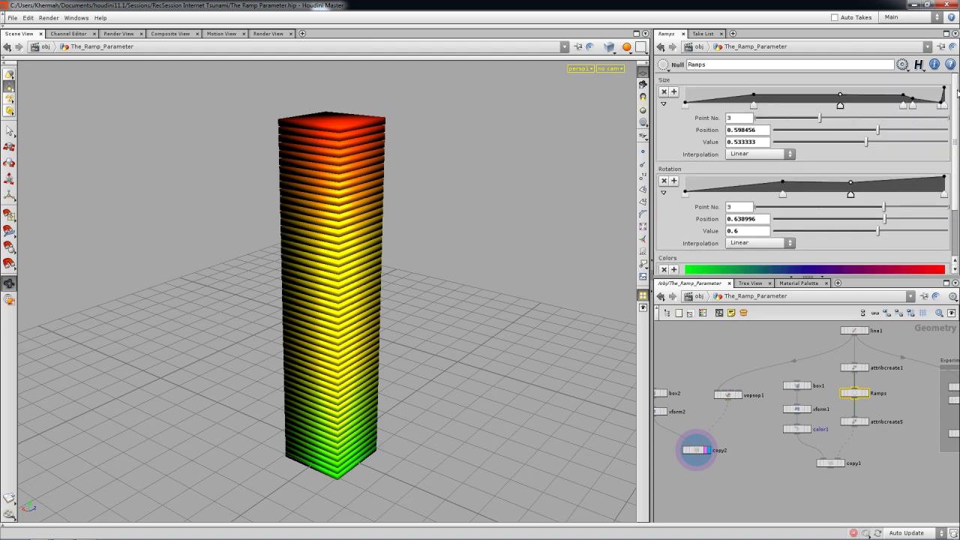
# Step: Inside vopsop1, add an Add Attribute node beside rampparm3, feed the Rotation output into its attribute value, and name the attribute rot
pyautogui.doubleClick(729, 395)
pyautogui.scroll(-2, 742, 398)
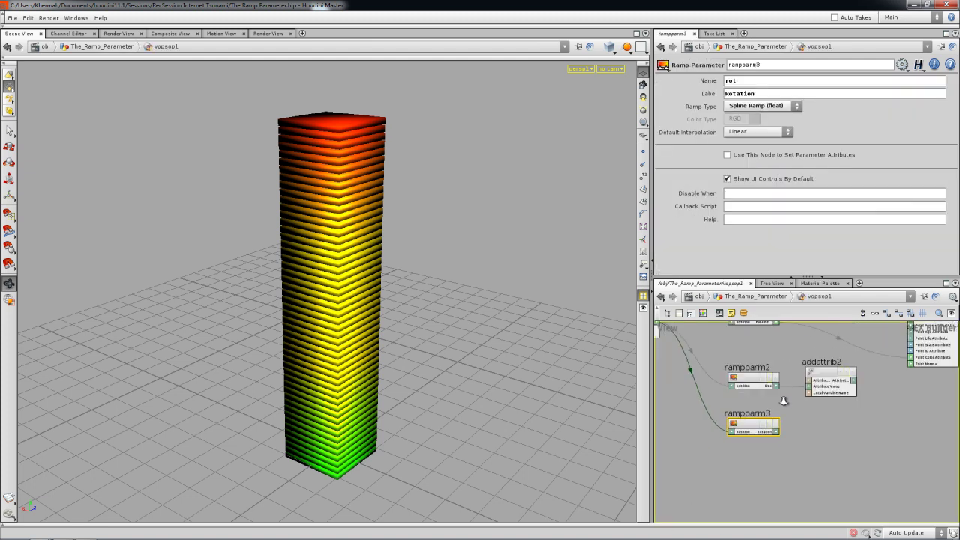
pyautogui.moveTo(750, 405); pyautogui.dragTo(824, 446, button='middle')
pyautogui.press('Tab')
pyautogui.click(870, 505)
pyautogui.click(855, 406)
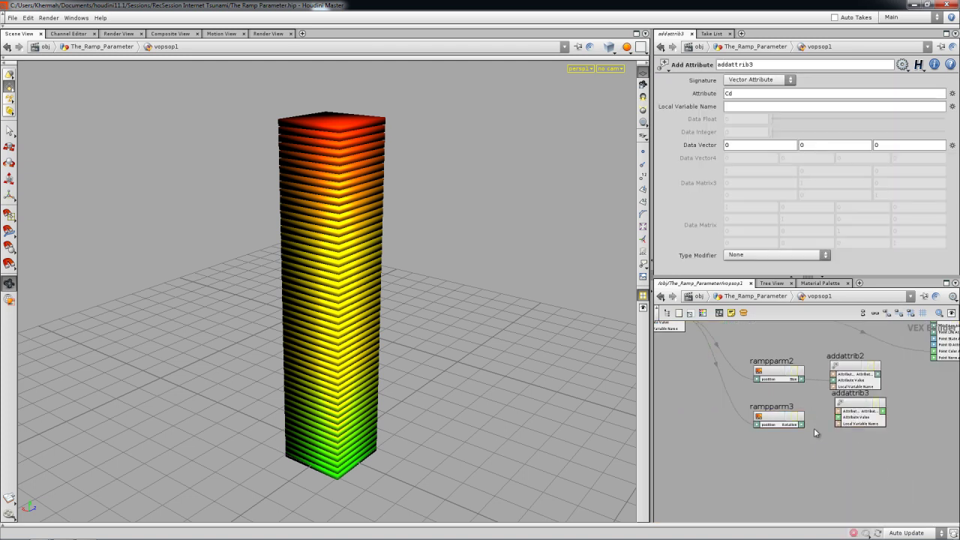
pyautogui.moveTo(801, 425)
pyautogui.mouseDown()
pyautogui.moveTo(852, 414)
pyautogui.moveTo(854, 426)
pyautogui.mouseUp()
pyautogui.doubleClick(746, 94)
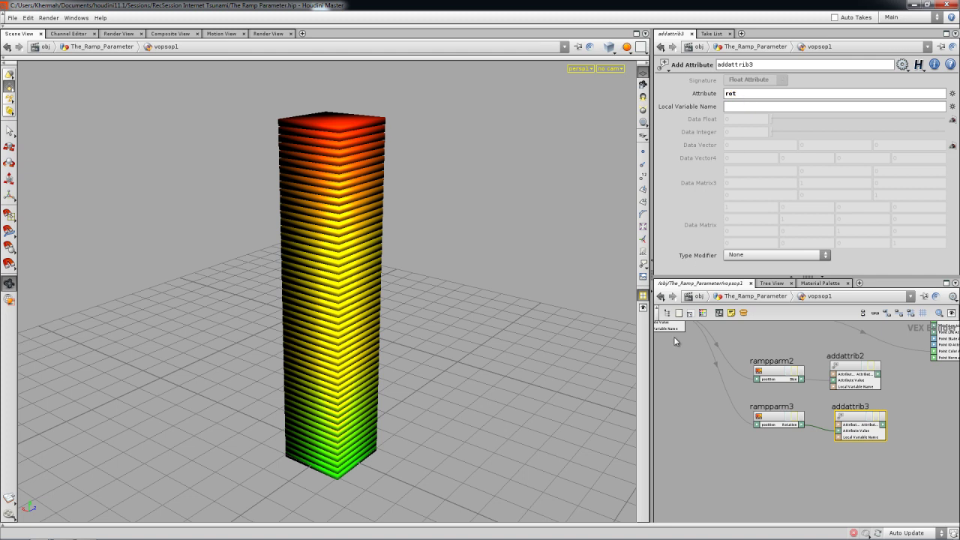
# Step: Review the ramp parameter and Add Attribute nodes and their connections in vopsop1's network
pyautogui.click(773, 324)
pyautogui.press('h')
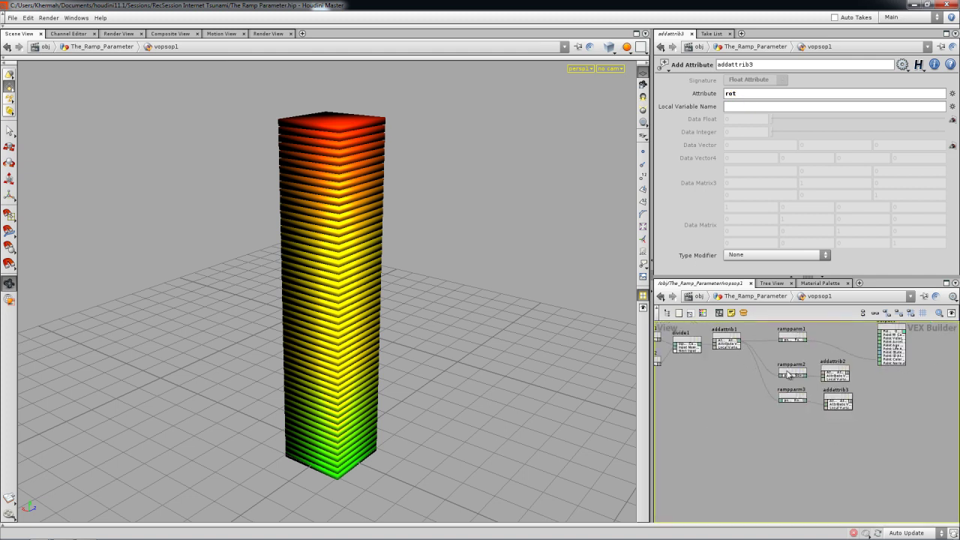
pyautogui.scroll(1, 730, 386)
pyautogui.scroll(1, 742, 394)
pyautogui.click(823, 417)
pyautogui.click(868, 415)
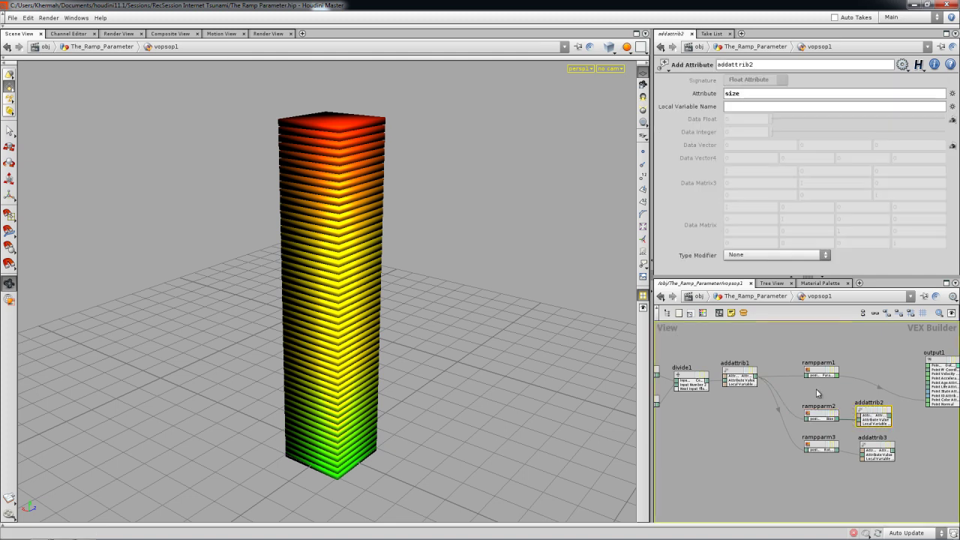
pyautogui.scroll(2, 819, 394)
pyautogui.moveTo(843, 399); pyautogui.dragTo(804, 384, button='middle')
pyautogui.moveTo(779, 462); pyautogui.dragTo(776, 463)
# Step: Enable input stamping on copy2 and define stamp variable 1 as size with the value point("../vopsop1", $PT, "size", 0)
pyautogui.click(755, 295)
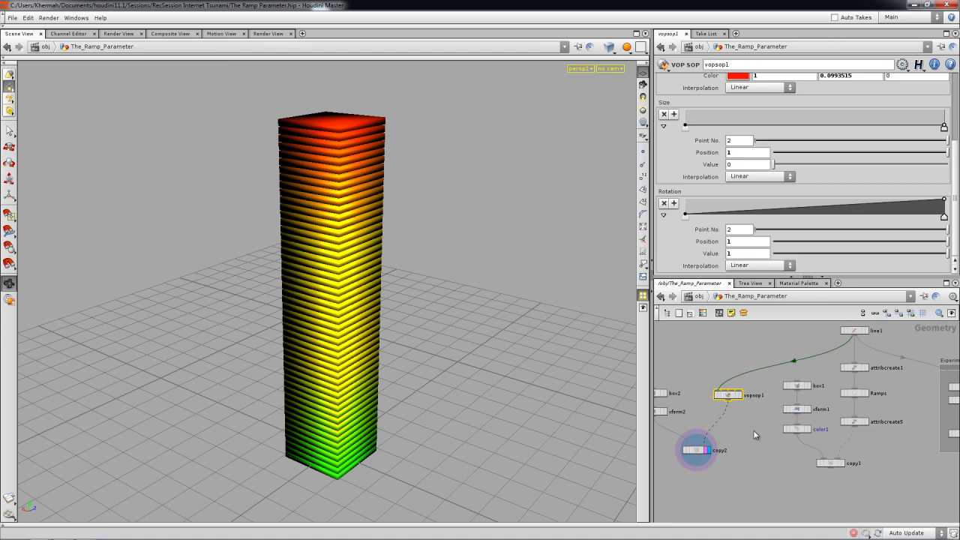
pyautogui.click(727, 449)
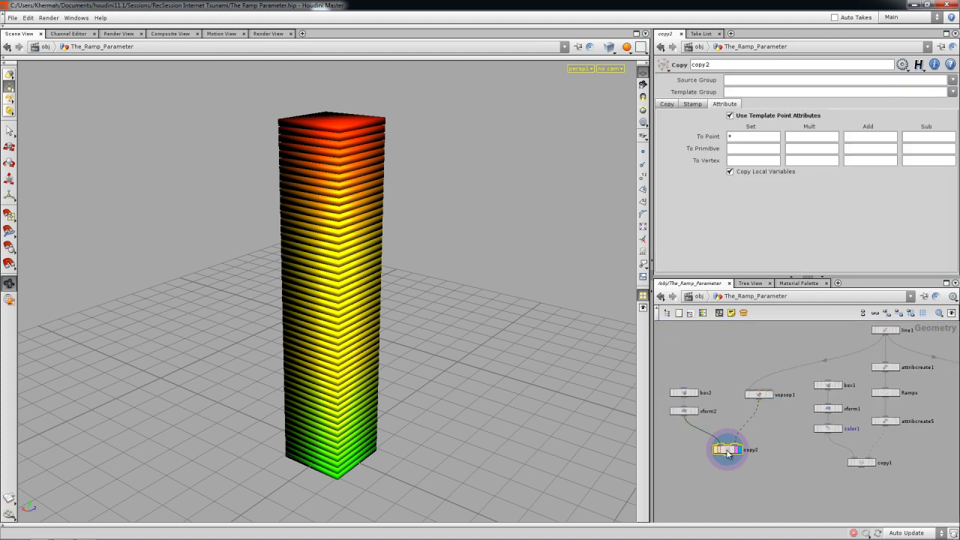
pyautogui.click(692, 104)
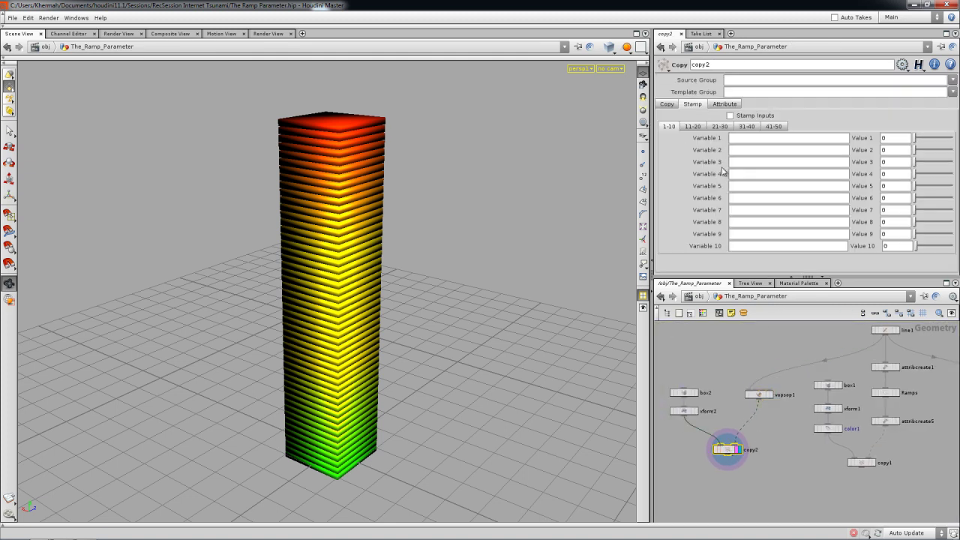
pyautogui.click(729, 116)
pyautogui.write('po')
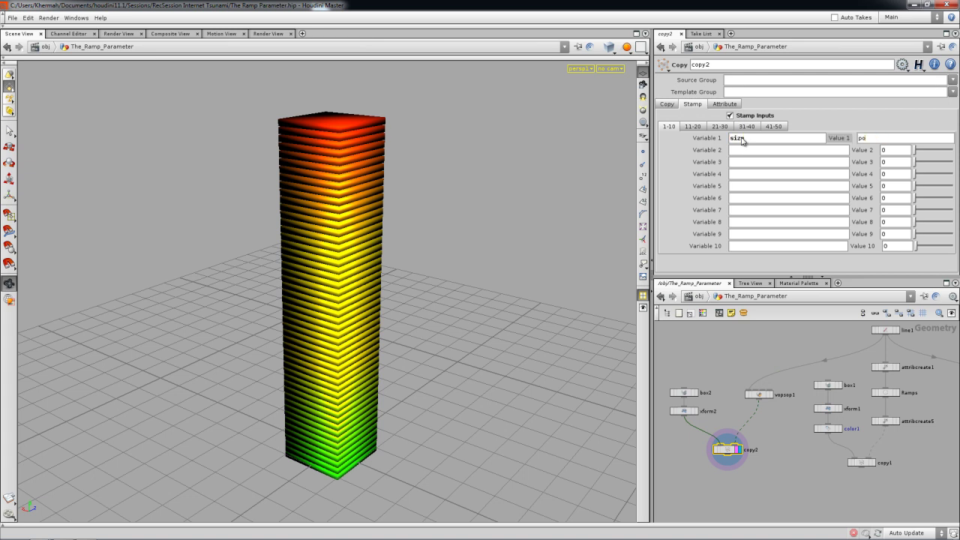
pyautogui.write("int('../vop")
pyautogui.press('Tab')
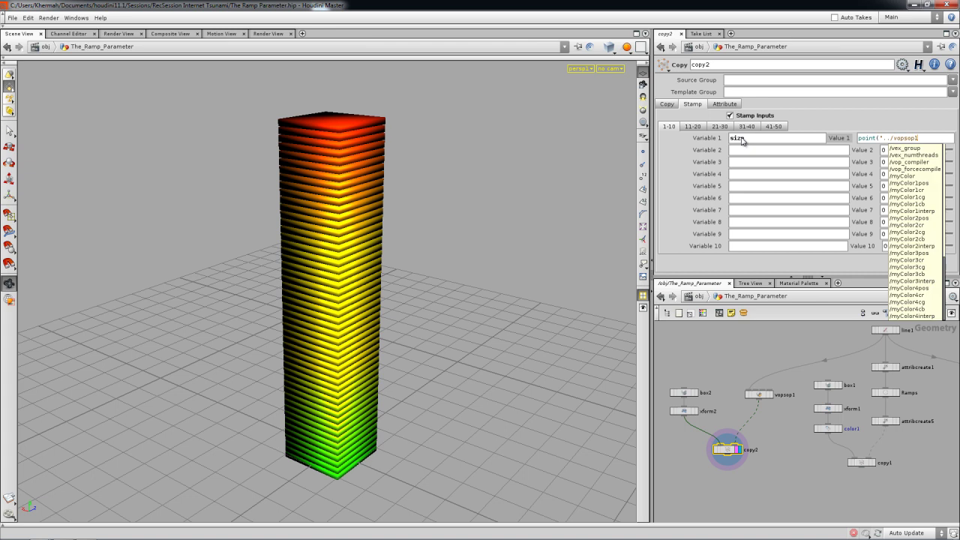
pyautogui.press('Escape')
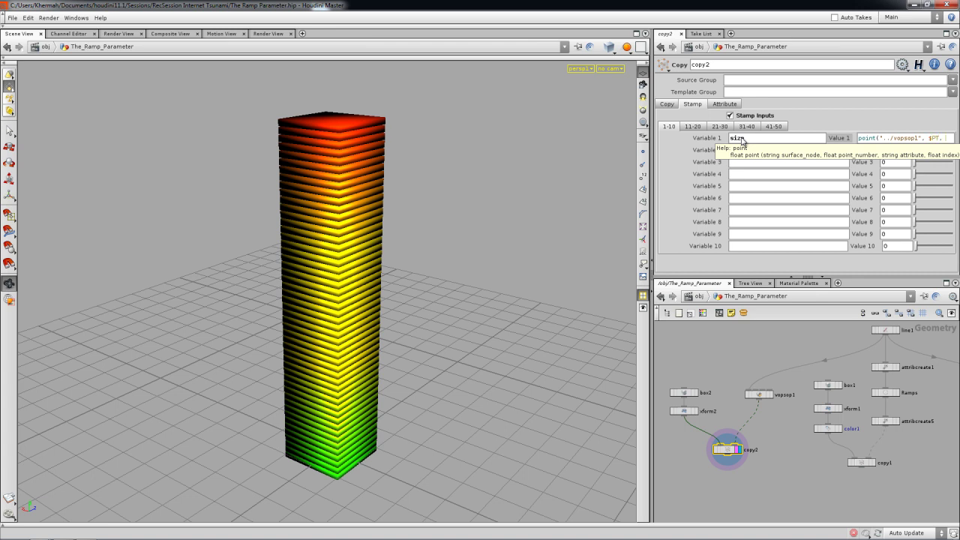
pyautogui.write('size", 0)')
pyautogui.press('Return')
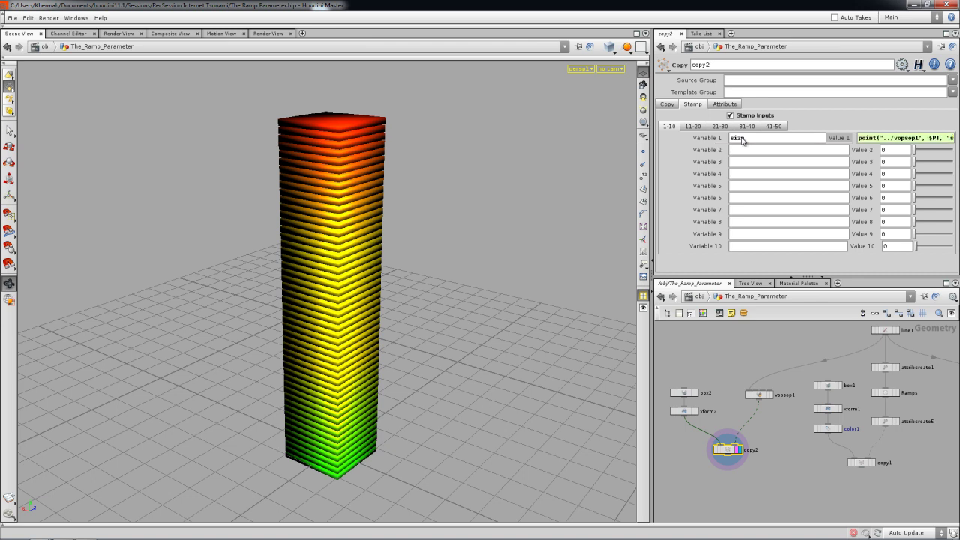
# Step: Define copy2's stamp variable 2 as rot, reusing the size expression as point("../vopsop1", $PT, "rot", 0)
pyautogui.tripleClick(873, 141)
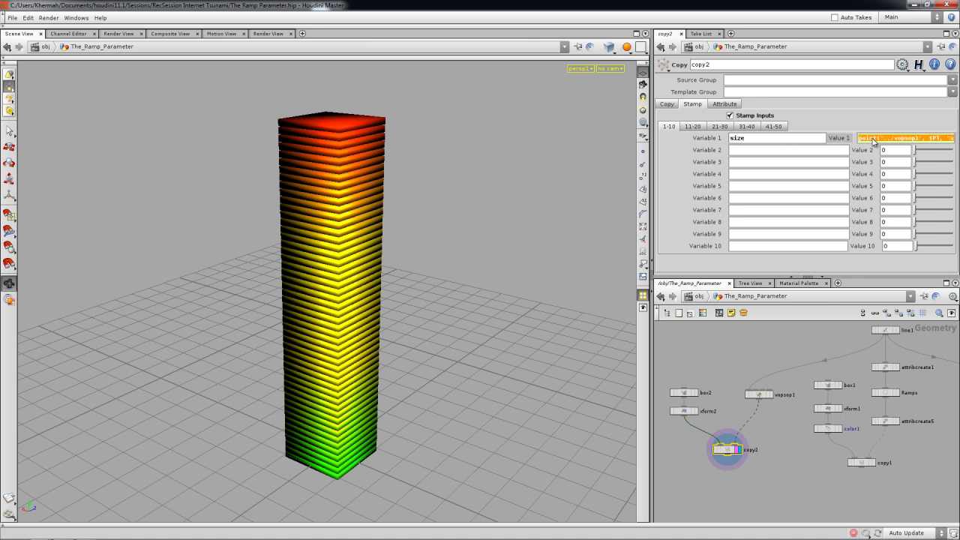
pyautogui.hotkey('ctrl', 'c')
pyautogui.click(874, 151)
pyautogui.hotkey('ctrl', 'v')
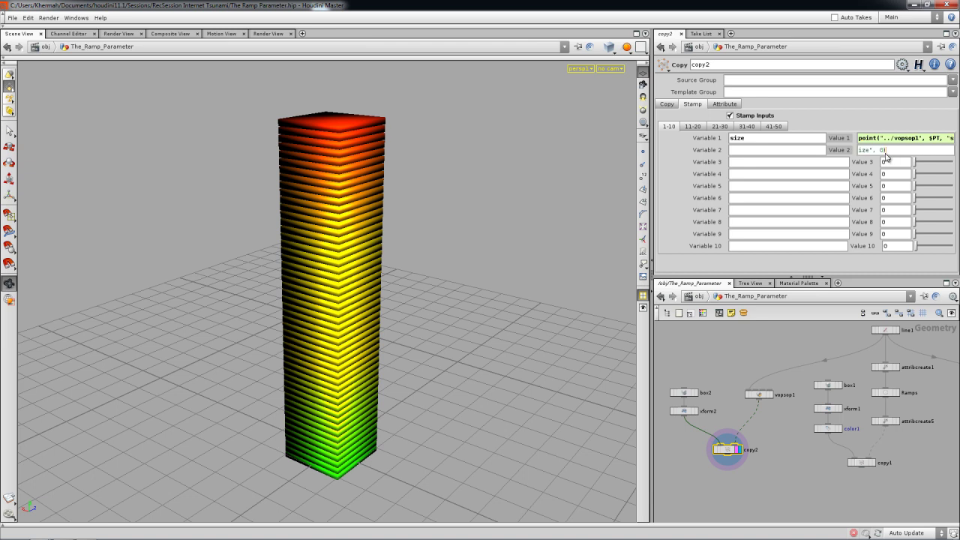
pyautogui.click(869, 151)
pyautogui.press('BackSpace')
pyautogui.press('BackSpace')
pyautogui.press('BackSpace')
pyautogui.press('BackSpace')
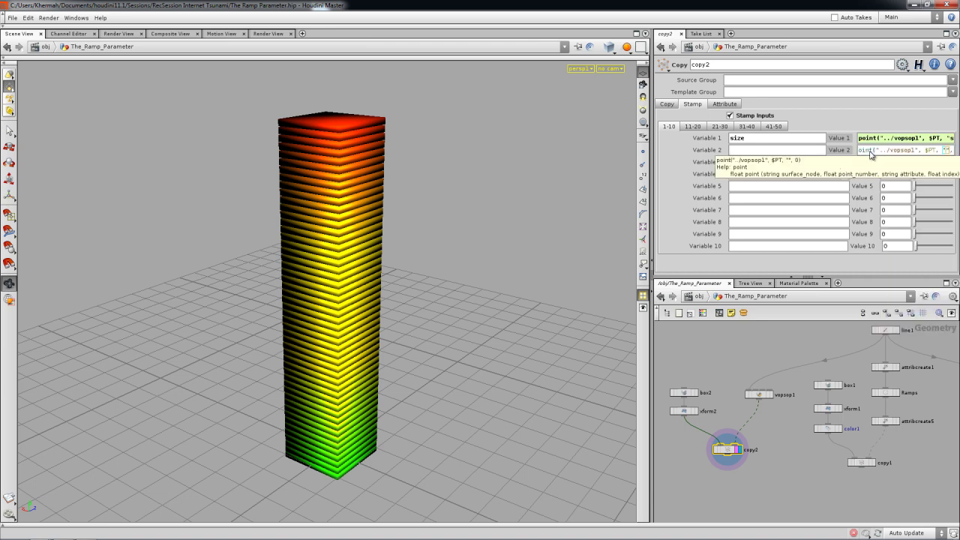
pyautogui.write('rot')
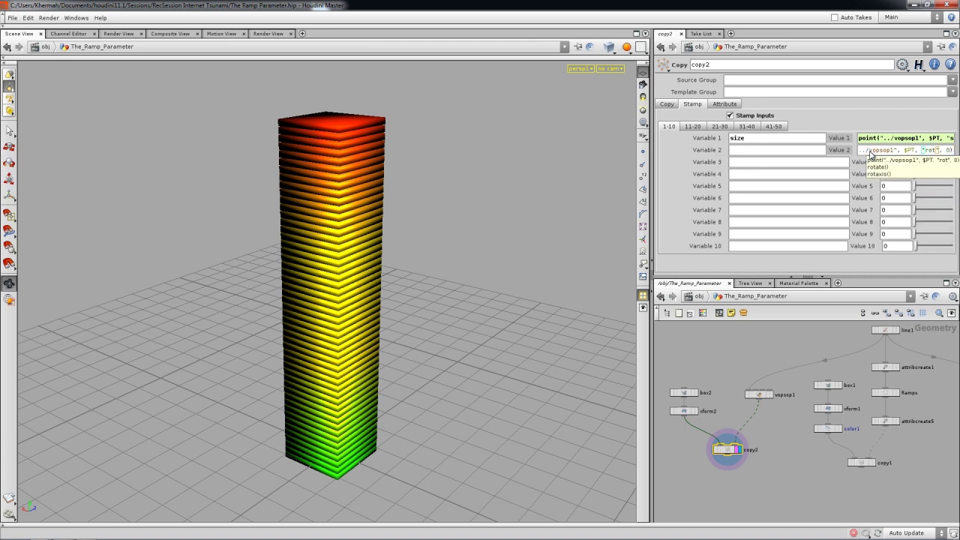
pyautogui.press('Return')
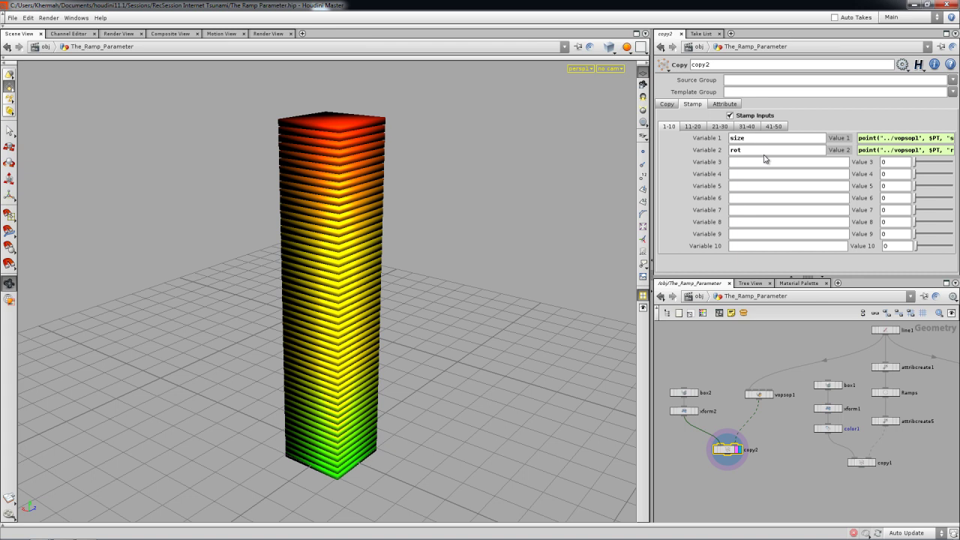
# Step: Set xform2's X scale to the expression stamp("../copy2", "size", 0)
pyautogui.click(779, 420)
pyautogui.click(684, 410)
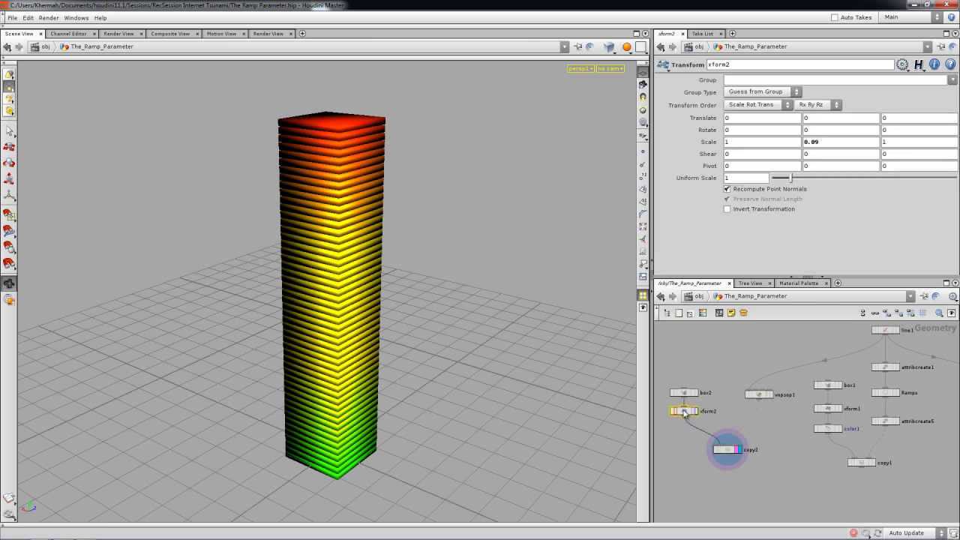
pyautogui.doubleClick(737, 142)
pyautogui.write('stamp')
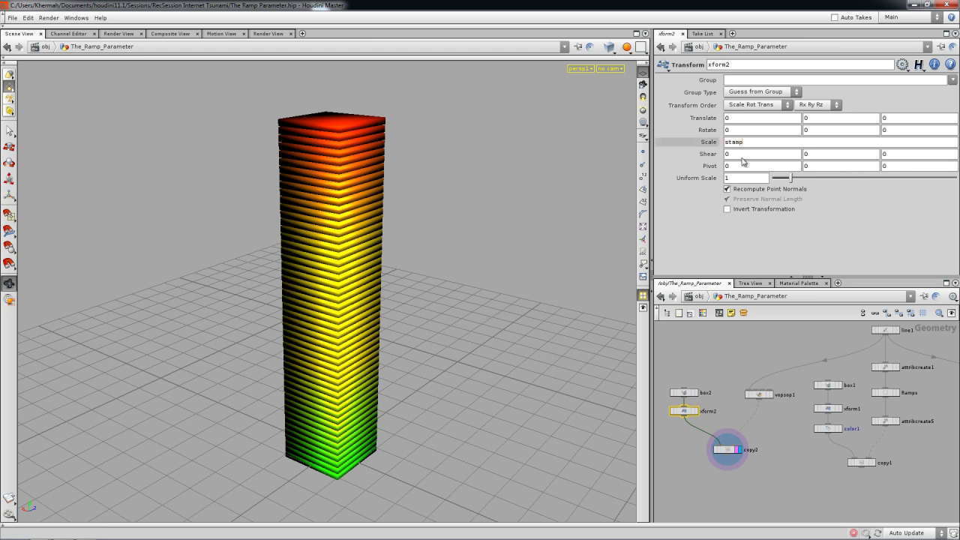
pyautogui.write('("../c')
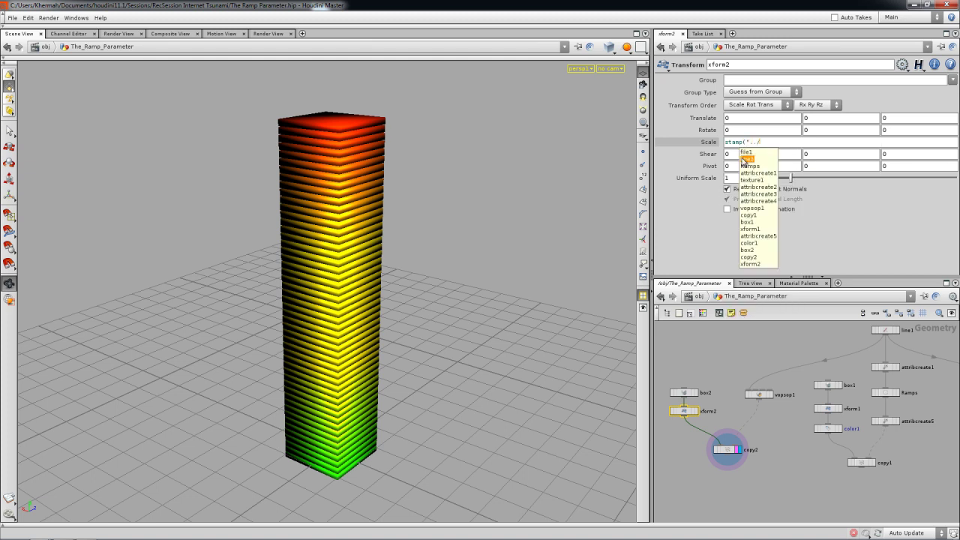
pyautogui.press('Down')
pyautogui.press('Down')
pyautogui.press('Down')
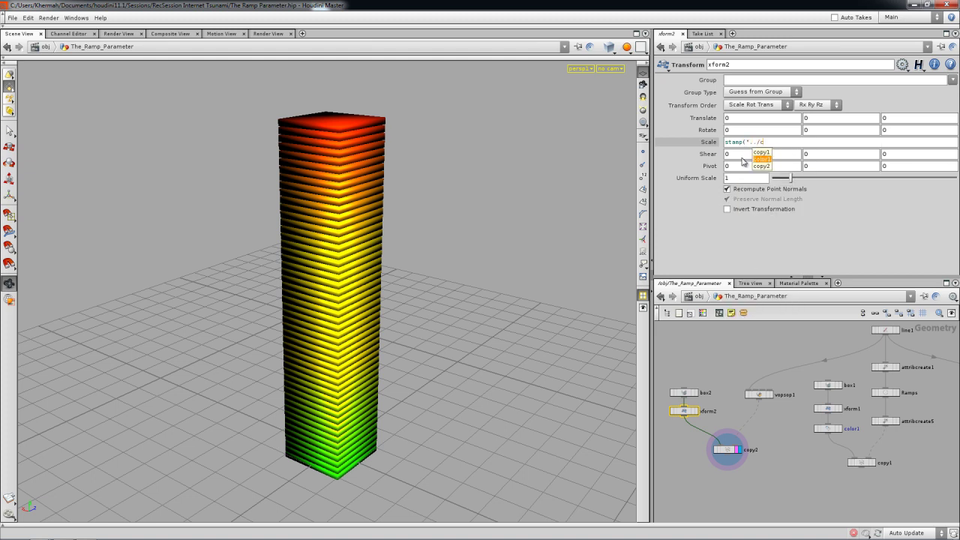
pyautogui.press('Return')
pyautogui.write('", "size')
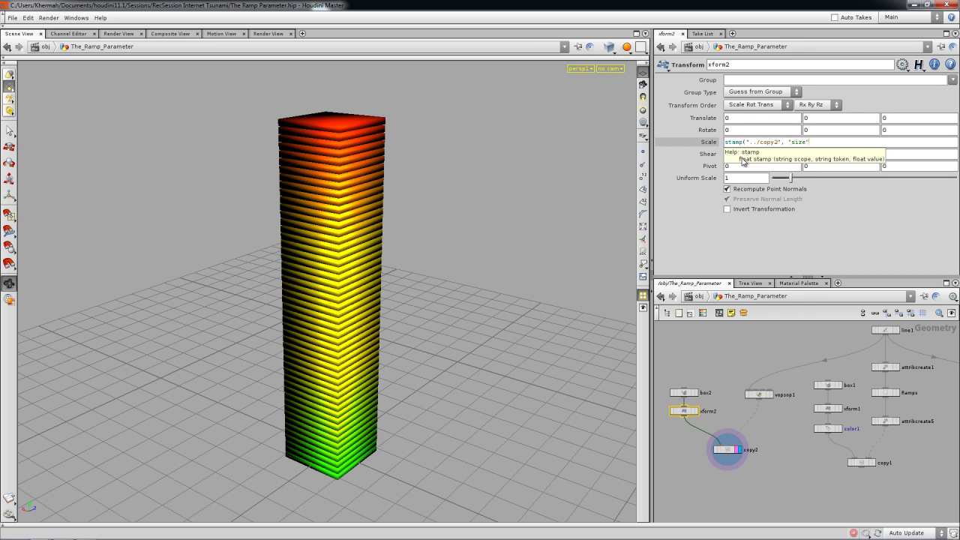
pyautogui.write('", 0)')
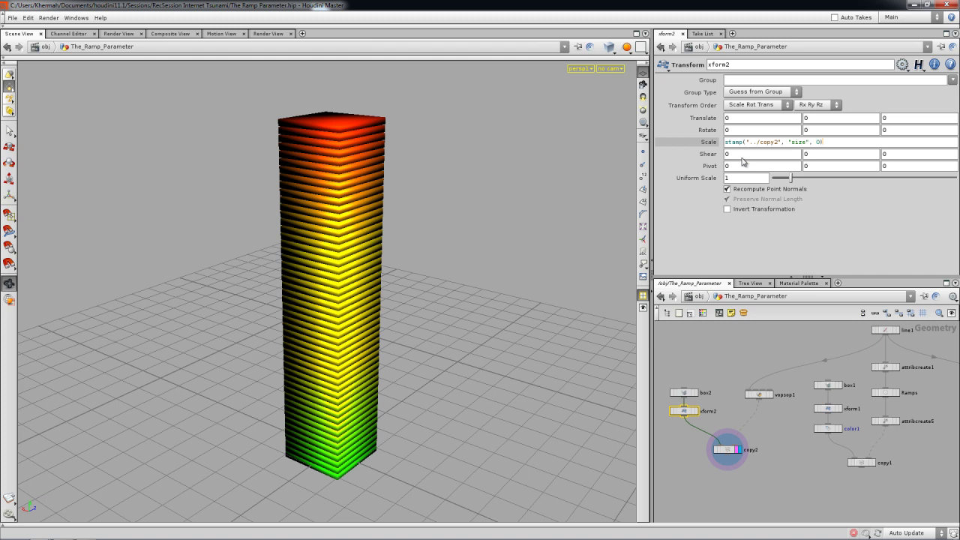
pyautogui.press('Return')
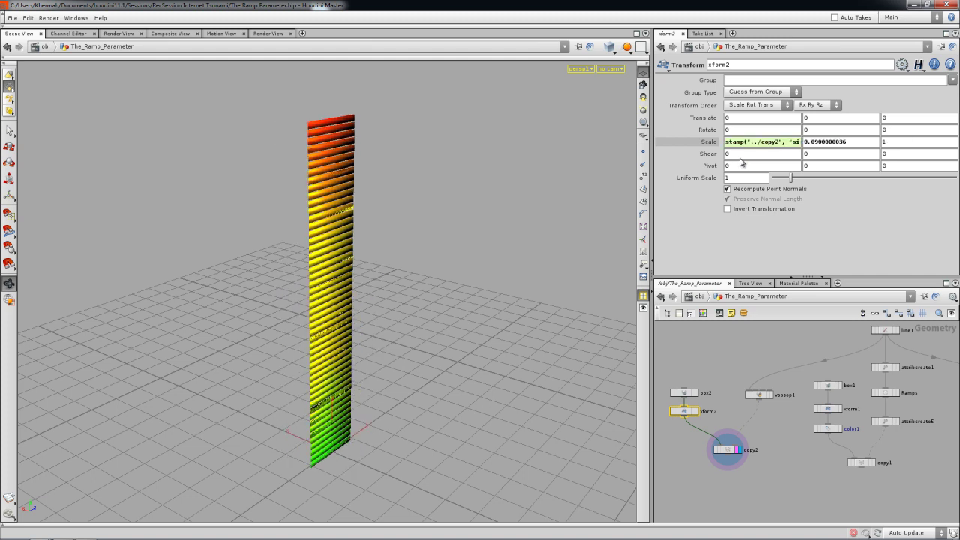
# Step: Copy the stamp expression from xform2's X scale to its Z scale
pyautogui.click(753, 143)
pyautogui.hotkey('ctrl', 'c')
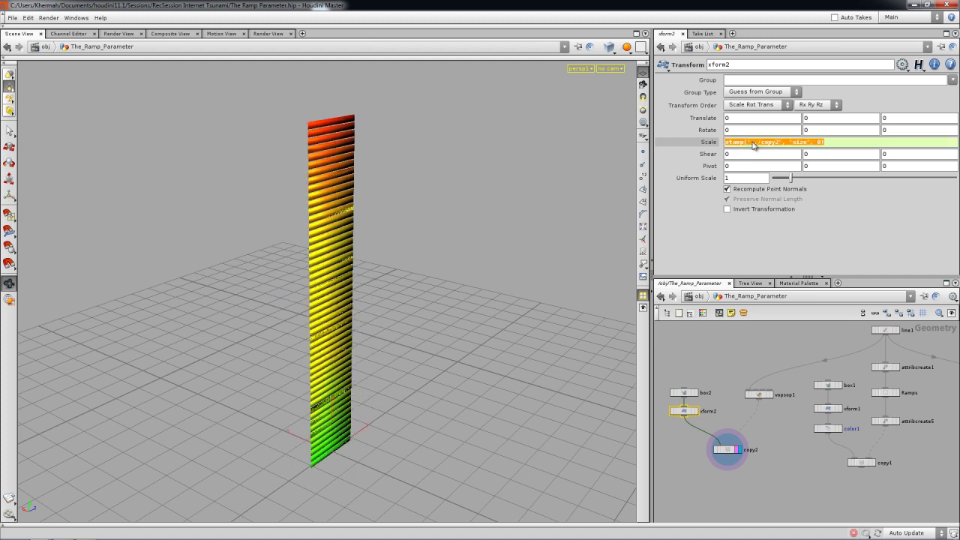
pyautogui.press('Tab')
pyautogui.press('Tab')
pyautogui.hotkey('ctrl', 'v')
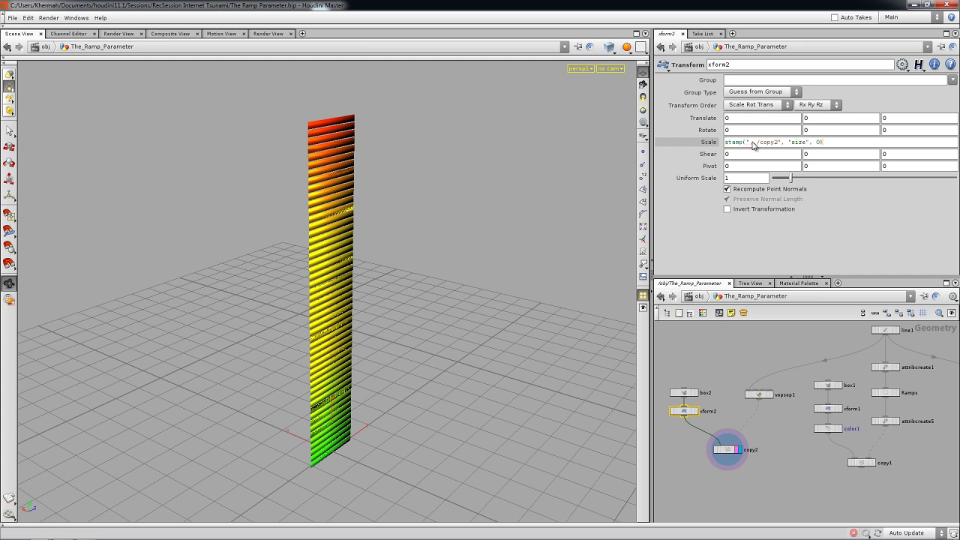
pyautogui.press('Return')
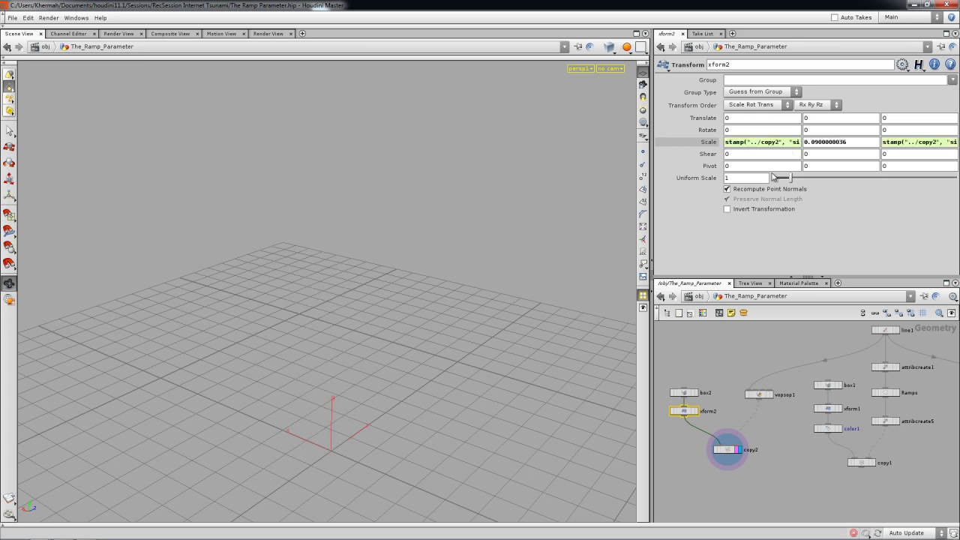
# Step: Shape vopsop1's Size ramp with a peak at about a quarter of its length and another point at about 0.56 with value 0.7
pyautogui.click(728, 400)
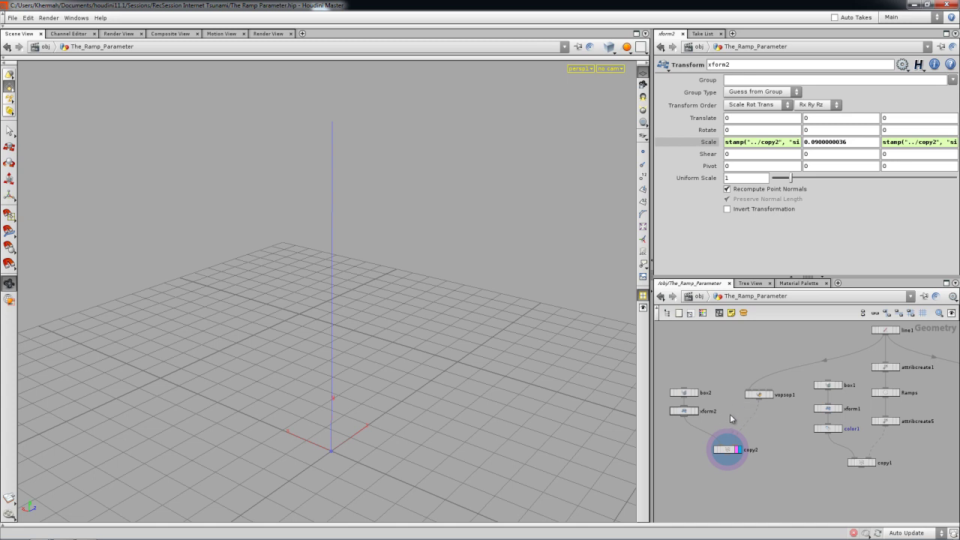
pyautogui.click(760, 395)
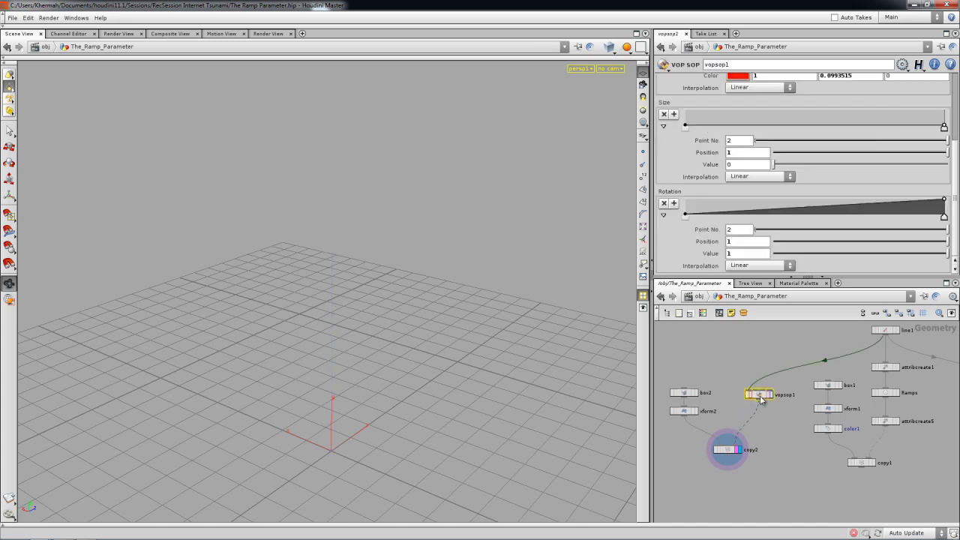
pyautogui.rightClick(762, 399)
pyautogui.click(735, 371)
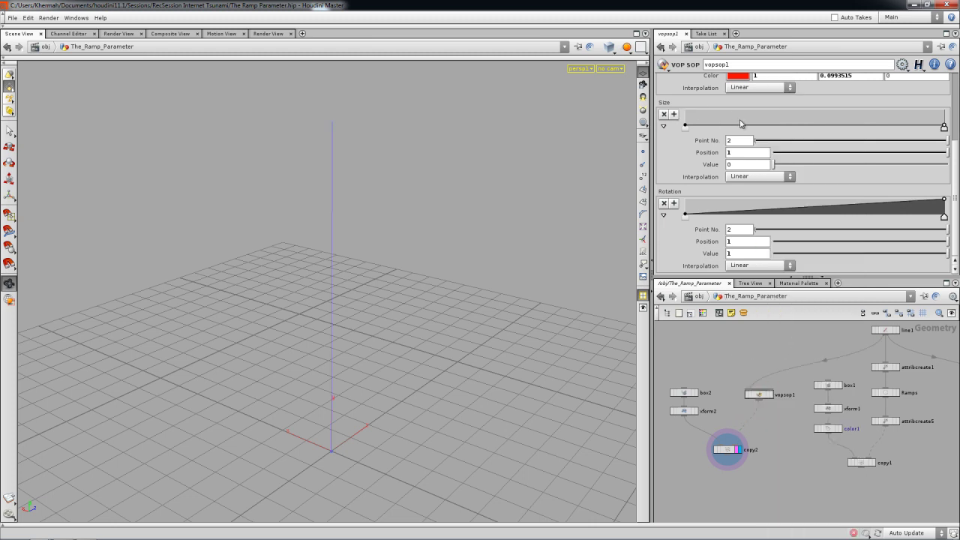
pyautogui.moveTo(750, 126); pyautogui.dragTo(750, 110)
pyautogui.moveTo(829, 126); pyautogui.dragTo(830, 116)
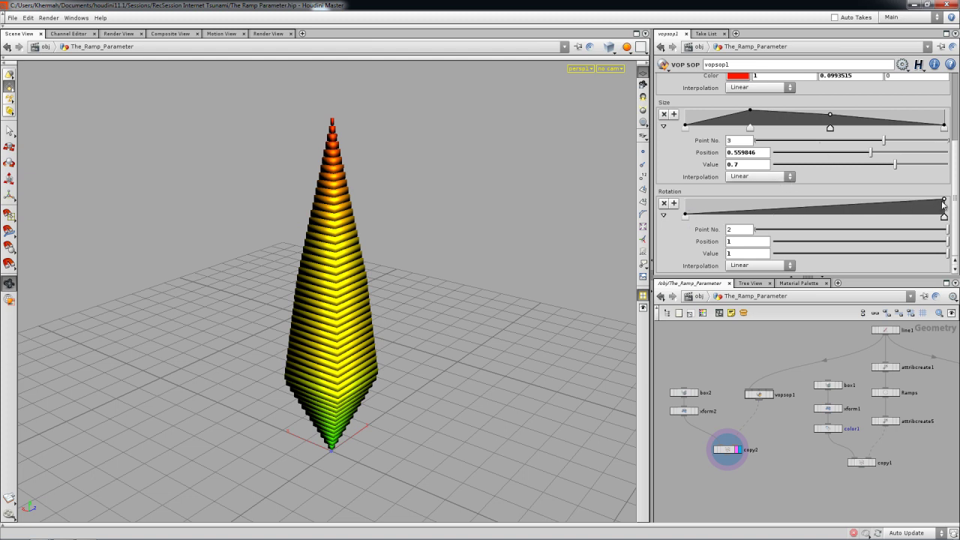
# Step: Set both end points of vopsop1's Rotation ramp to Monotone Cubic interpolation
pyautogui.click(758, 266)
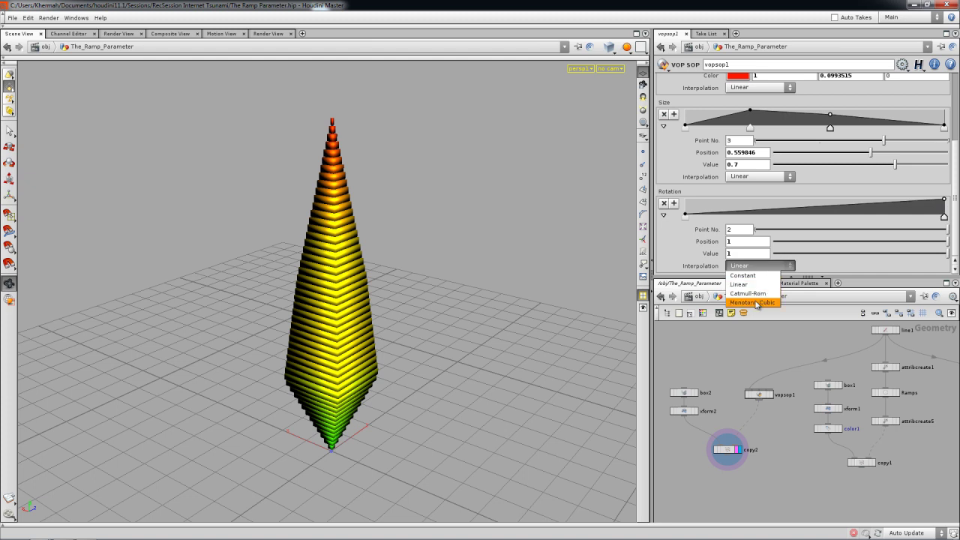
pyautogui.click(757, 301)
pyautogui.click(685, 215)
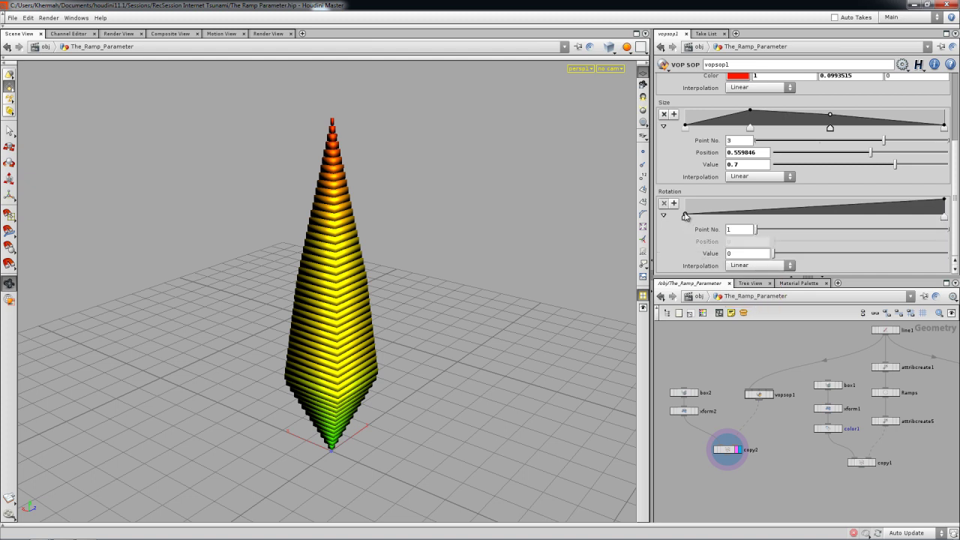
pyautogui.click(750, 265)
pyautogui.click(757, 302)
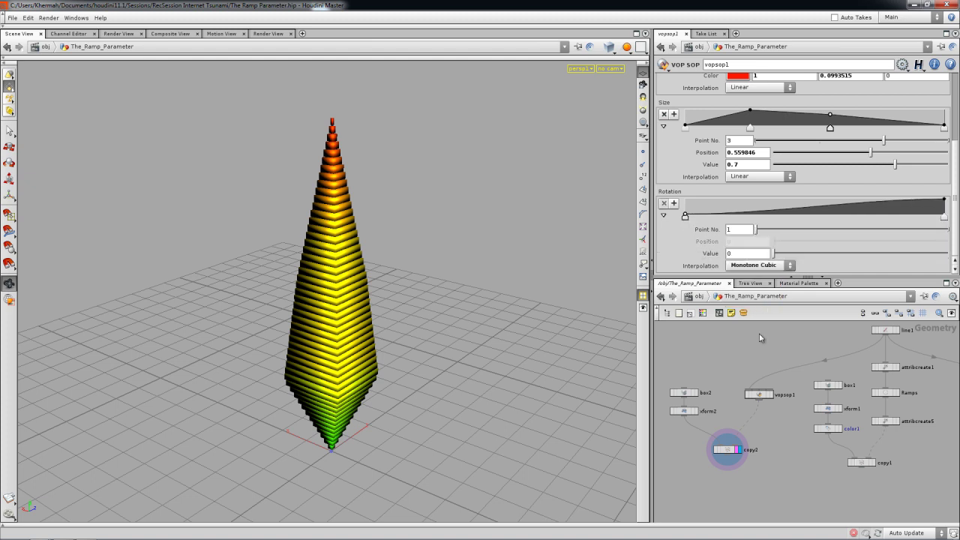
# Step: Set xform2's Y rotation to stamp("../copy2", "rot", 0), reusing the stamp expression from its X scale
pyautogui.click(729, 452)
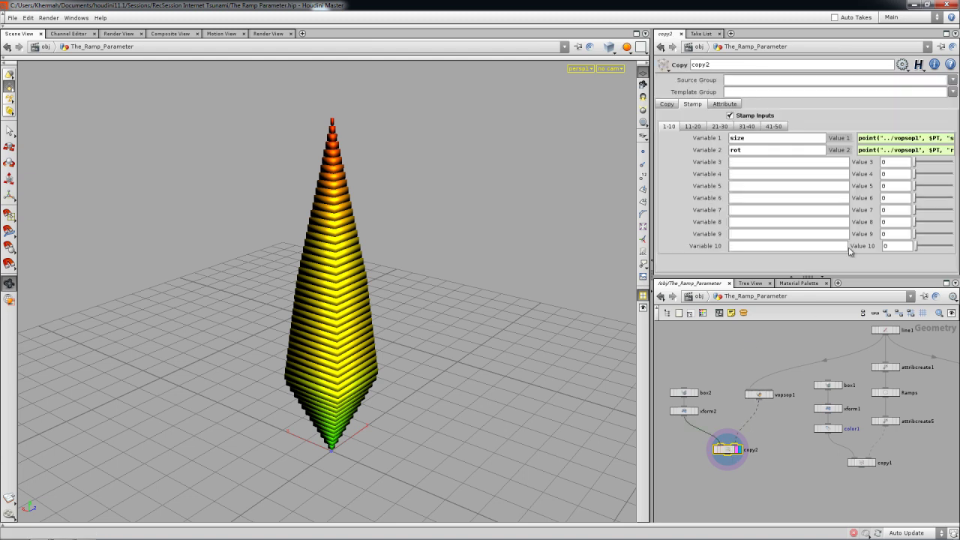
pyautogui.click(684, 411)
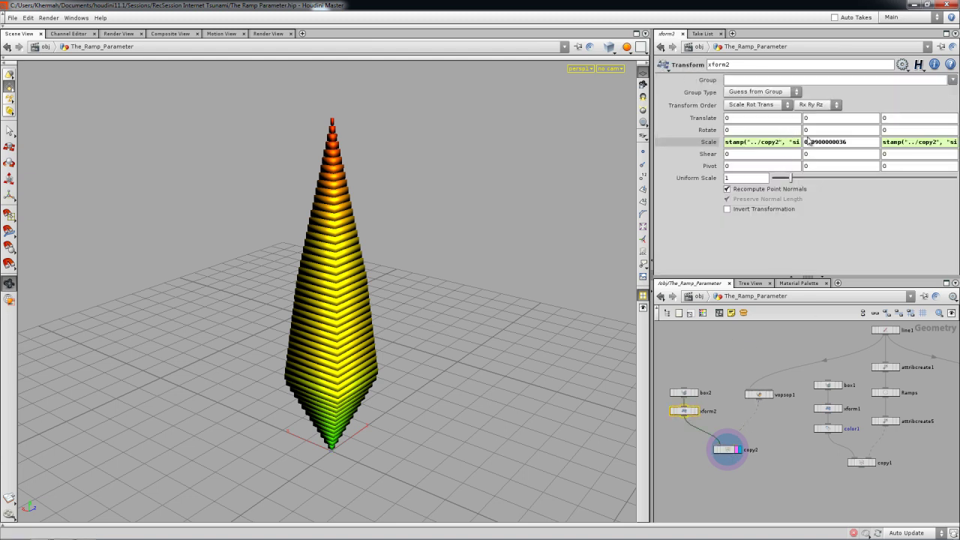
pyautogui.click(766, 146)
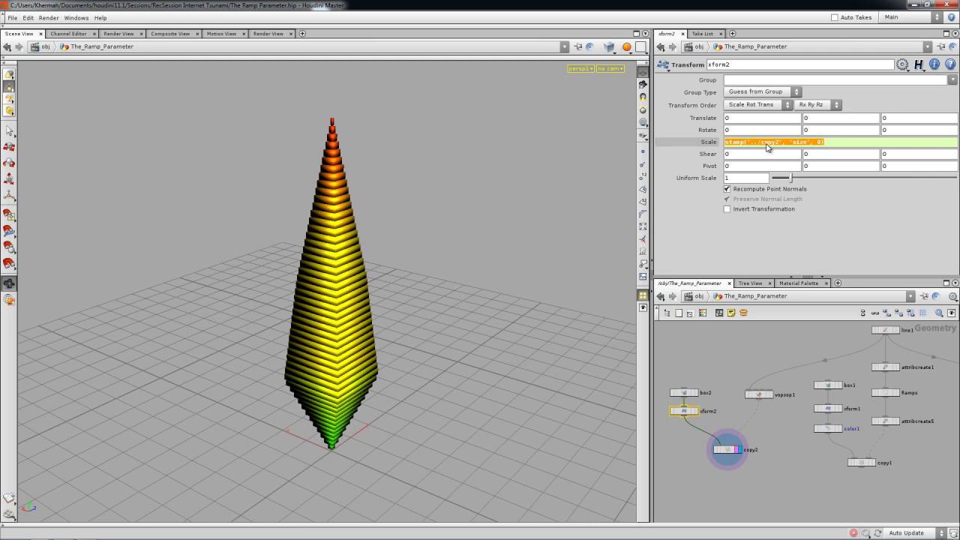
pyautogui.hotkey('ctrl', 'c')
pyautogui.moveTo(823, 135); pyautogui.dragTo(795, 135)
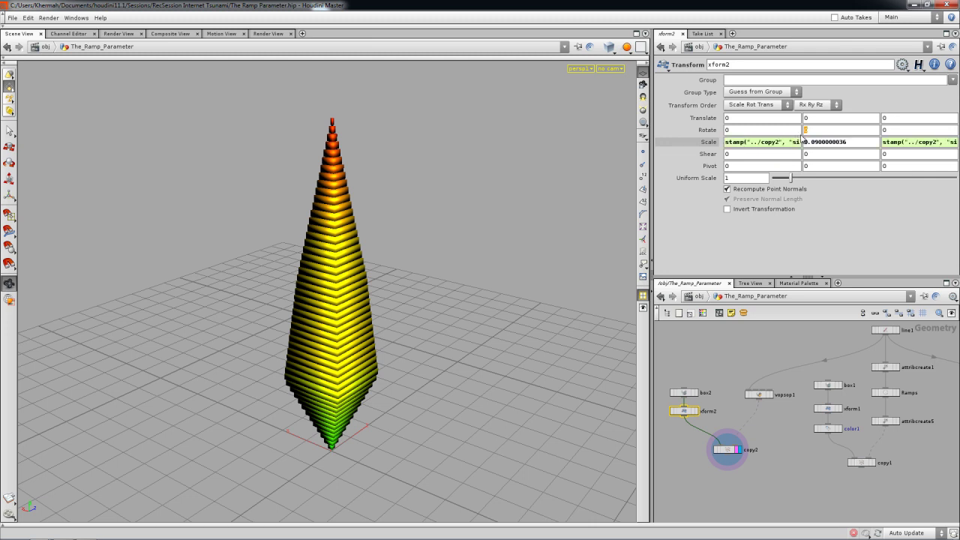
pyautogui.hotkey('ctrl', 'v')
pyautogui.hotkey('ctrl', 'b')
pyautogui.click(448, 134)
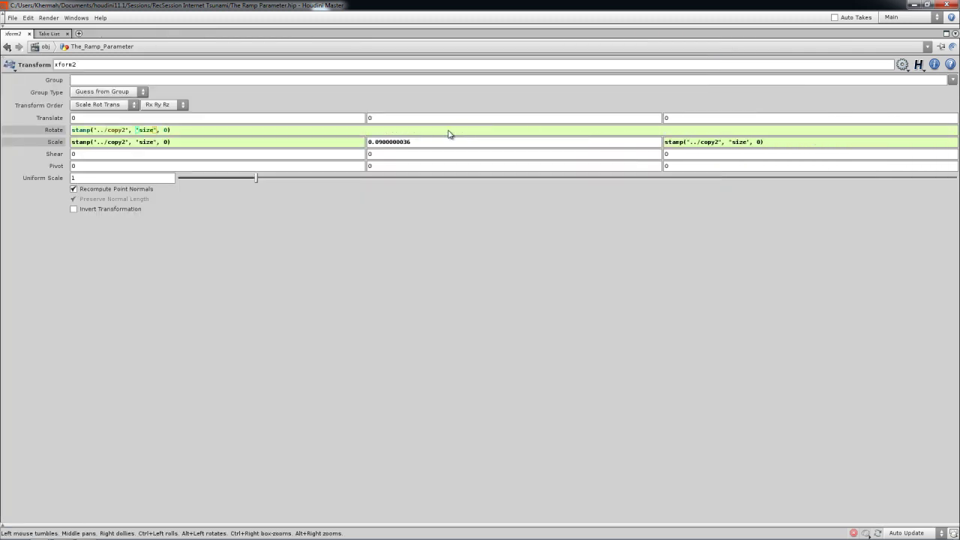
pyautogui.press('BackSpace')
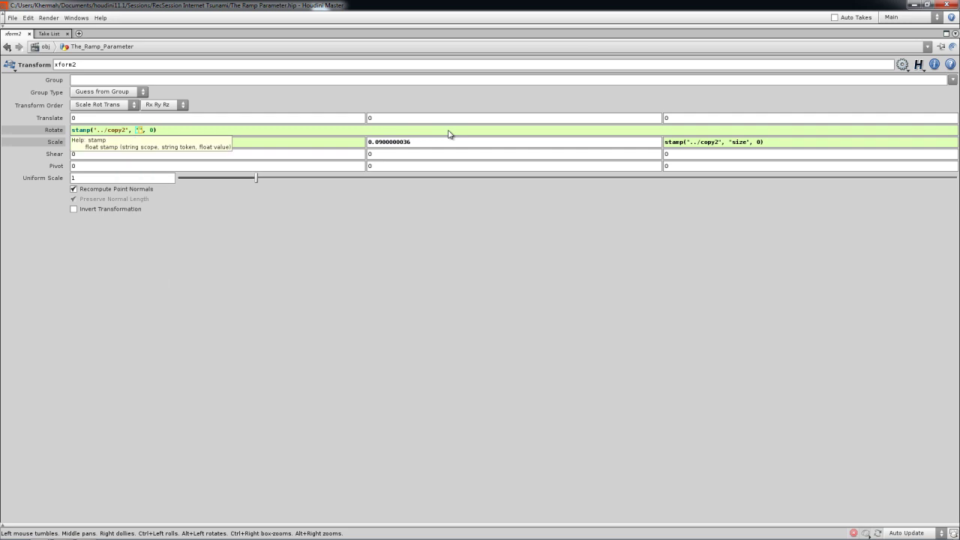
pyautogui.write('rot')
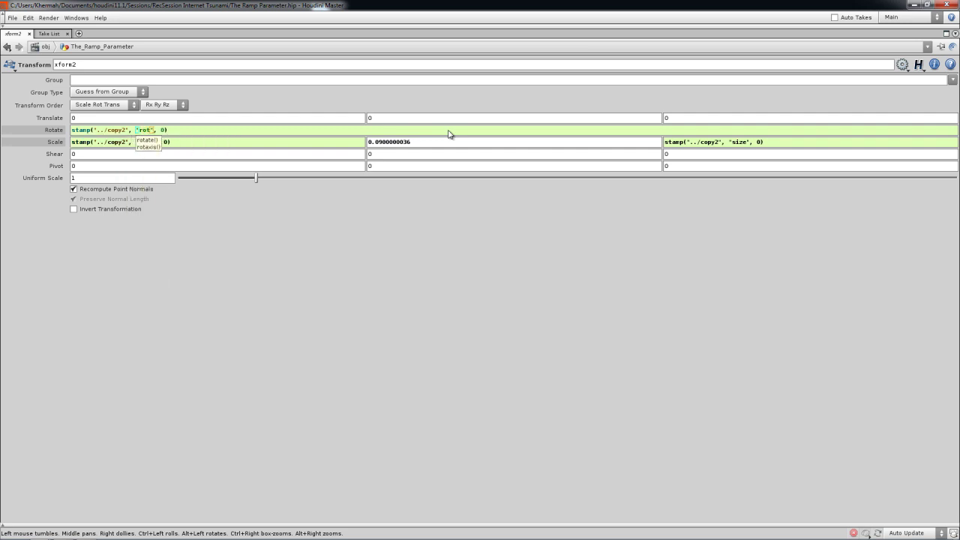
pyautogui.press('Return')
pyautogui.hotkey('ctrl', 'b')
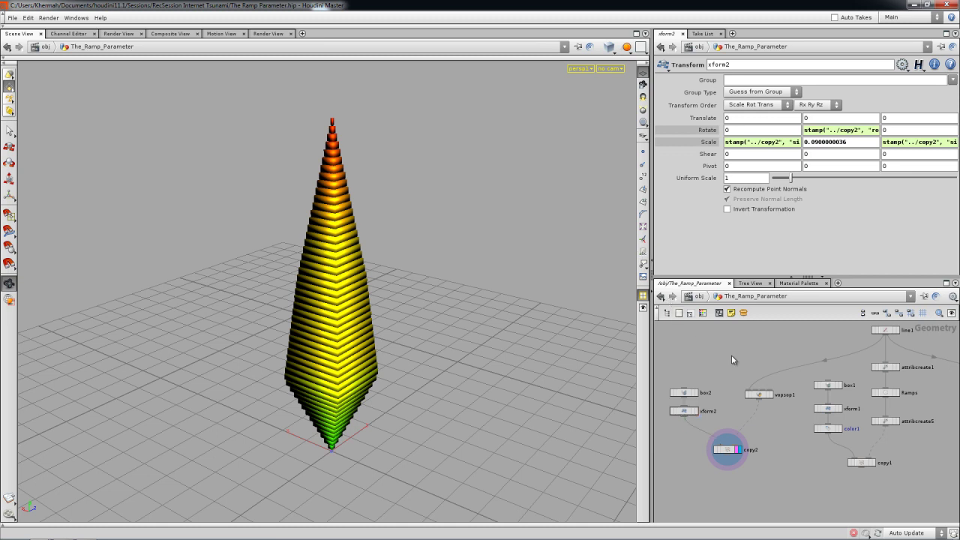
# Step: Add a point to vopsop1's Rotation ramp at position about 0.42 with value about 0.43
pyautogui.click(859, 132)
pyautogui.click(759, 394)
pyautogui.moveTo(795, 209); pyautogui.dragTo(794, 213)
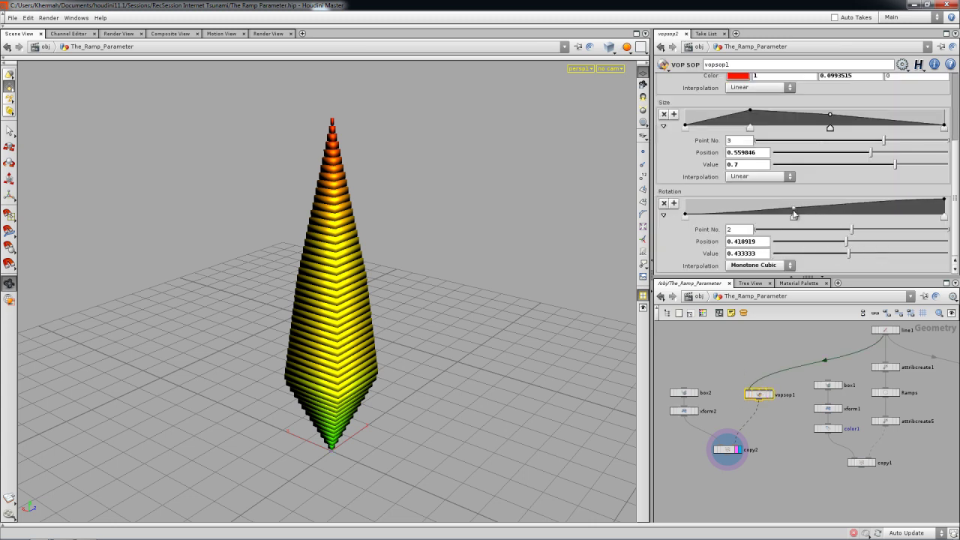
# Step: Inside vopsop1, move addattrib3 away from the rotation ramp node and rename rampparm3 as ramp_ROTATION
pyautogui.doubleClick(758, 395)
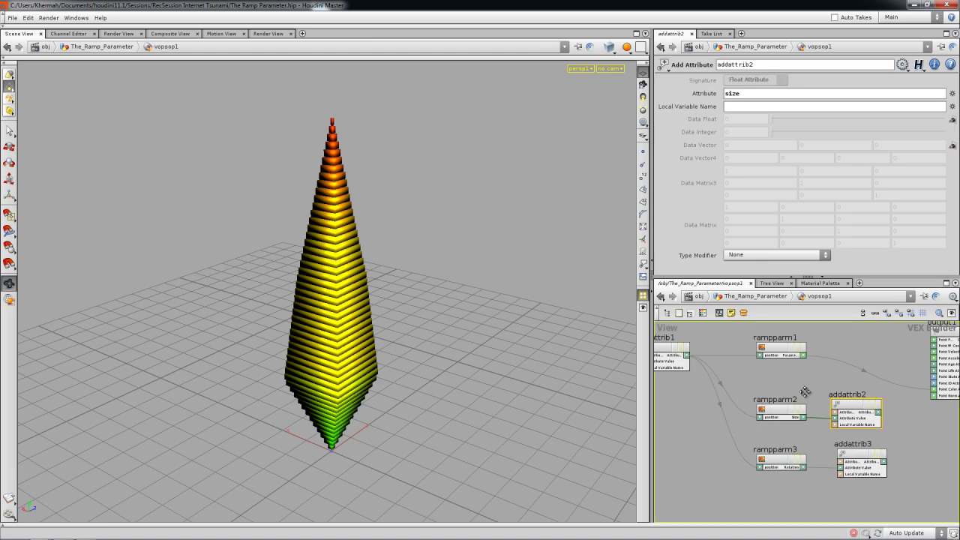
pyautogui.scroll(3, 780, 408)
pyautogui.moveTo(799, 425); pyautogui.dragTo(867, 431)
pyautogui.click(684, 429)
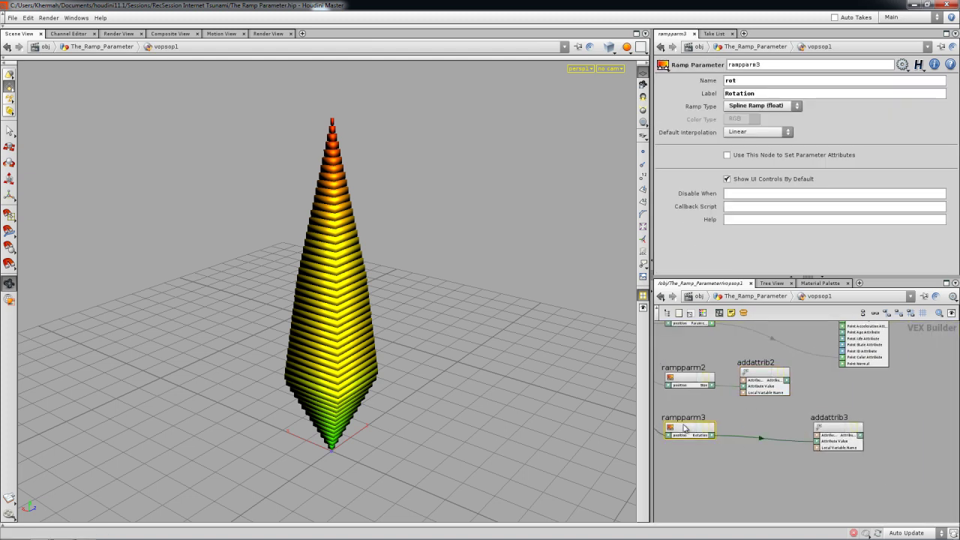
pyautogui.doubleClick(749, 65)
pyautogui.write('ramp_ROTATION')
pyautogui.press('Return')
# Step: Insert a Fit Range node between ramp_ROTATION and addattrib3 and set its 1D destination maximum to 360
pyautogui.moveTo(750, 442); pyautogui.dragTo(785, 400, button='middle')
pyautogui.press('Tab')
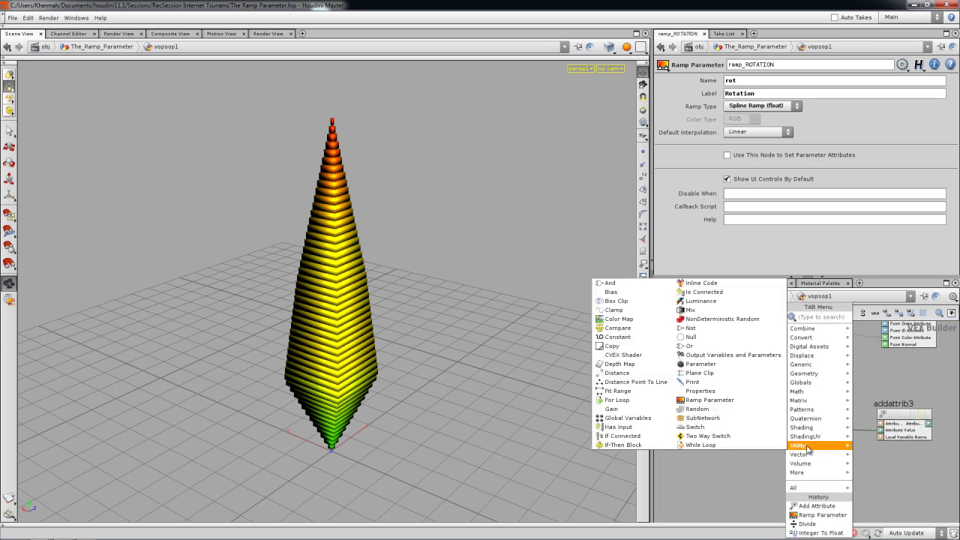
pyautogui.click(636, 390)
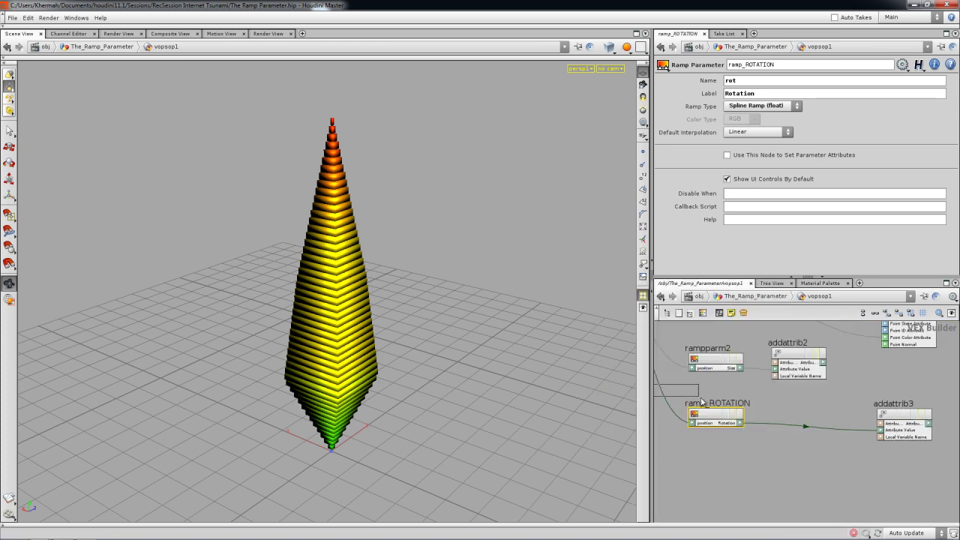
pyautogui.click(793, 428)
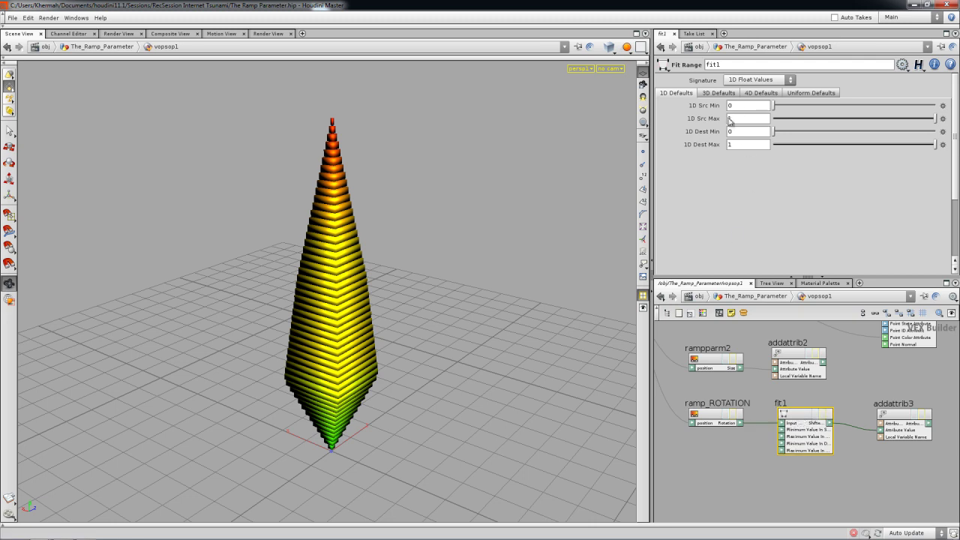
pyautogui.doubleClick(731, 145)
pyautogui.write('360')
pyautogui.press('Return')
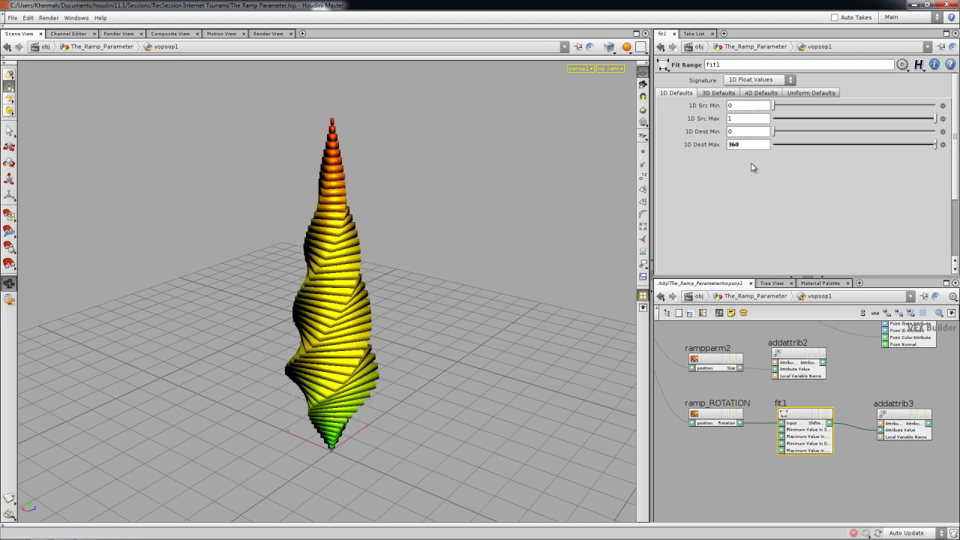
# Step: Go back up to the object level and examine the twisted stack of boxes from several angles
pyautogui.moveTo(471, 405); pyautogui.dragTo(375, 334)
pyautogui.click(747, 297)
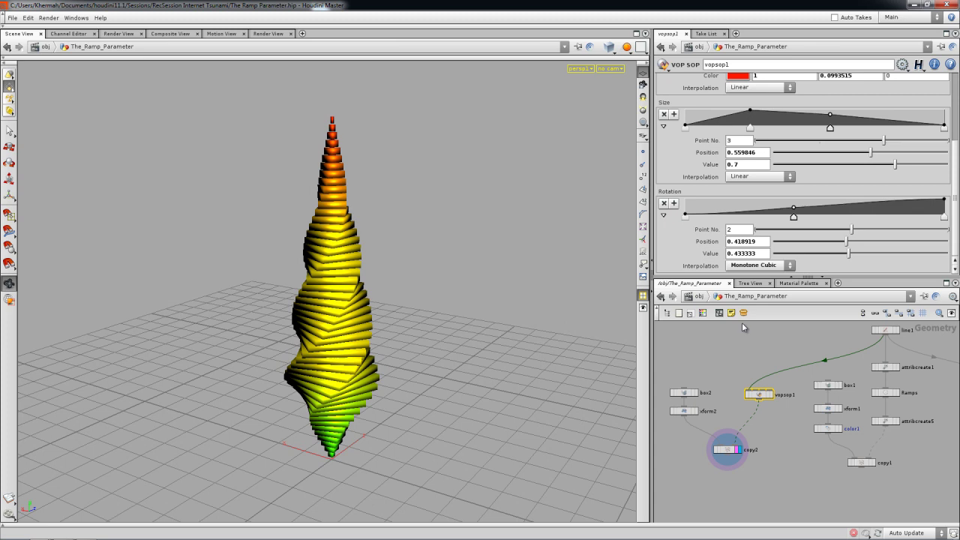
pyautogui.click(699, 297)
pyautogui.moveTo(471, 369); pyautogui.dragTo(281, 379)
pyautogui.press('s')
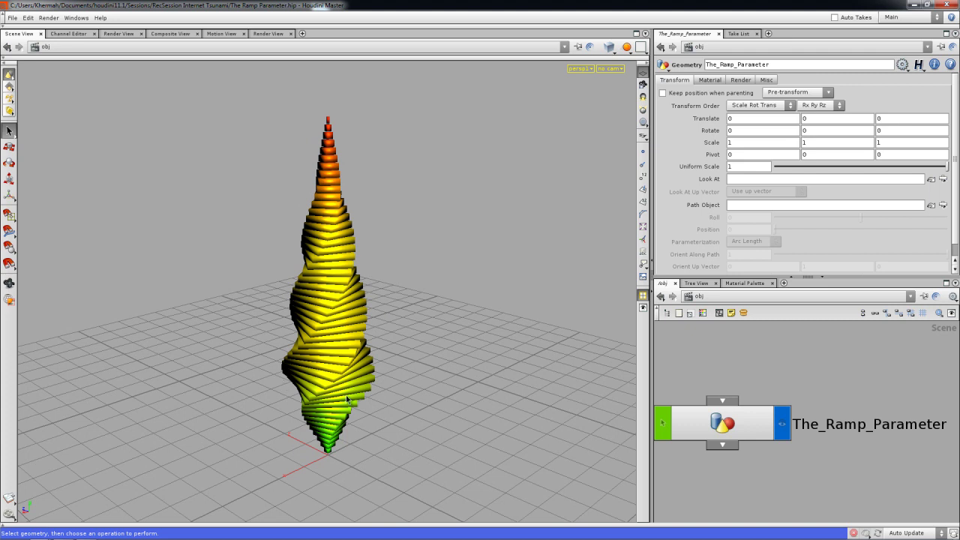
pyautogui.press('Escape')
pyautogui.moveTo(450, 397); pyautogui.dragTo(390, 365)
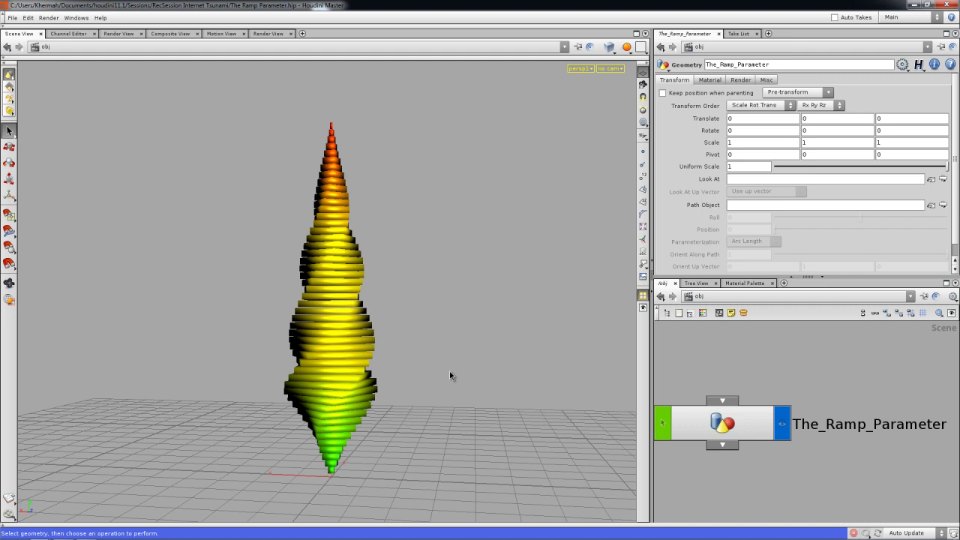